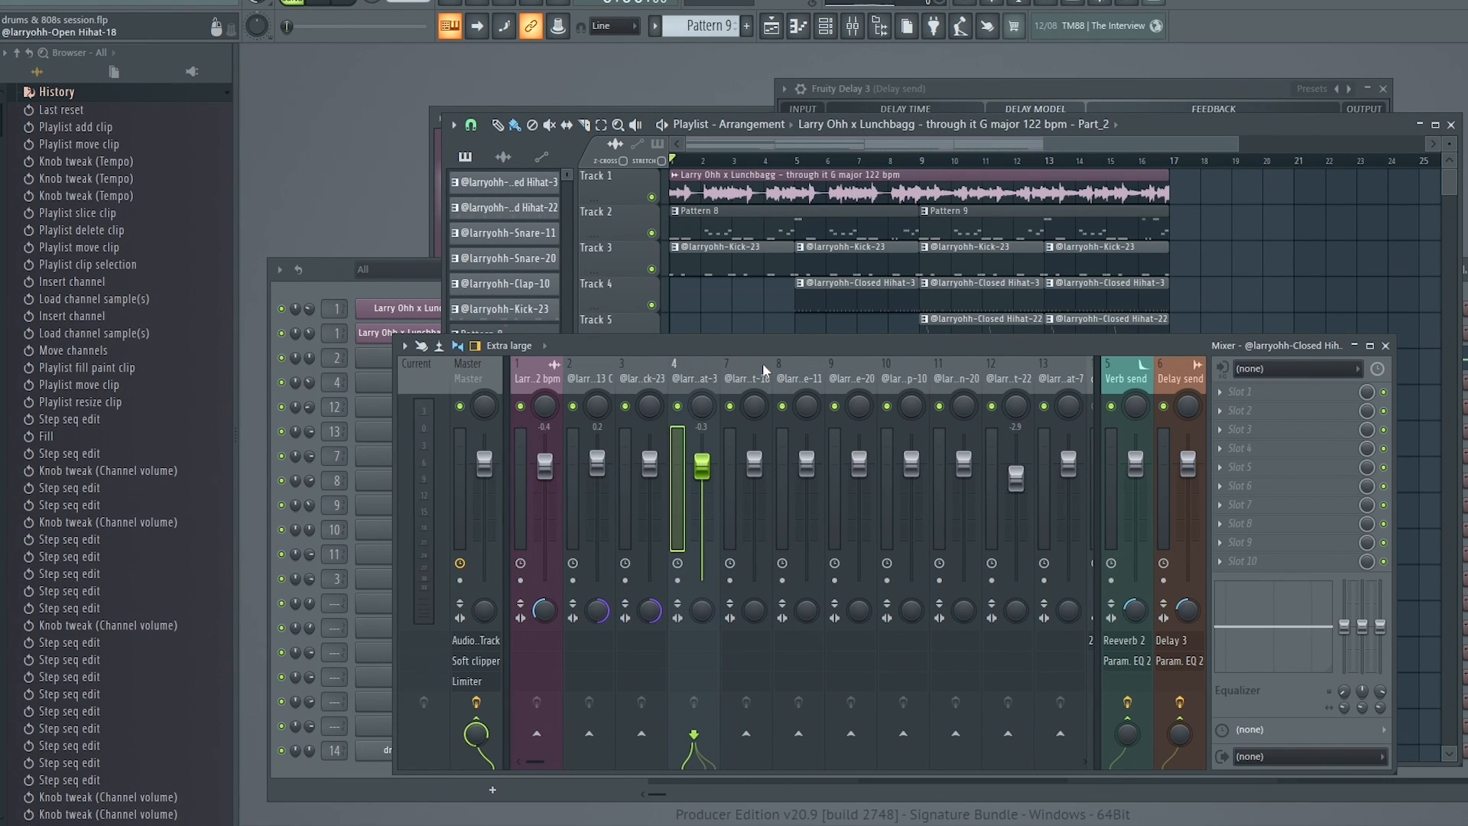
# Bring the playlist forward and move the mixer window below the Track 10 clips so the arrangement can be seen.
pyautogui.moveTo(758, 351); pyautogui.dragTo(779, 475)
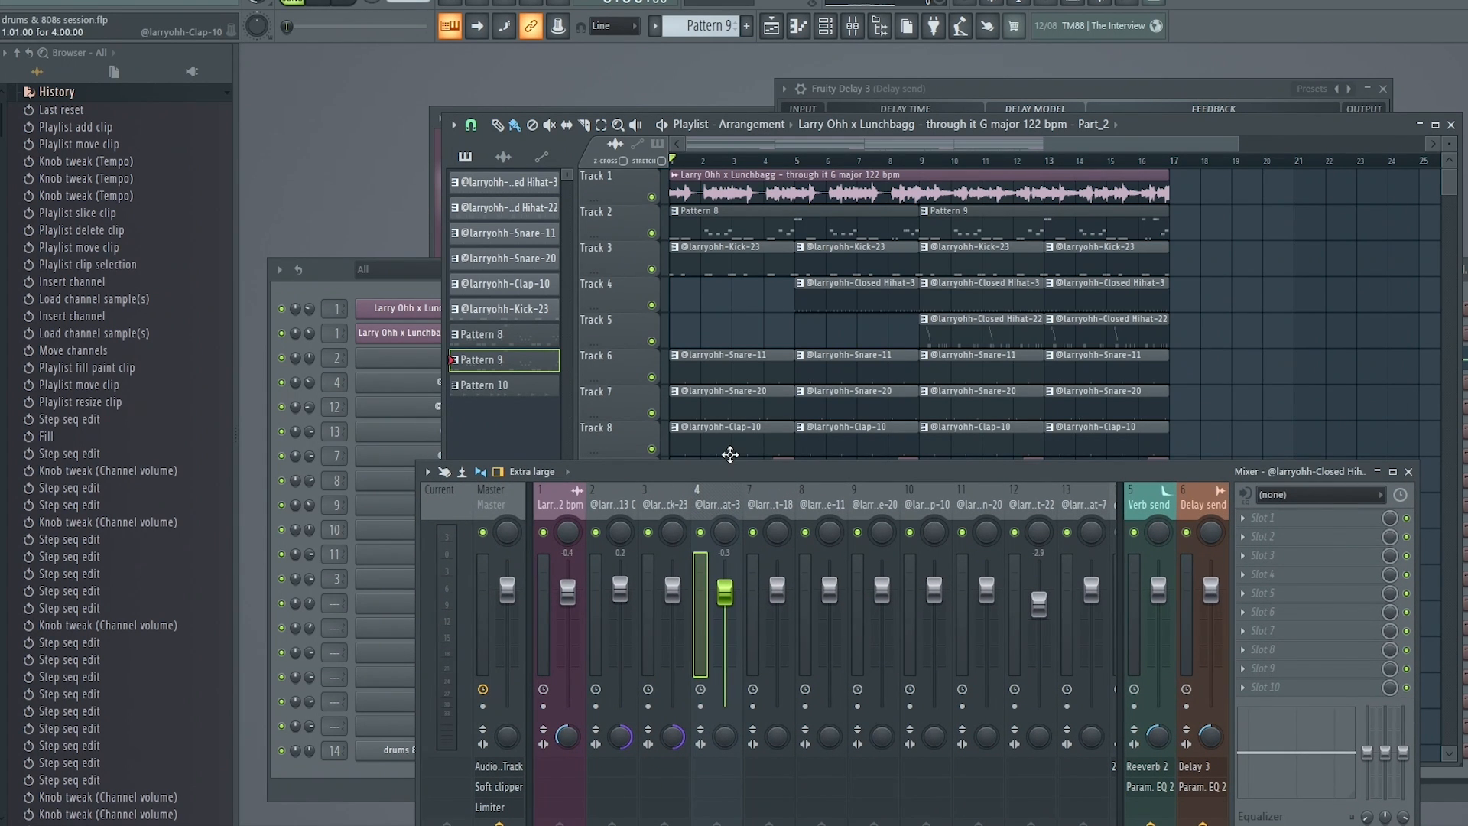
pyautogui.moveTo(727, 465); pyautogui.dragTo(777, 405)
pyautogui.click(396, 287)
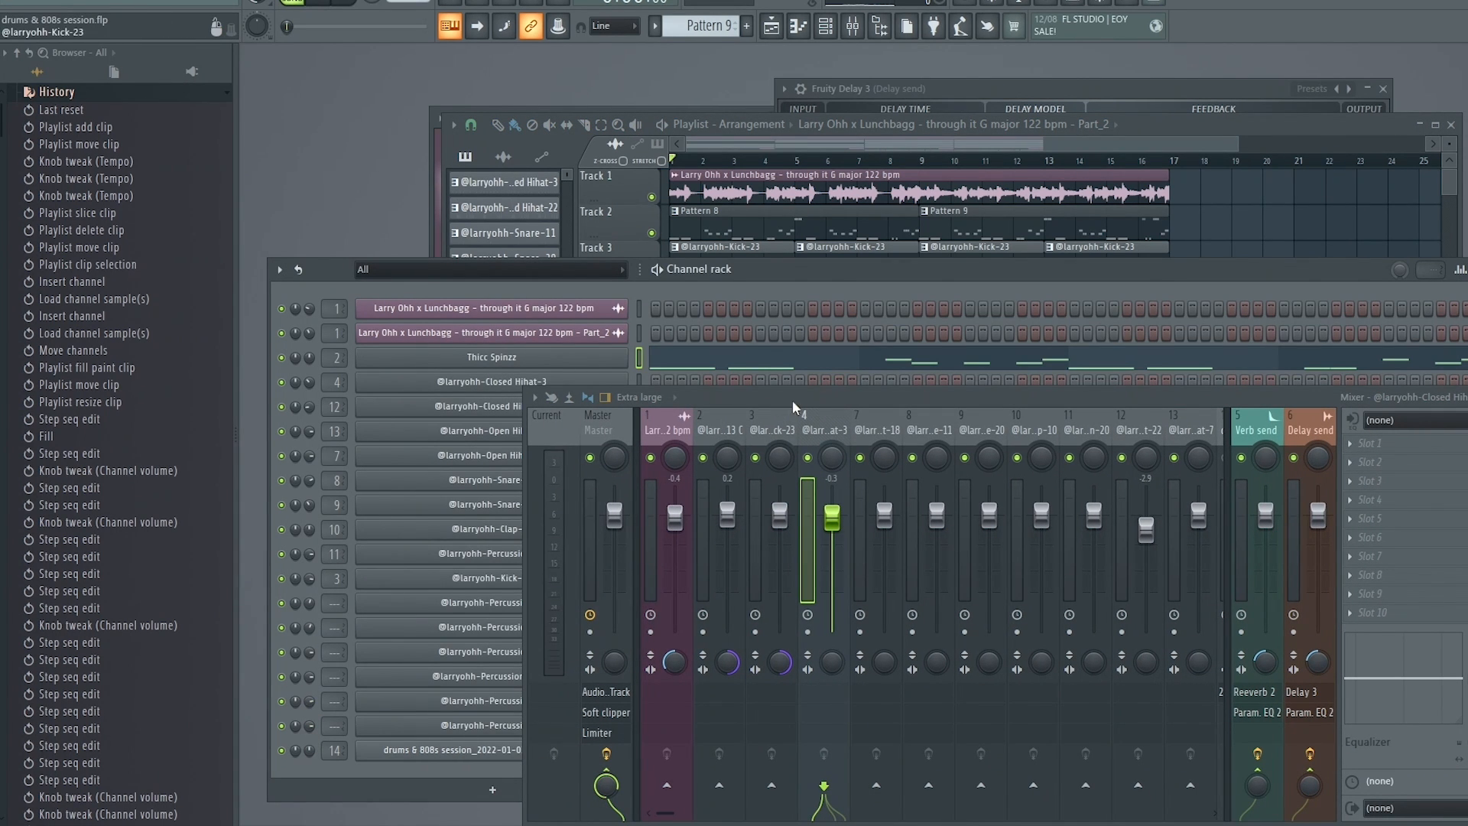
pyautogui.moveTo(850, 397); pyautogui.dragTo(818, 457)
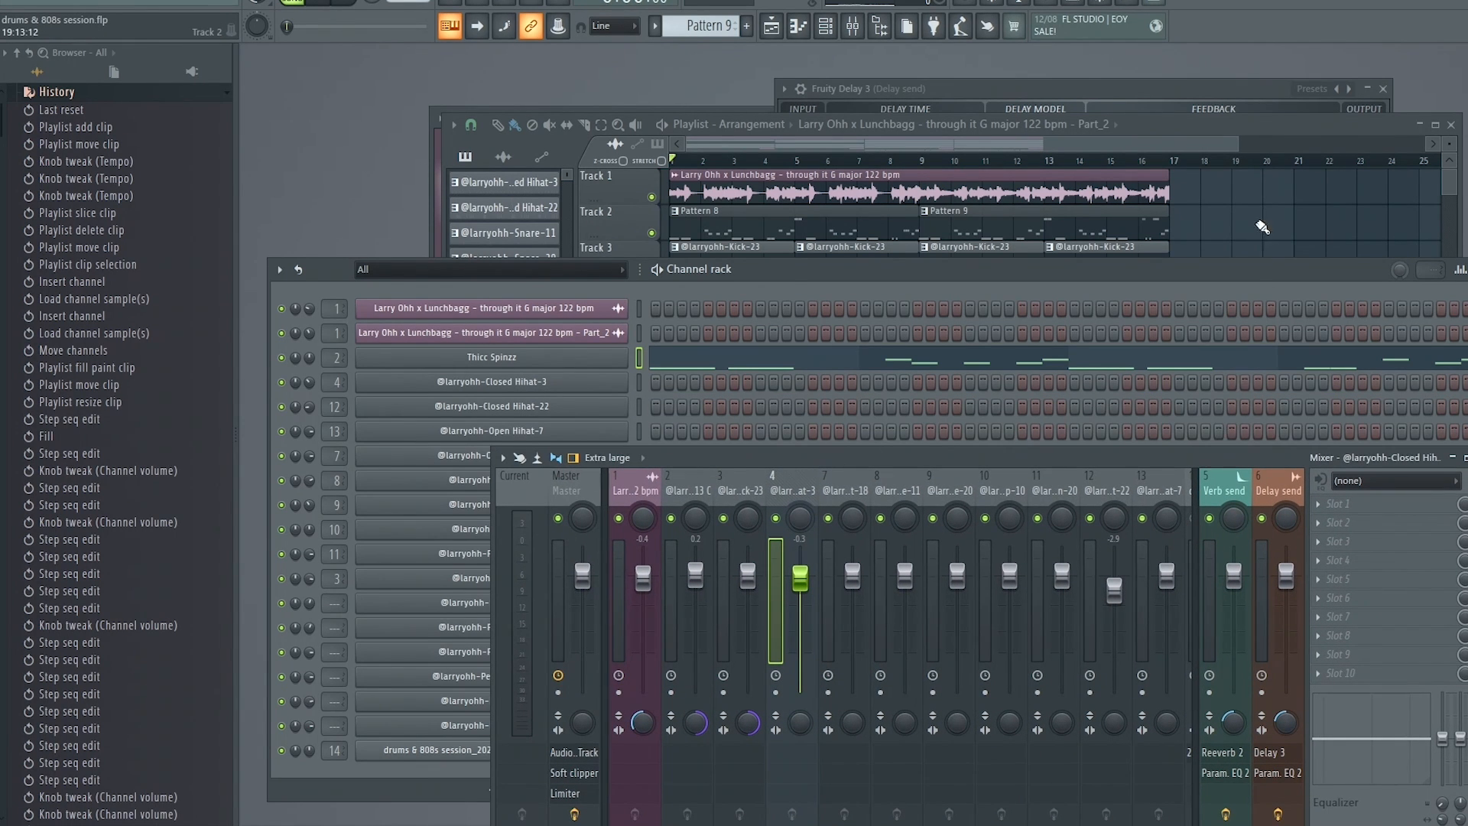
pyautogui.press('F5')
pyautogui.moveTo(1023, 459); pyautogui.dragTo(1003, 549)
pyautogui.scroll(-2, 861, 426)
pyautogui.scroll(1, 861, 426)
pyautogui.scroll(2, 860, 426)
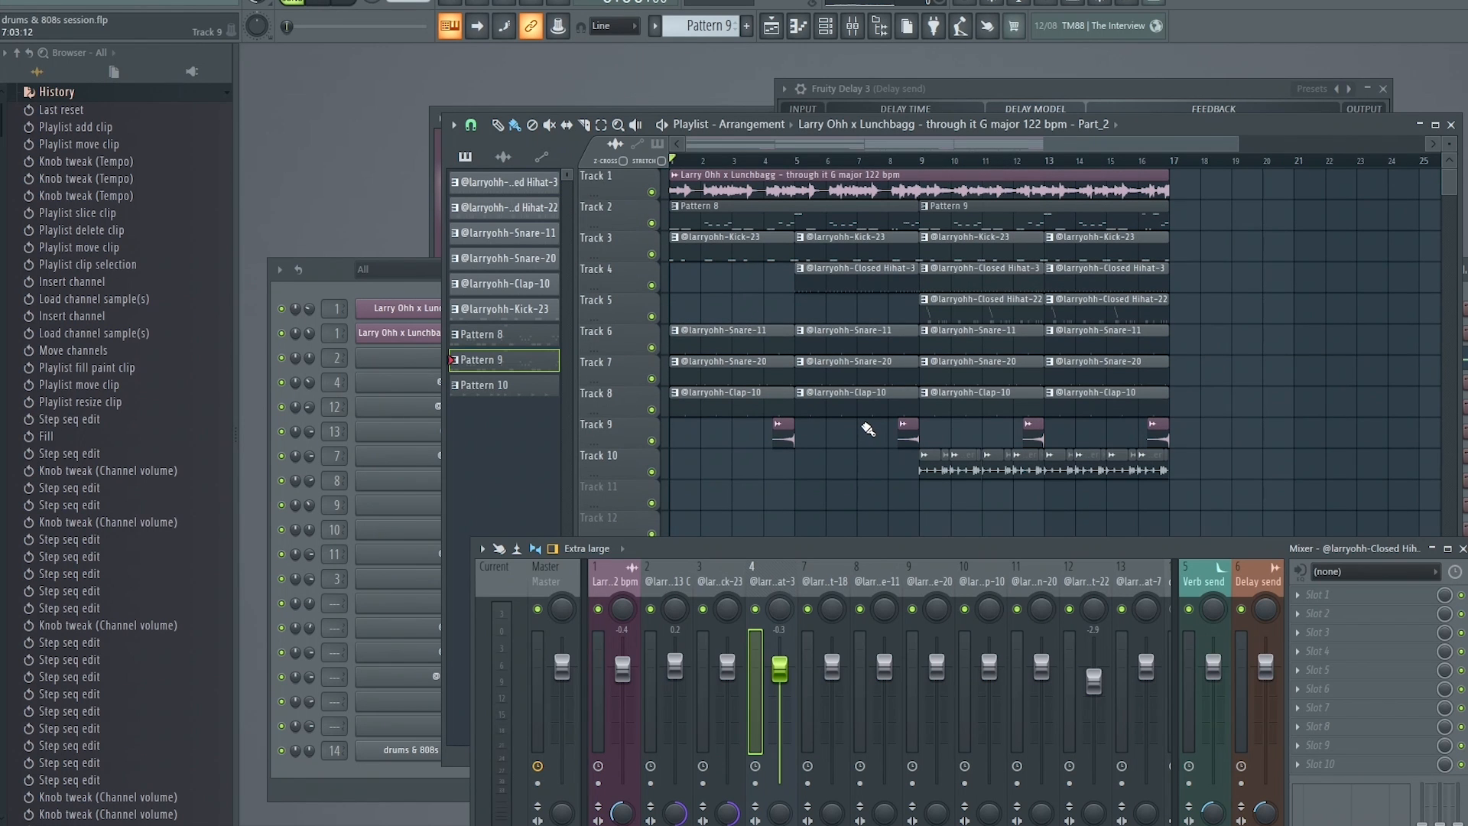
pyautogui.moveTo(879, 550); pyautogui.dragTo(871, 538)
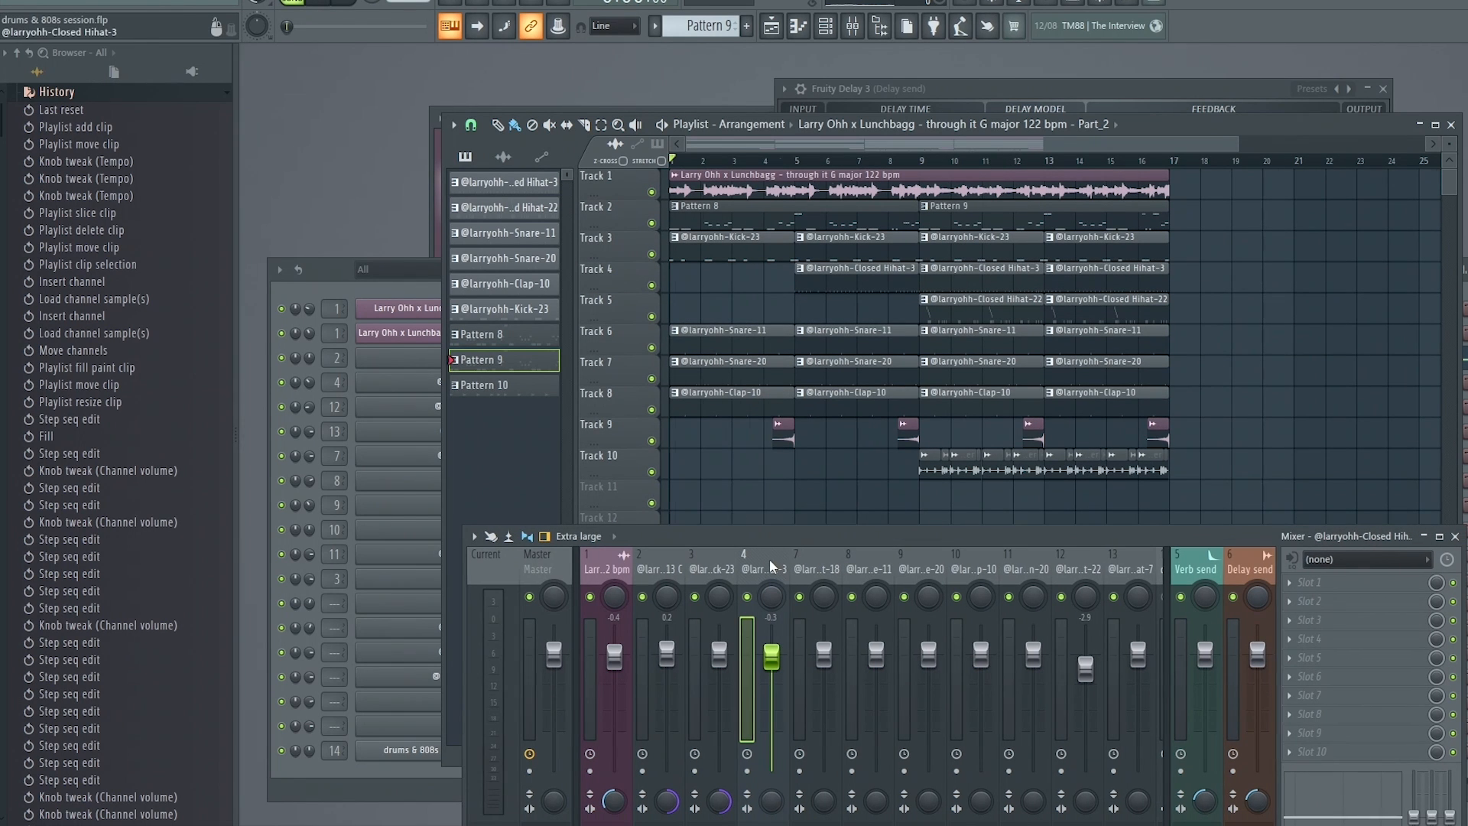
# Place the playhead at bar 9, select bars 9 to 17 in the playlist timeline, and play that section.
pyautogui.click(917, 161)
pyautogui.scroll(2, 918, 161)
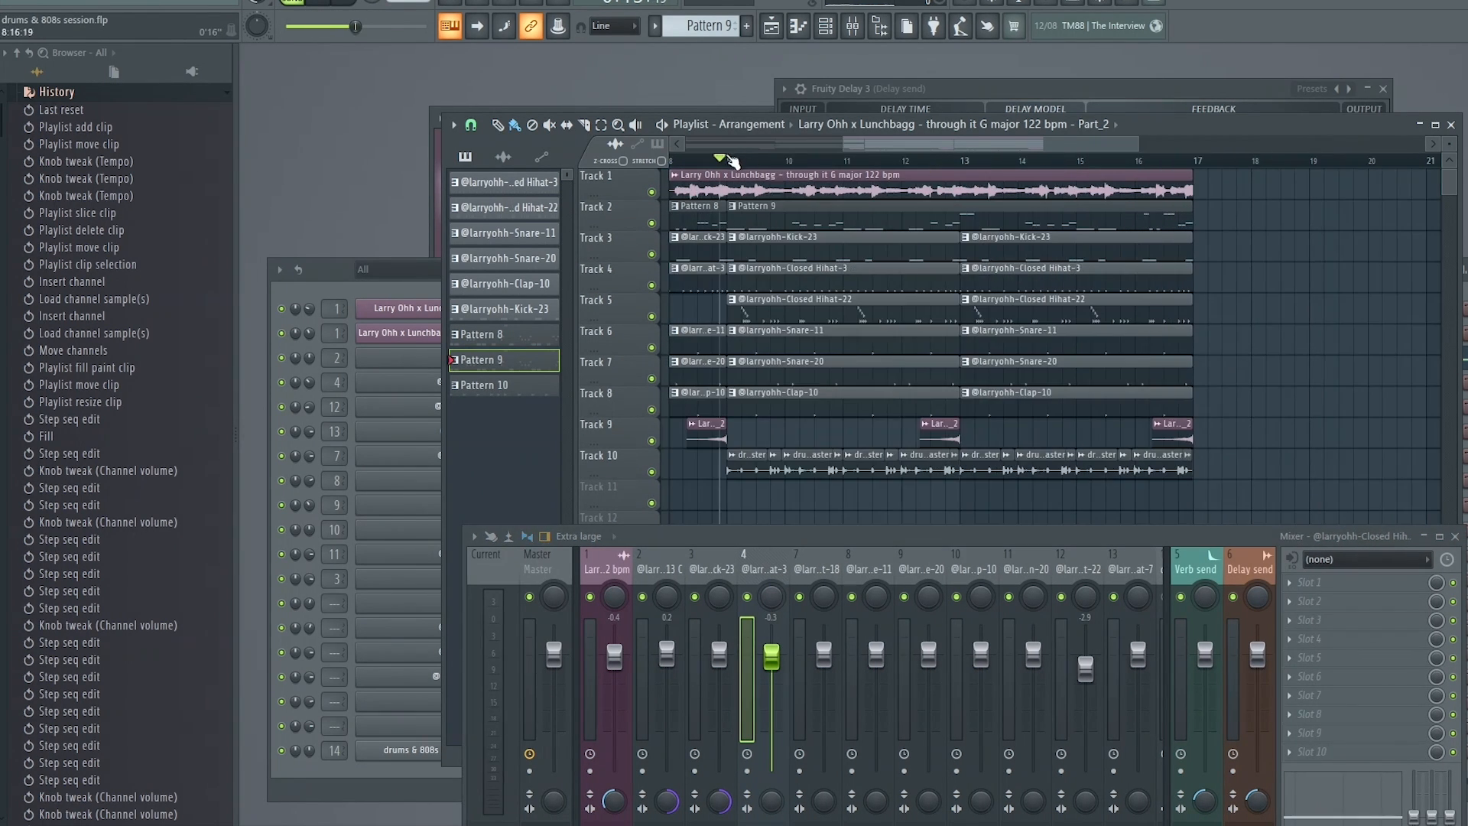
pyautogui.moveTo(734, 162); pyautogui.dragTo(1192, 164)
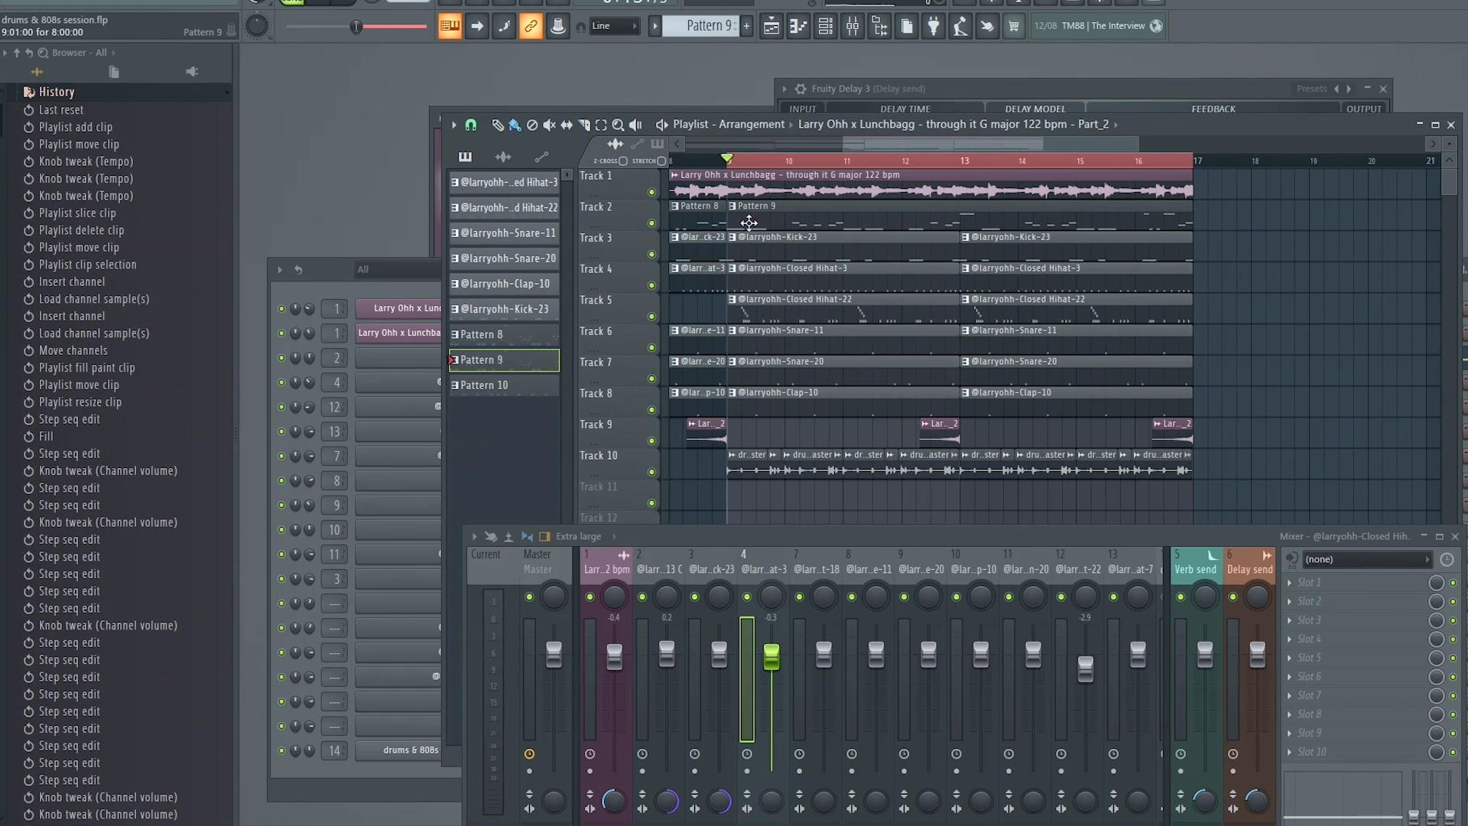
pyautogui.scroll(2, 775, 362)
pyautogui.scroll(-2, 775, 361)
pyautogui.press('space')
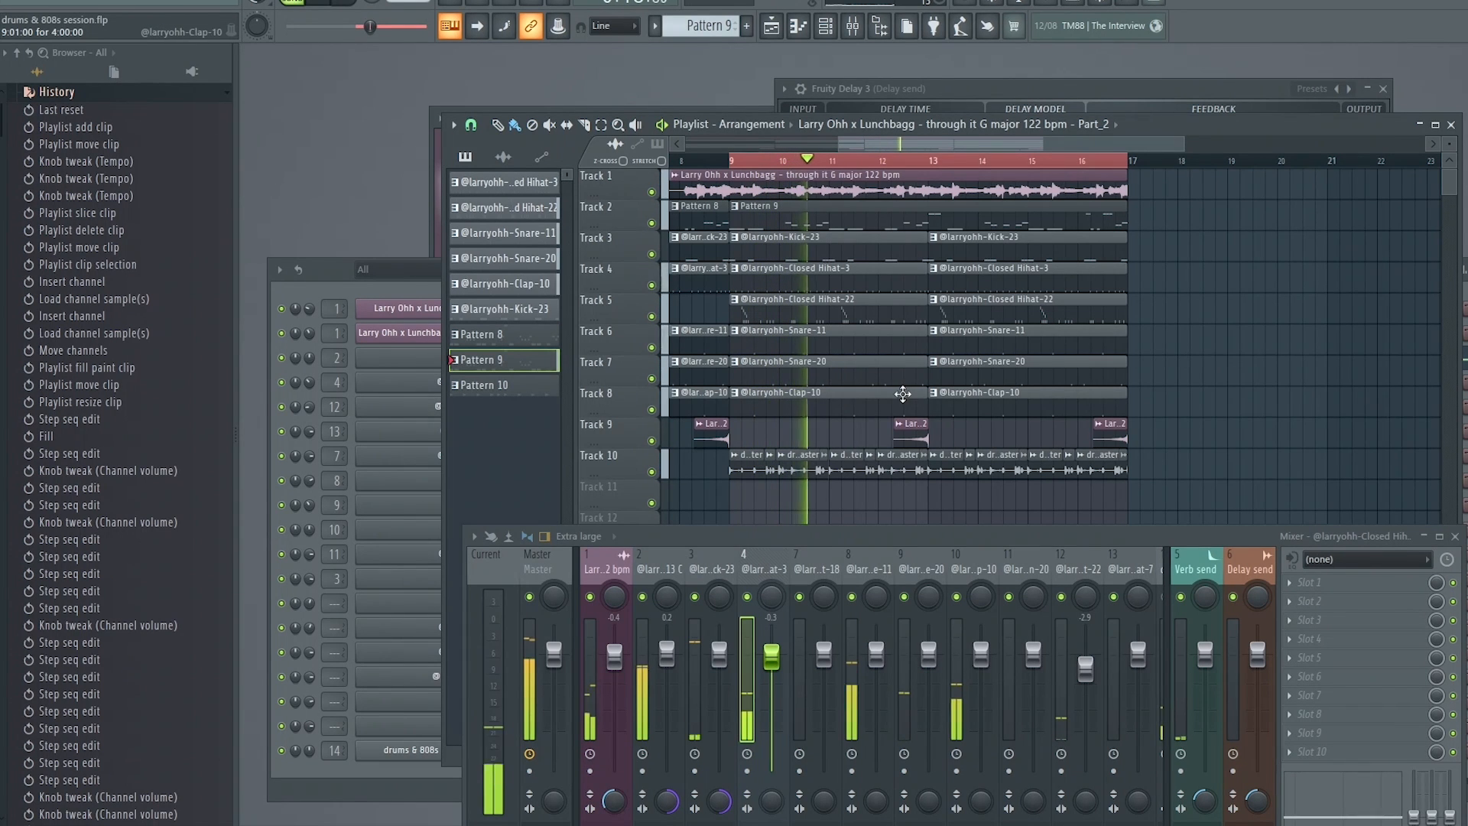
# Move the mixer up over the playlist and widen it to show the insert tracks through 20.
pyautogui.moveTo(925, 540); pyautogui.dragTo(1046, 291)
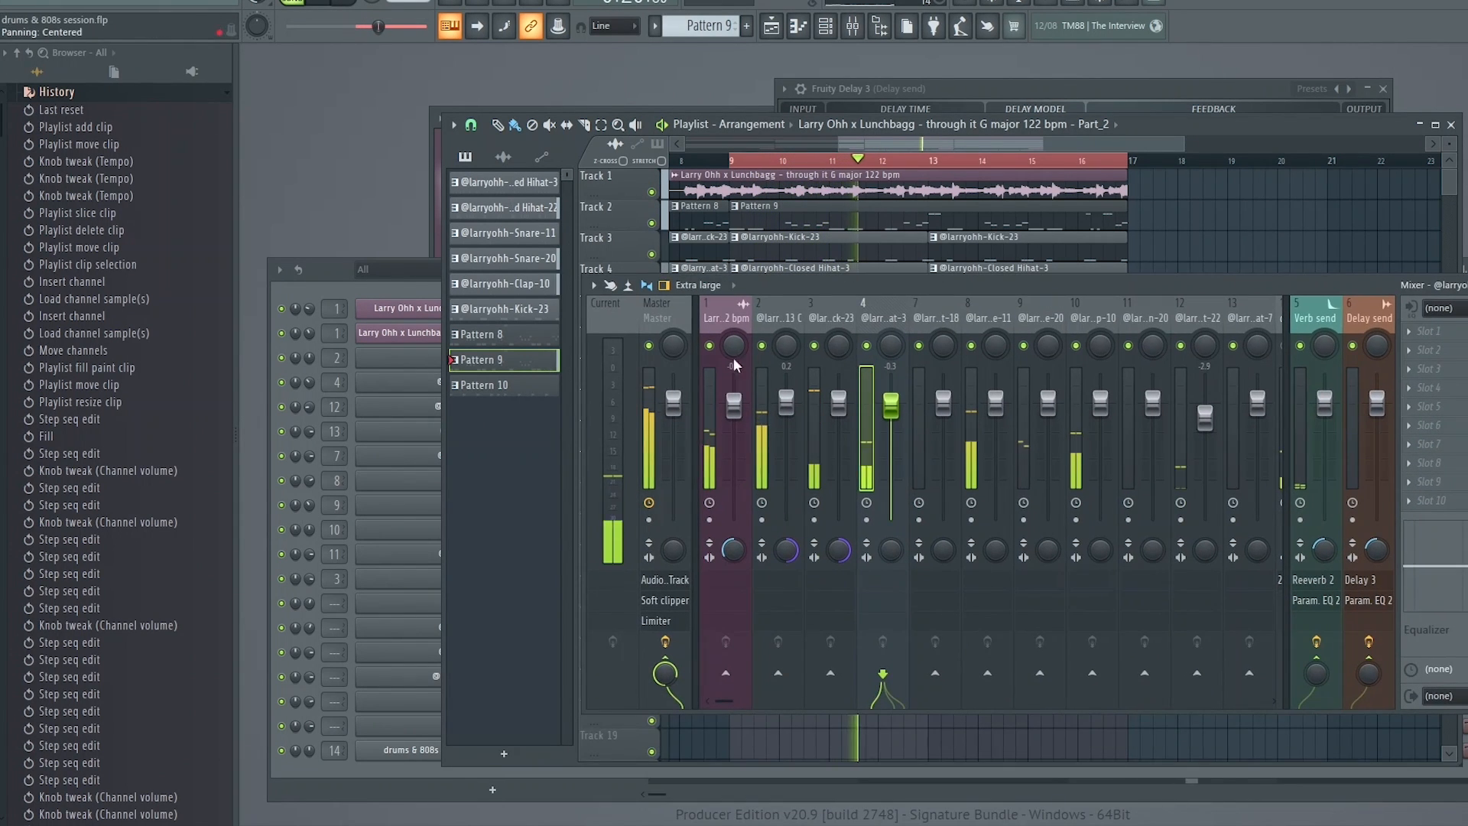
pyautogui.moveTo(588, 405); pyautogui.dragTo(245, 405)
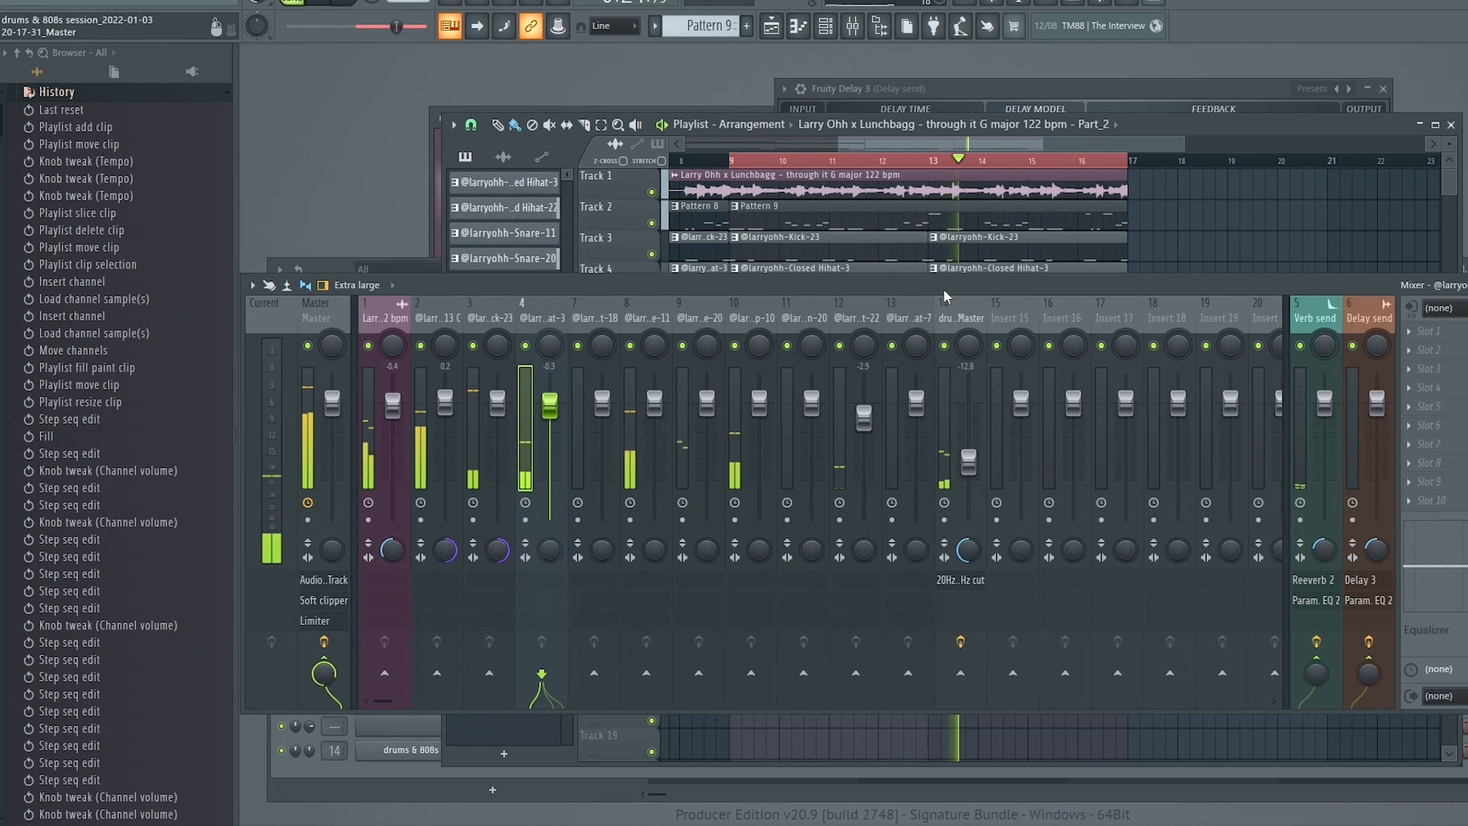
pyautogui.moveTo(942, 288); pyautogui.dragTo(960, 284)
# Mute the melody on mixer track 1 and listen to the selected section with the kick track selected.
pyautogui.click(456, 313)
pyautogui.press('space')
pyautogui.click(386, 341)
pyautogui.moveTo(517, 321); pyautogui.dragTo(529, 340)
pyautogui.press('space')
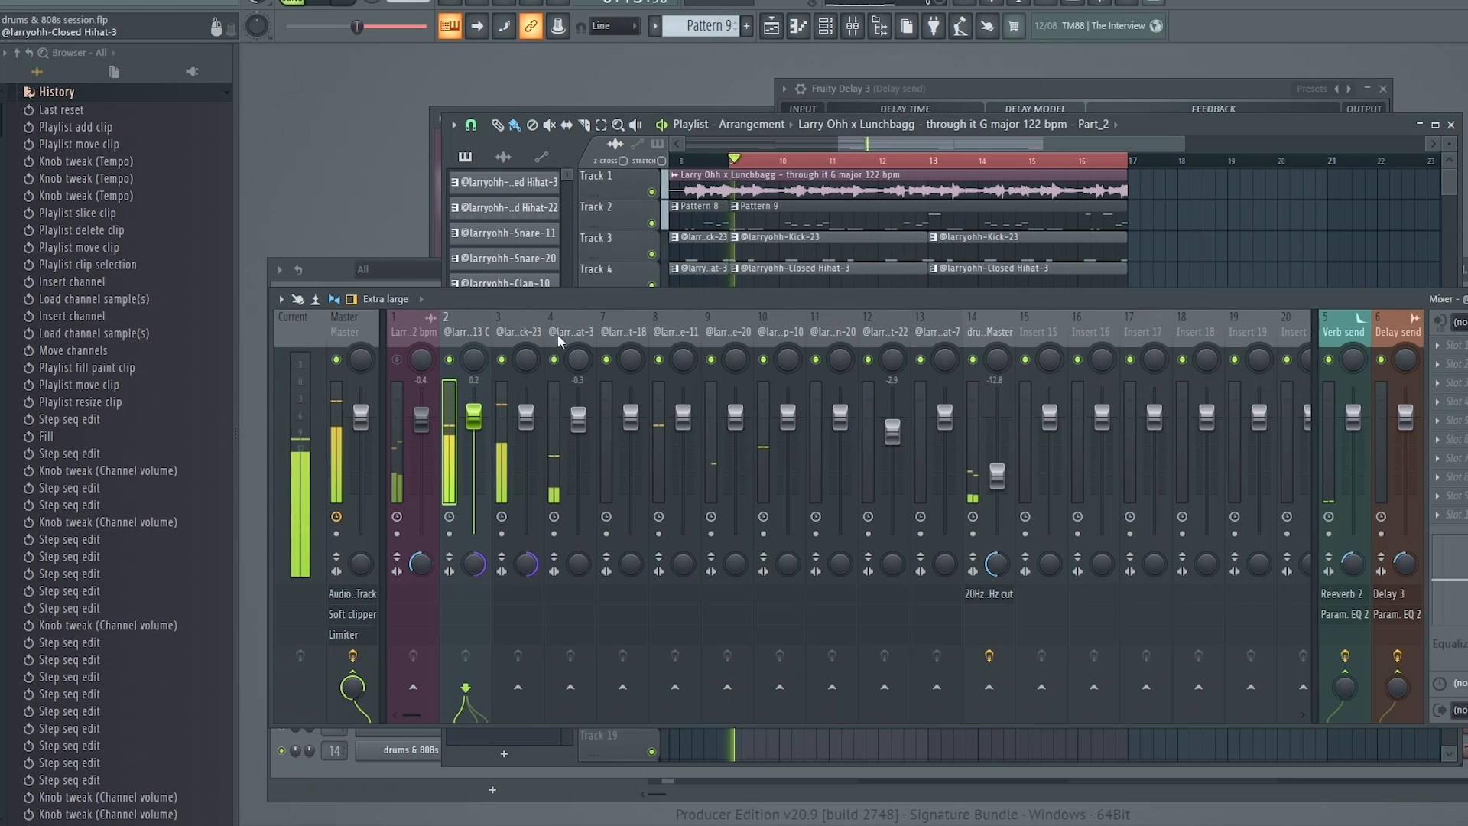
pyautogui.click(535, 334)
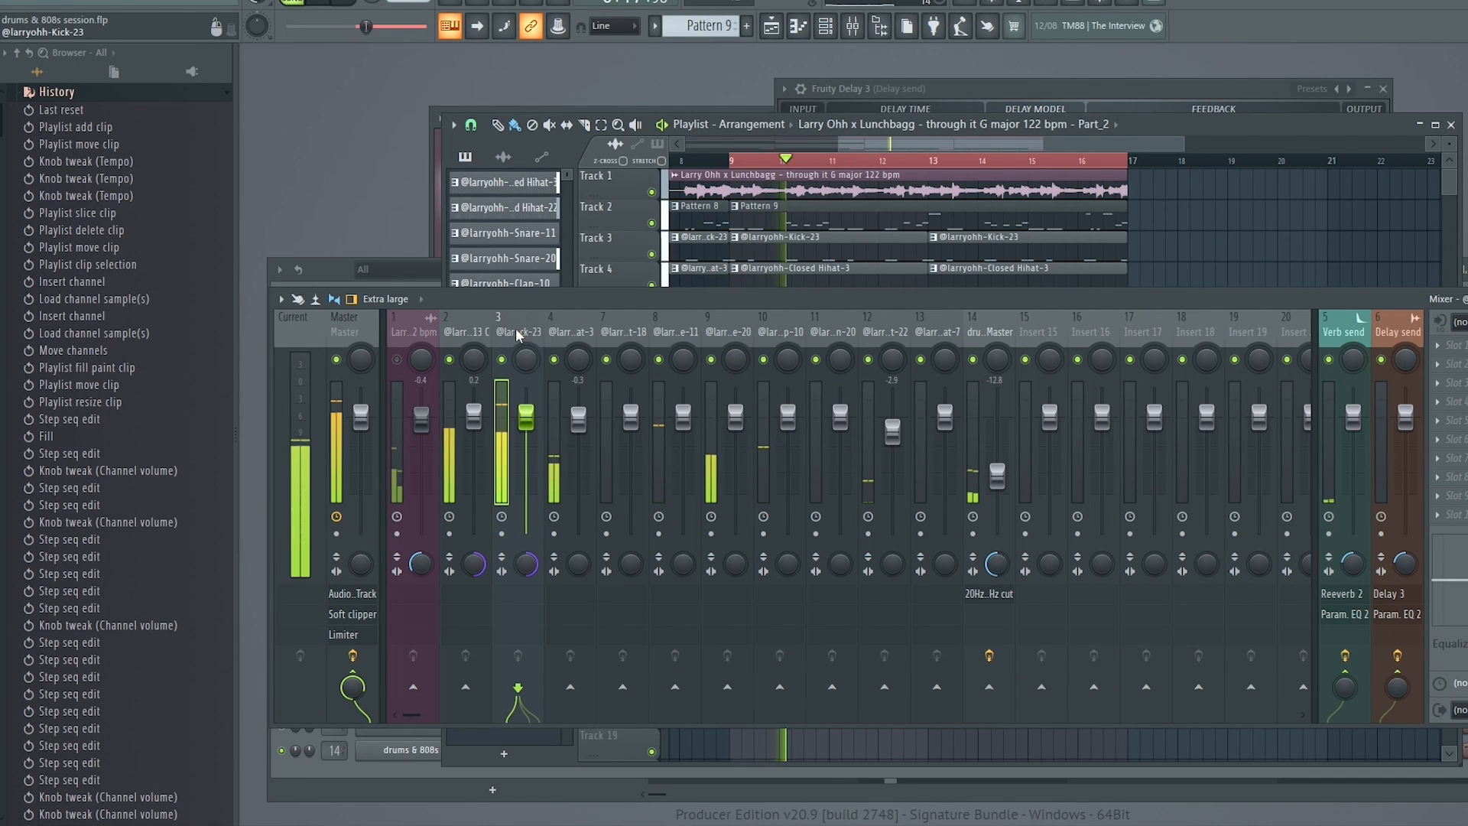
pyautogui.moveTo(514, 313); pyautogui.dragTo(560, 292)
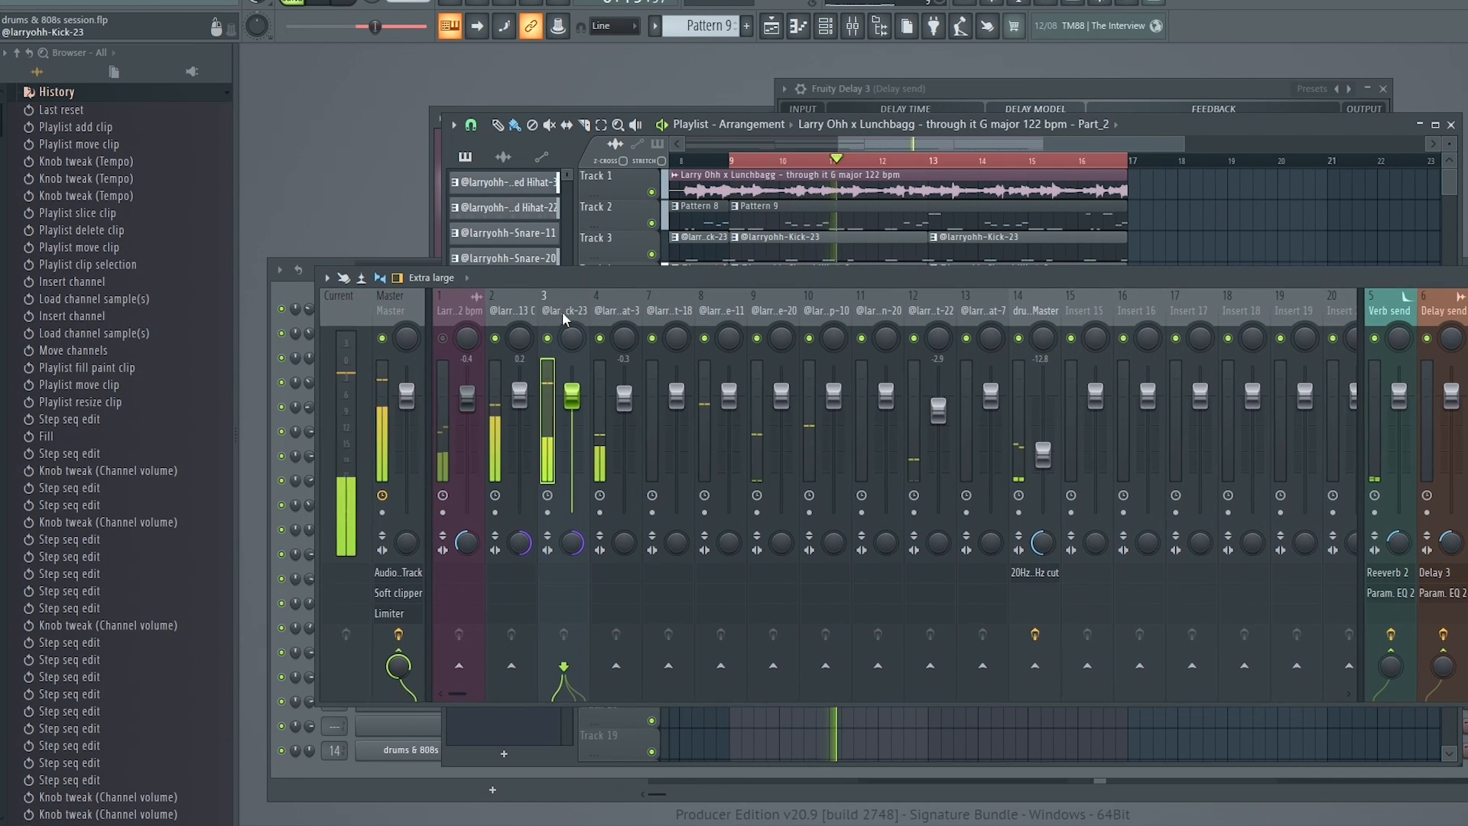
pyautogui.press('space')
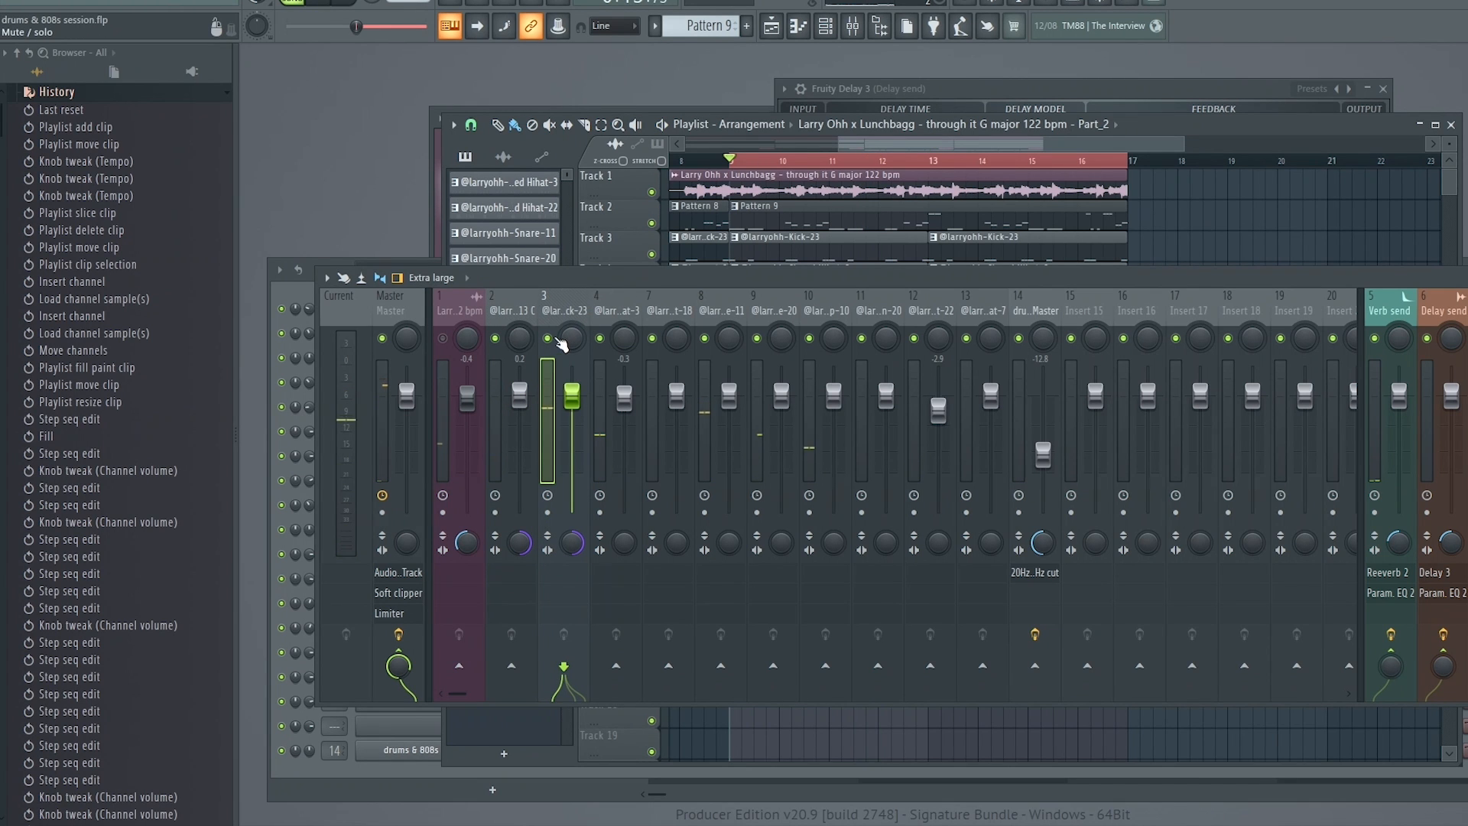
# Solo the kick and 808 mixer tracks, play the section, and mute the kick to compare.
pyautogui.rightClick(549, 338)
pyautogui.click(495, 339)
pyautogui.press('space')
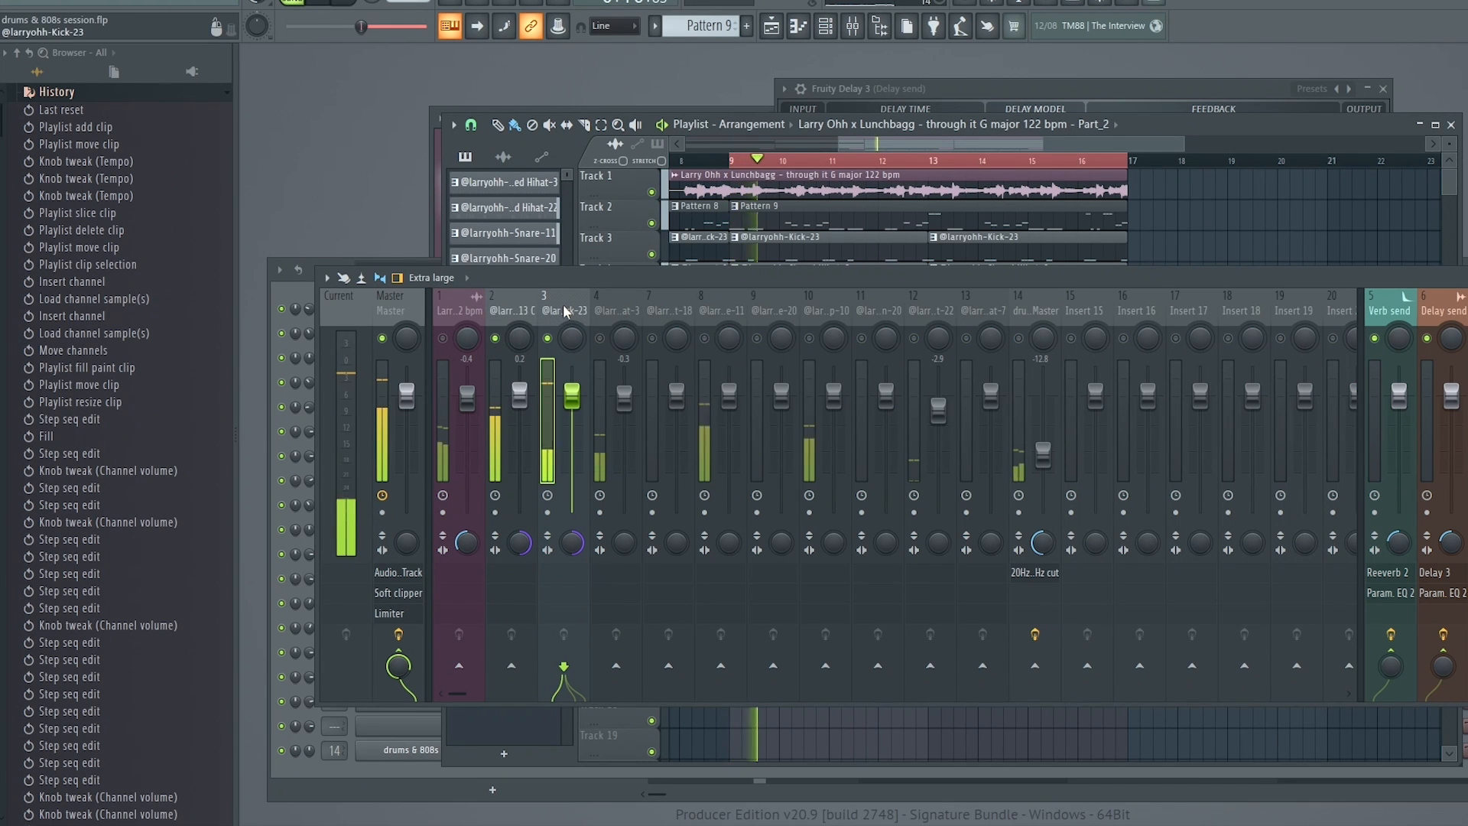
pyautogui.click(547, 337)
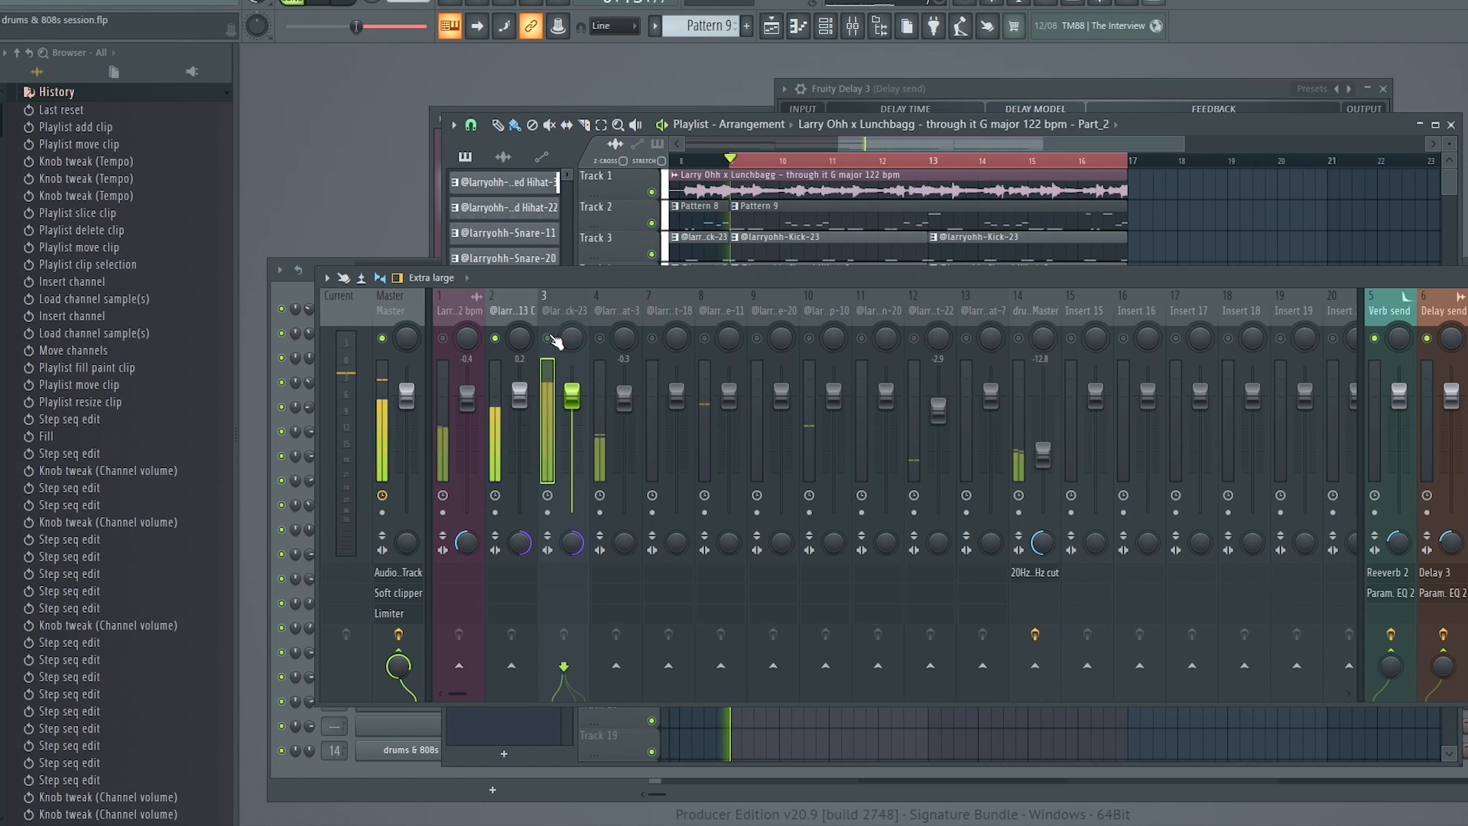
pyautogui.press('space')
# Unmute the kick, solo it alone, and turn the solo off to reactivate all mixer tracks.
pyautogui.click(512, 313)
pyautogui.click(547, 337)
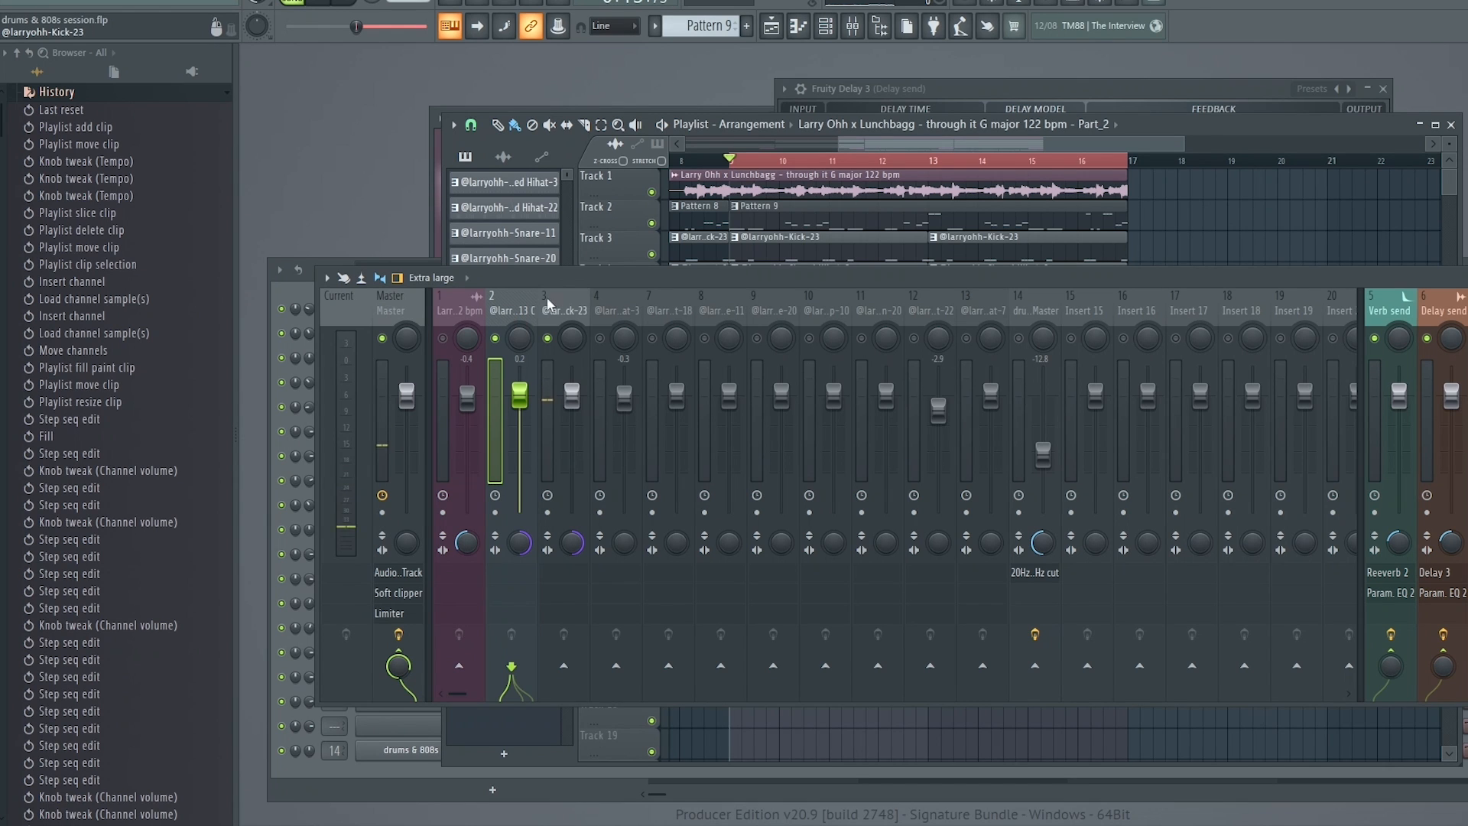
pyautogui.click(562, 310)
pyautogui.rightClick(548, 338)
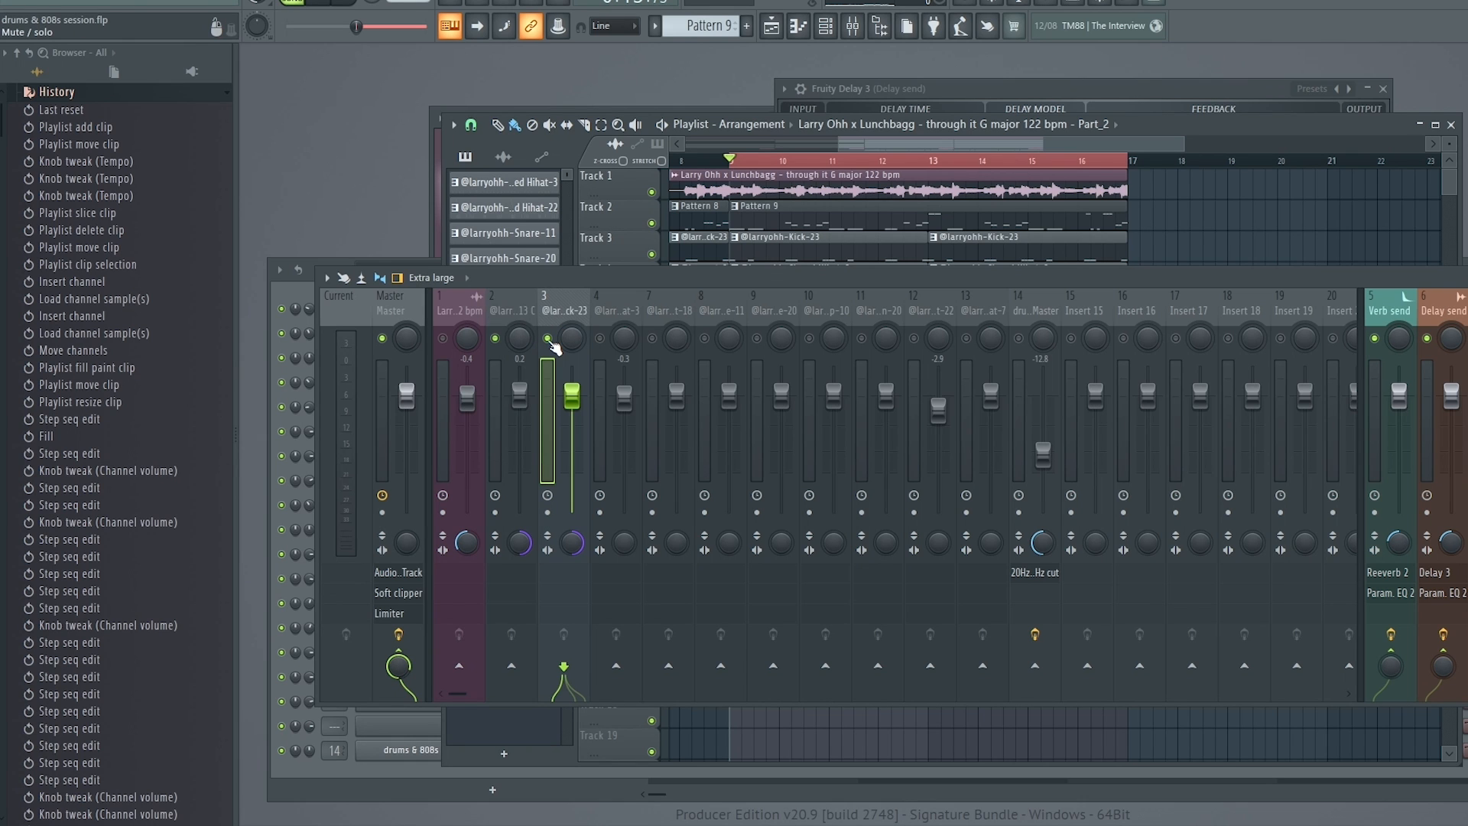
pyautogui.rightClick(548, 338)
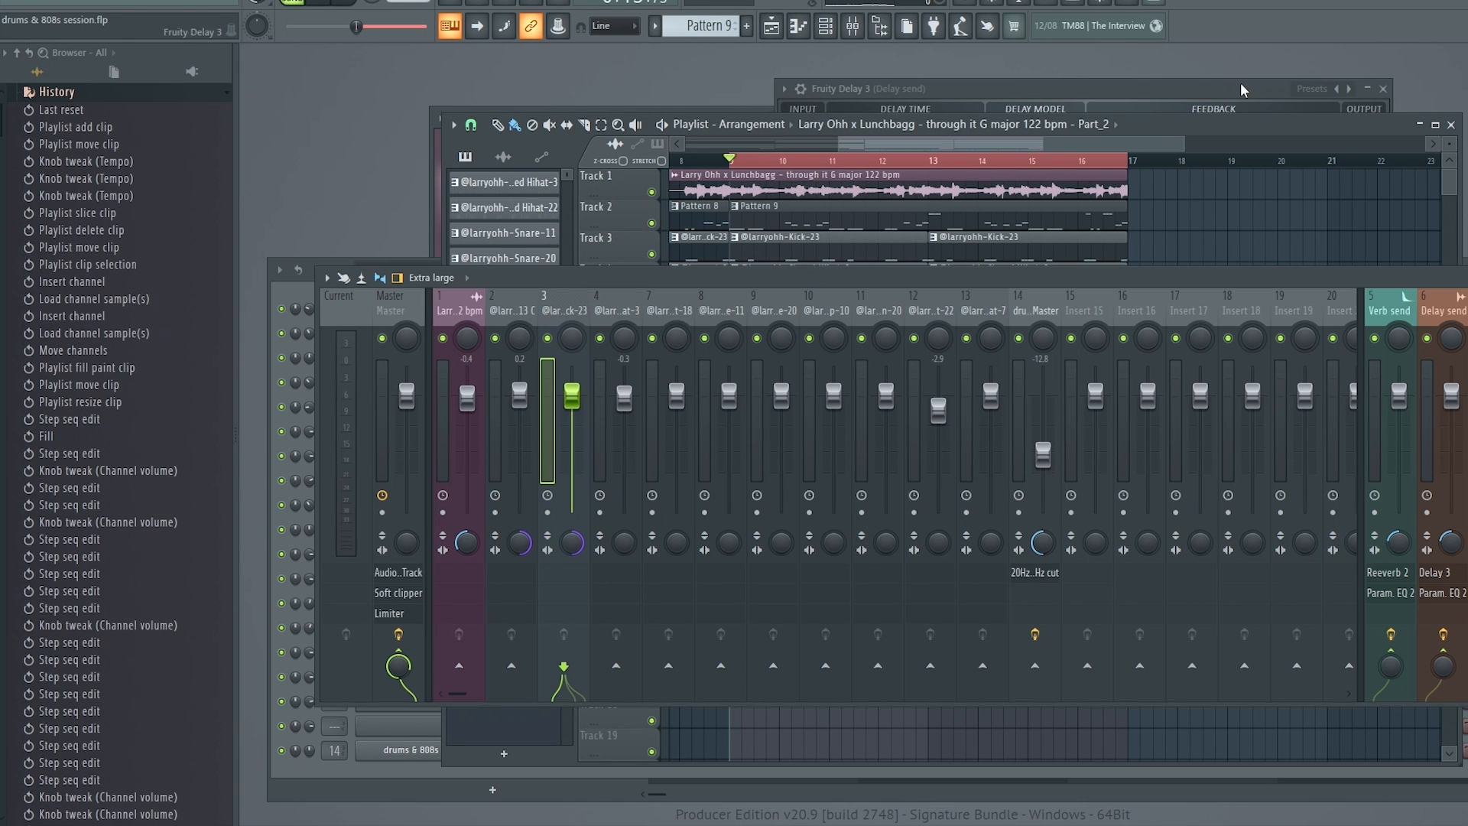
# Rename mixer track Insert 15 as "drum buss" and color it red.
pyautogui.click(1047, 312)
pyautogui.click(542, 314)
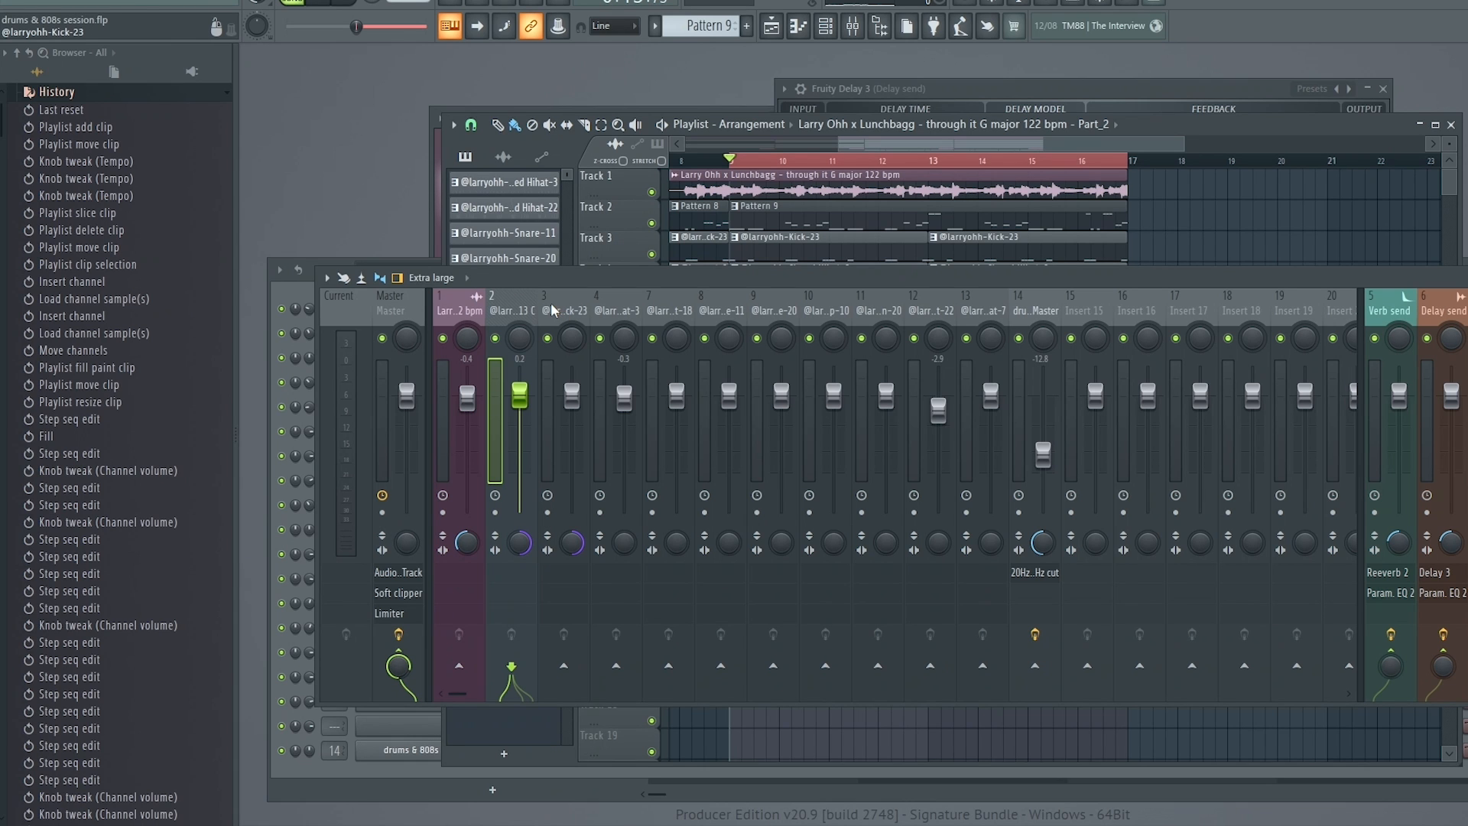
pyautogui.rightClick(1087, 307)
pyautogui.click(1163, 310)
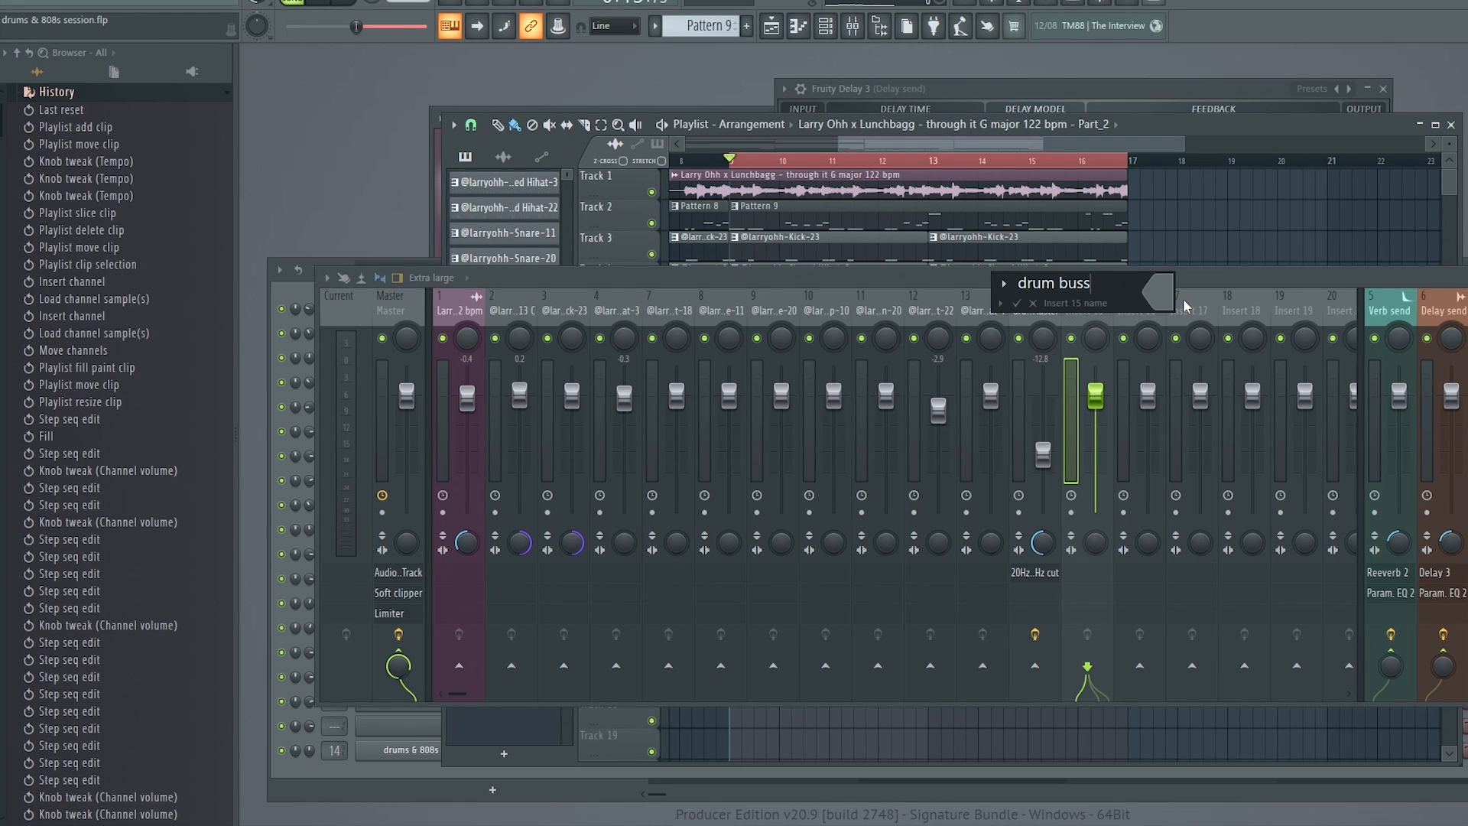
pyautogui.click(1162, 291)
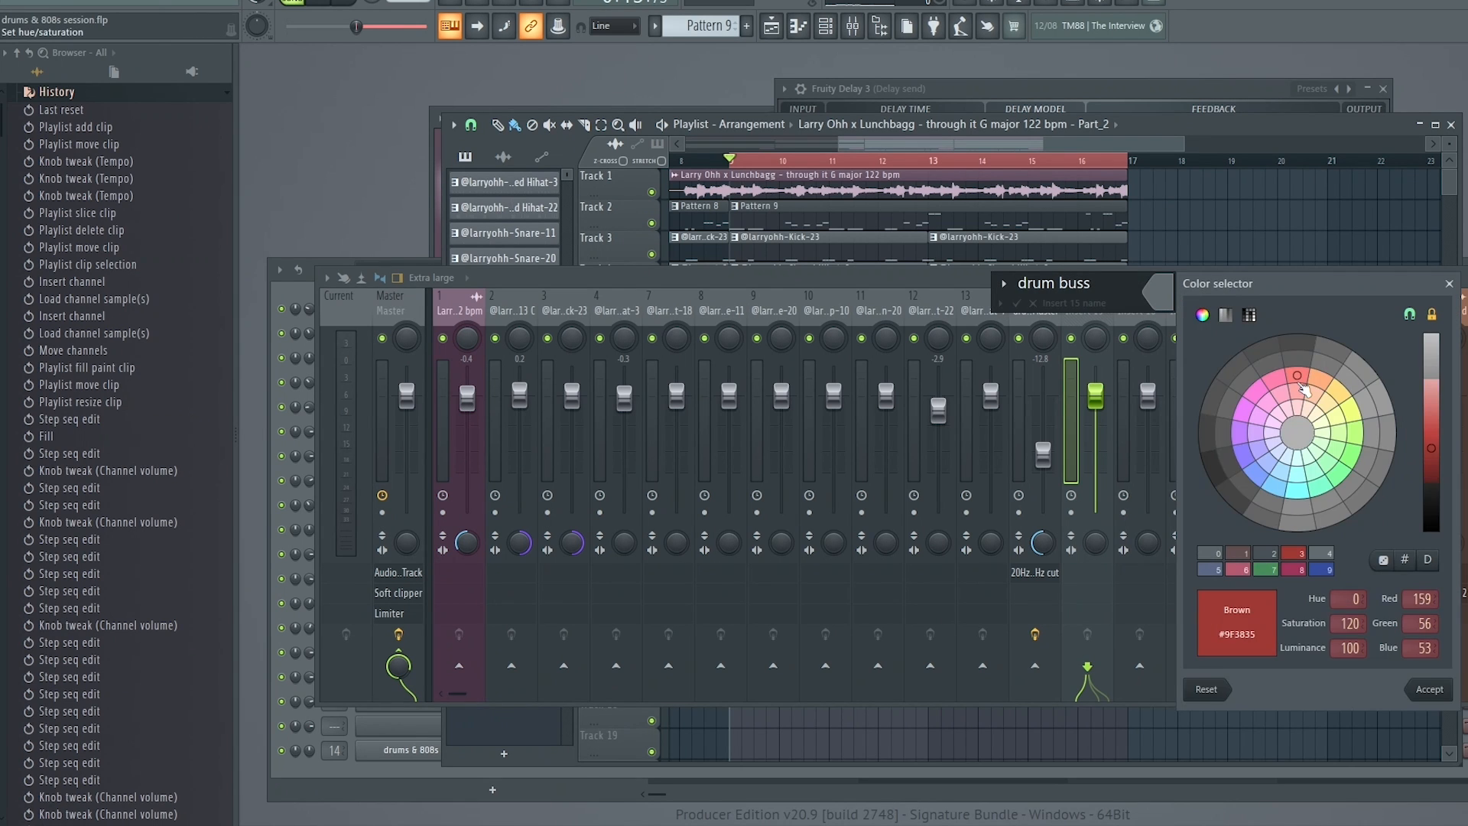
pyautogui.click(1303, 389)
pyautogui.write('drum buss')
pyautogui.press('Return')
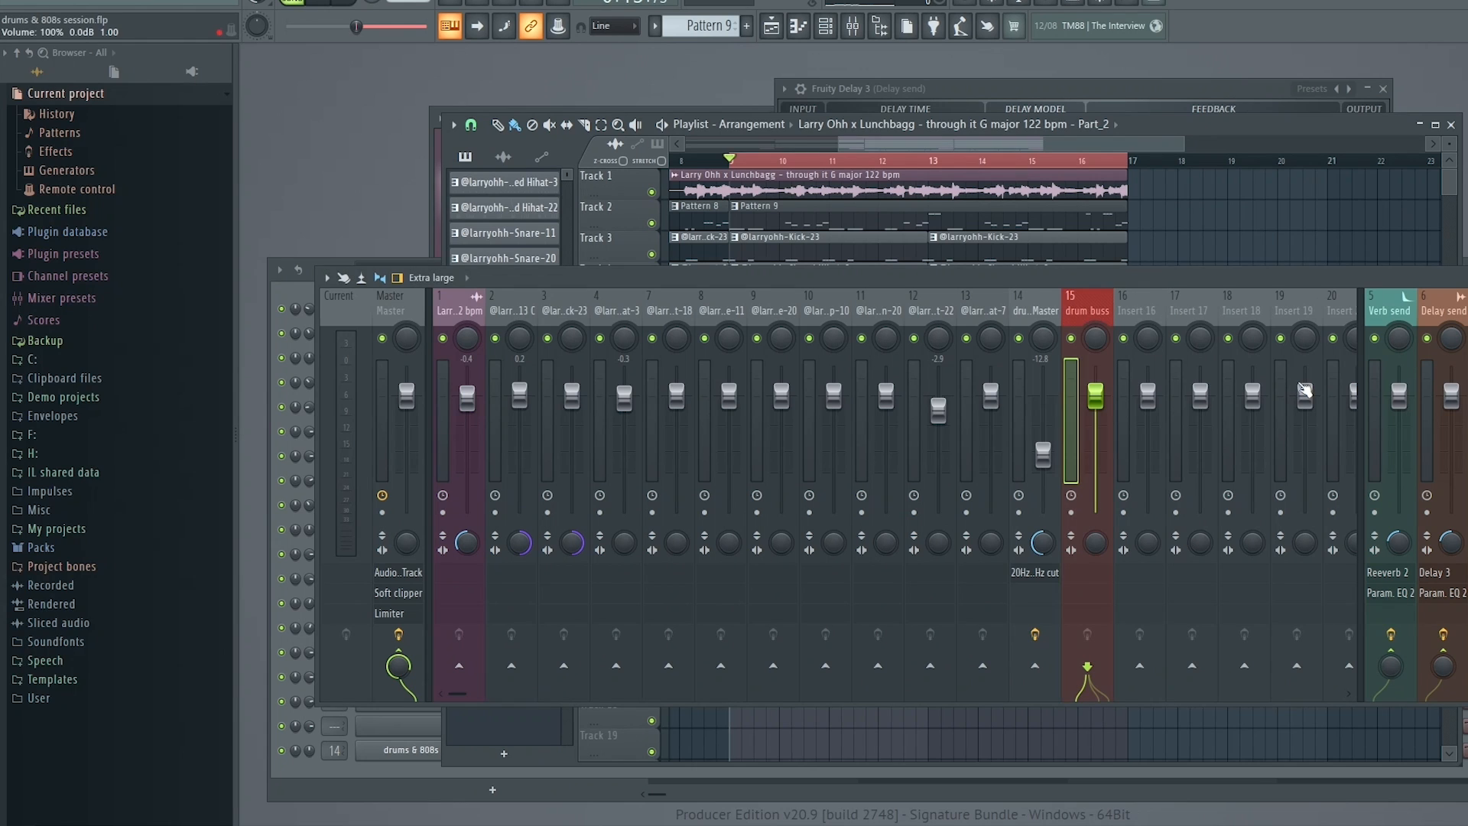
# Dock the drum buss track to the left section of the mixer, beside the Master.
pyautogui.rightClick(1112, 295)
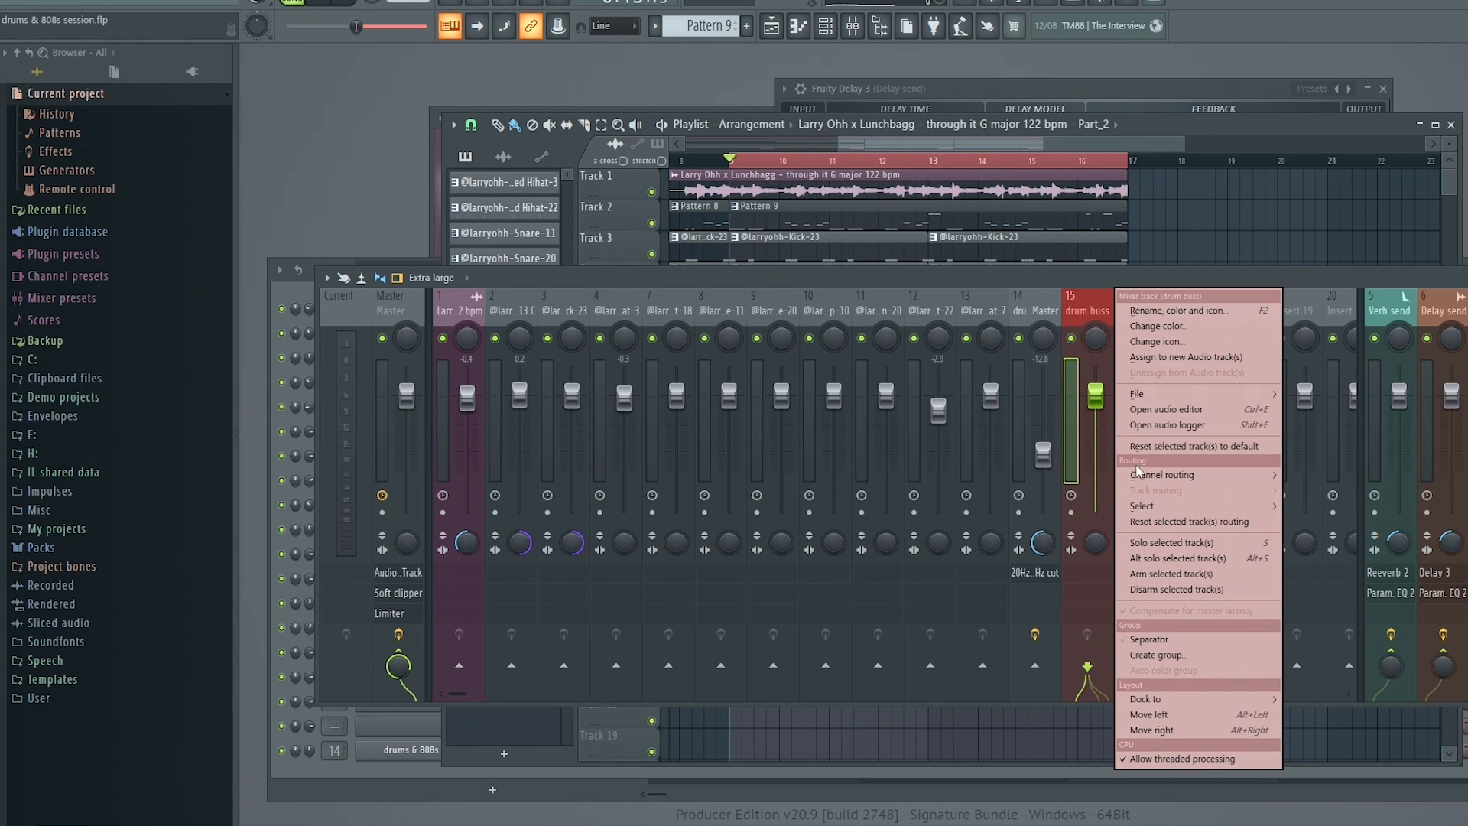
pyautogui.moveTo(1162, 698)
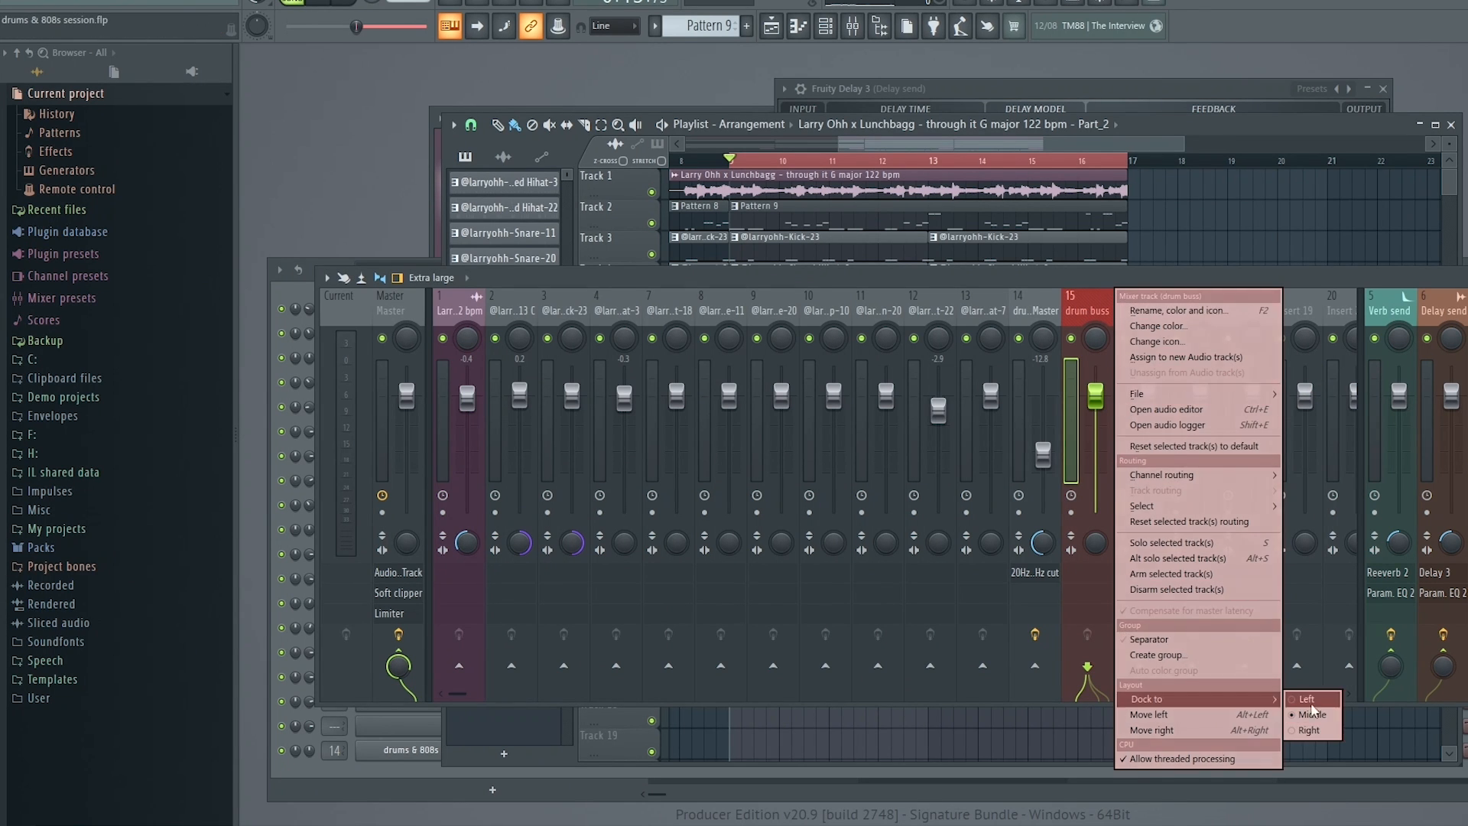
pyautogui.click(1309, 698)
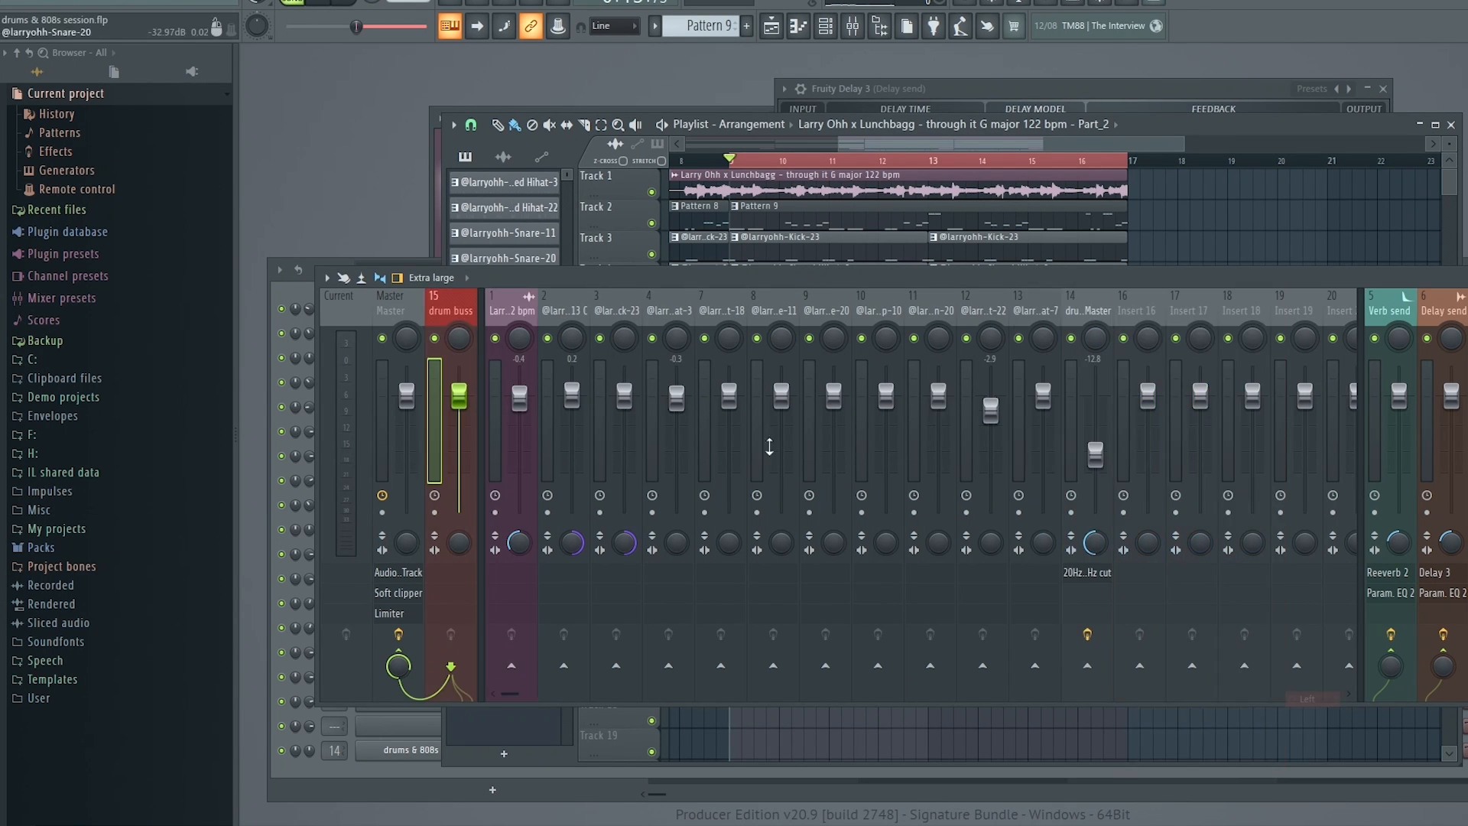
# Select mixer tracks 3 through 14, from the kick to the drum loop, and route them only to the drum buss.
pyautogui.click(574, 312)
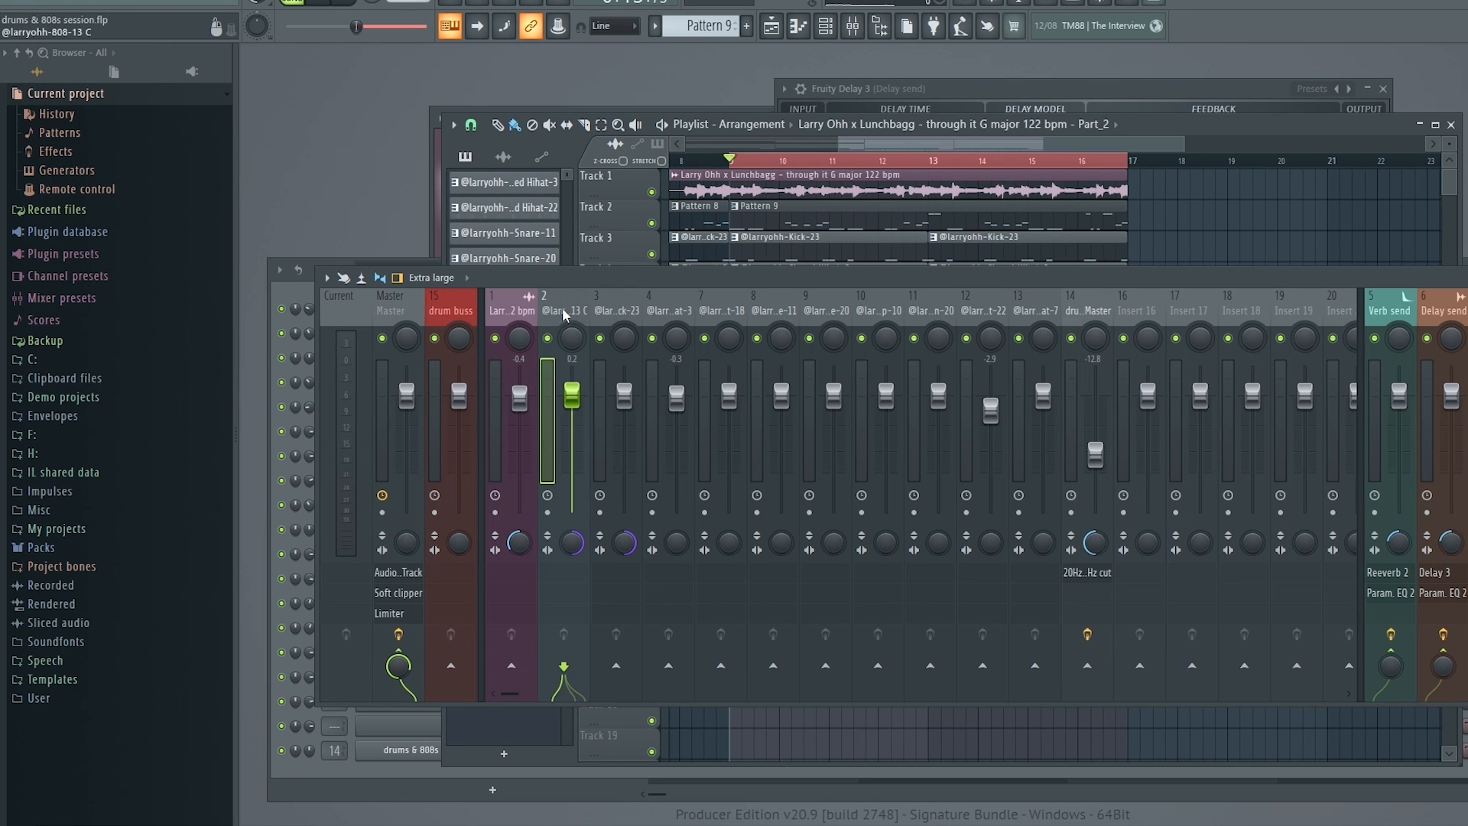
pyautogui.click(595, 306)
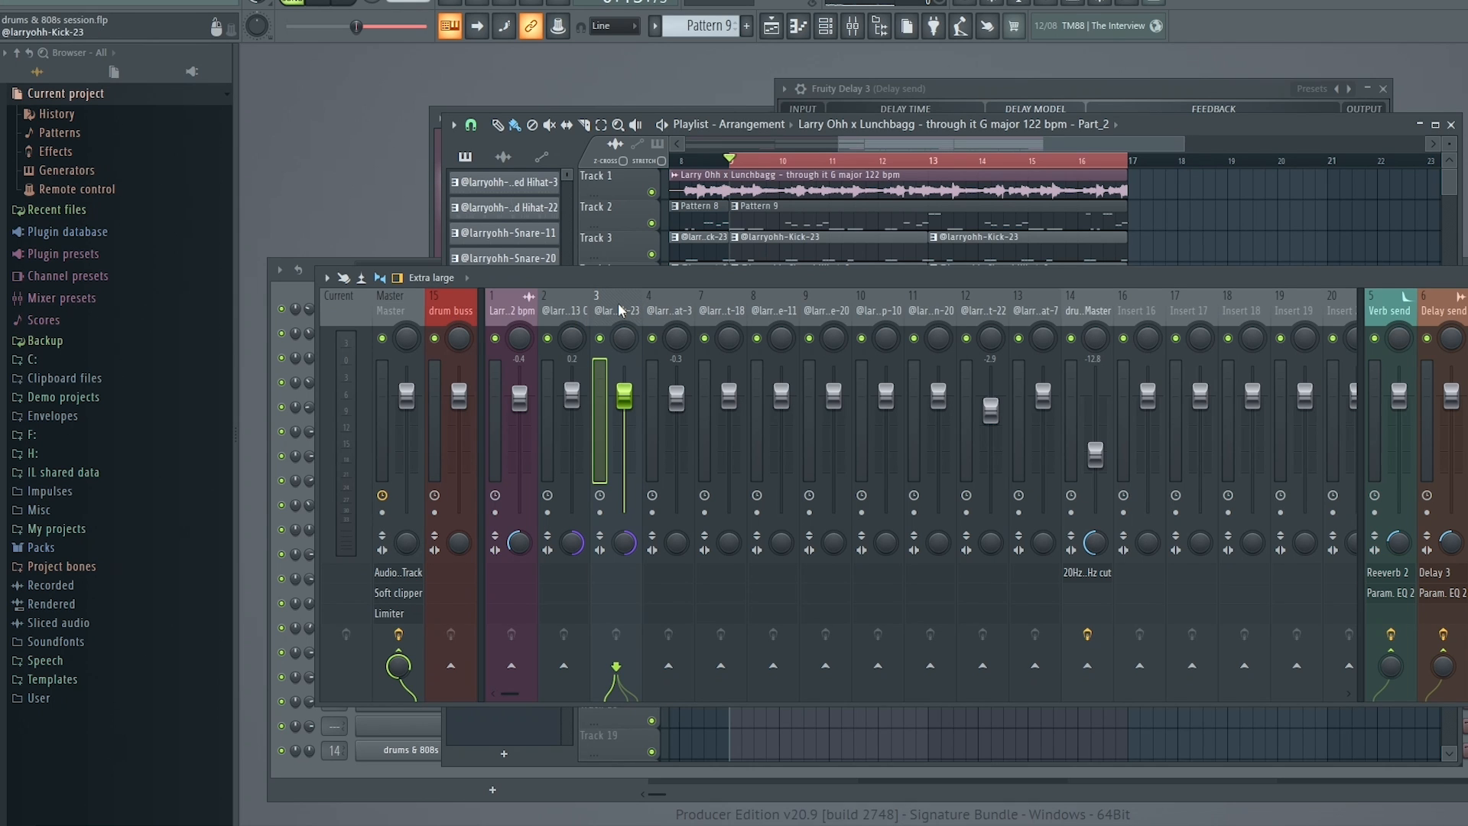
pyautogui.click(1092, 308)
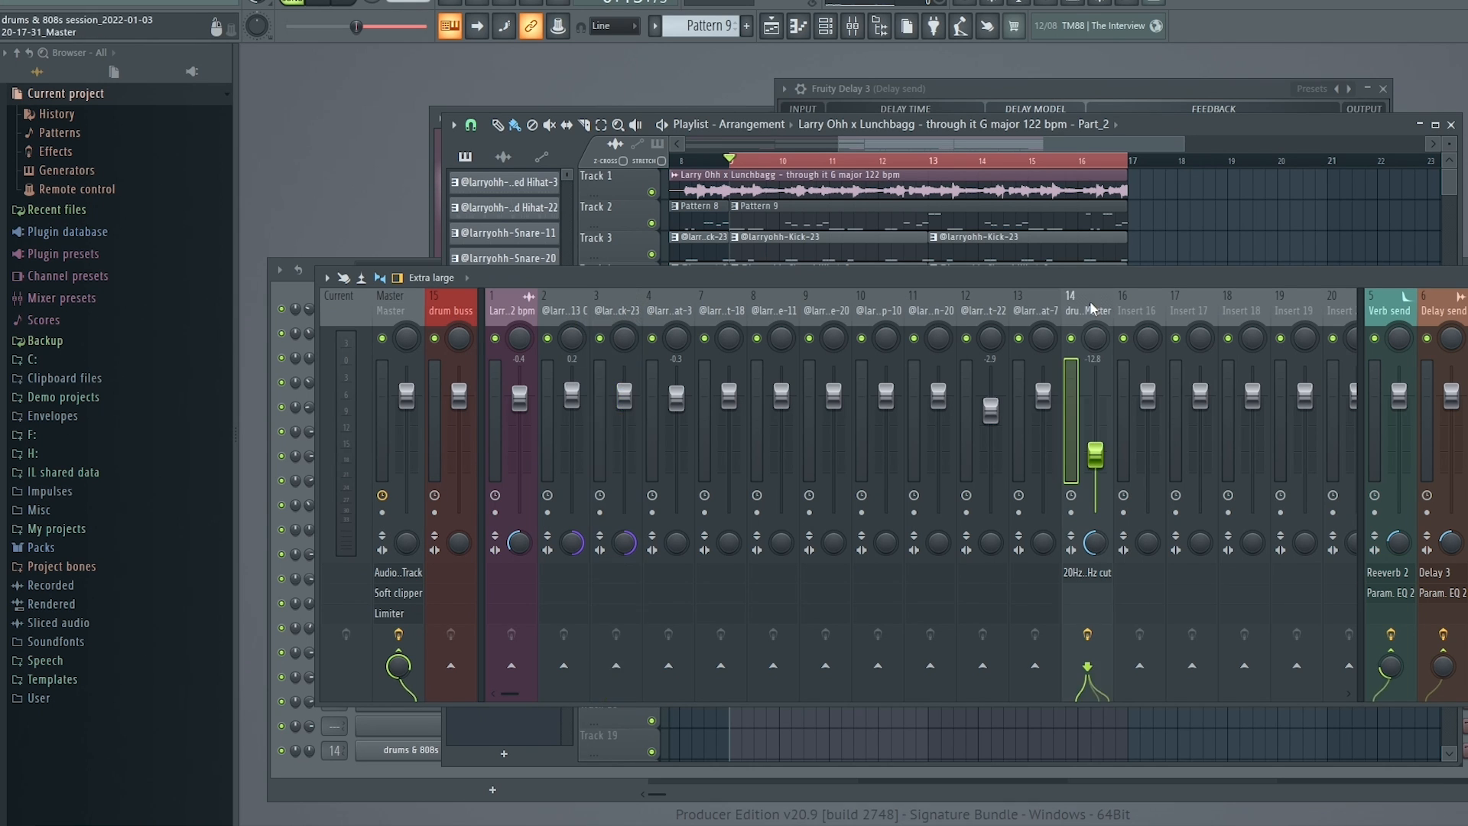
pyautogui.click(574, 314)
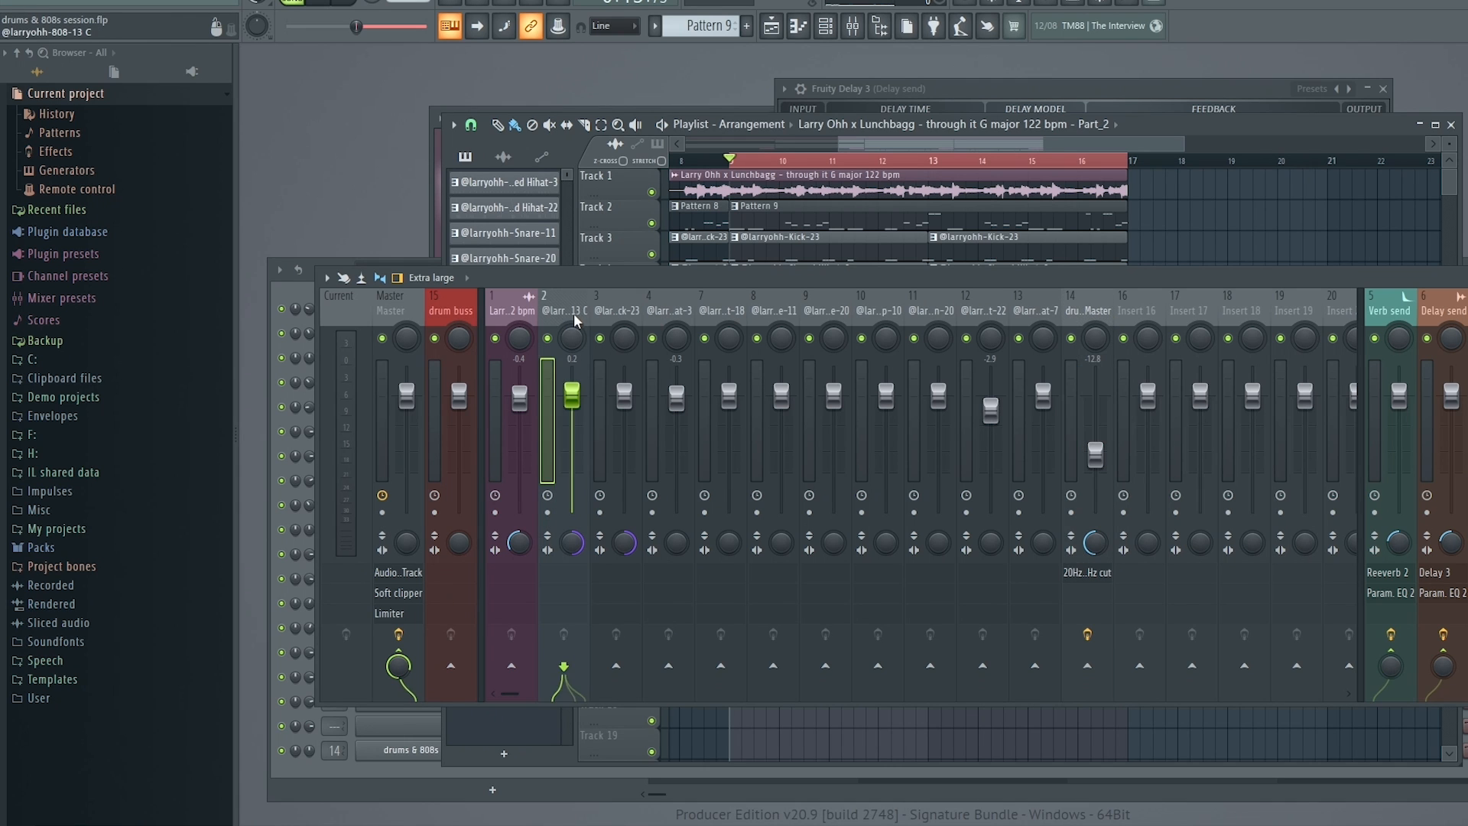
pyautogui.click(633, 309)
pyautogui.moveTo(645, 313); pyautogui.dragTo(1085, 315)
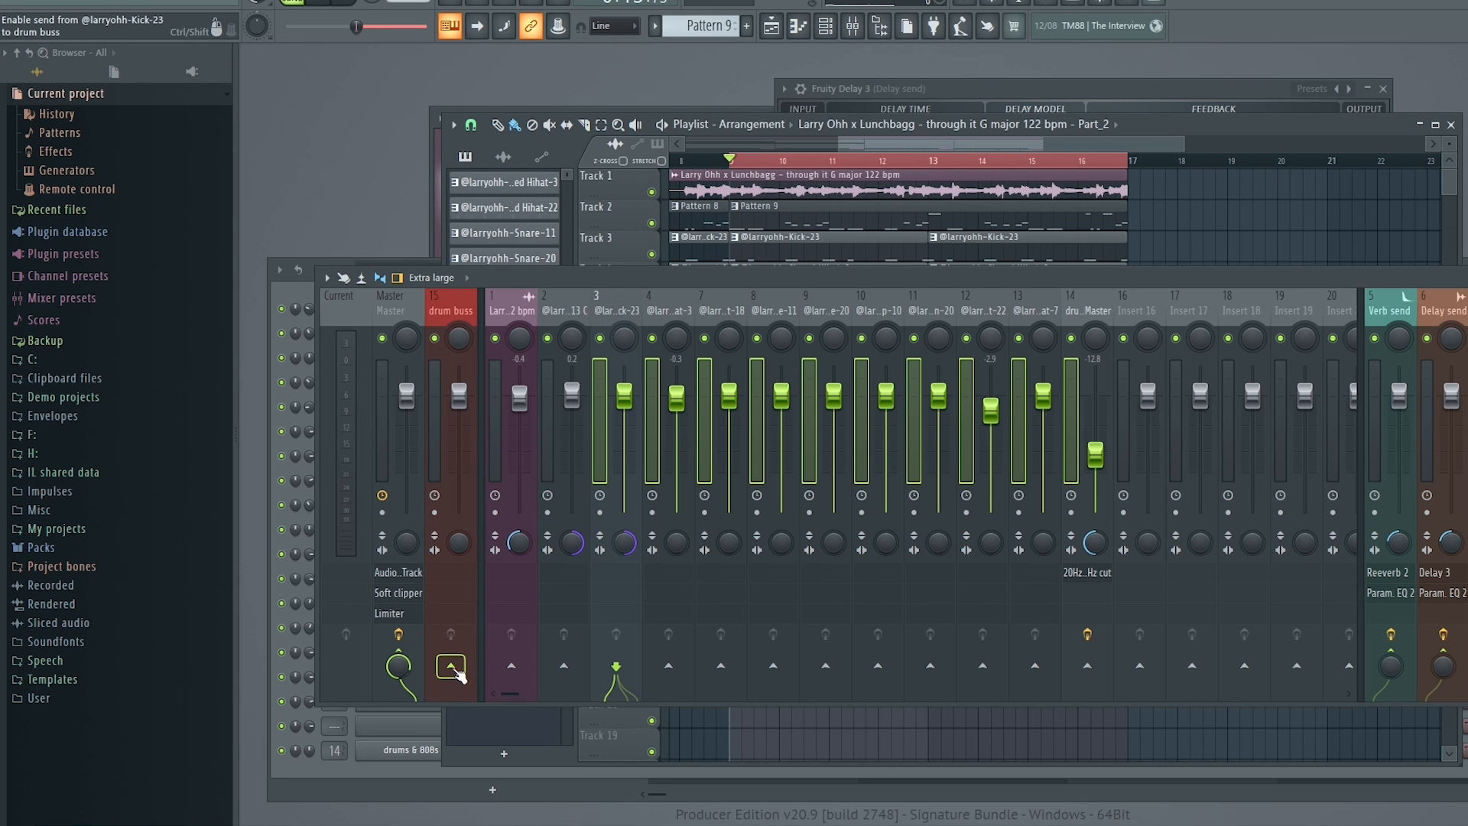
pyautogui.rightClick(451, 668)
pyautogui.click(489, 694)
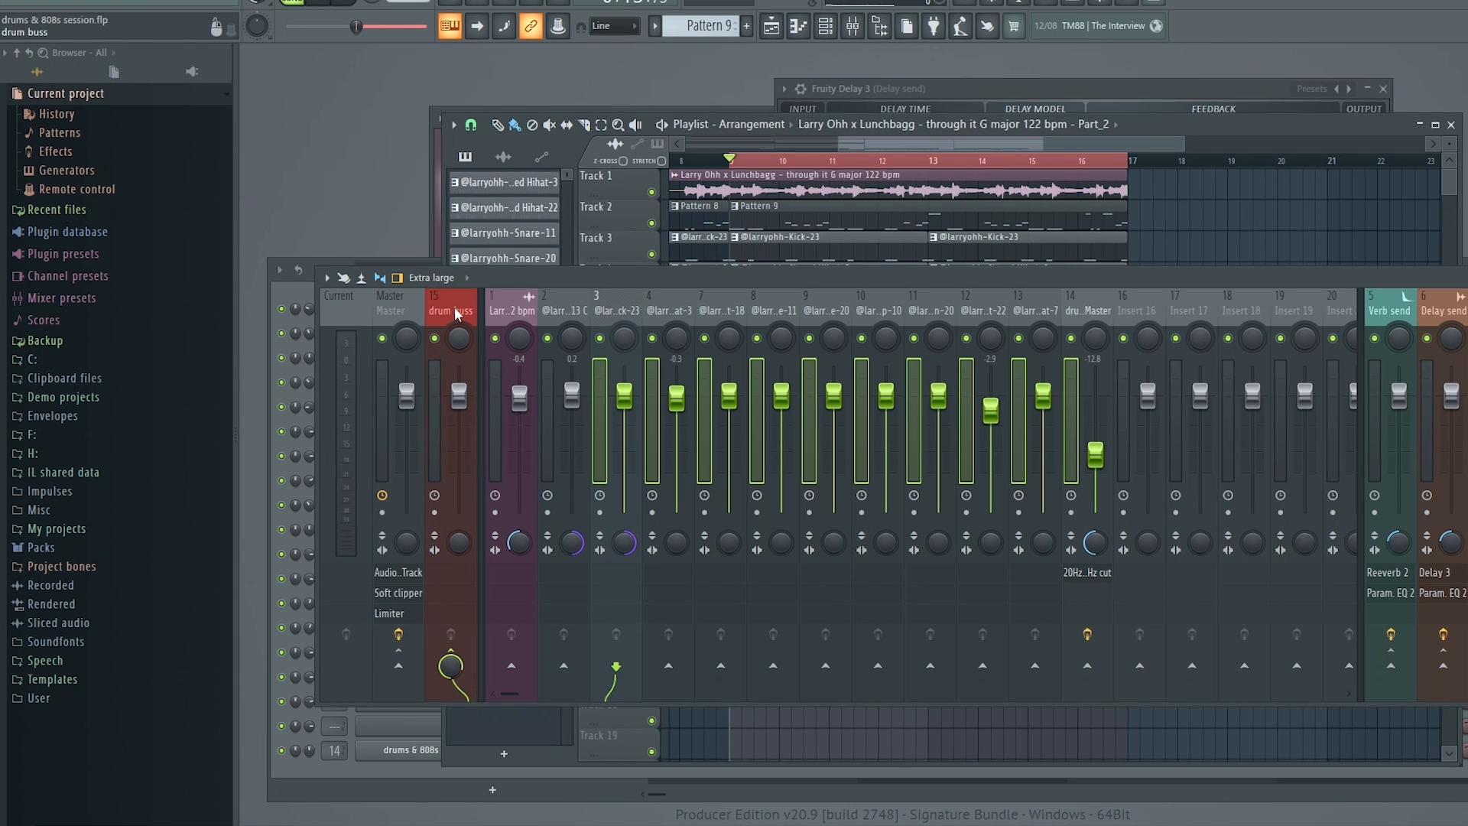
# Play the section with the drum buss muted to check the routing, and select the 808 mixer track.
pyautogui.press('space')
pyautogui.click(434, 338)
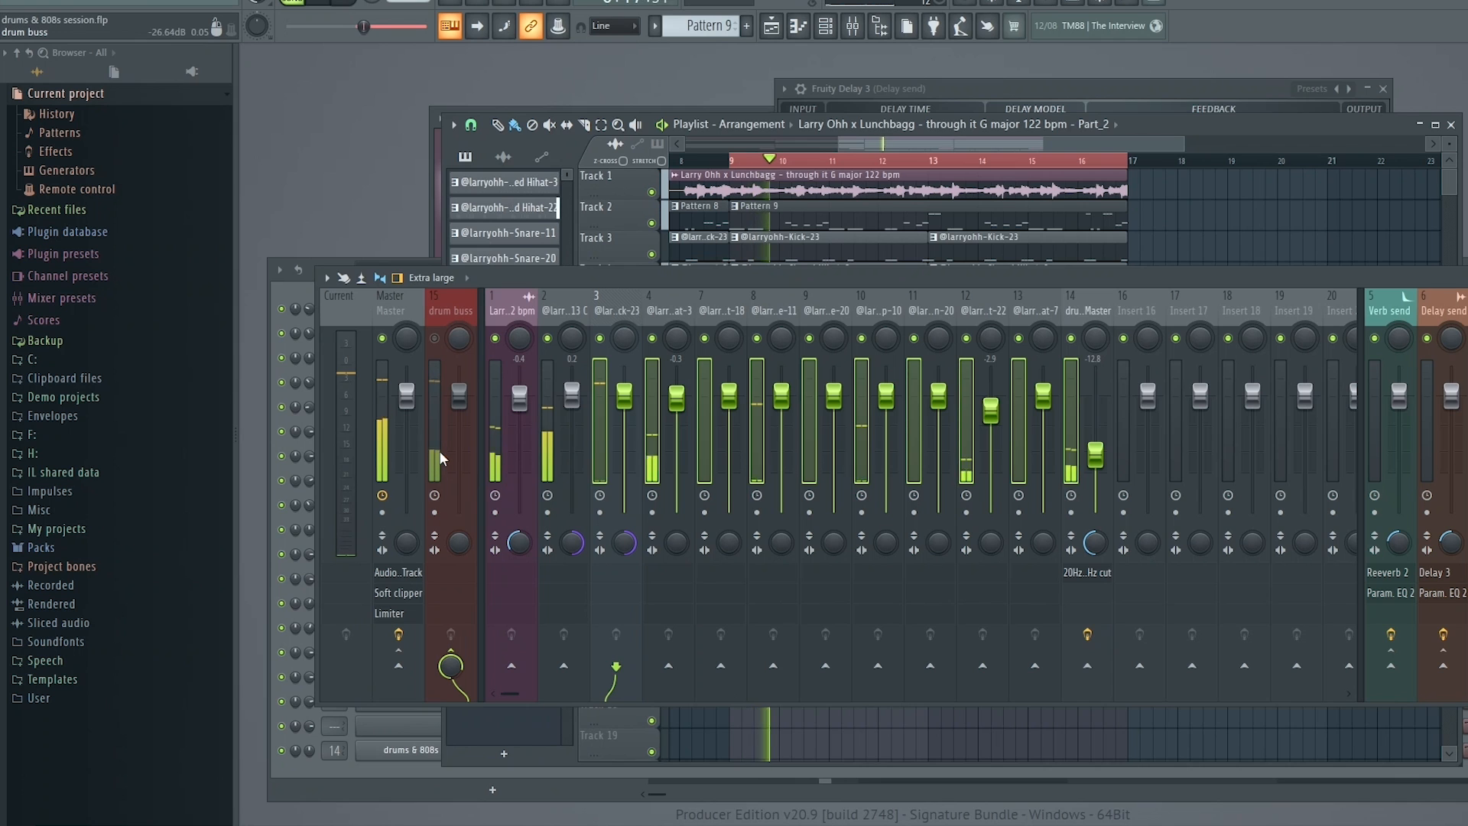
pyautogui.press('space')
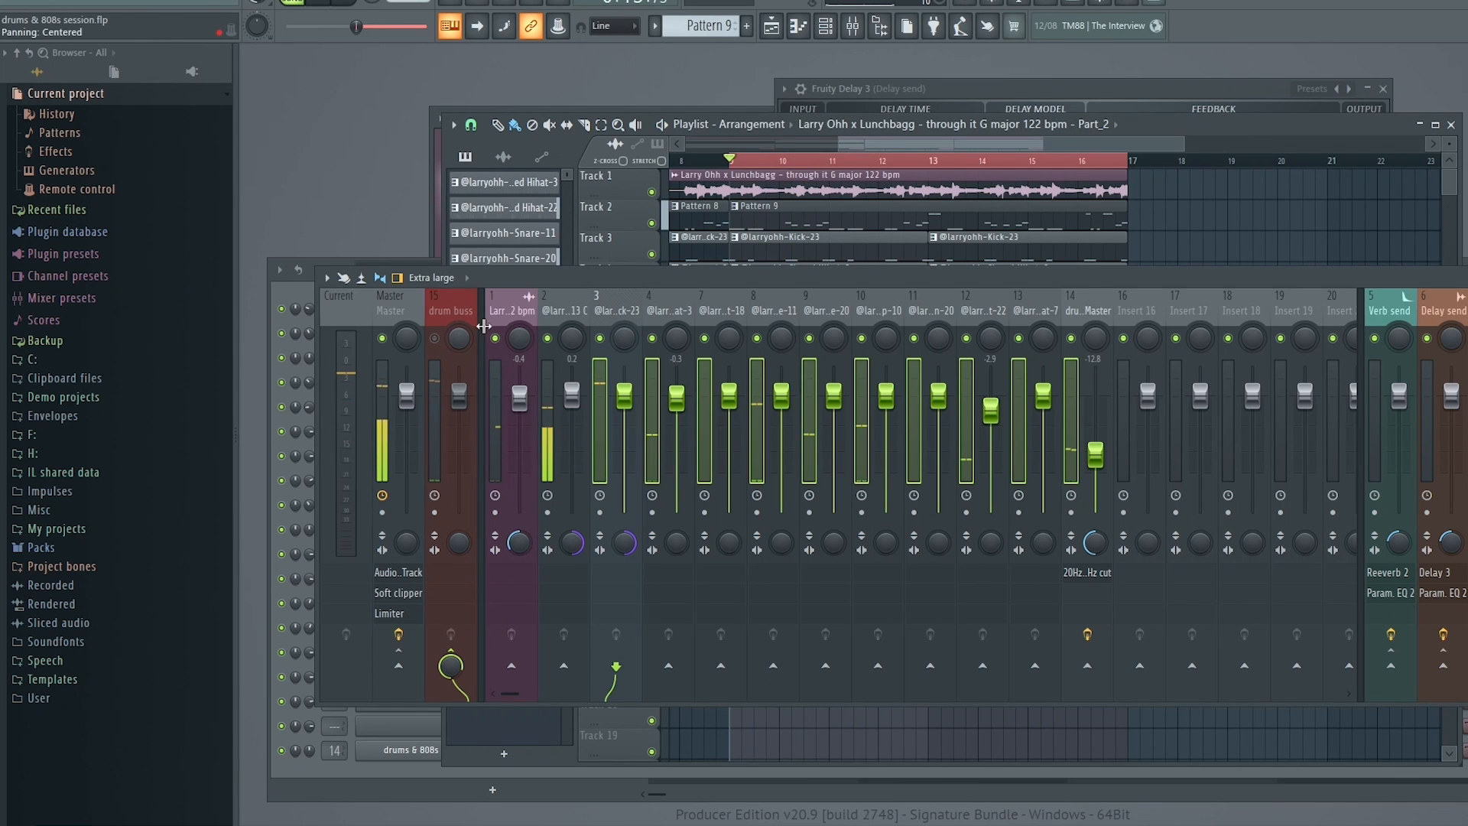
pyautogui.press('Left')
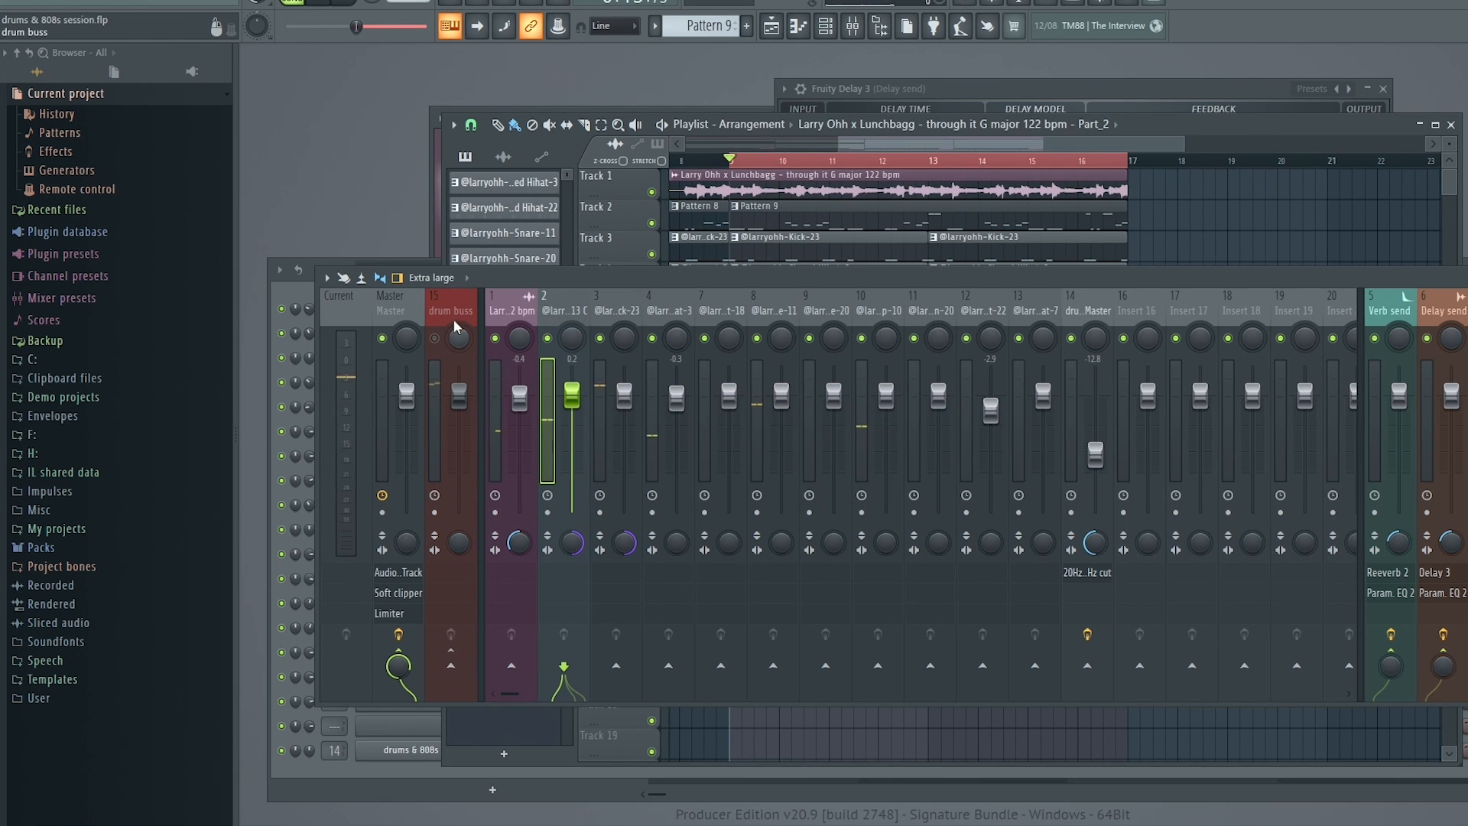
# Play the section while toggling the drum buss's mute and solo to check the grouping, and leave all tracks active.
pyautogui.click(435, 338)
pyautogui.press('space')
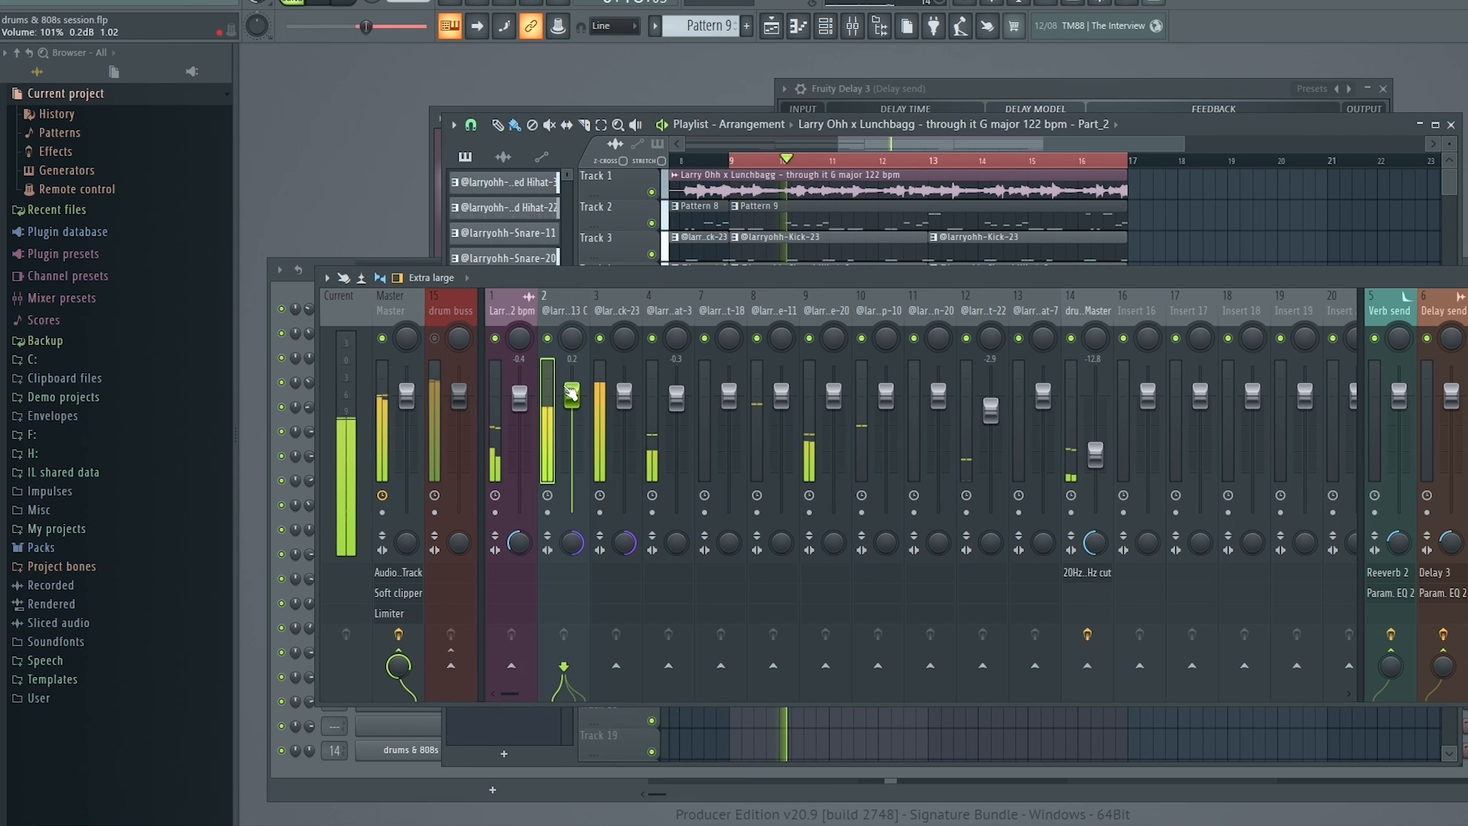
pyautogui.rightClick(437, 338)
pyautogui.rightClick(437, 338)
# Select the kick mixer track and sidechain it to the 808 track.
pyautogui.click(595, 302)
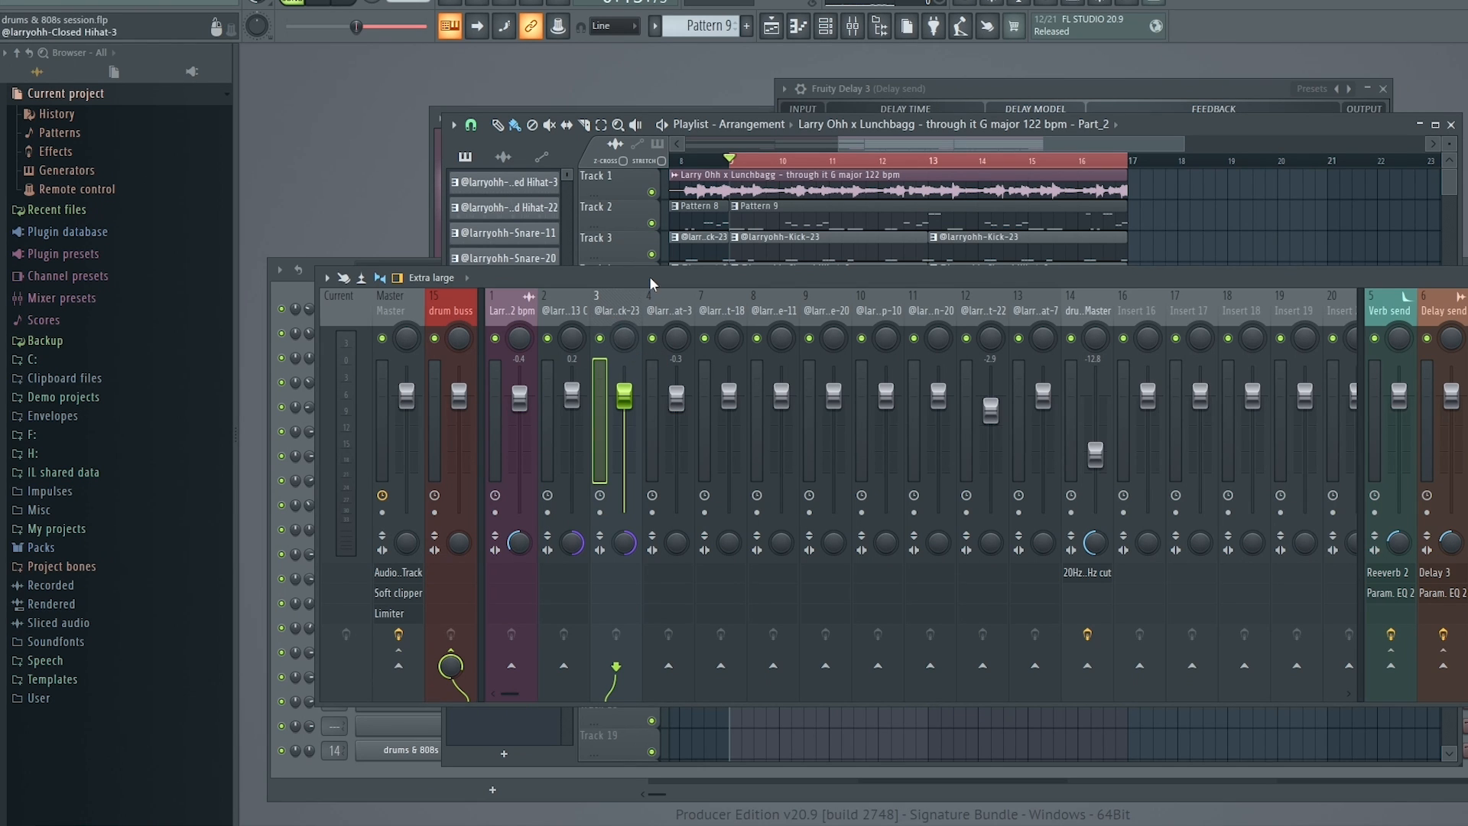
pyautogui.moveTo(652, 284); pyautogui.dragTo(629, 280)
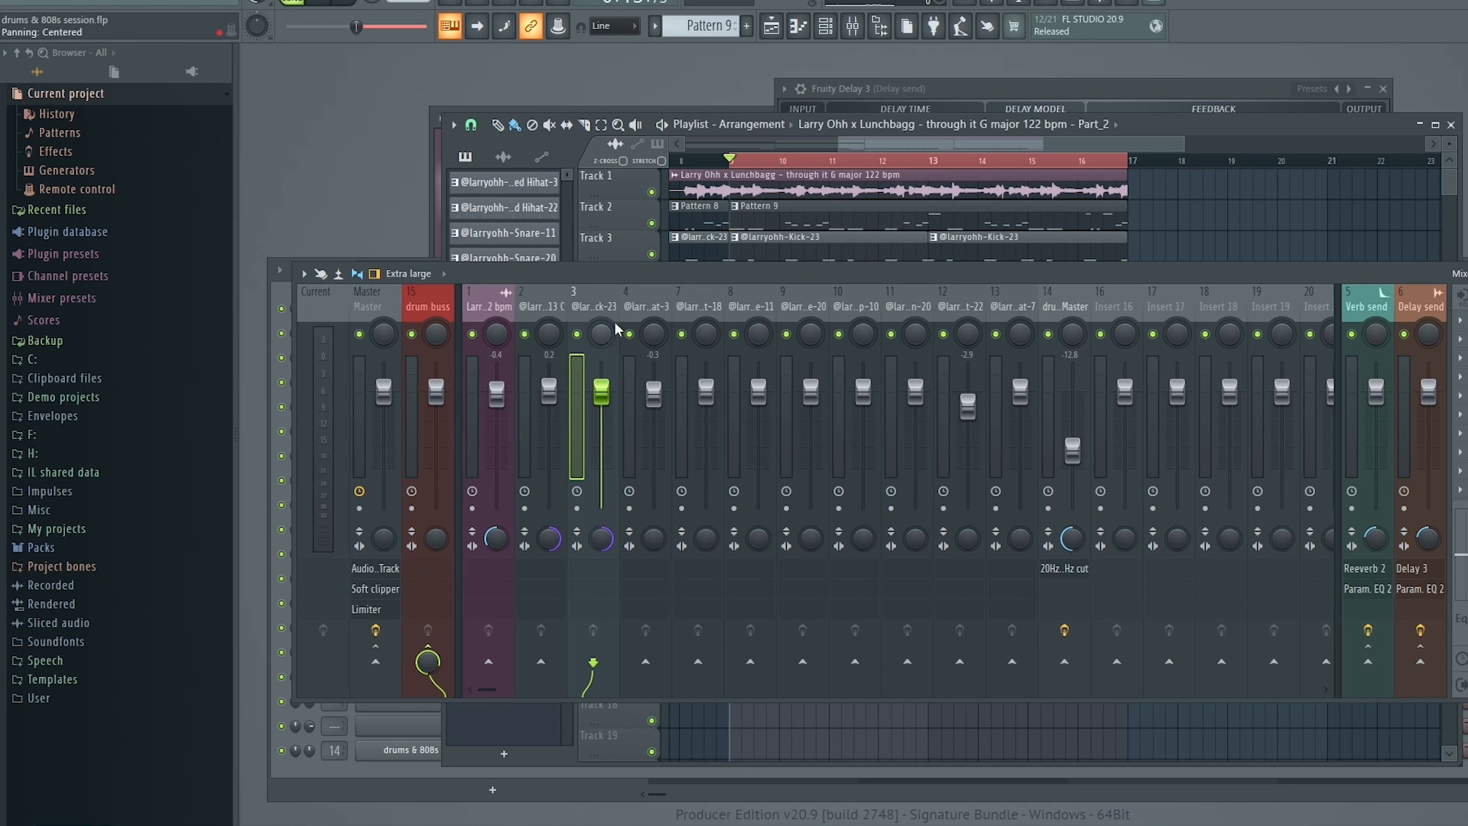
pyautogui.rightClick(540, 662)
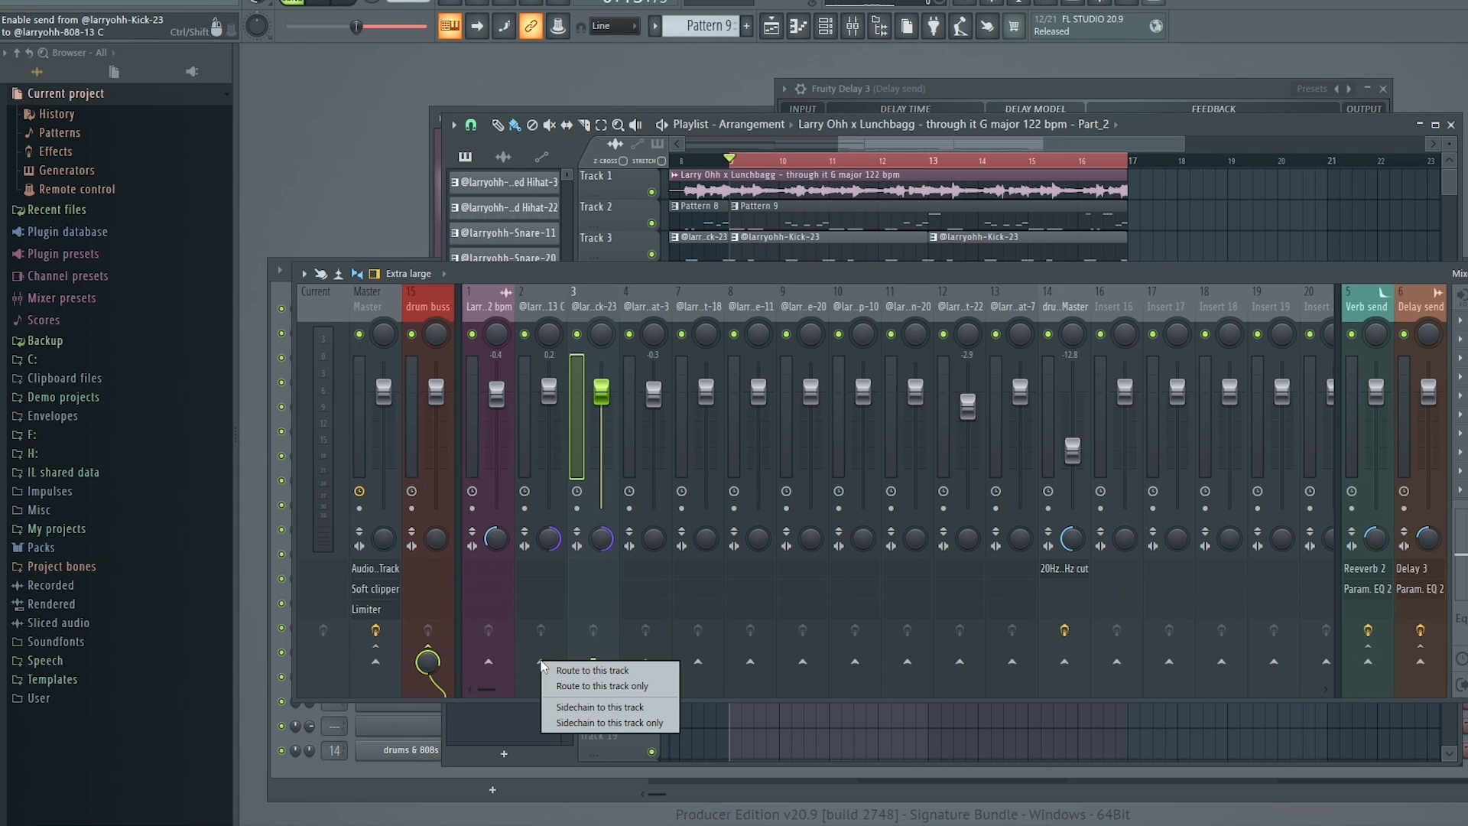
pyautogui.click(609, 722)
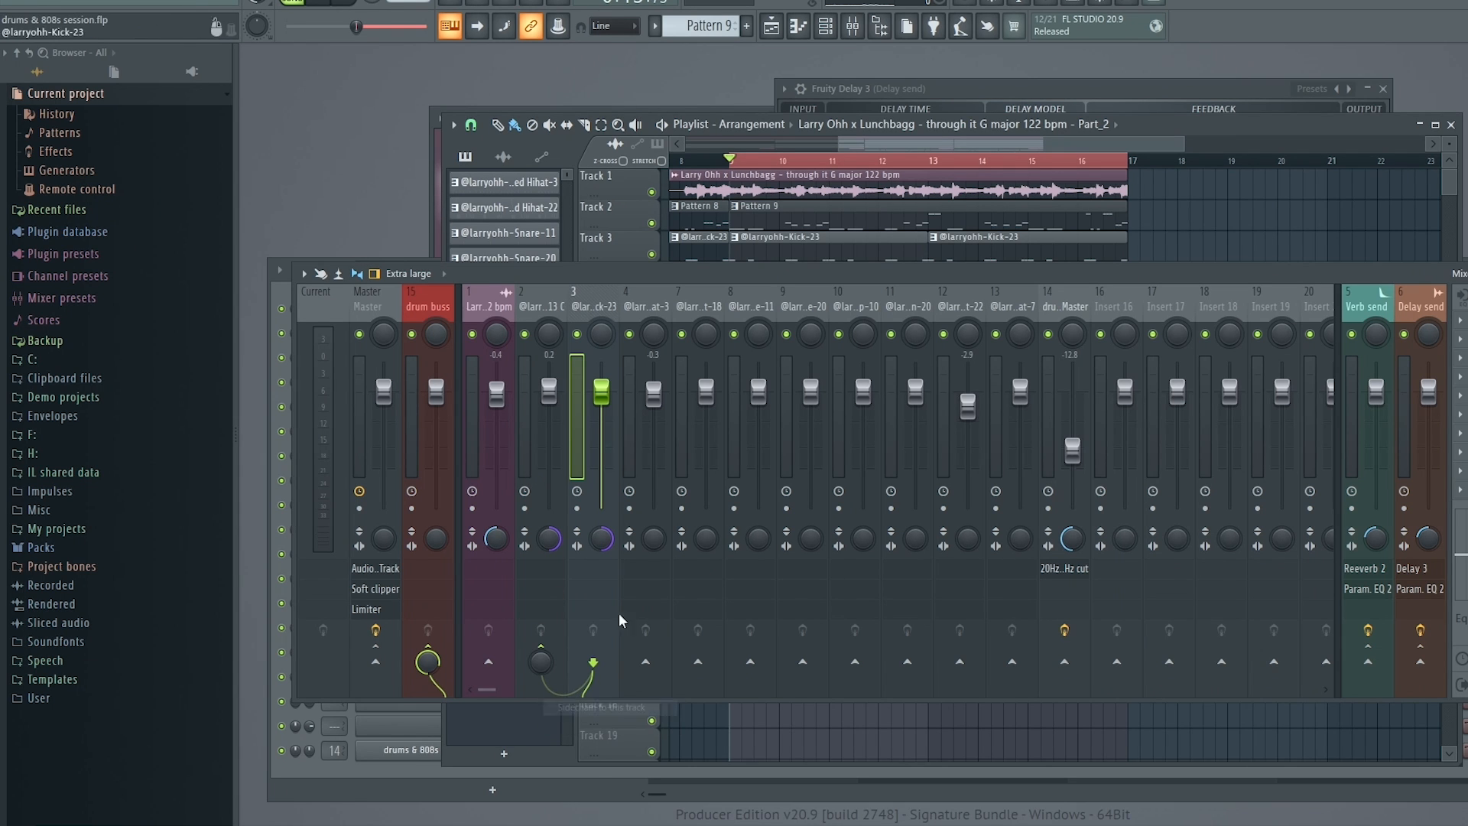
# Load Fruity Limiter into slot 7 of the 808 mixer track and move its window clear of the 808 channel.
pyautogui.click(547, 308)
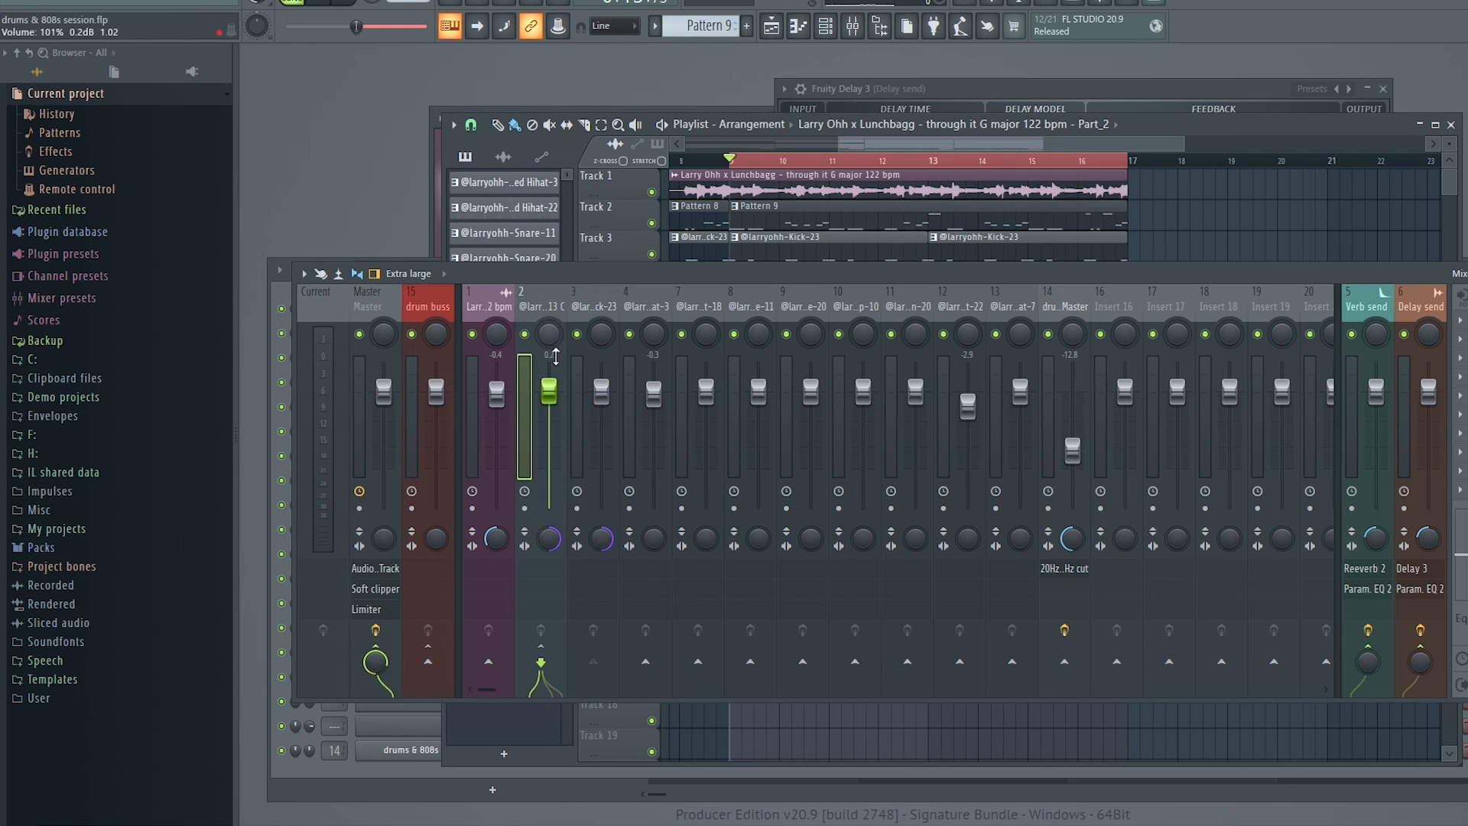
pyautogui.moveTo(604, 273); pyautogui.dragTo(490, 256)
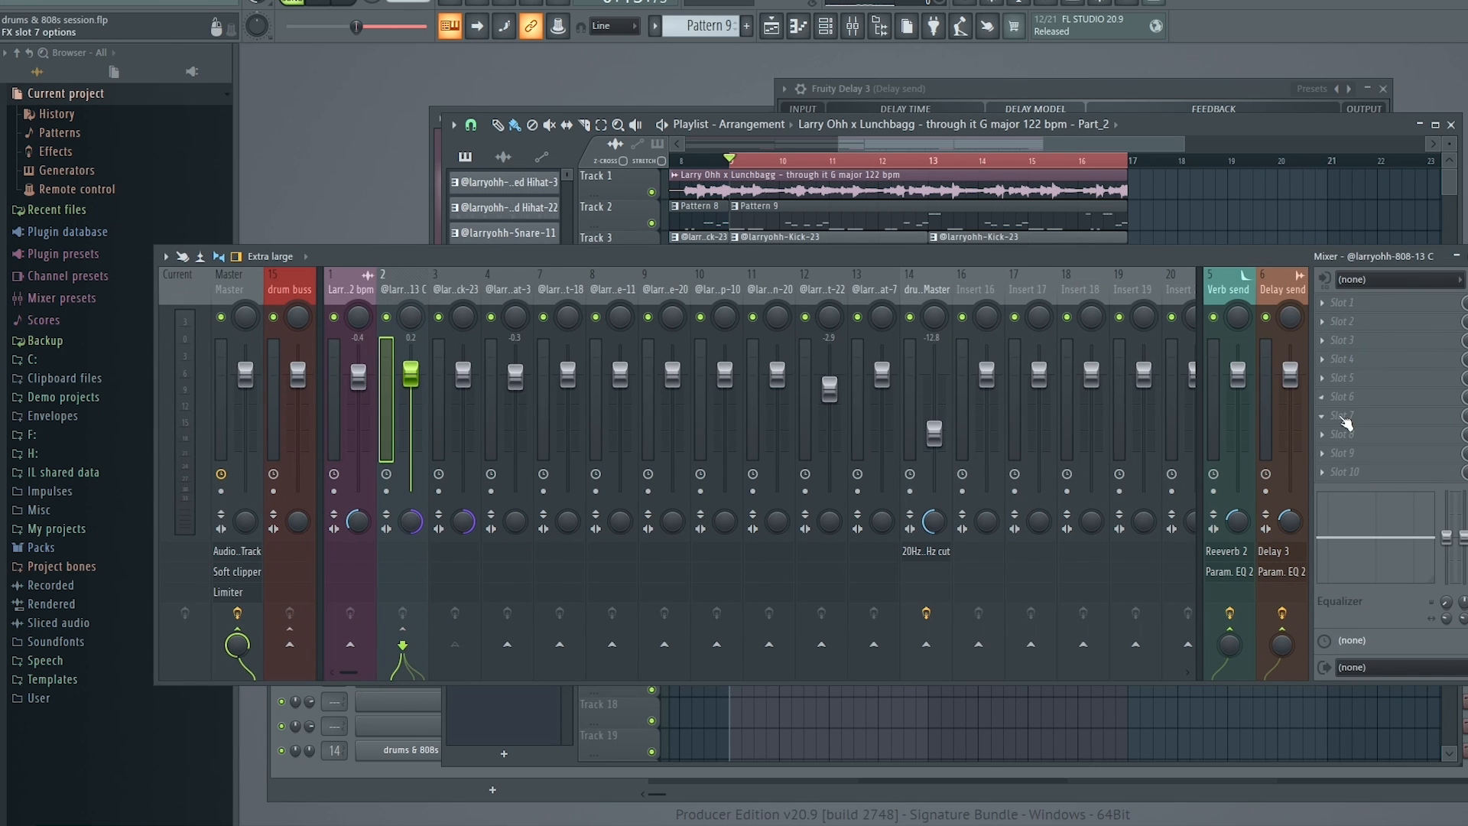
pyautogui.click(1349, 415)
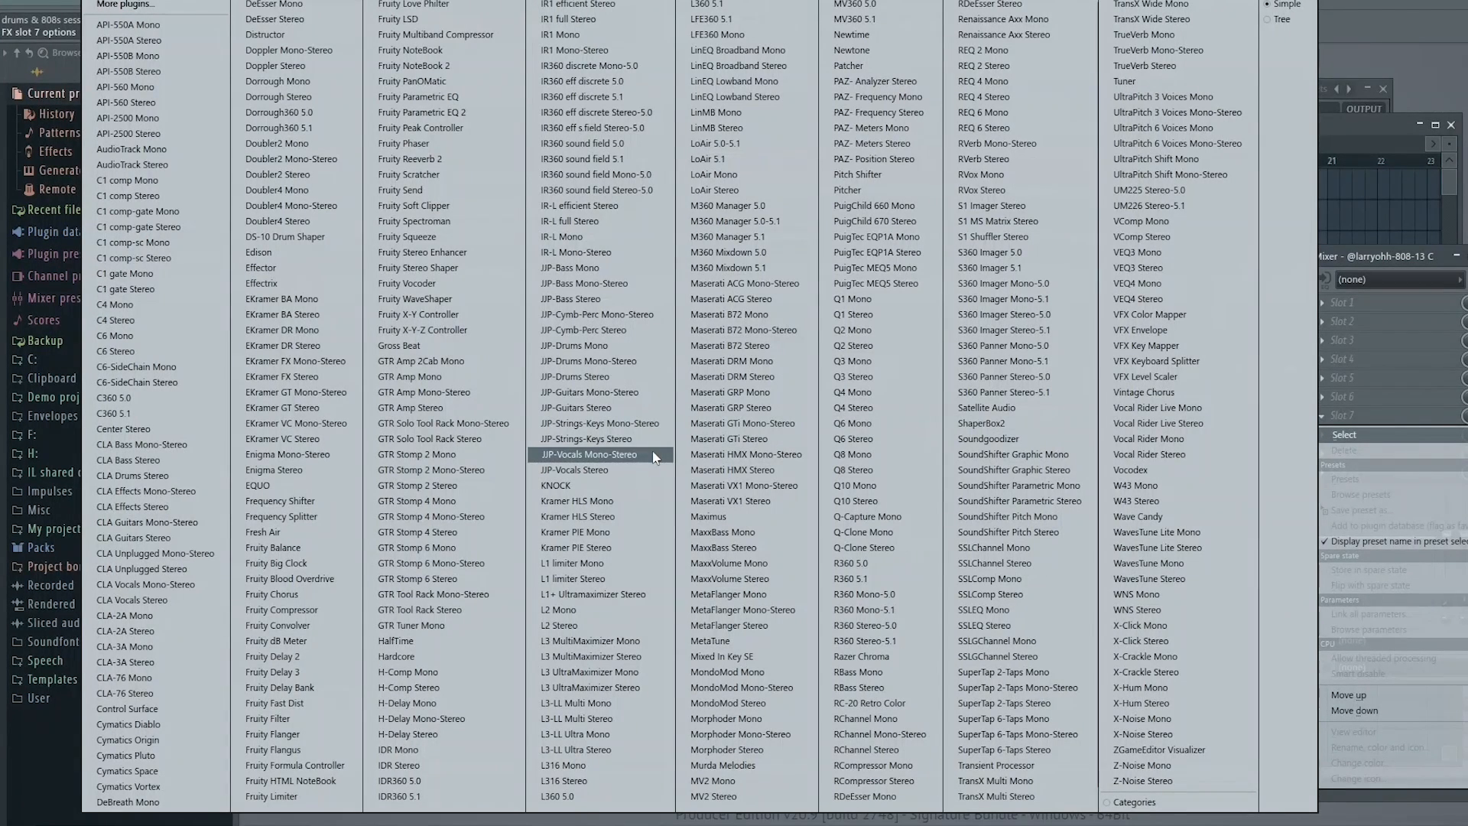
pyautogui.click(275, 796)
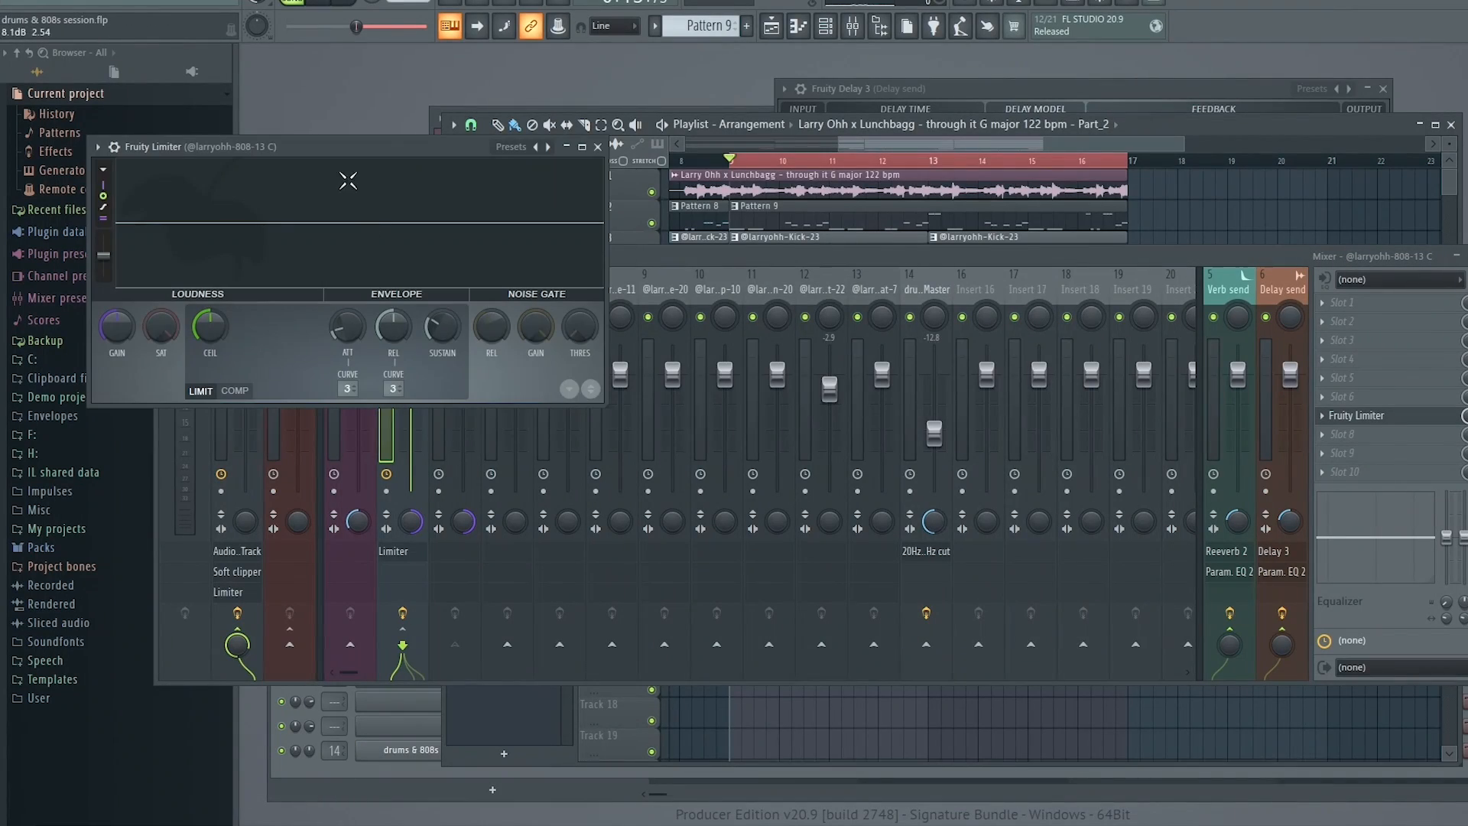
pyautogui.moveTo(304, 145); pyautogui.dragTo(833, 189)
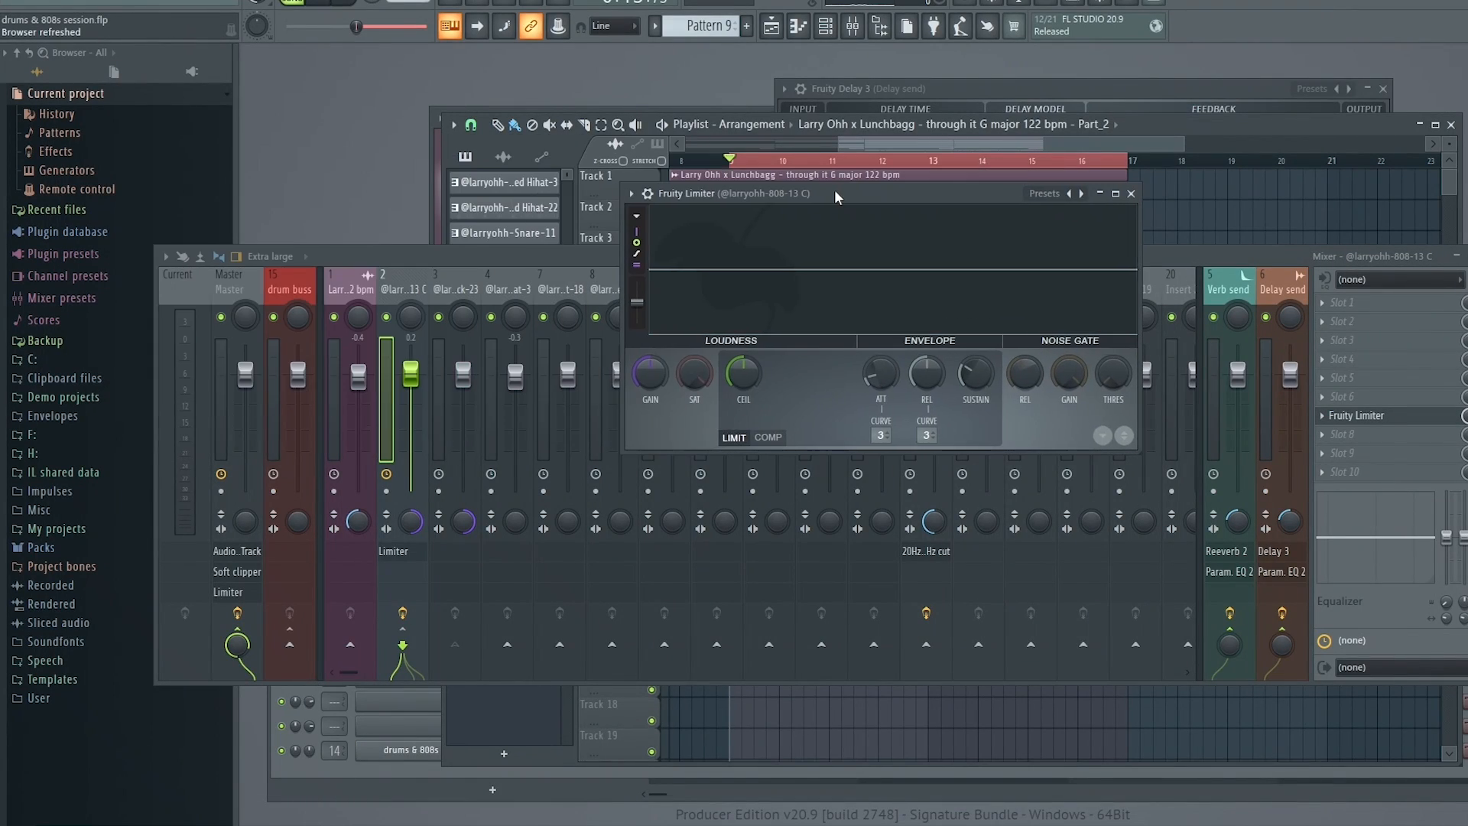
# Switch the 808's Fruity Limiter to compressor mode, lower the threshold and raise the ratio, with sidechain input 1.
pyautogui.click(767, 437)
pyautogui.moveTo(743, 374); pyautogui.dragTo(743, 413)
pyautogui.moveTo(832, 374); pyautogui.dragTo(832, 344)
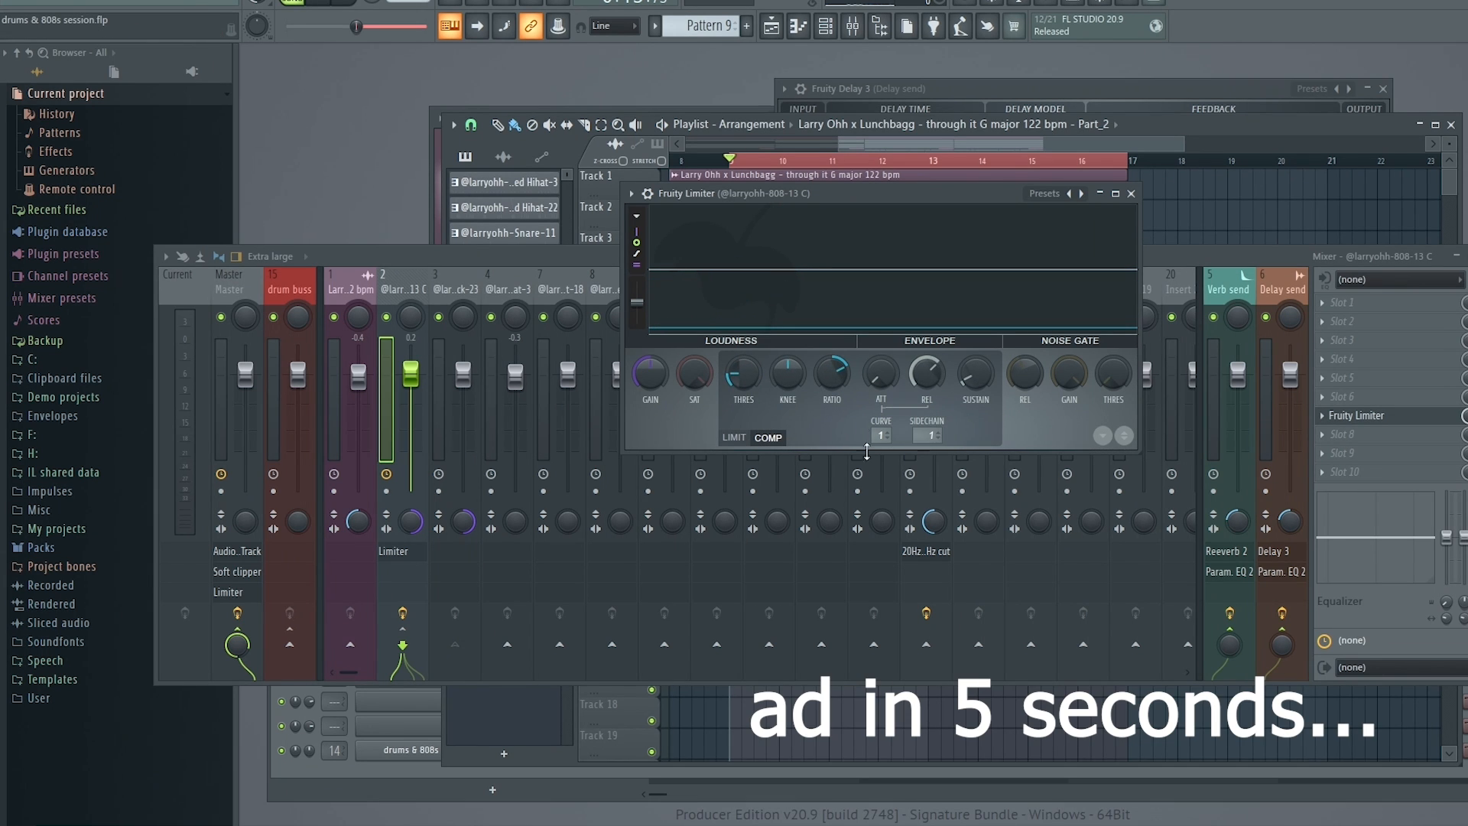
pyautogui.click(924, 435)
# Go over the collaborator and revenue share choices for Rocket Ships, and add and remove an extra team member row.
pyautogui.click(986, 459)
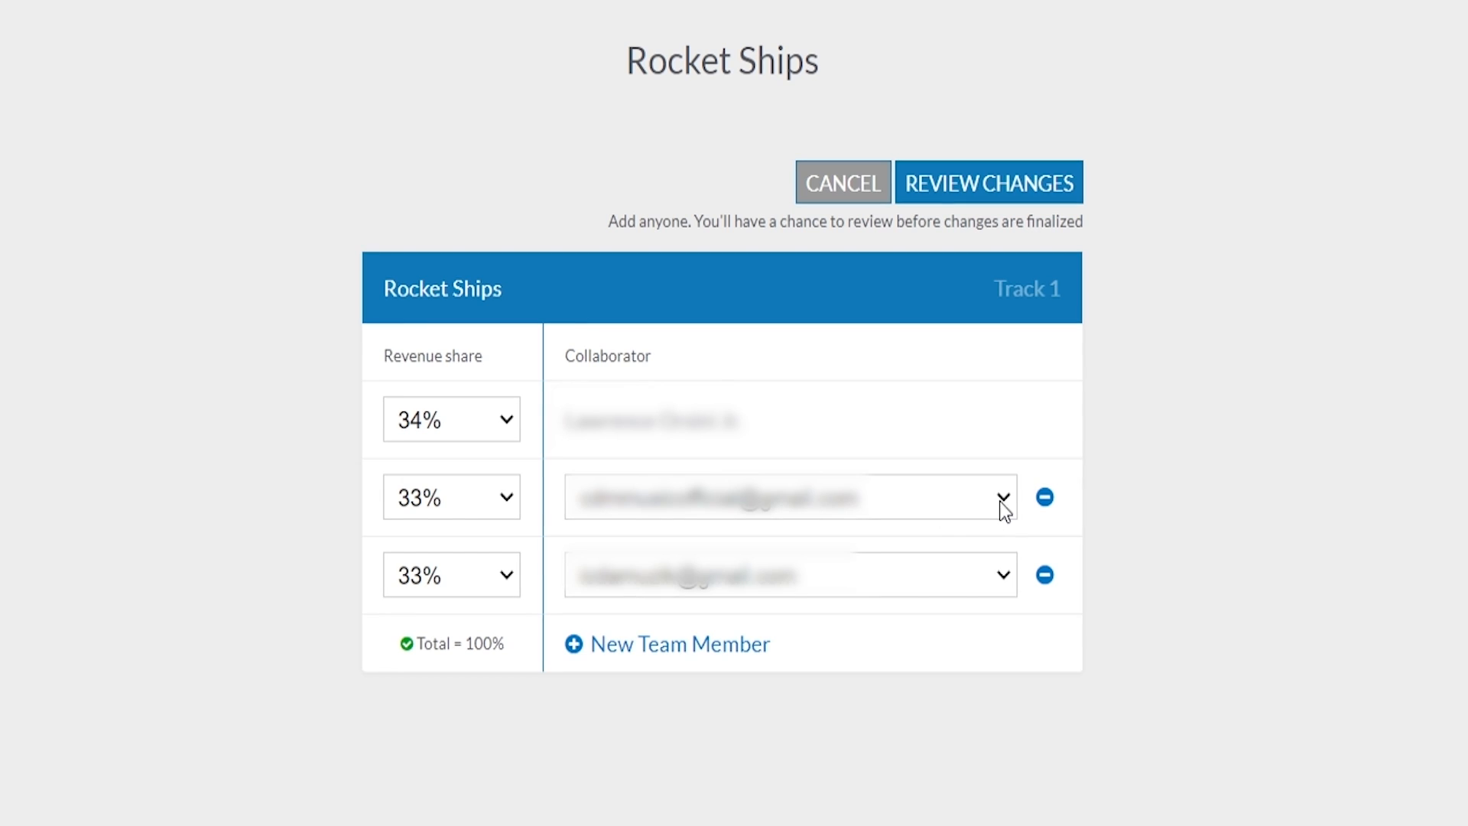
pyautogui.click(1002, 504)
pyautogui.click(975, 496)
pyautogui.click(464, 508)
pyautogui.click(461, 506)
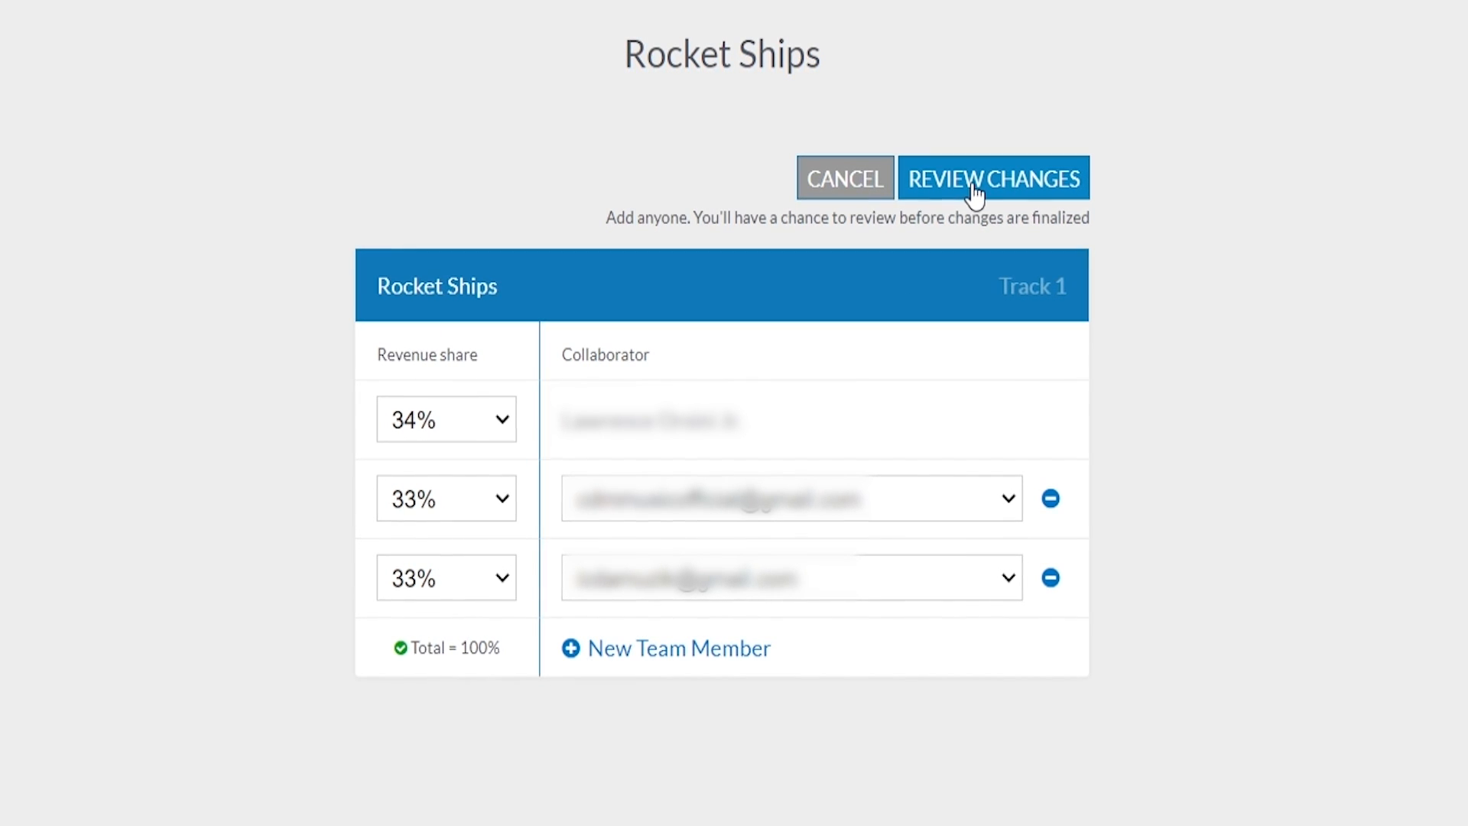
pyautogui.click(730, 653)
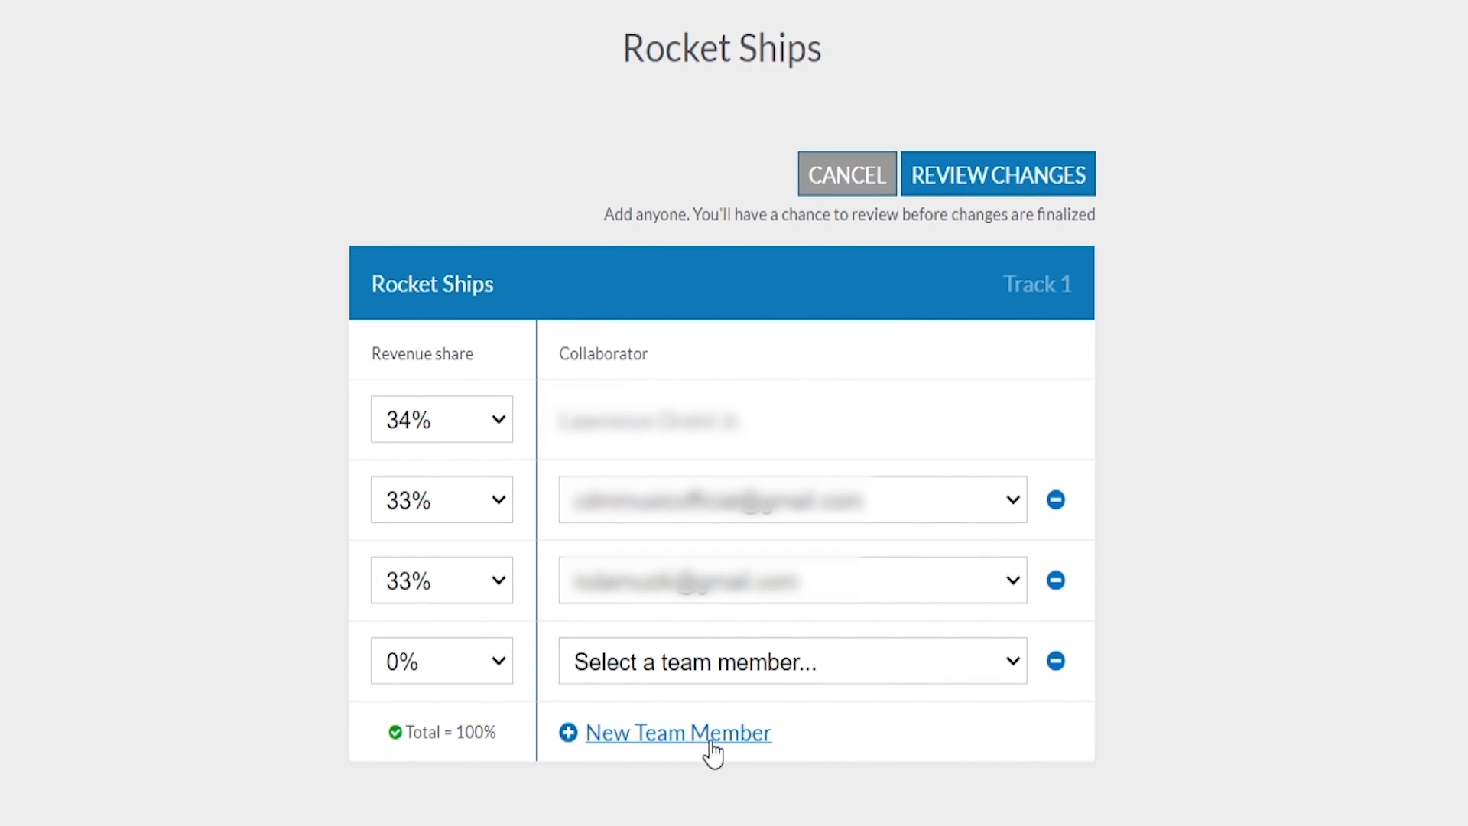
pyautogui.click(1058, 663)
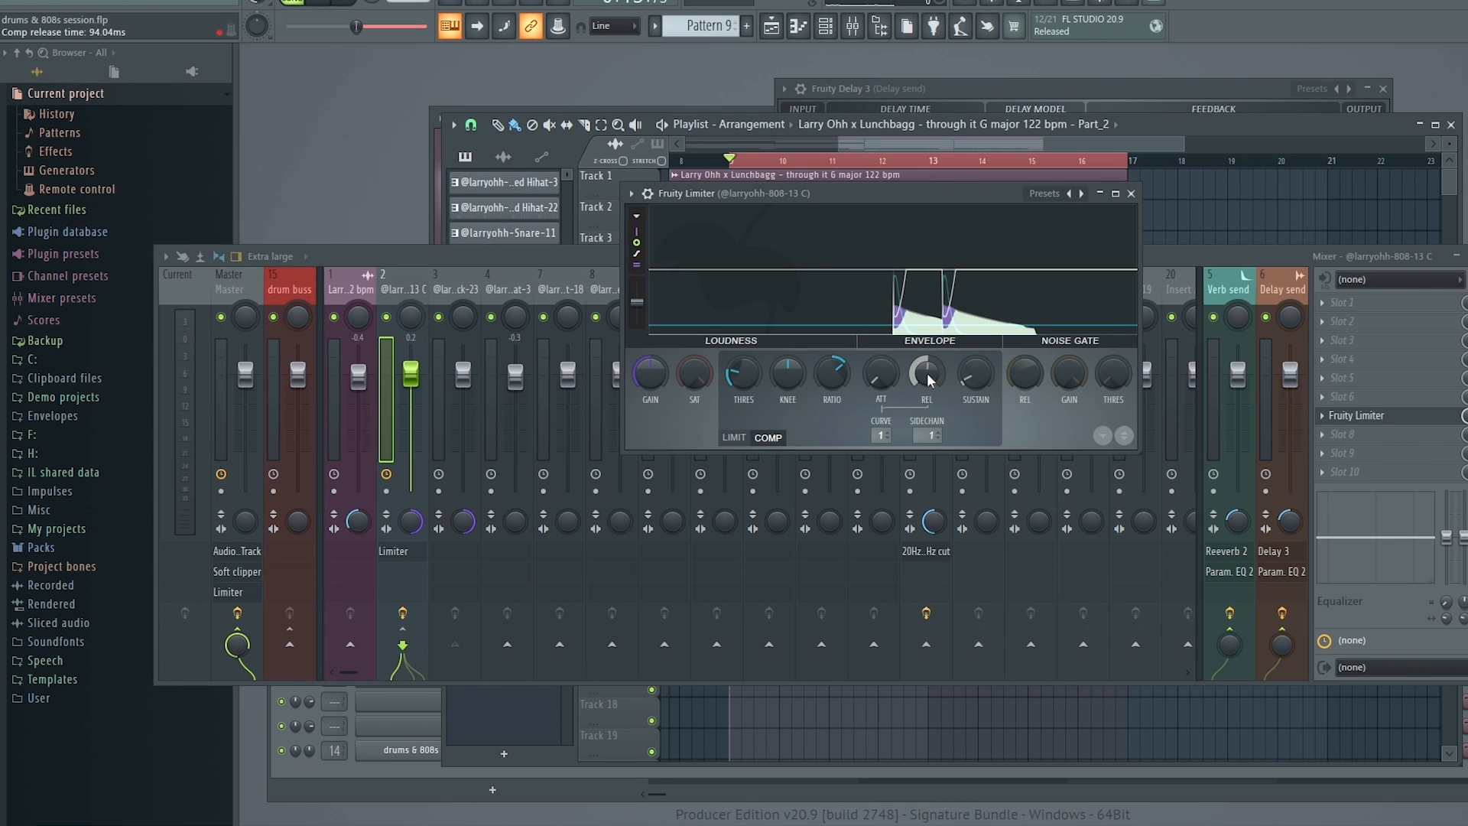
# Play the section and fine-tune the release of the sidechain compression on the 808.
pyautogui.press('space')
pyautogui.press('space')
pyautogui.moveTo(927, 381); pyautogui.dragTo(927, 380)
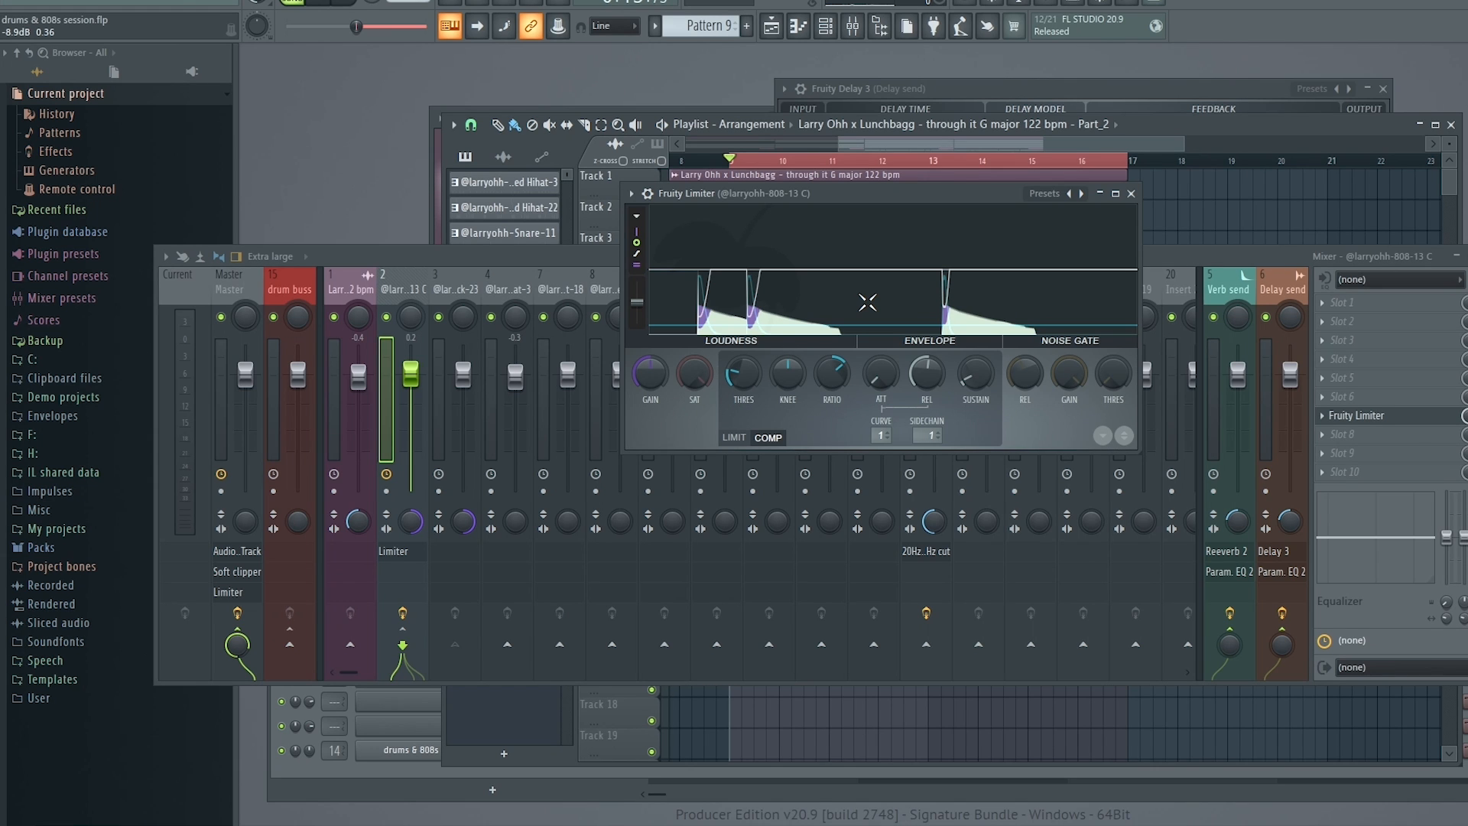
# Play the kick and 808 in isolation with the mixer and limiter both in view, and bring the other tracks back in.
pyautogui.rightClick(438, 316)
pyautogui.moveTo(468, 258); pyautogui.dragTo(544, 421)
pyautogui.click(855, 200)
pyautogui.moveTo(855, 200); pyautogui.dragTo(862, 152)
pyautogui.press('space')
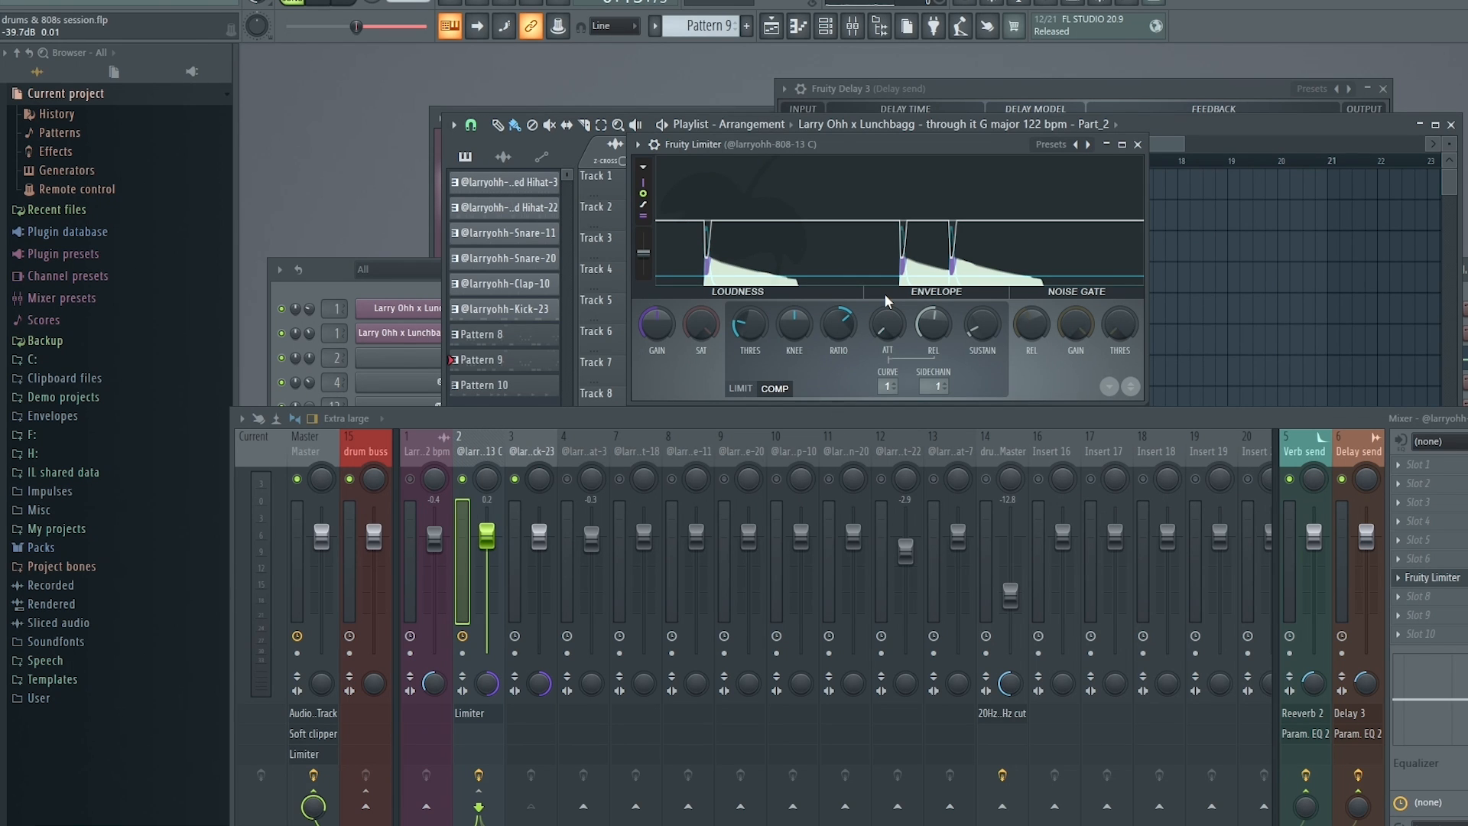
pyautogui.press('space')
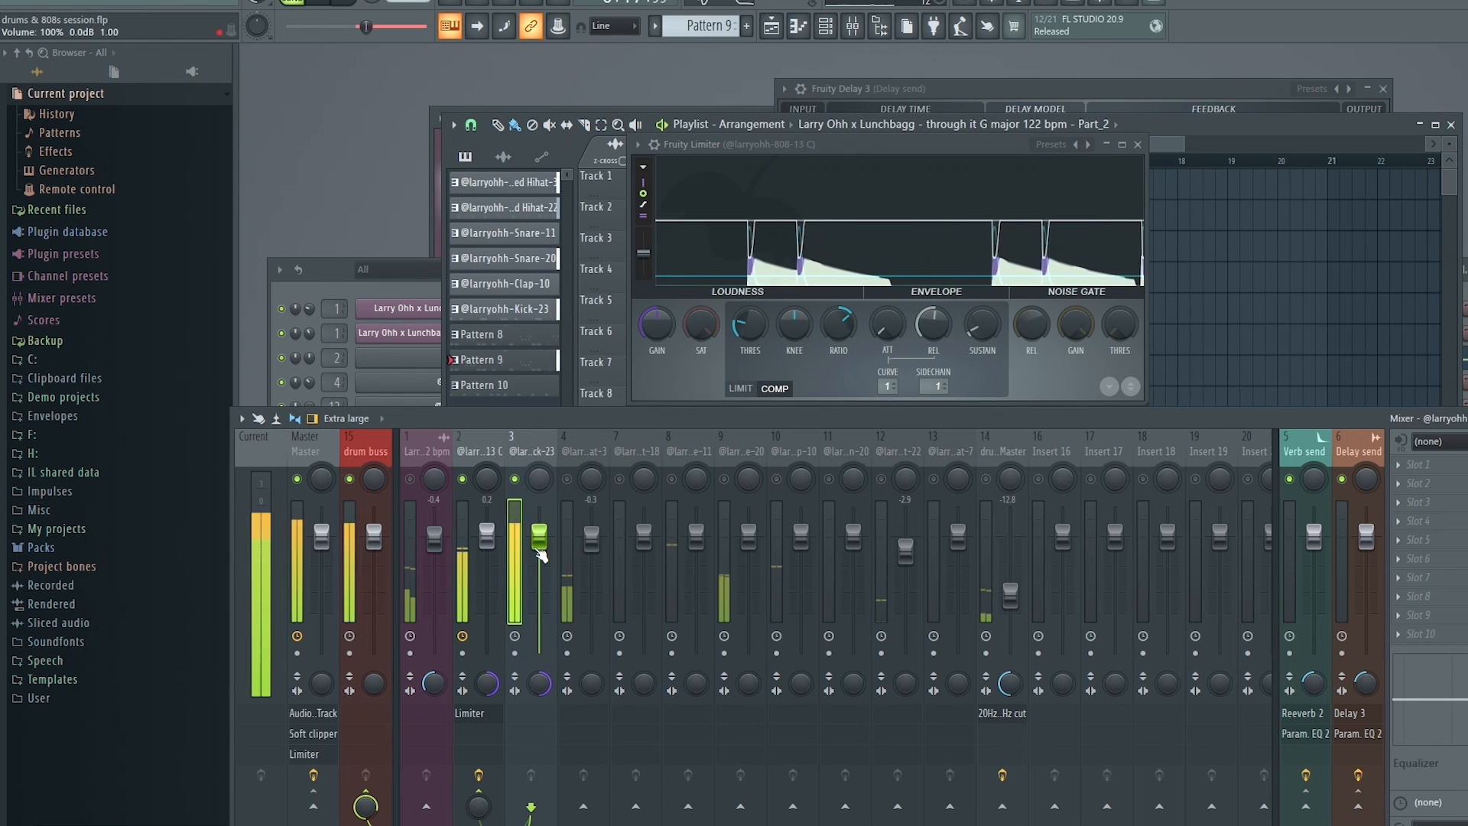
pyautogui.click(540, 544)
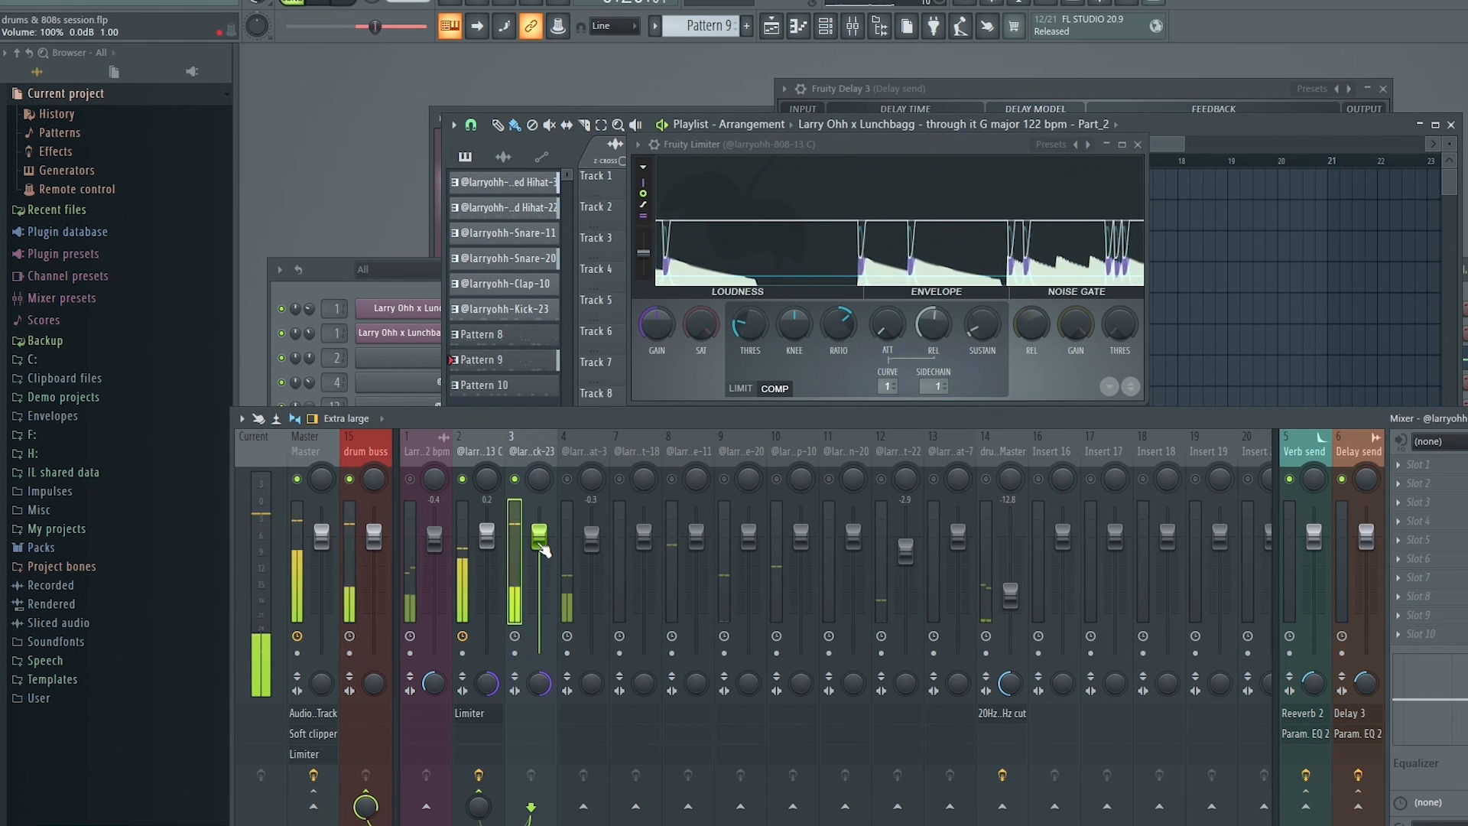
pyautogui.rightClick(516, 480)
pyautogui.rightClick(515, 480)
pyautogui.rightClick(515, 480)
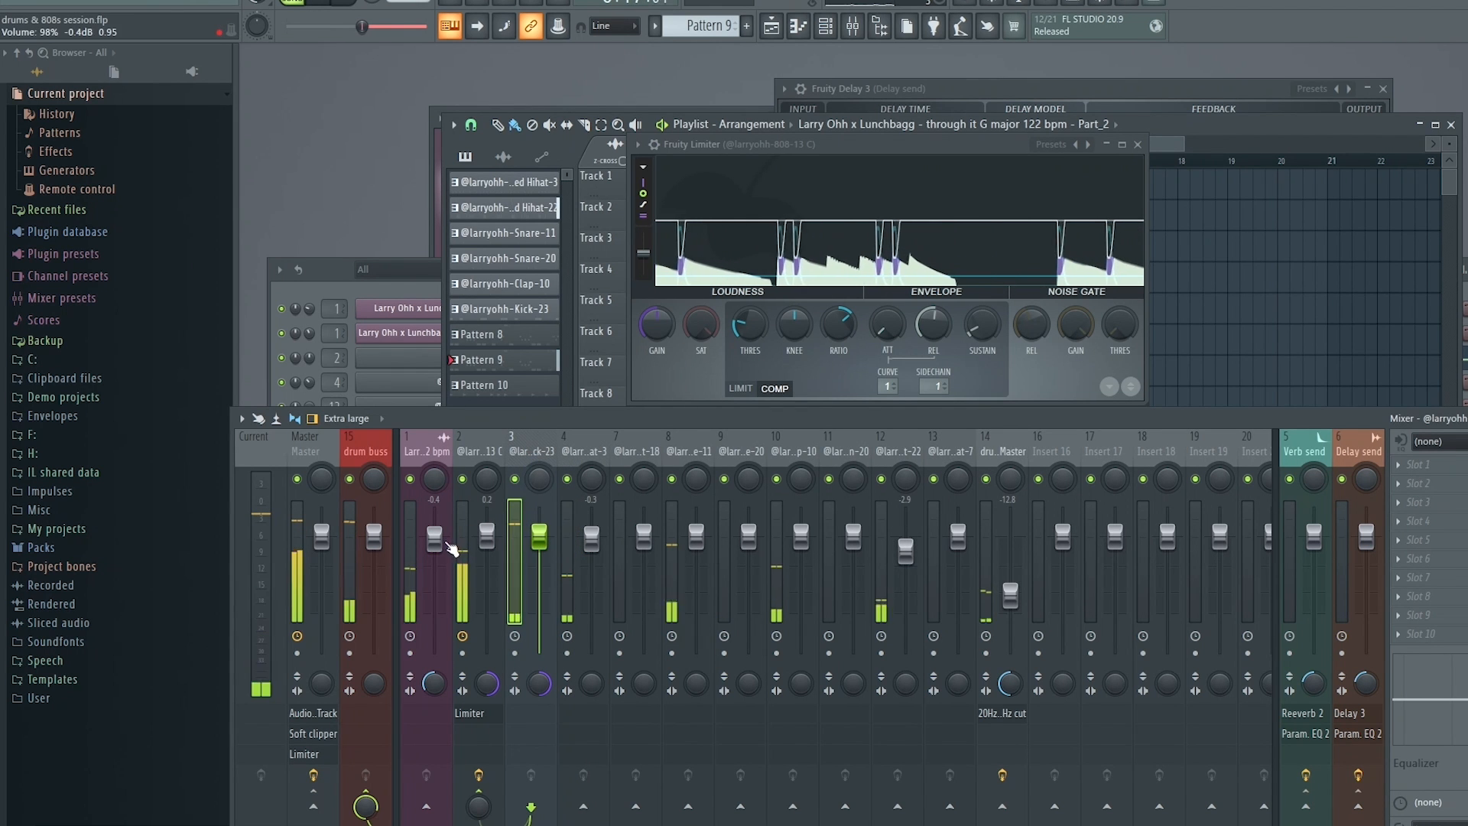
# Lower the melody track's volume to -0.9 dB during playback.
pyautogui.click(432, 507)
pyautogui.moveTo(432, 507); pyautogui.dragTo(432, 502)
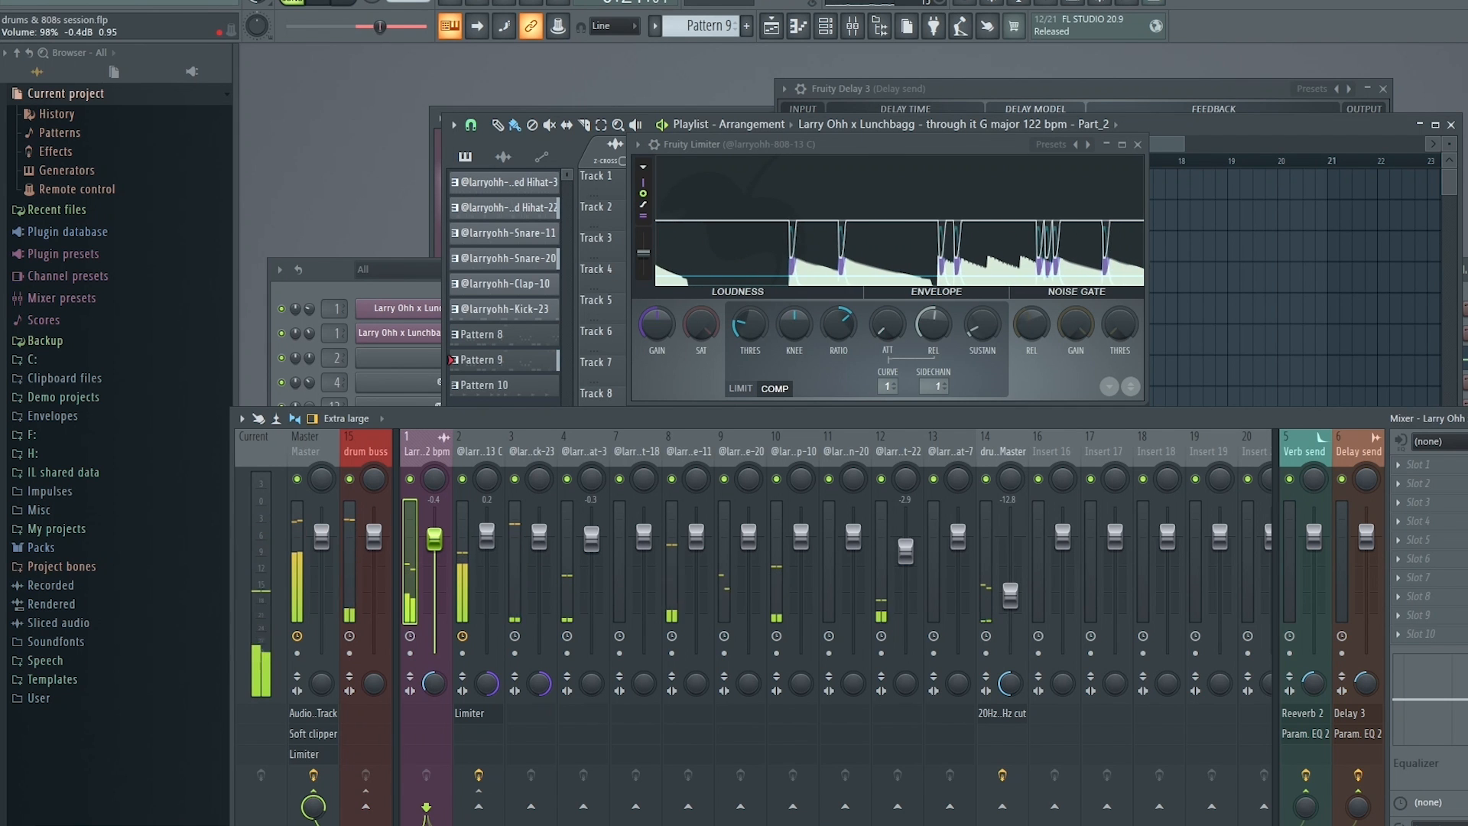
pyautogui.rightClick(433, 539)
# Move the mixer up and select the kick track to examine its sidechain routing to the 808.
pyautogui.click(541, 476)
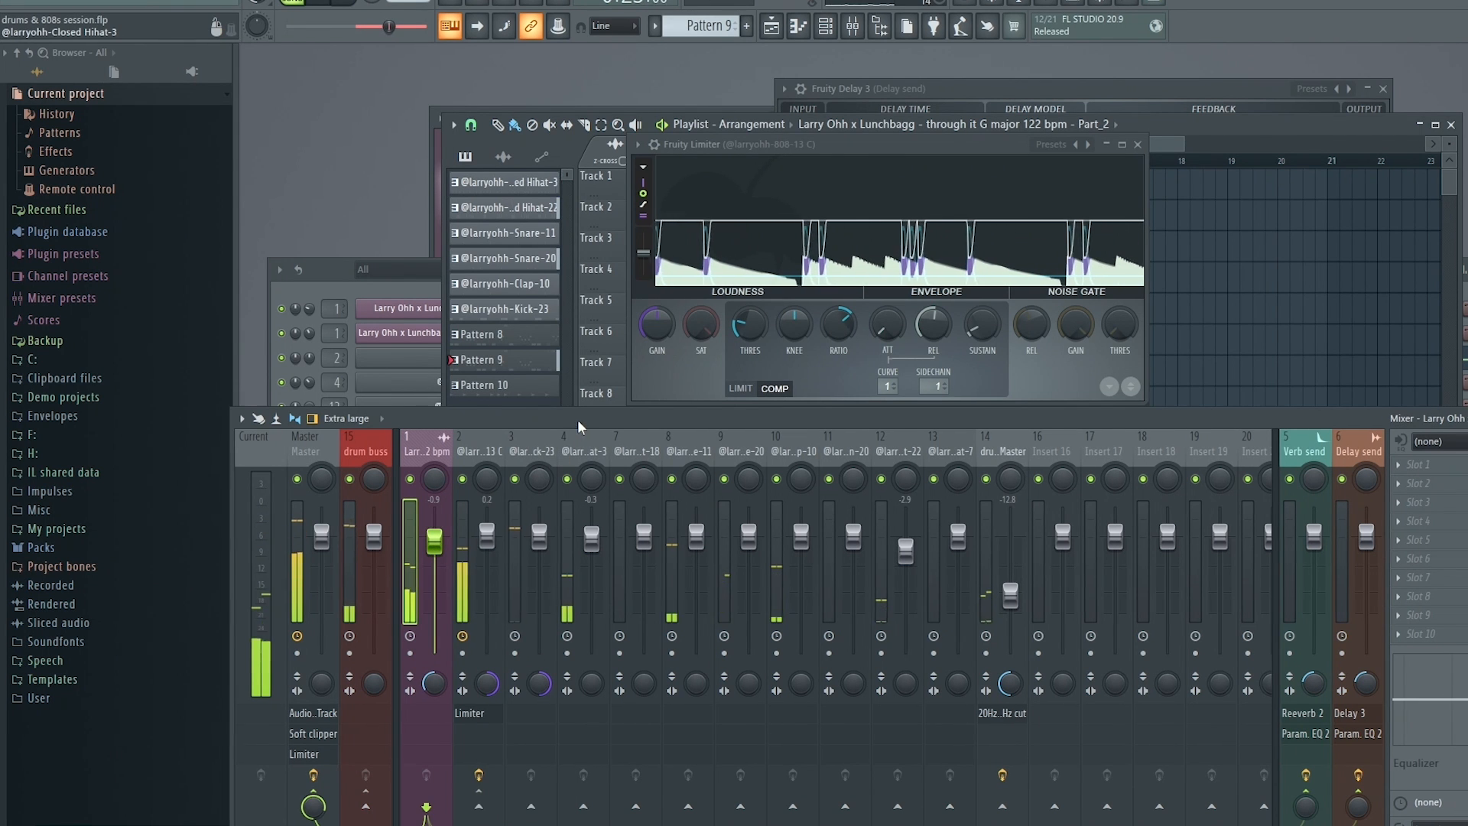
pyautogui.moveTo(579, 422); pyautogui.dragTo(579, 304)
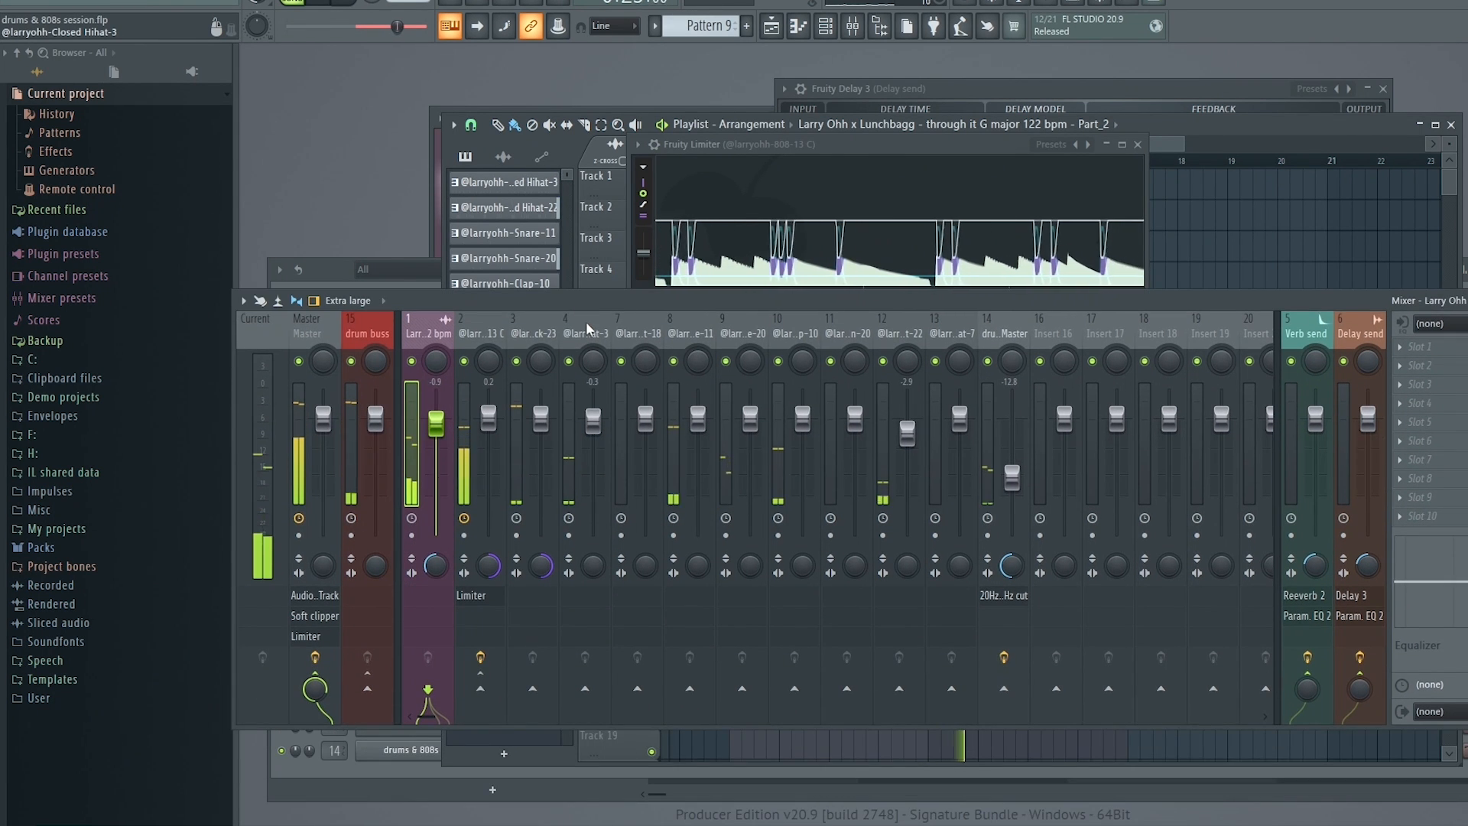
pyautogui.click(542, 315)
pyautogui.moveTo(540, 306); pyautogui.dragTo(489, 298)
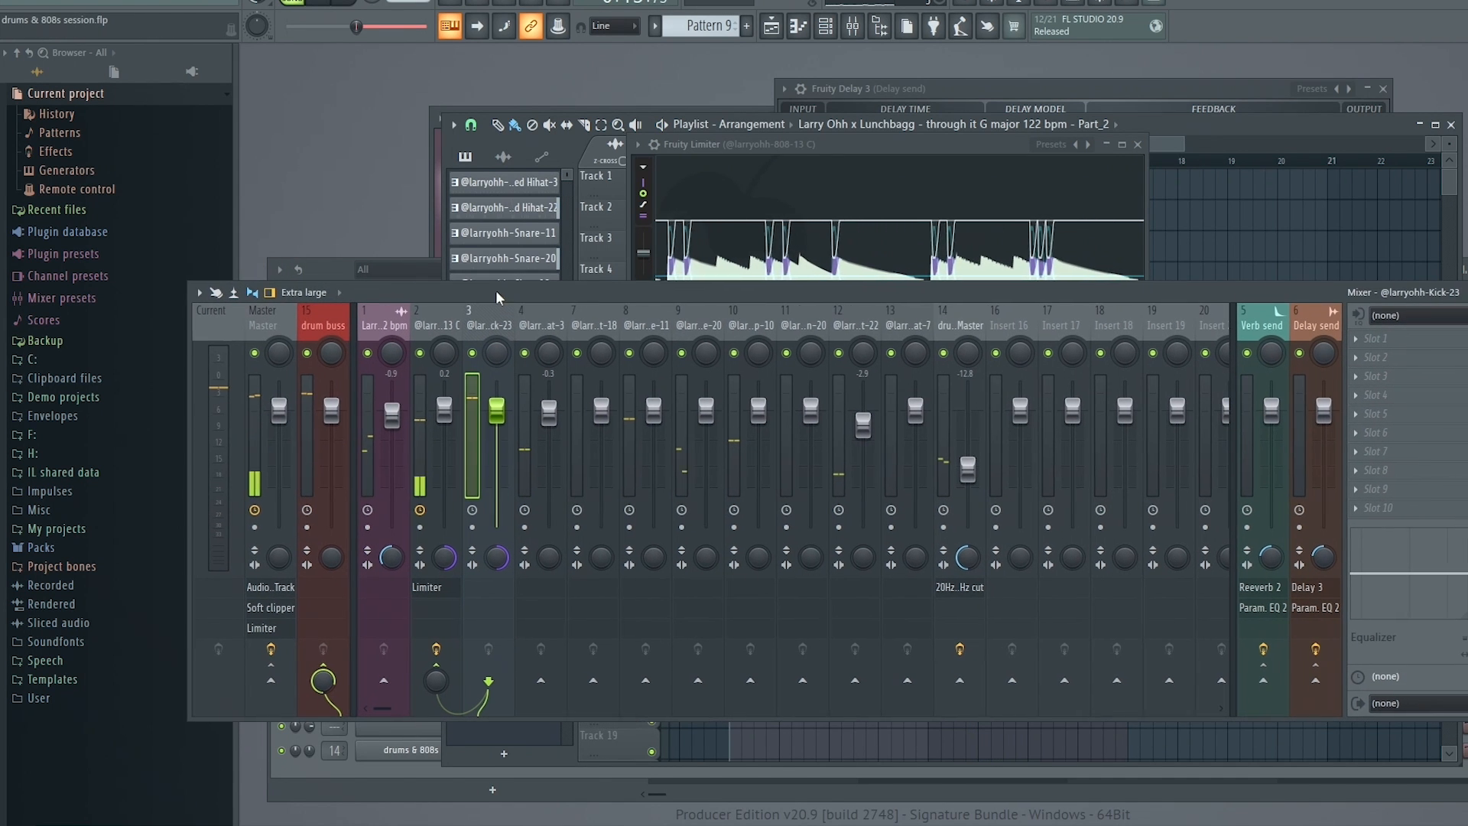
pyautogui.moveTo(729, 300); pyautogui.dragTo(699, 305)
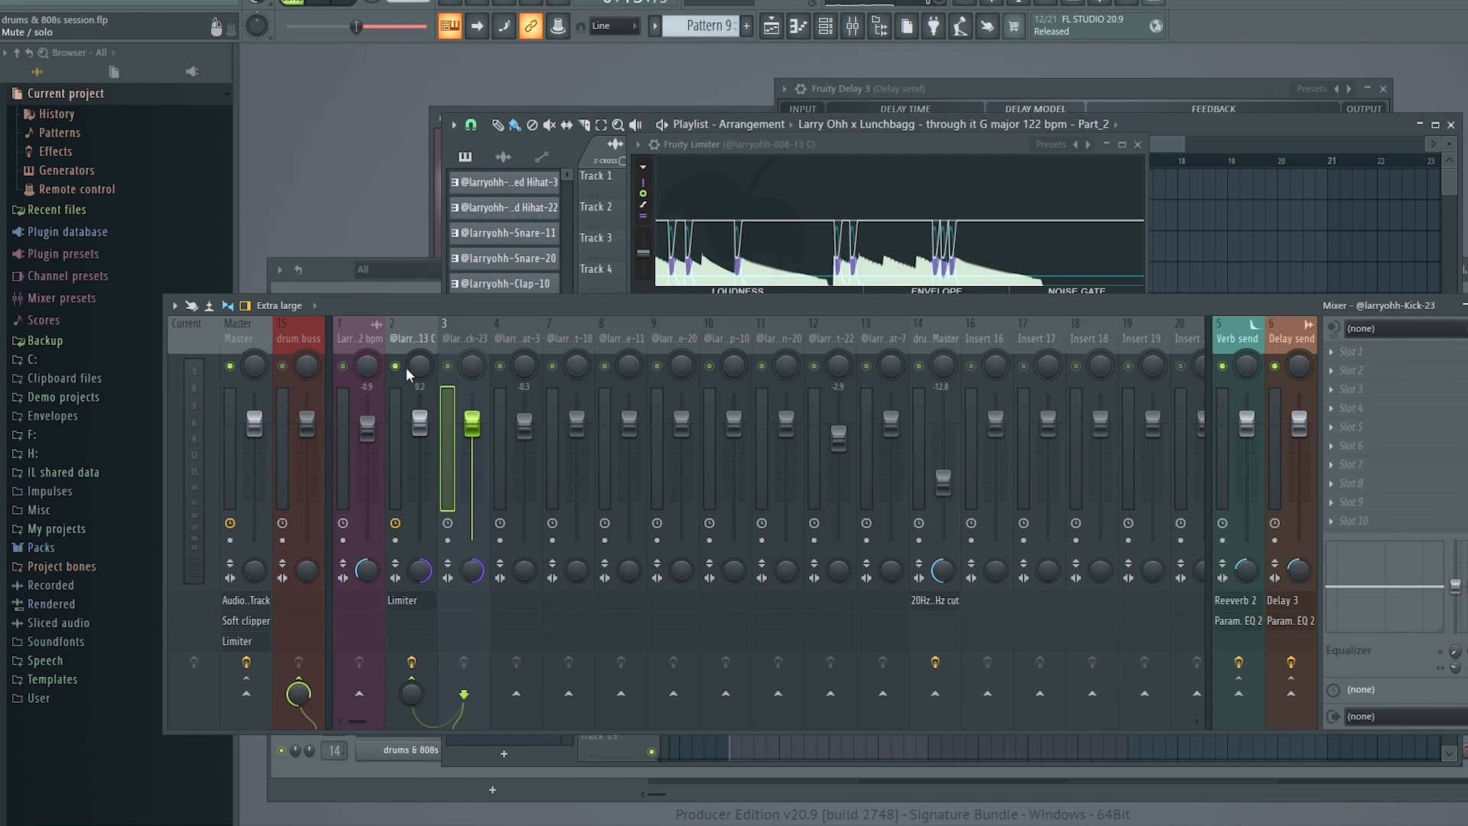
# Load Fruity Soft Clipper into slot 1 of the 808 mixer track and place its window beside the limiter.
pyautogui.click(426, 338)
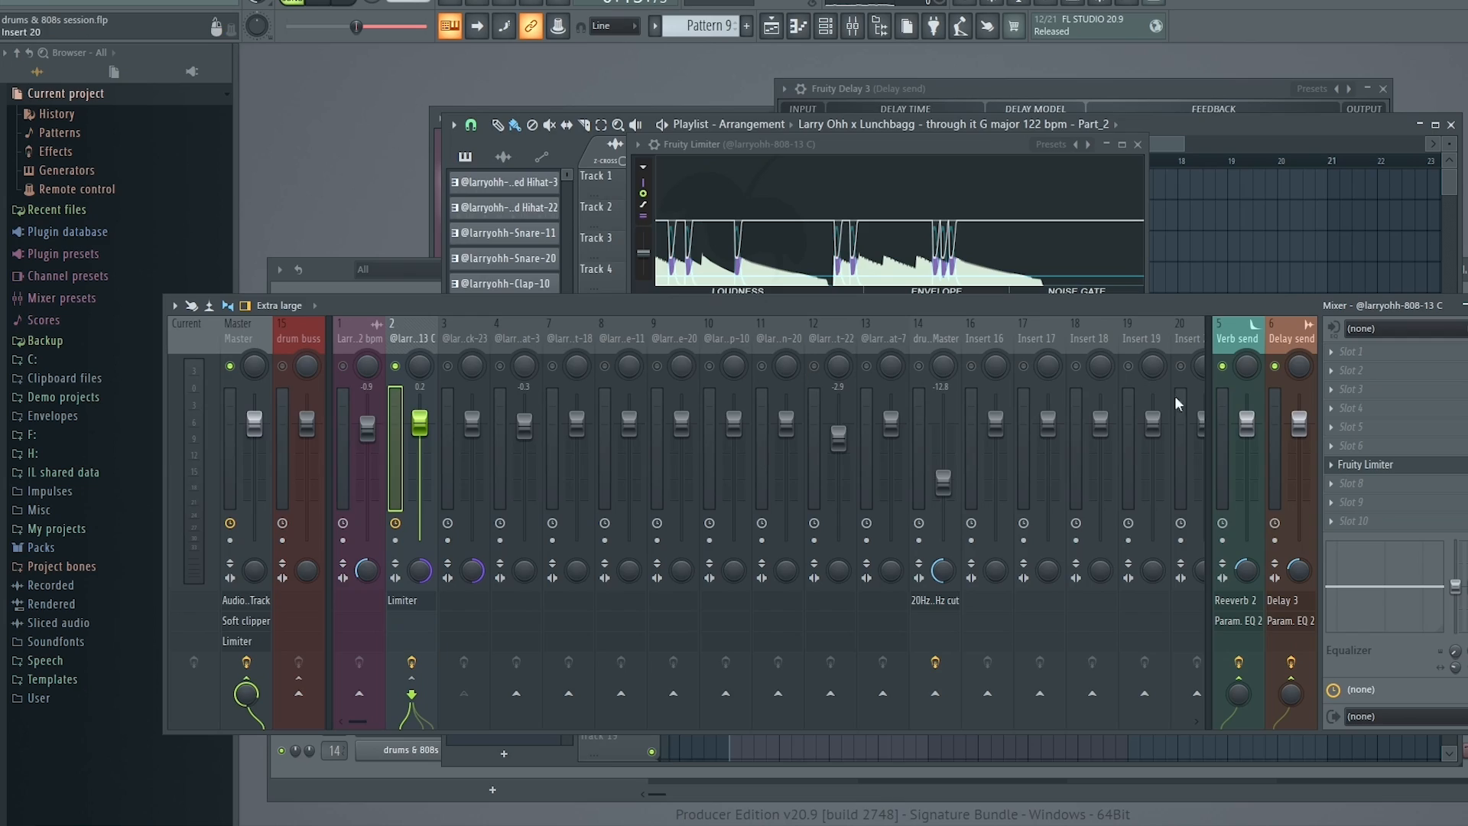
pyautogui.click(1376, 357)
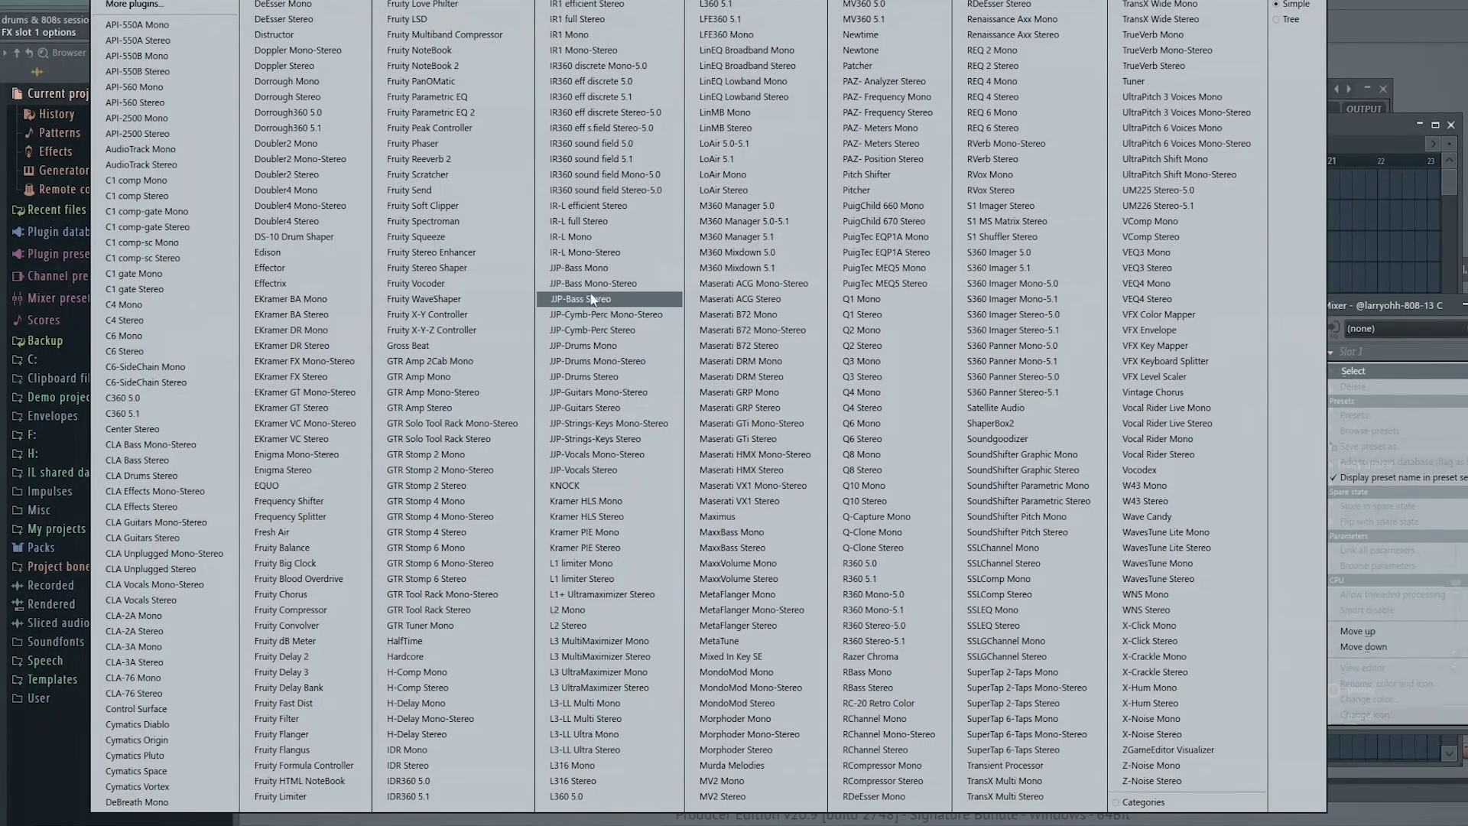
pyautogui.click(422, 206)
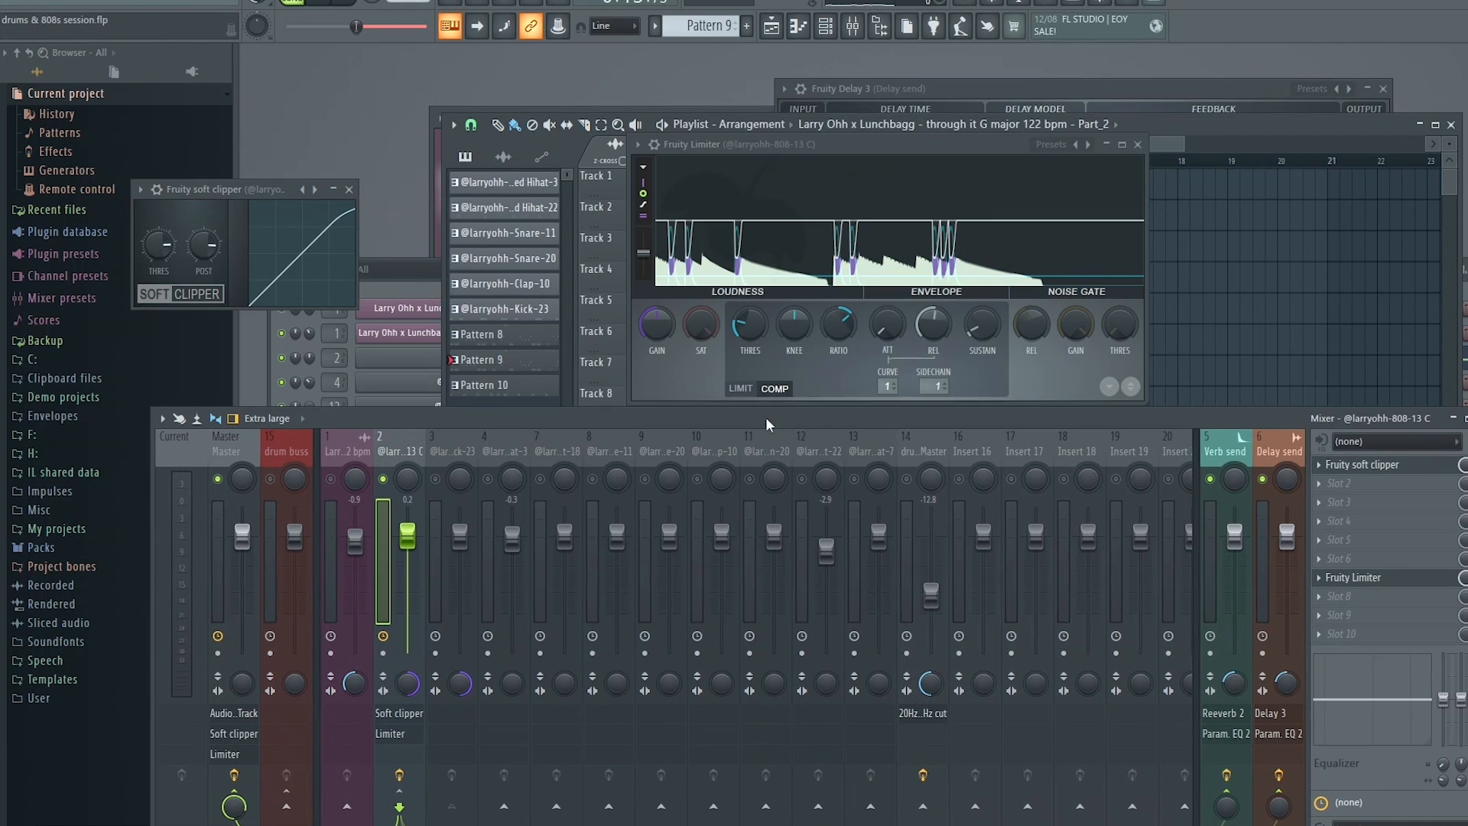
pyautogui.moveTo(235, 194); pyautogui.dragTo(392, 176)
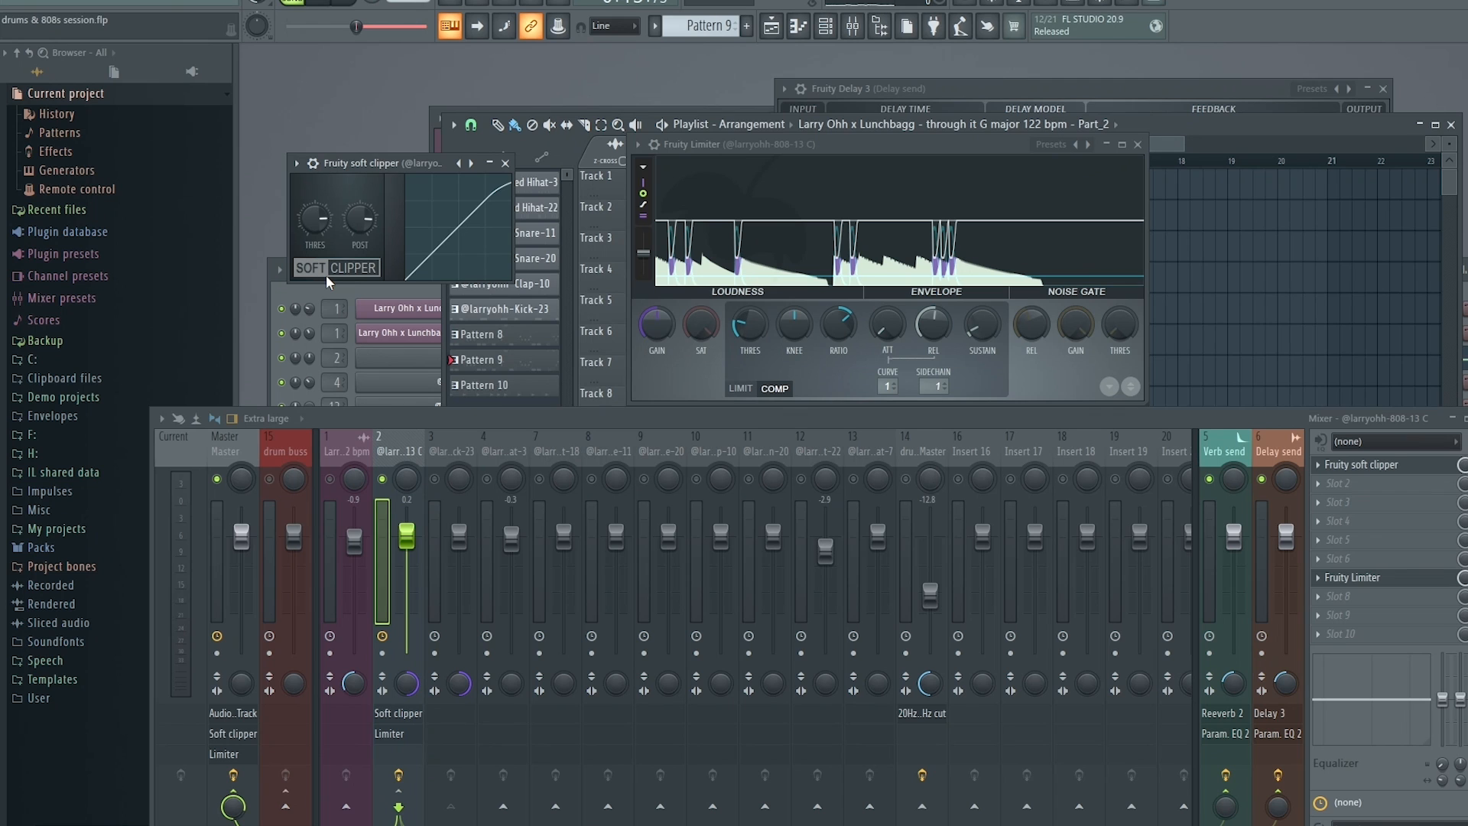
# Lower the soft clipper's threshold and set its post gain to 89% while playing the 808.
pyautogui.moveTo(313, 218); pyautogui.dragTo(369, 222)
pyautogui.press('space')
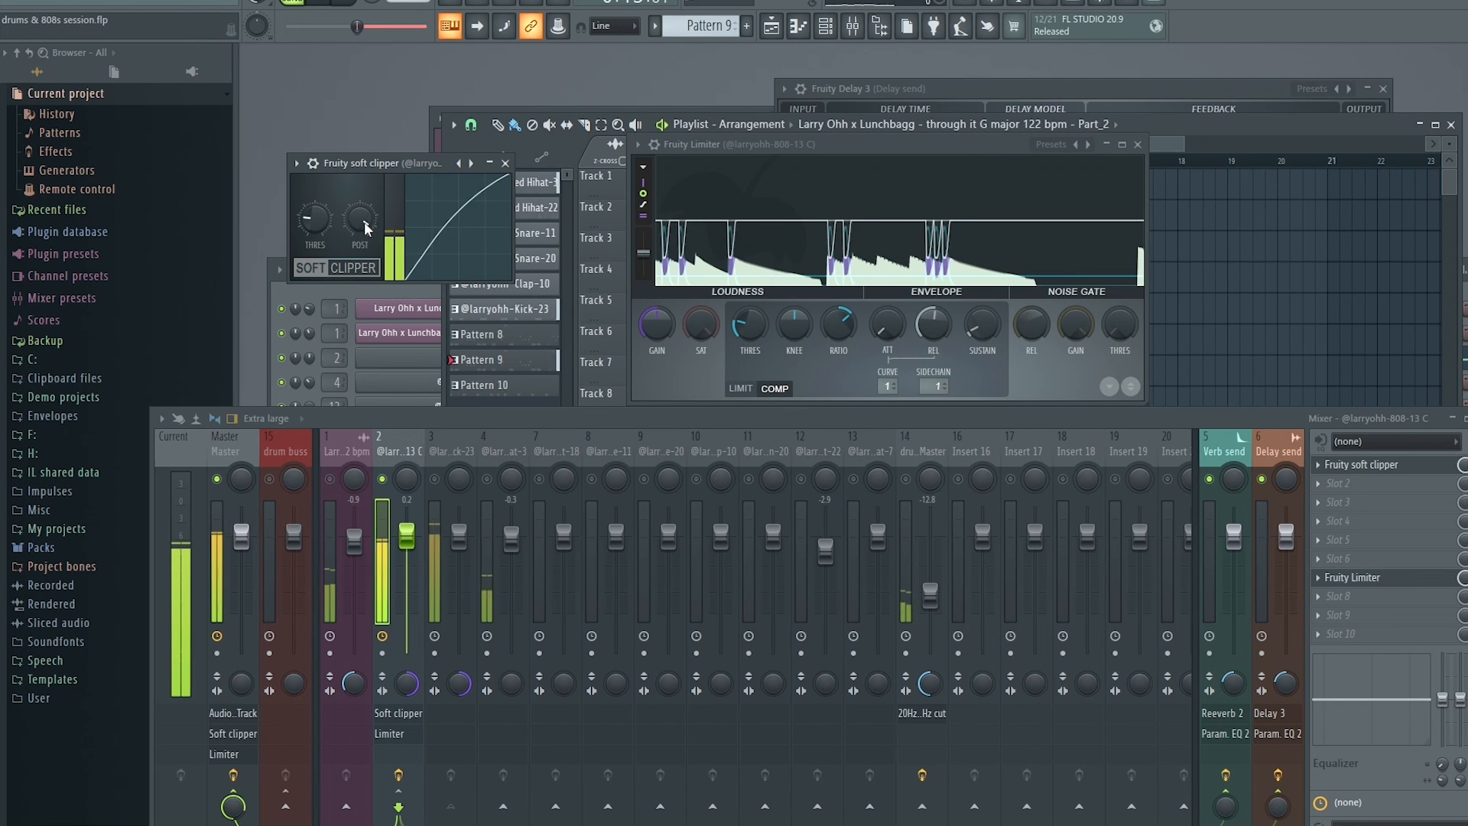
pyautogui.moveTo(314, 220); pyautogui.dragTo(360, 232)
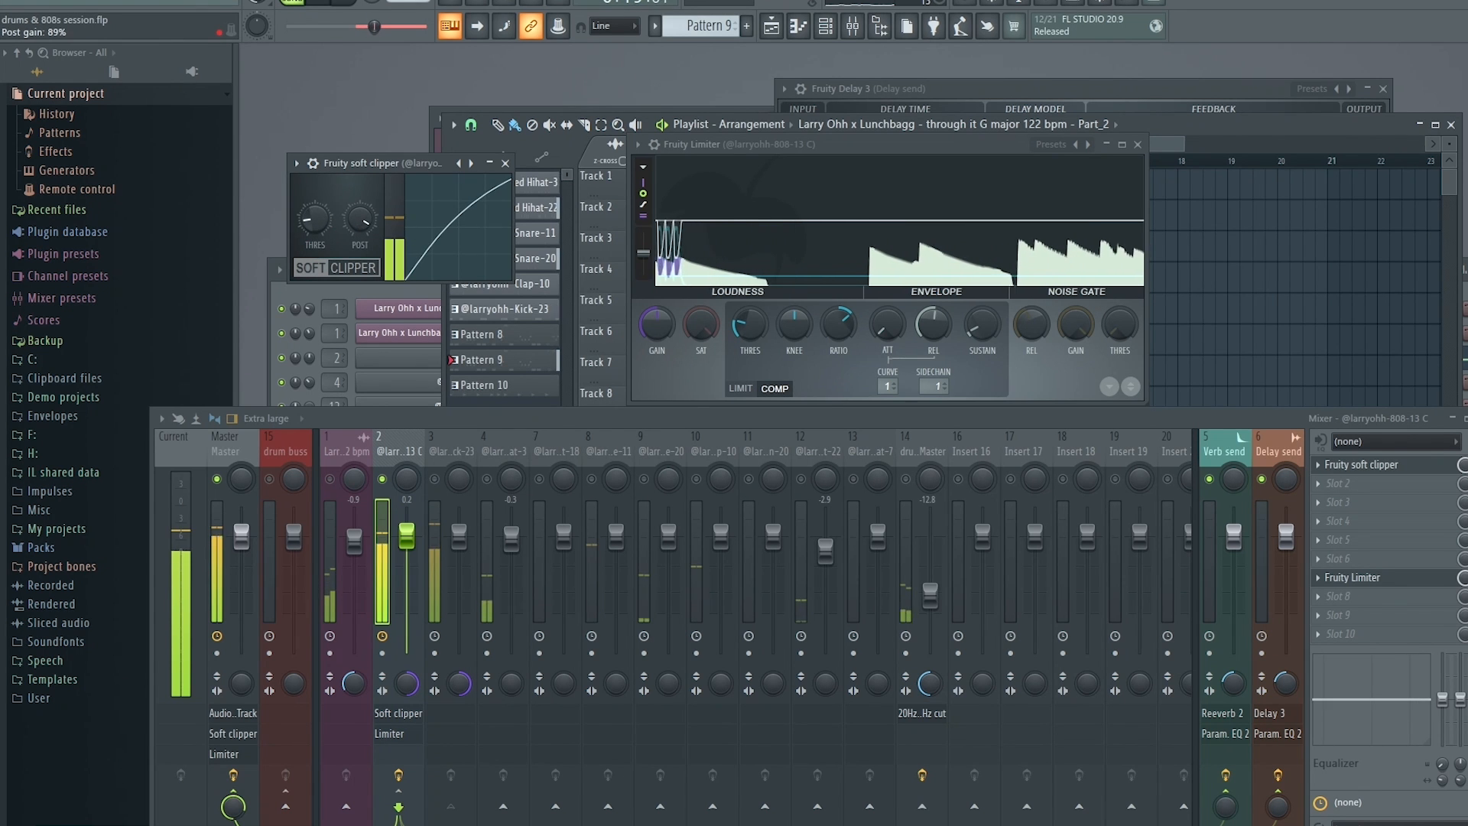
# Unmute the kick alongside the 808, lower the soft clipper's threshold further, and set the 808 volume to -0.8 dB.
pyautogui.click(434, 479)
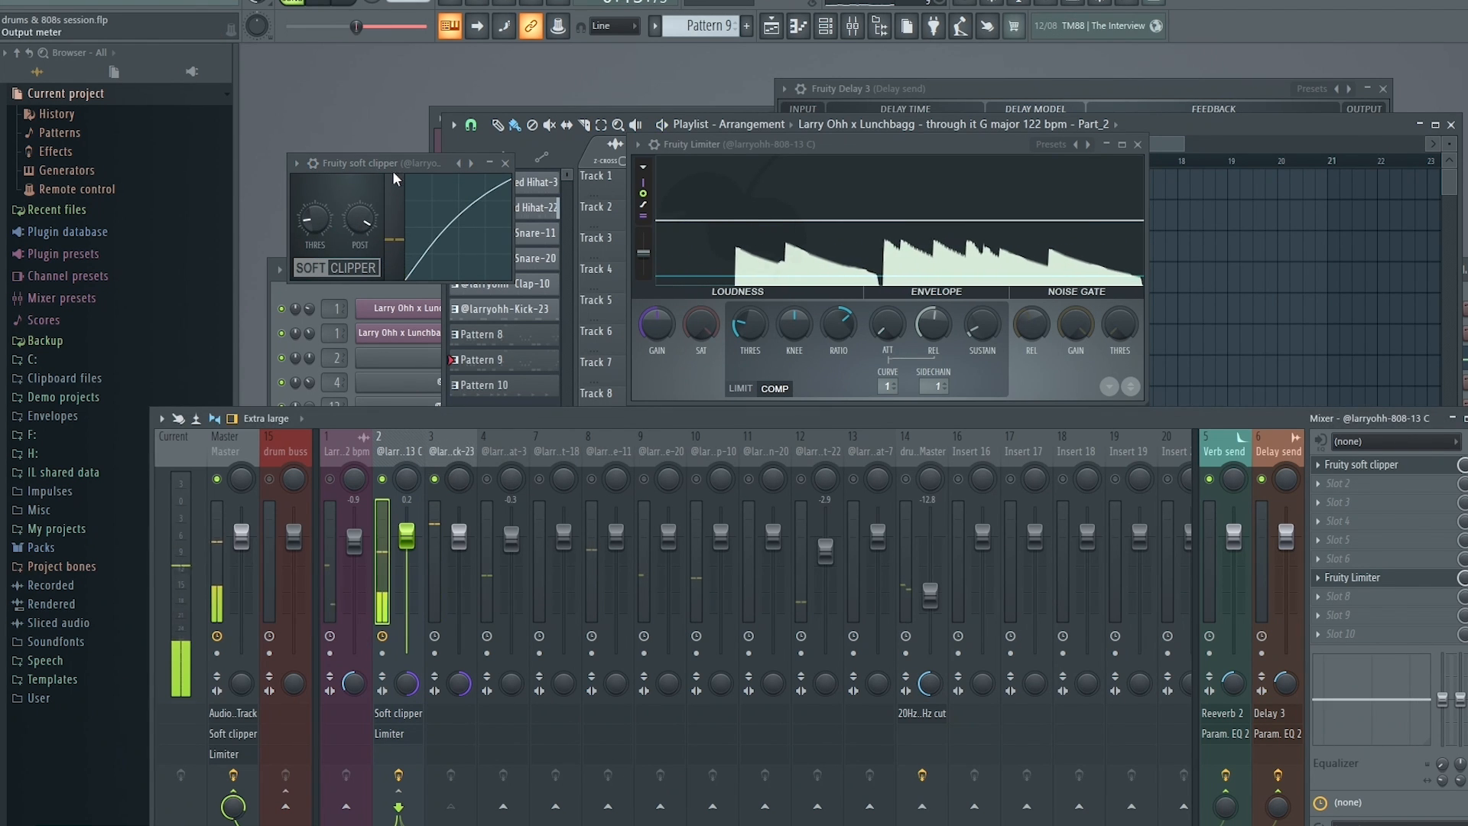
pyautogui.moveTo(396, 163); pyautogui.dragTo(405, 166)
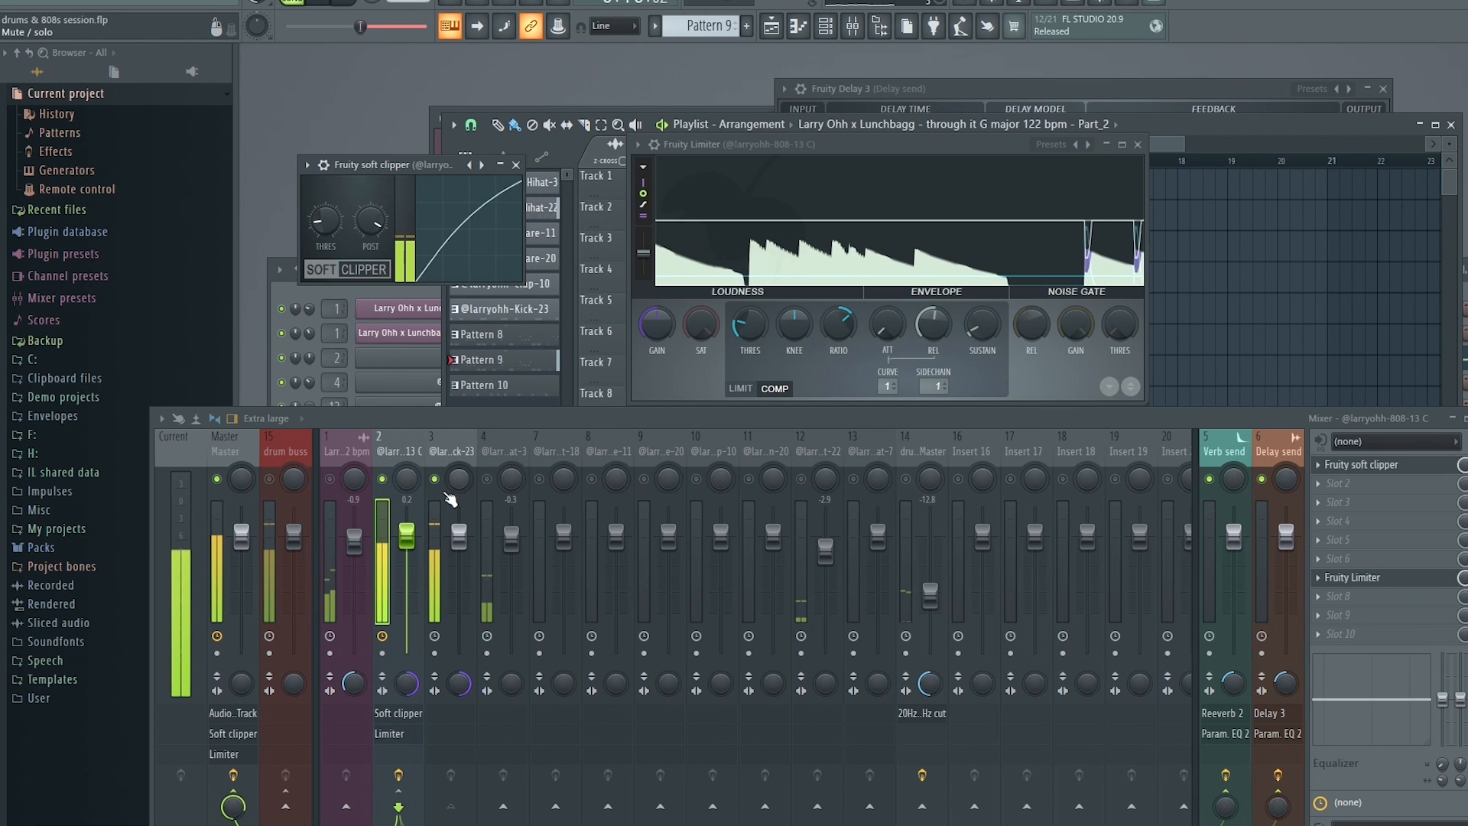
pyautogui.moveTo(325, 221); pyautogui.dragTo(371, 234)
pyautogui.moveTo(406, 538); pyautogui.dragTo(406, 541)
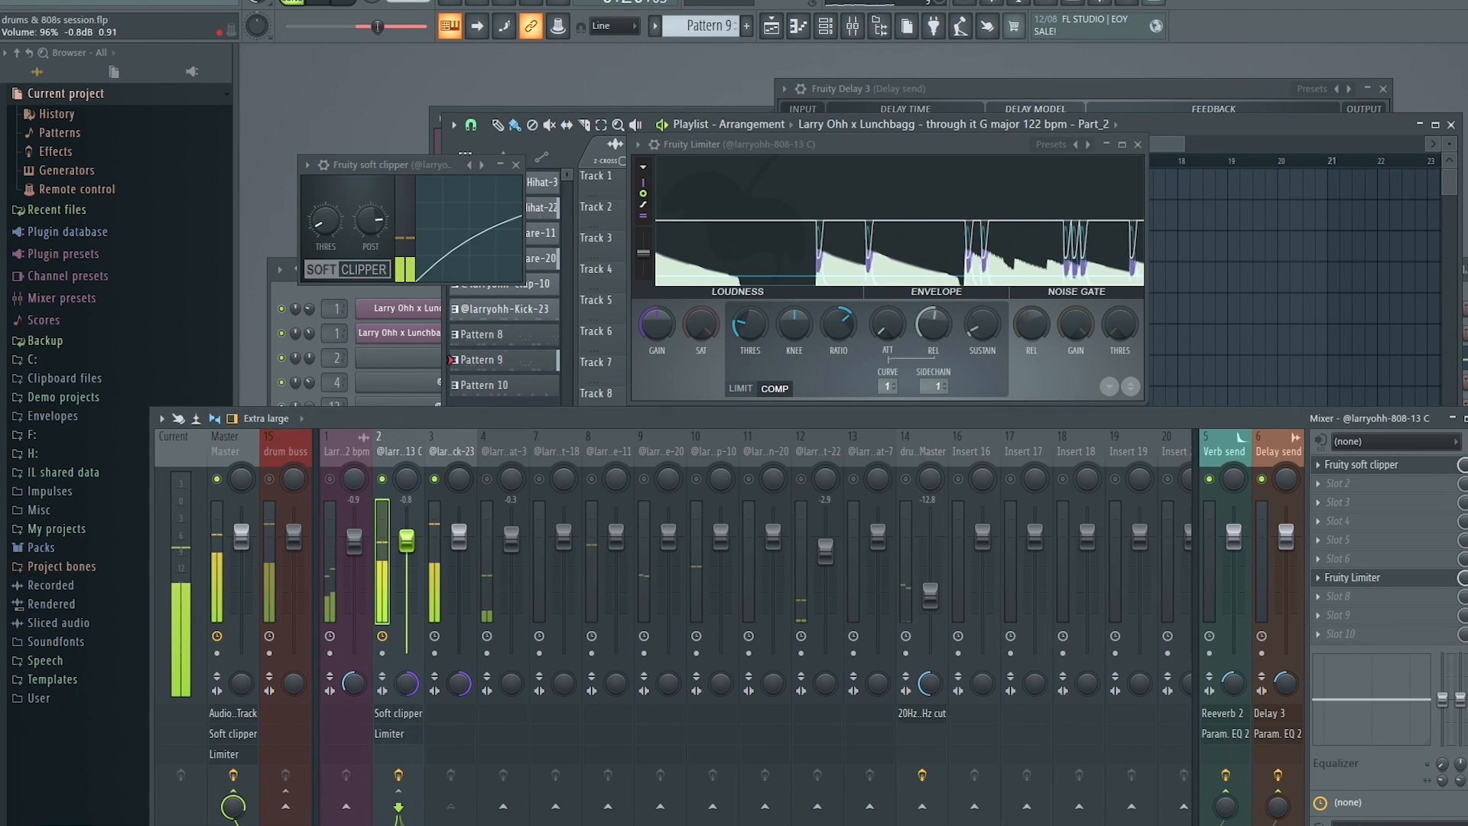
# Play the 808 with the kick and compare the sound with the 808's soft clipper bypassed and enabled.
pyautogui.click(453, 451)
pyautogui.moveTo(480, 418); pyautogui.dragTo(587, 316)
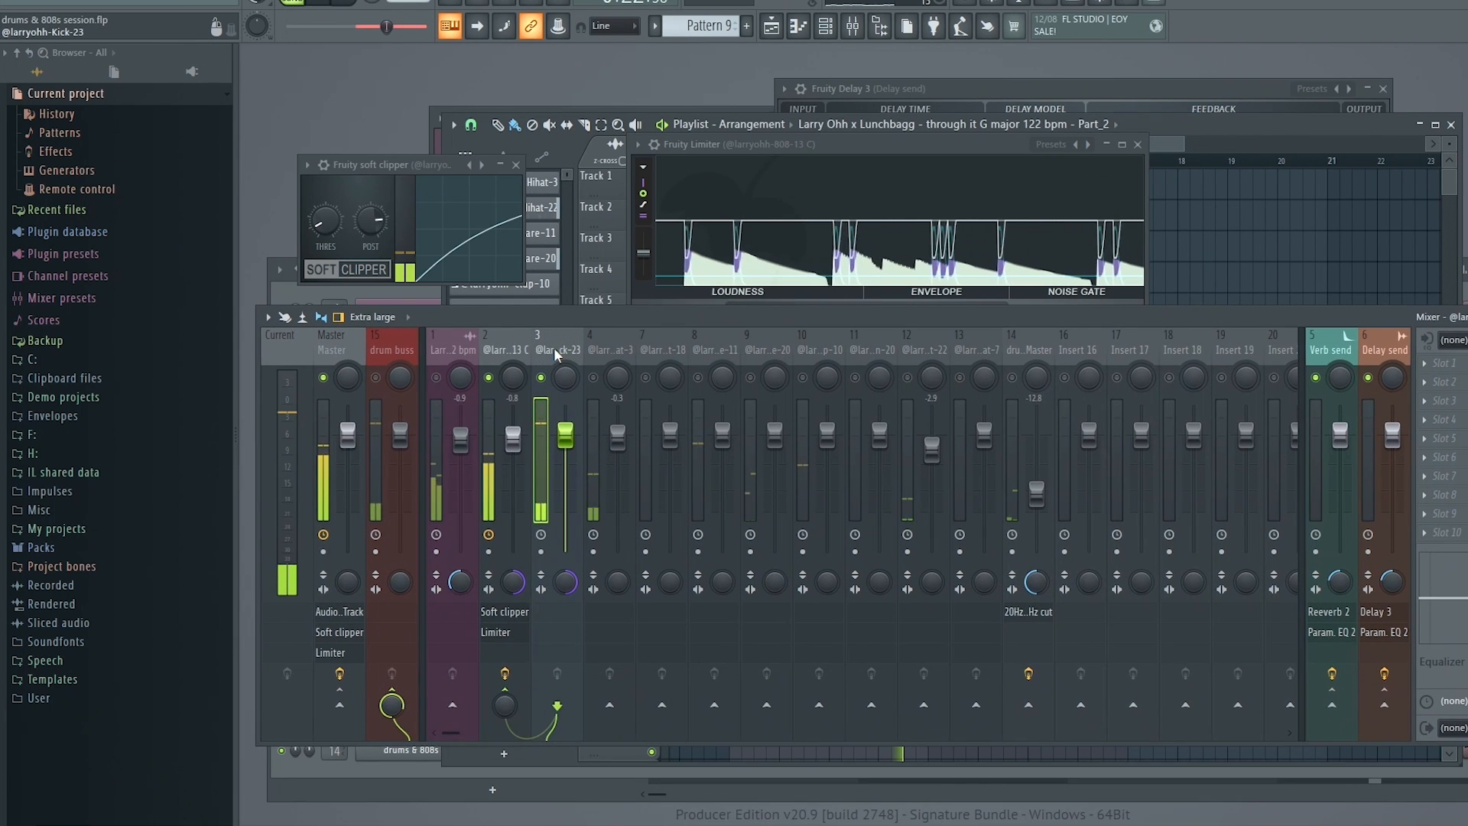
pyautogui.click(525, 346)
pyautogui.moveTo(880, 318); pyautogui.dragTo(814, 299)
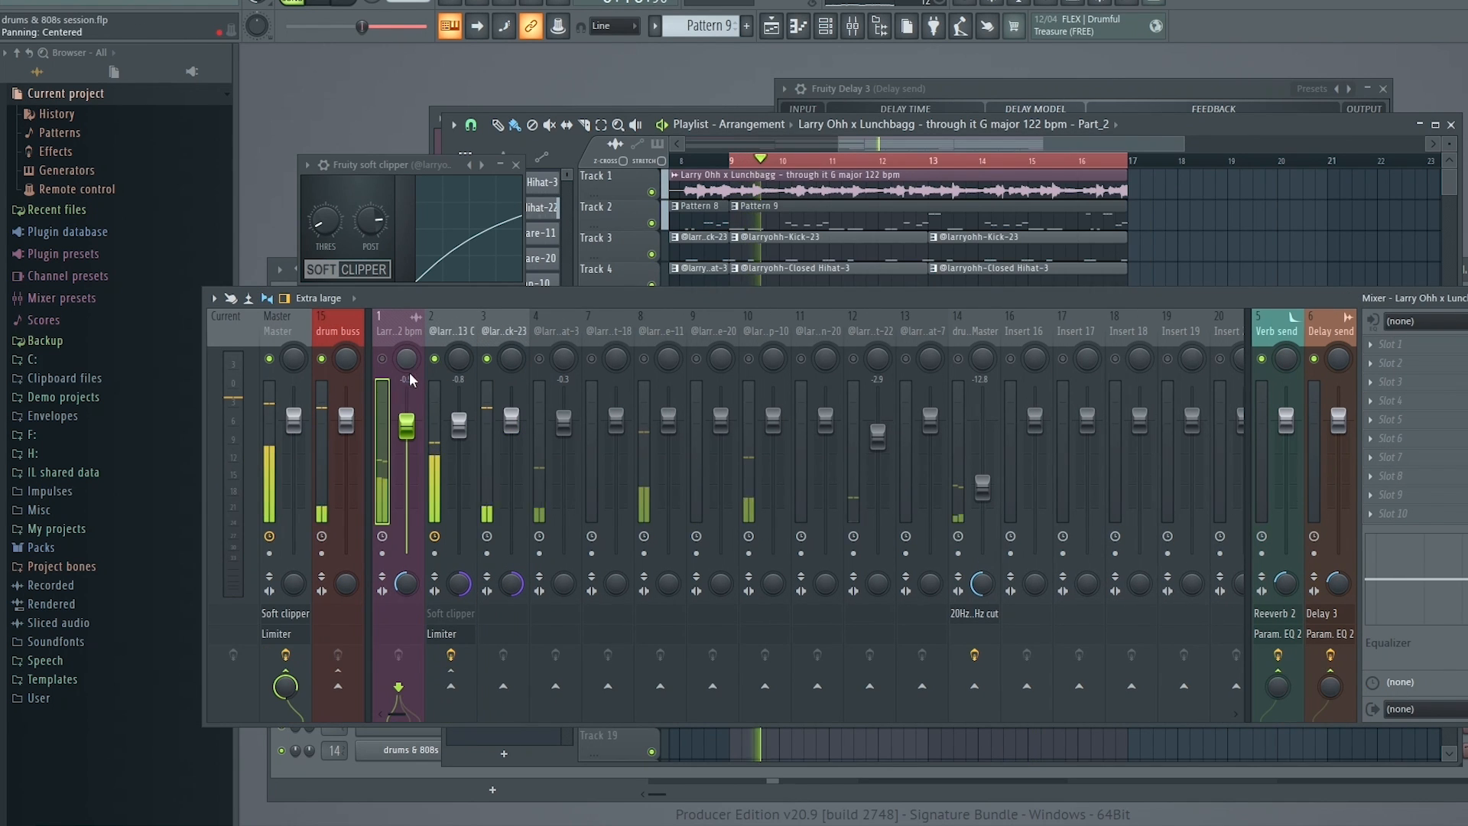
pyautogui.click(440, 370)
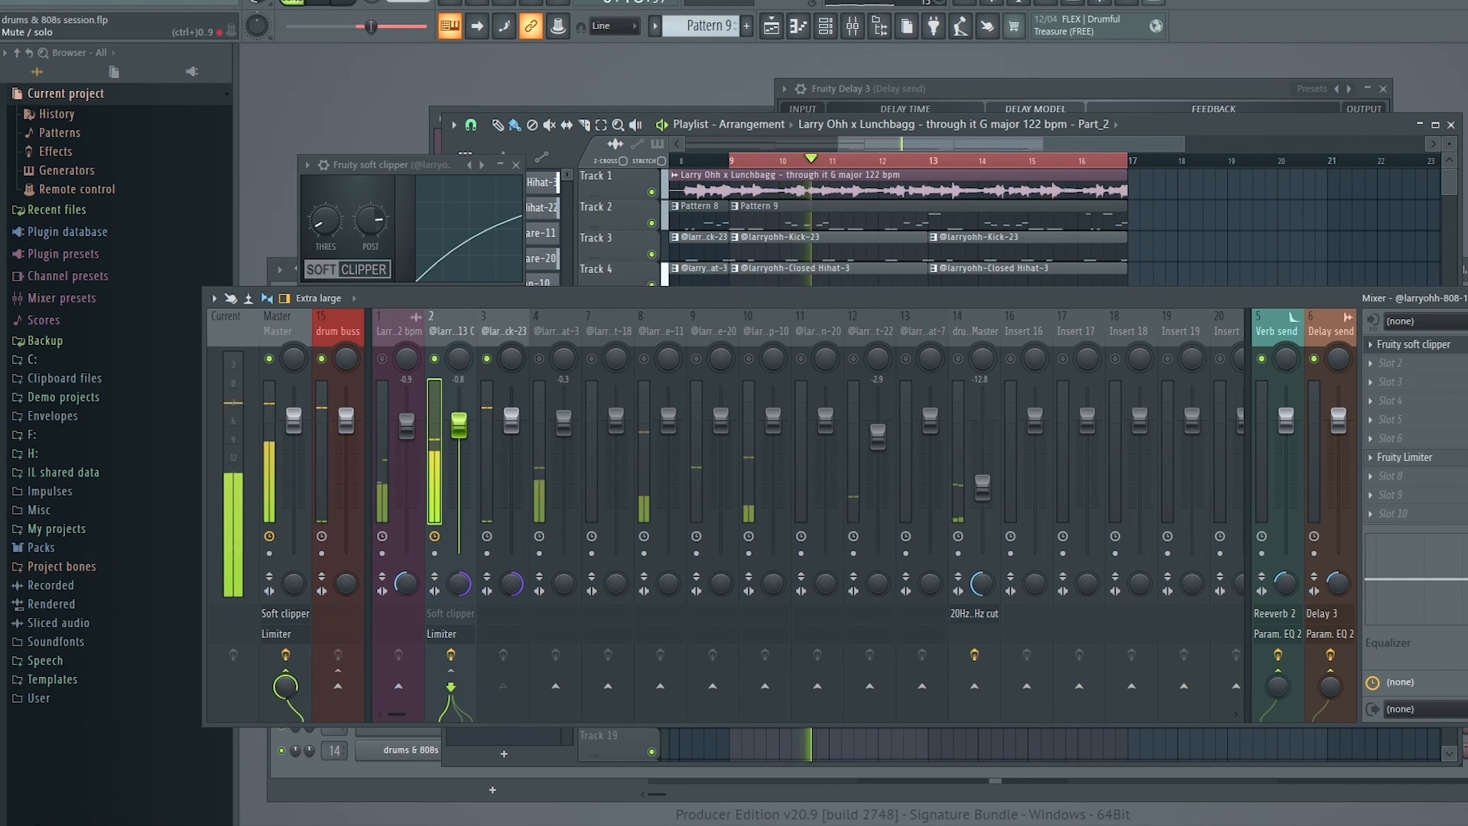
pyautogui.press('space')
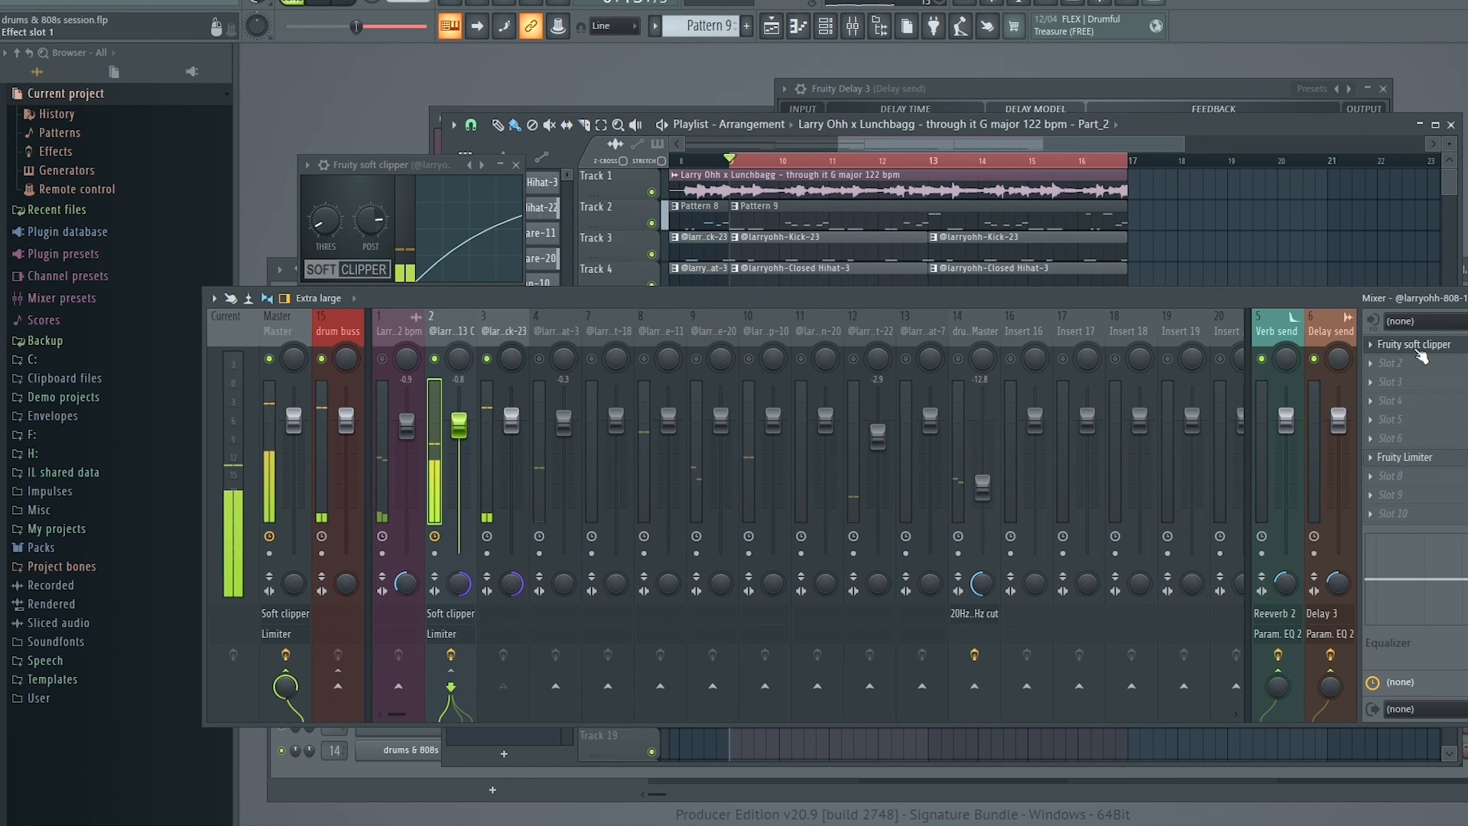
# Bring the 808's Fruity Soft Clipper back into view and set its post gain to 87% while playing the loop.
pyautogui.click(1415, 348)
pyautogui.click(1432, 345)
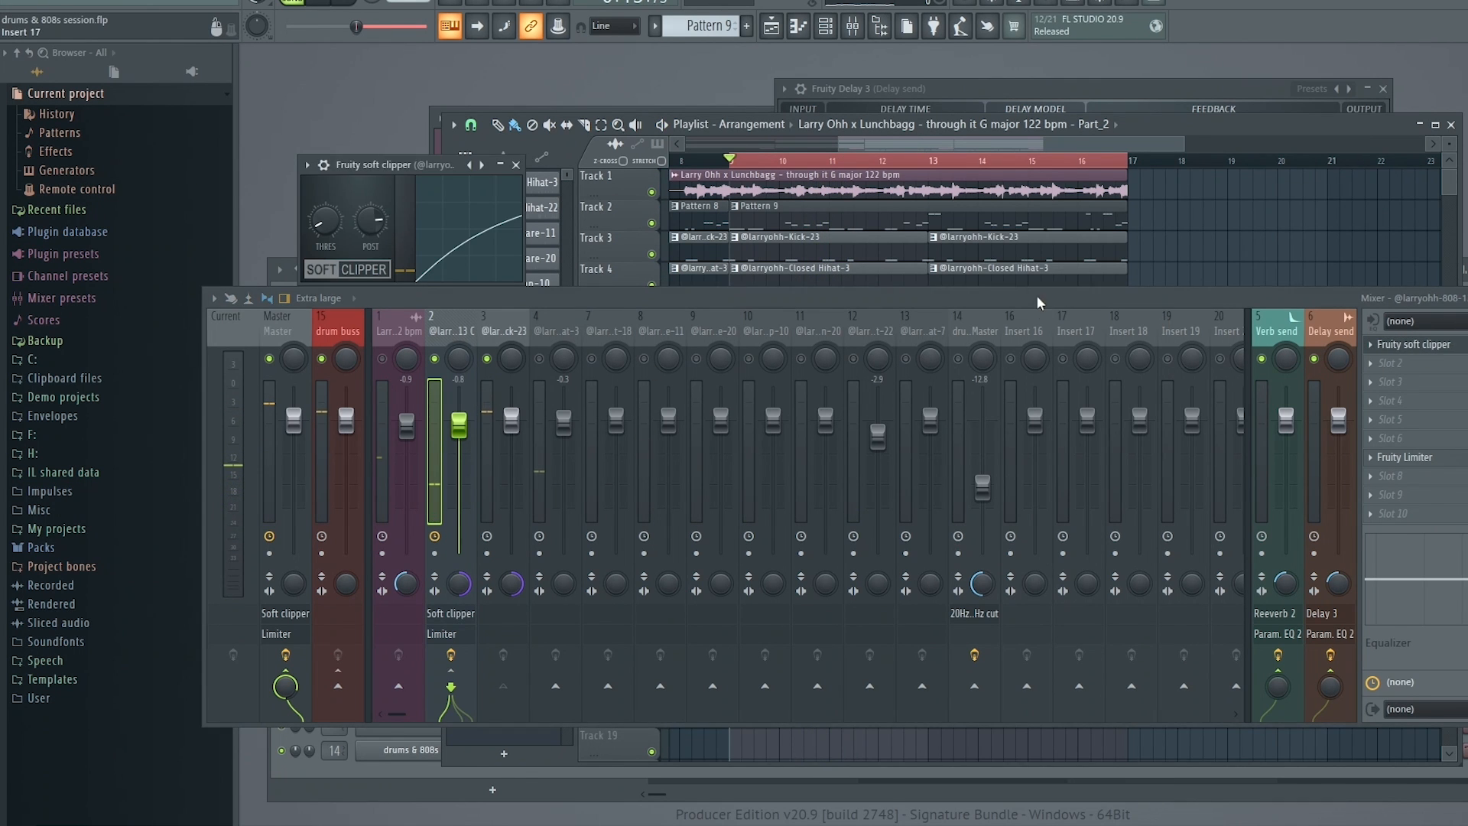
pyautogui.moveTo(1038, 298); pyautogui.dragTo(1046, 328)
pyautogui.moveTo(405, 166); pyautogui.dragTo(475, 153)
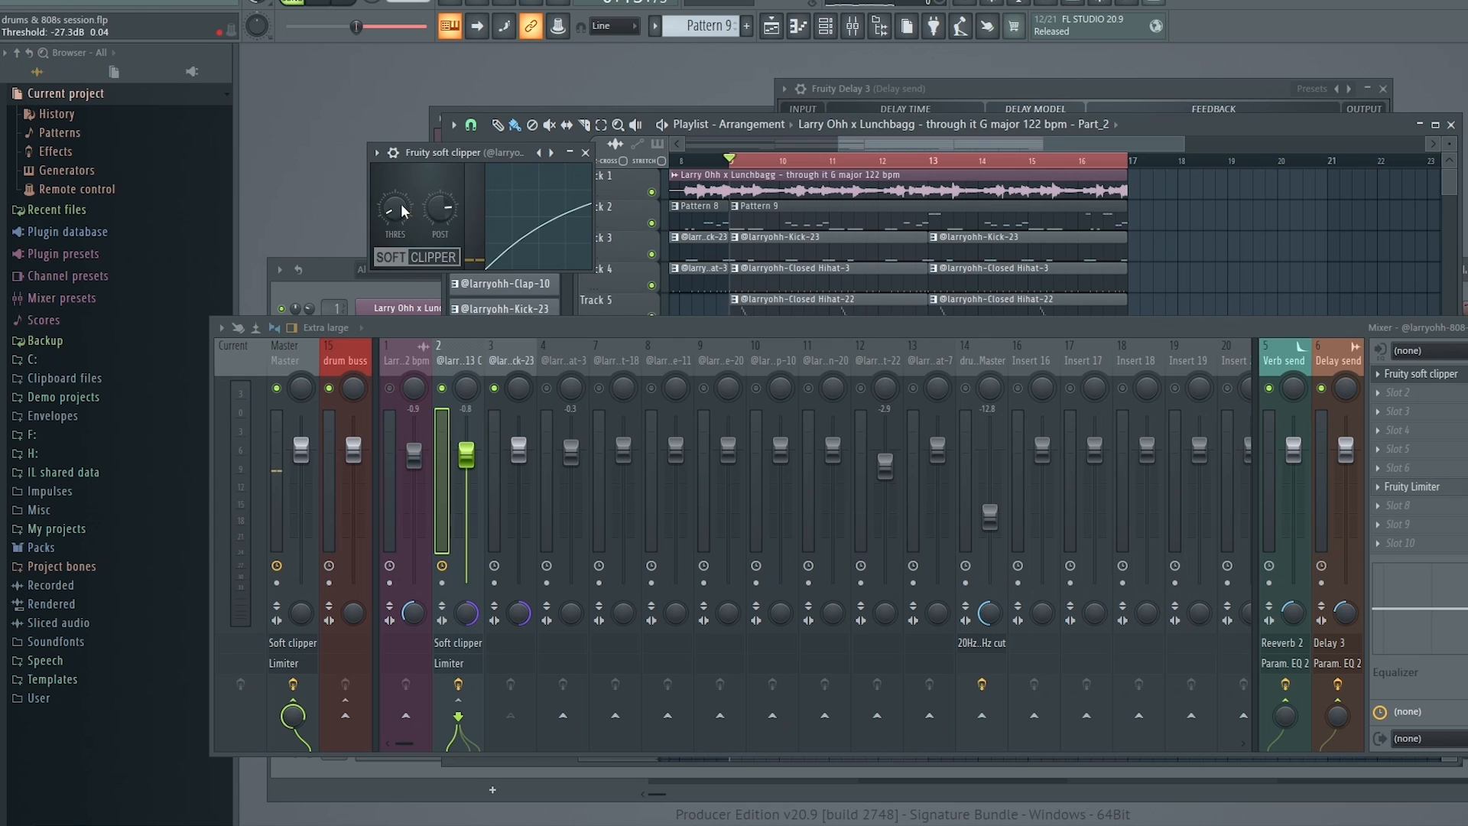
pyautogui.press('space')
pyautogui.moveTo(440, 207); pyautogui.dragTo(440, 188)
pyautogui.press('space')
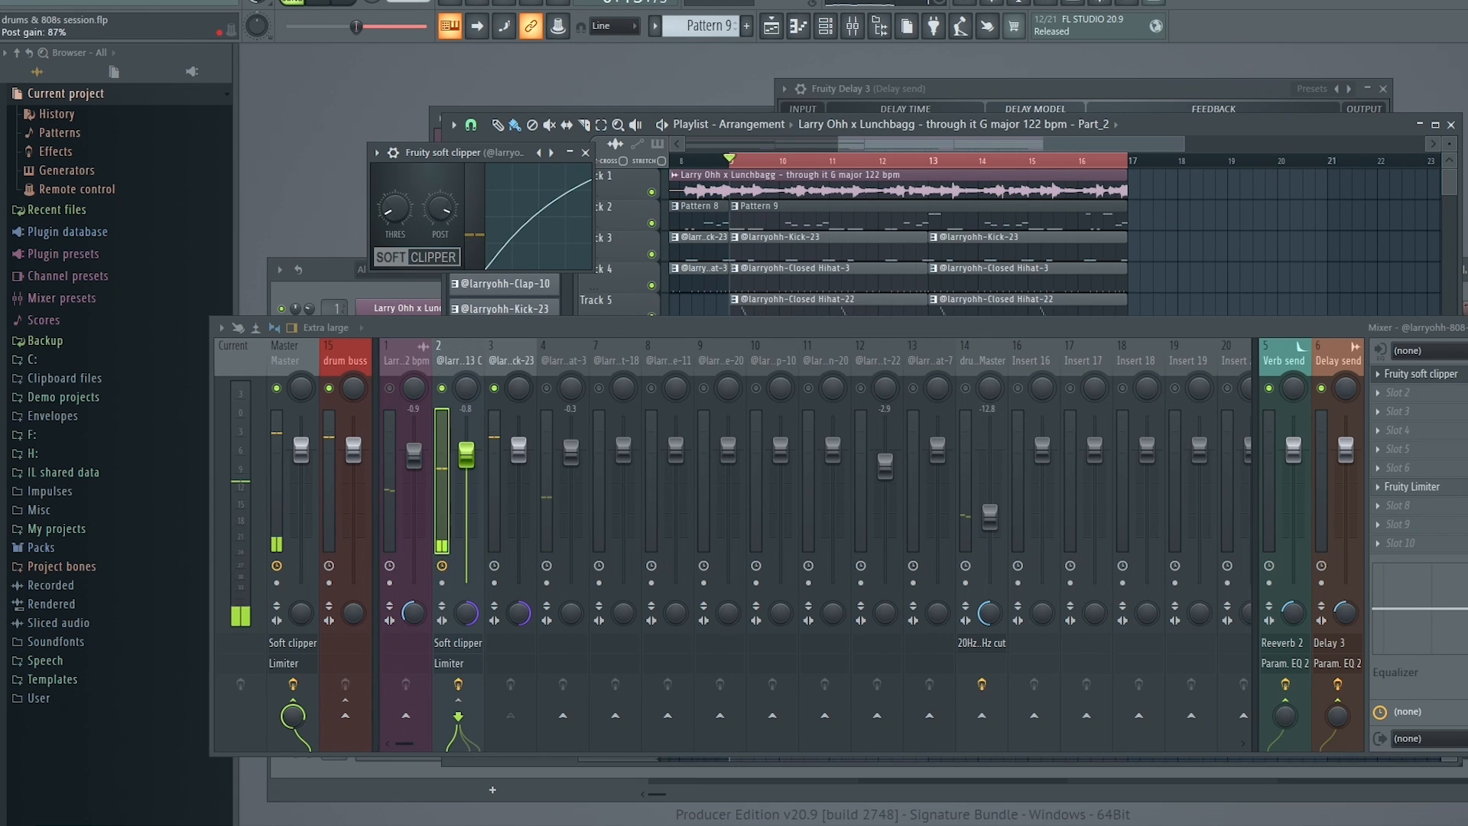
pyautogui.press('space')
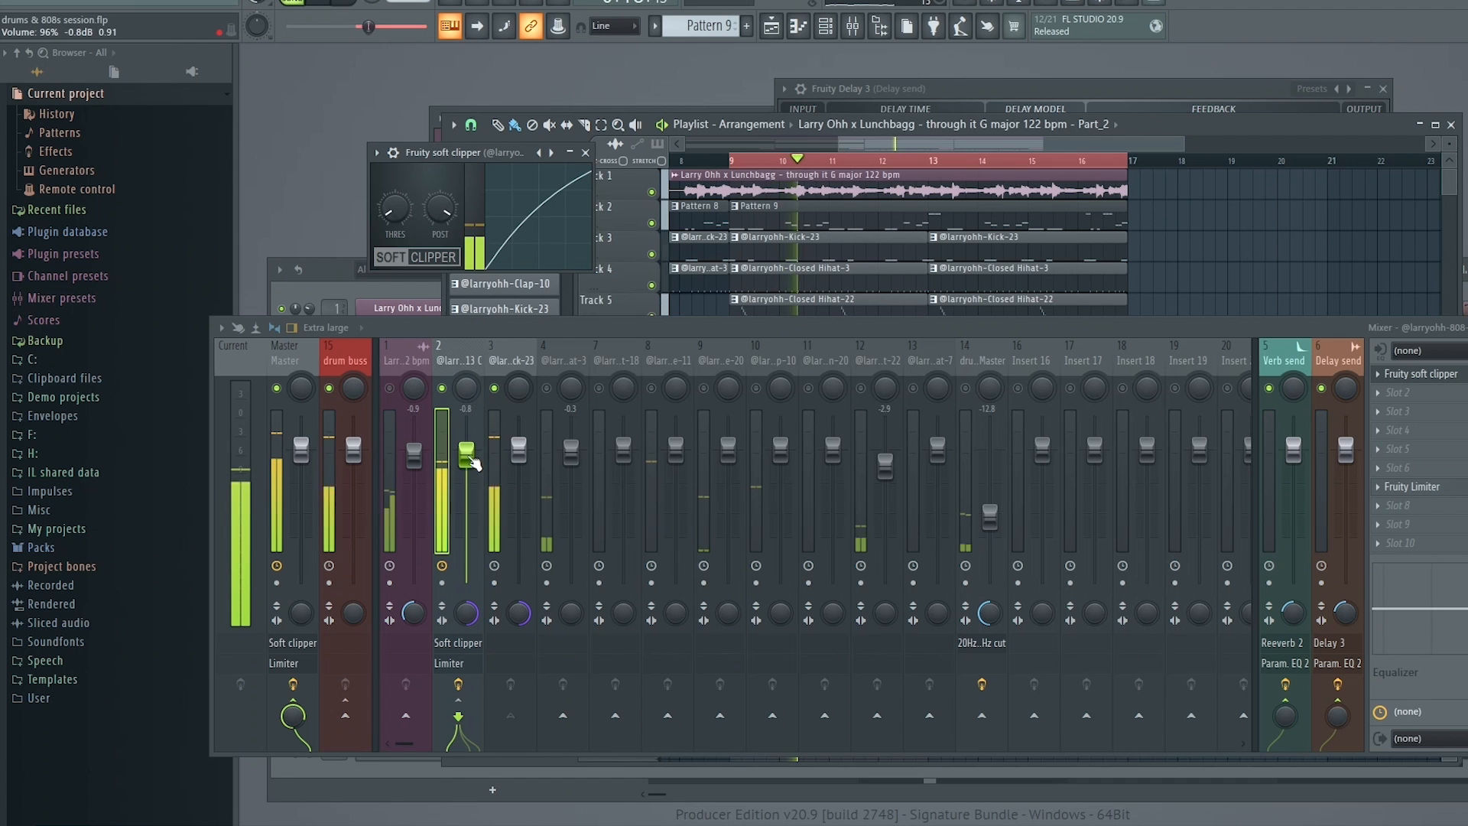
# Set the 808 volume to -0.2 dB and play it in the full mix with all tracks unmuted.
pyautogui.moveTo(469, 459); pyautogui.dragTo(474, 454)
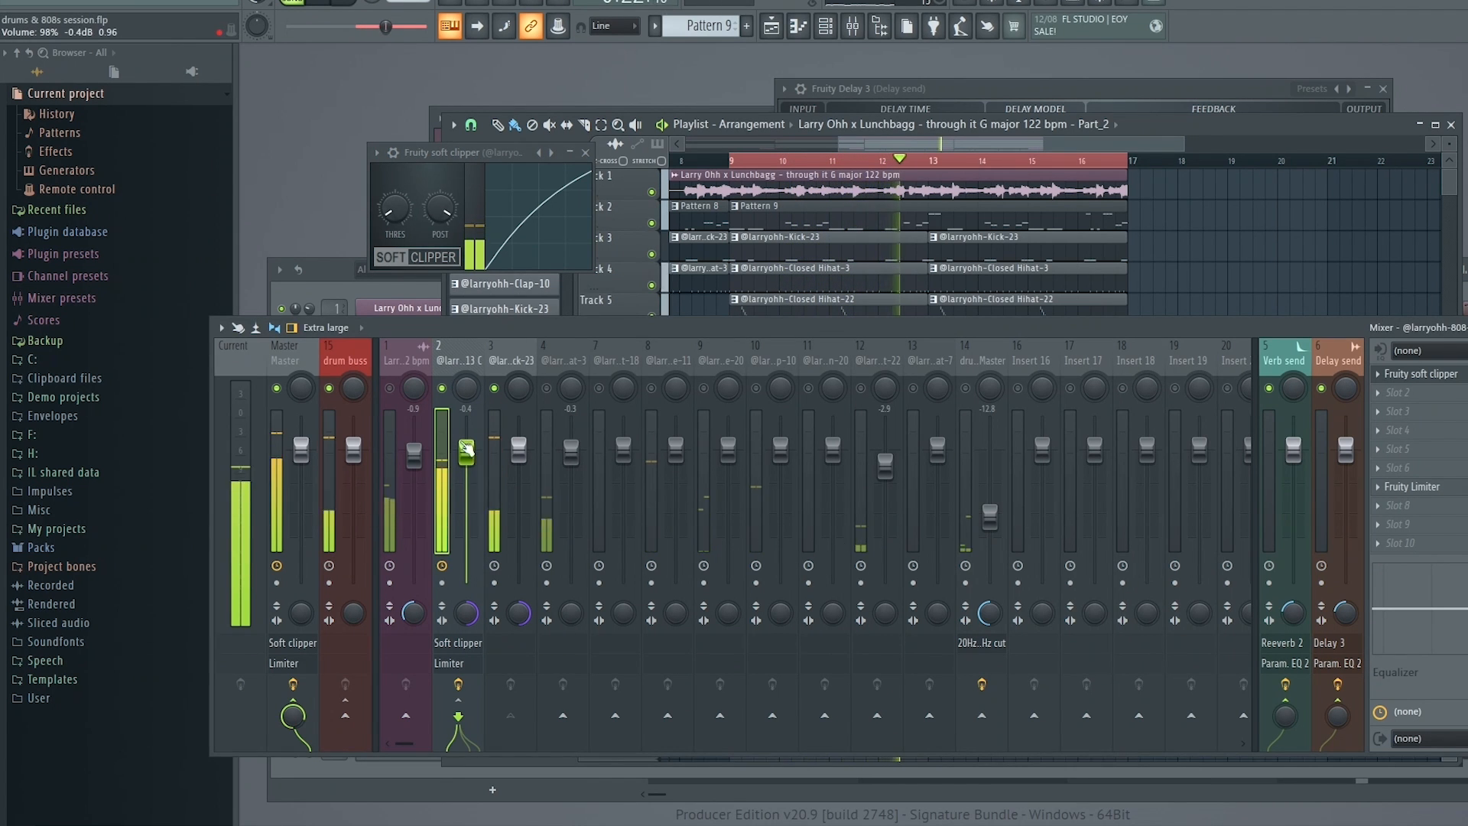
pyautogui.rightClick(443, 388)
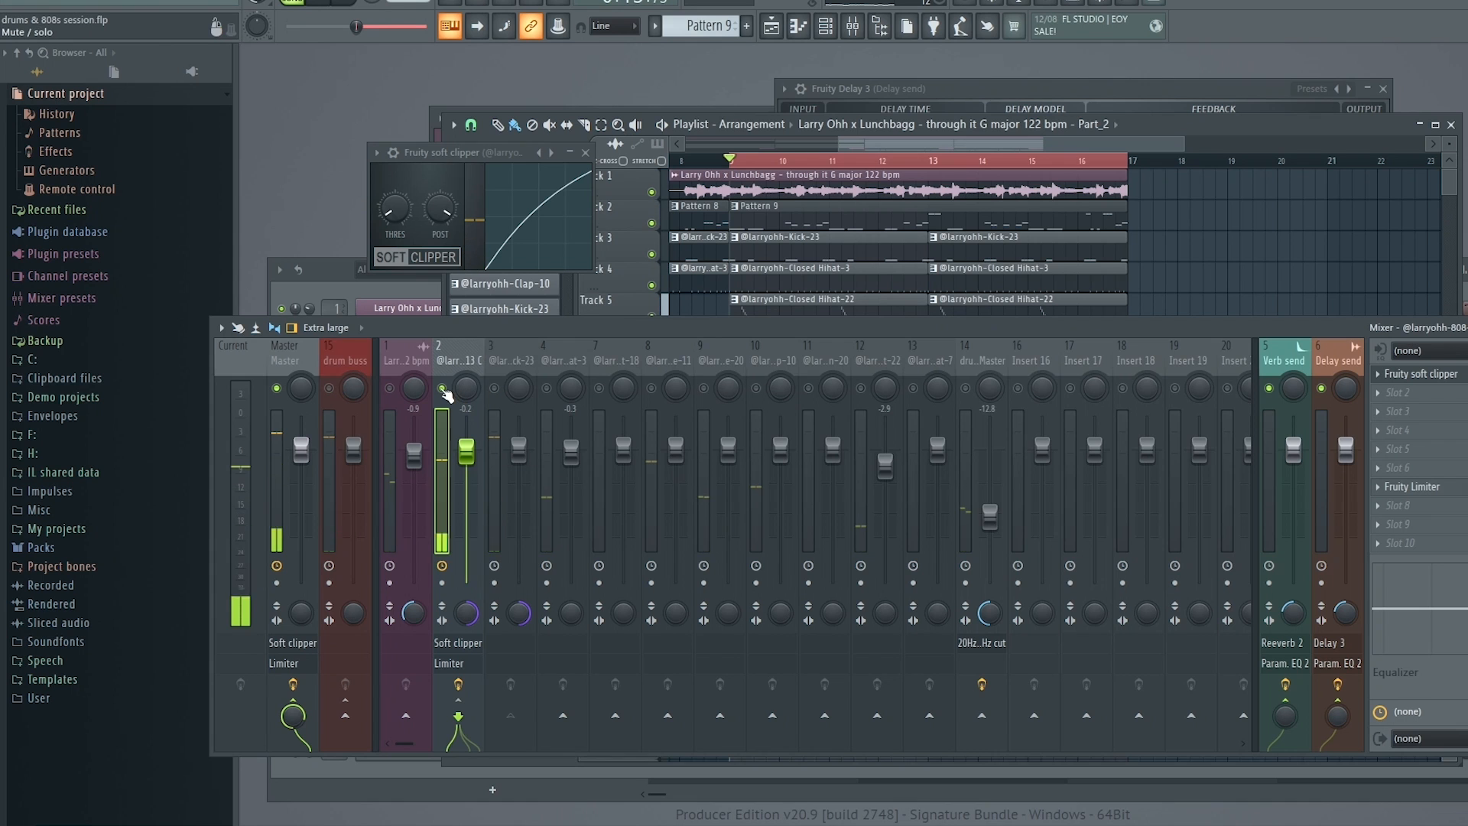
pyautogui.rightClick(443, 388)
pyautogui.press('space')
pyautogui.press('space')
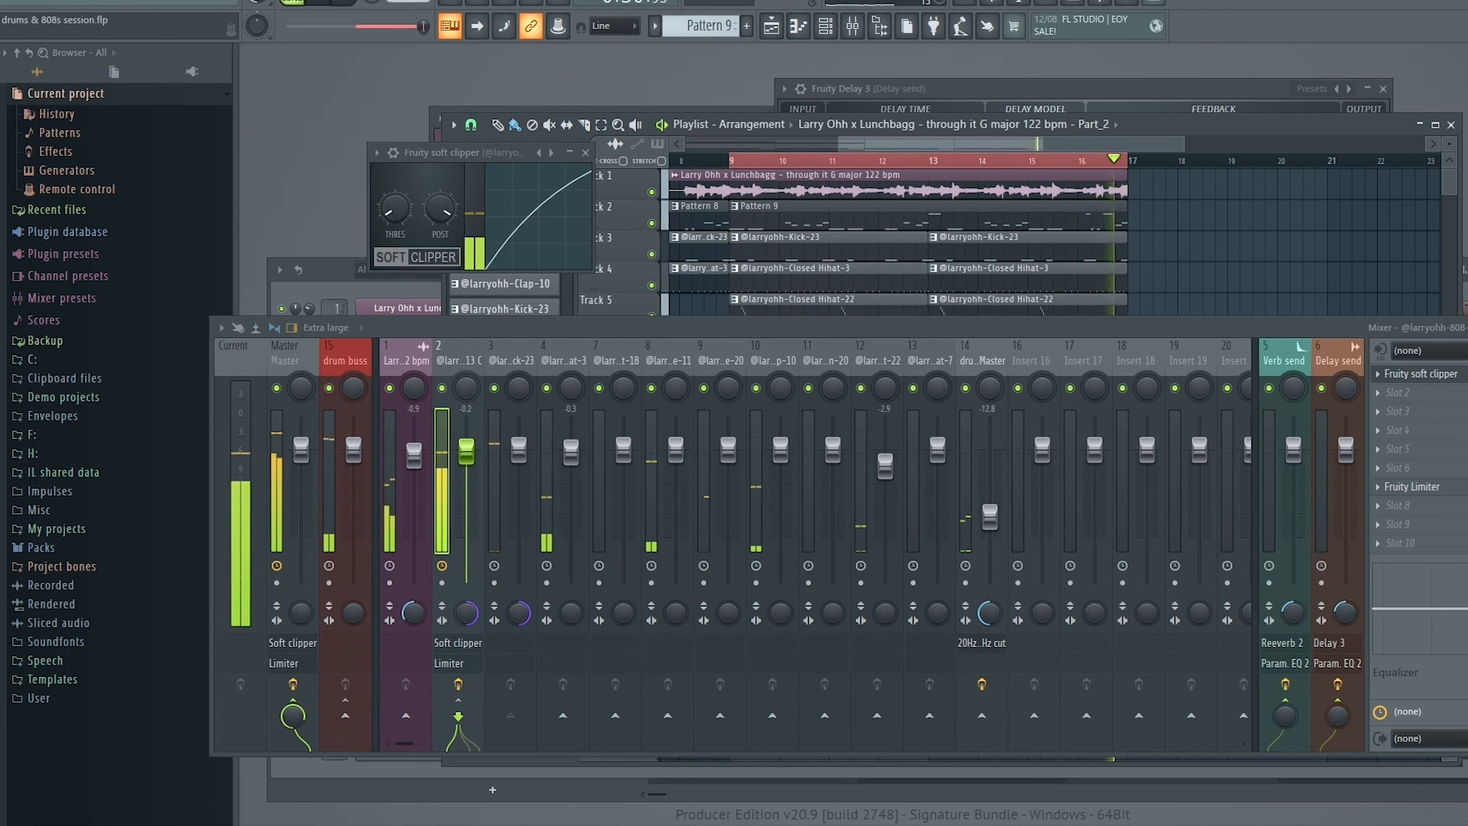
pyautogui.moveTo(1062, 323); pyautogui.dragTo(1052, 325)
pyautogui.press('space')
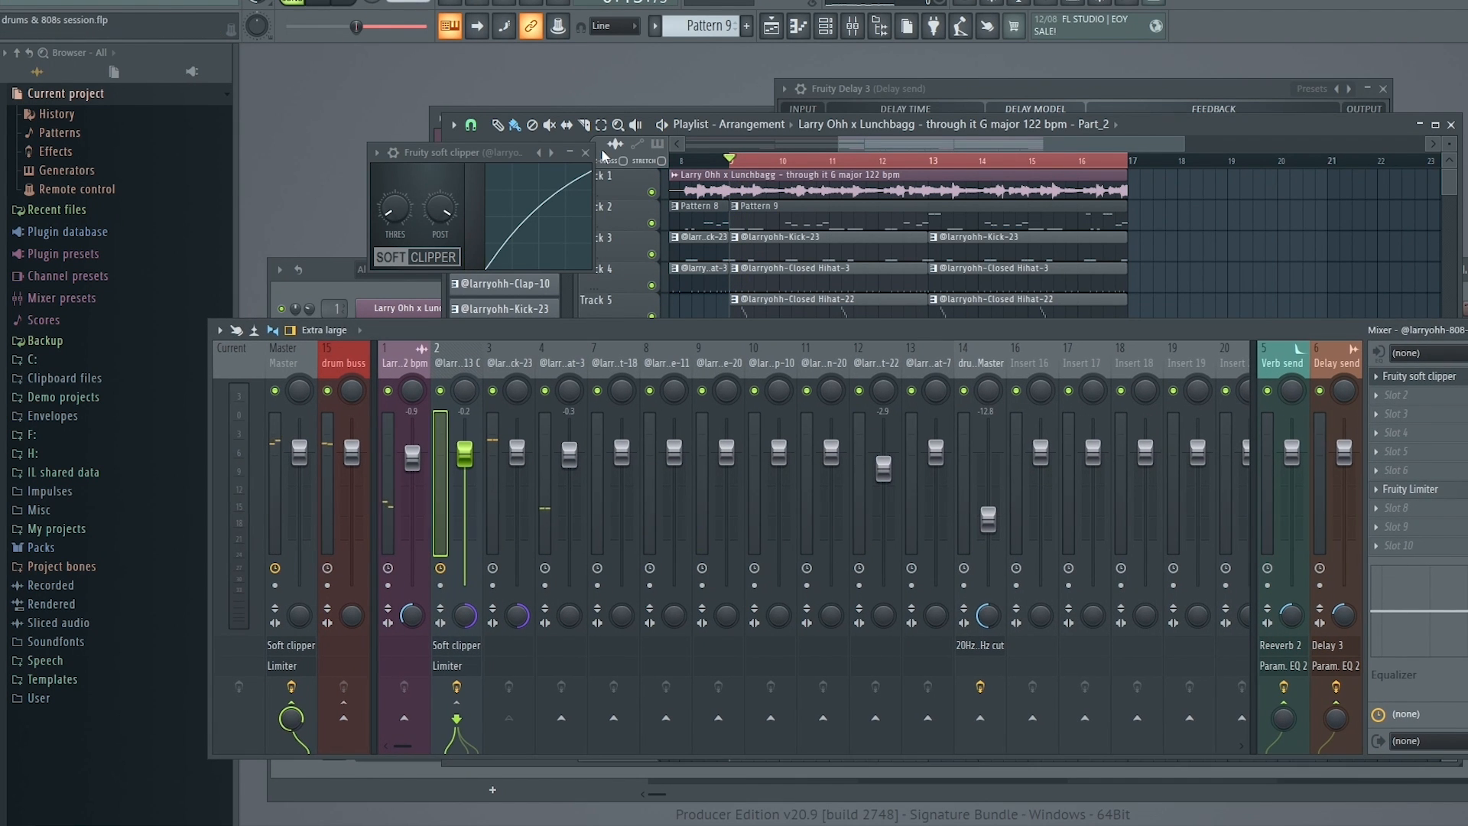
pyautogui.click(586, 152)
pyautogui.moveTo(641, 335); pyautogui.dragTo(635, 326)
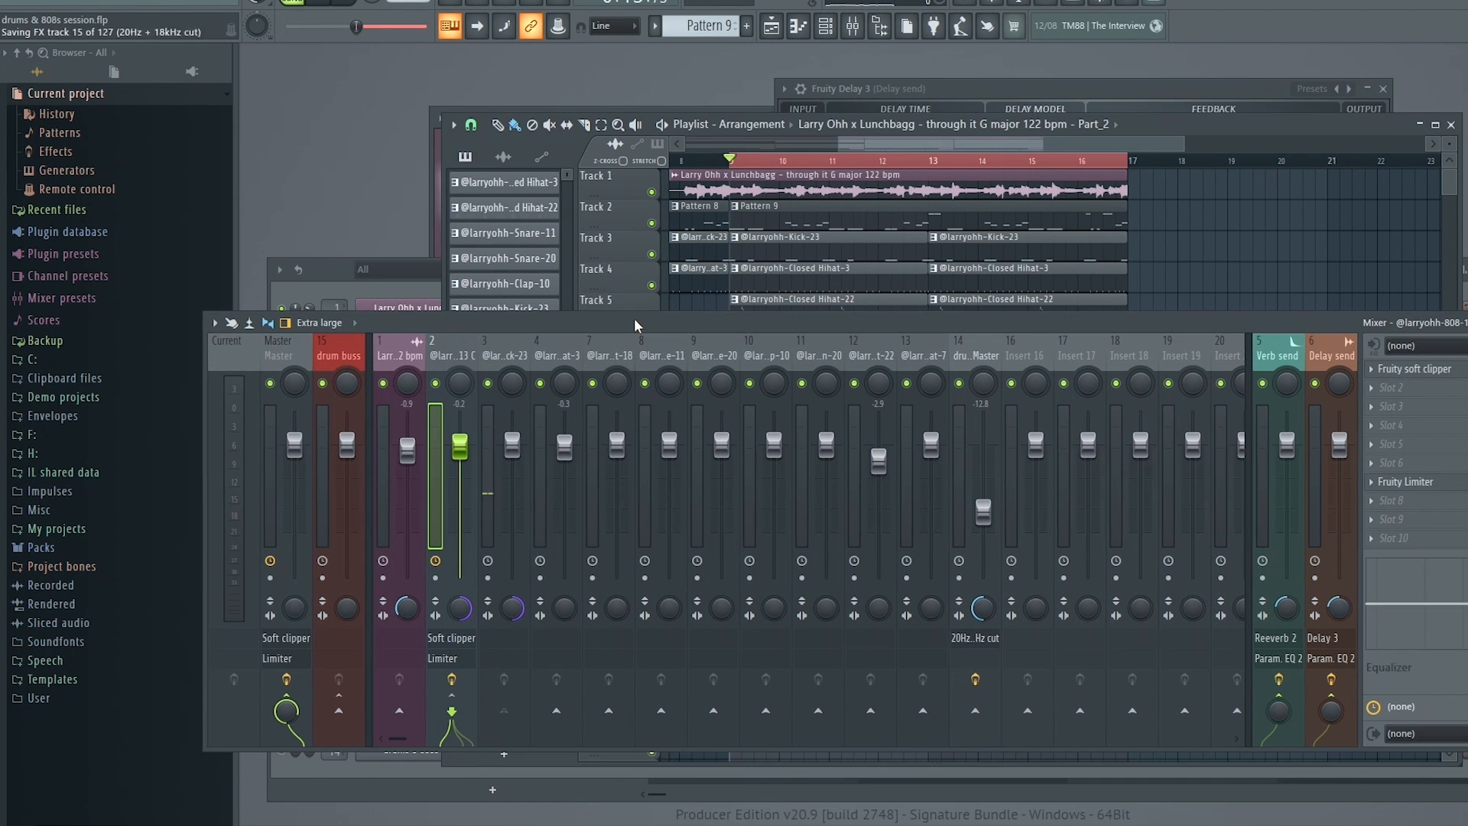
# Load Fruity Limiter into slot 1 of the drum buss and place its window over the mixer.
pyautogui.moveTo(509, 336); pyautogui.dragTo(469, 292)
pyautogui.click(526, 333)
pyautogui.click(487, 340)
pyautogui.click(550, 338)
pyautogui.click(351, 332)
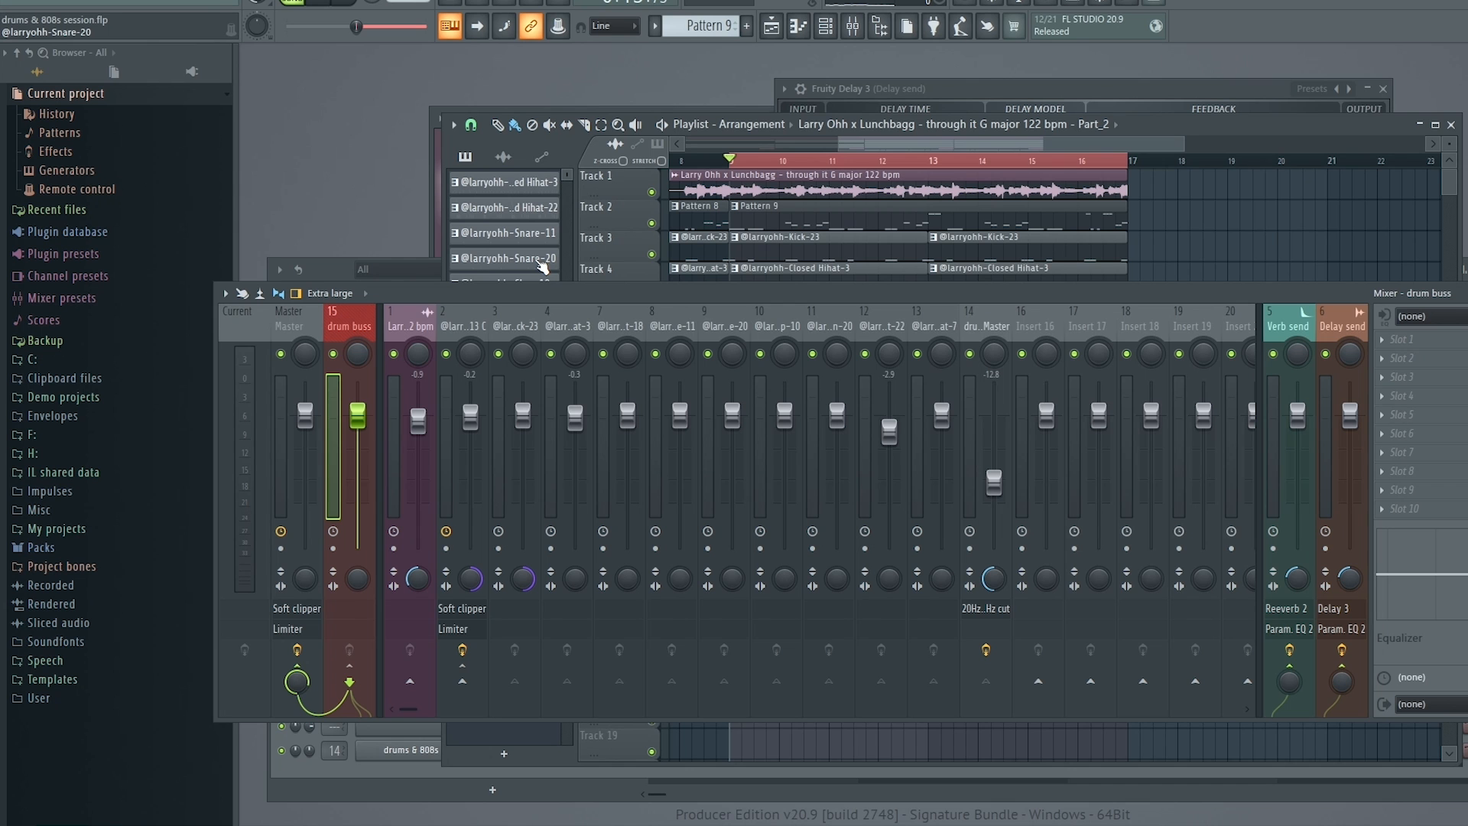
pyautogui.moveTo(413, 296); pyautogui.dragTo(381, 287)
pyautogui.click(1366, 330)
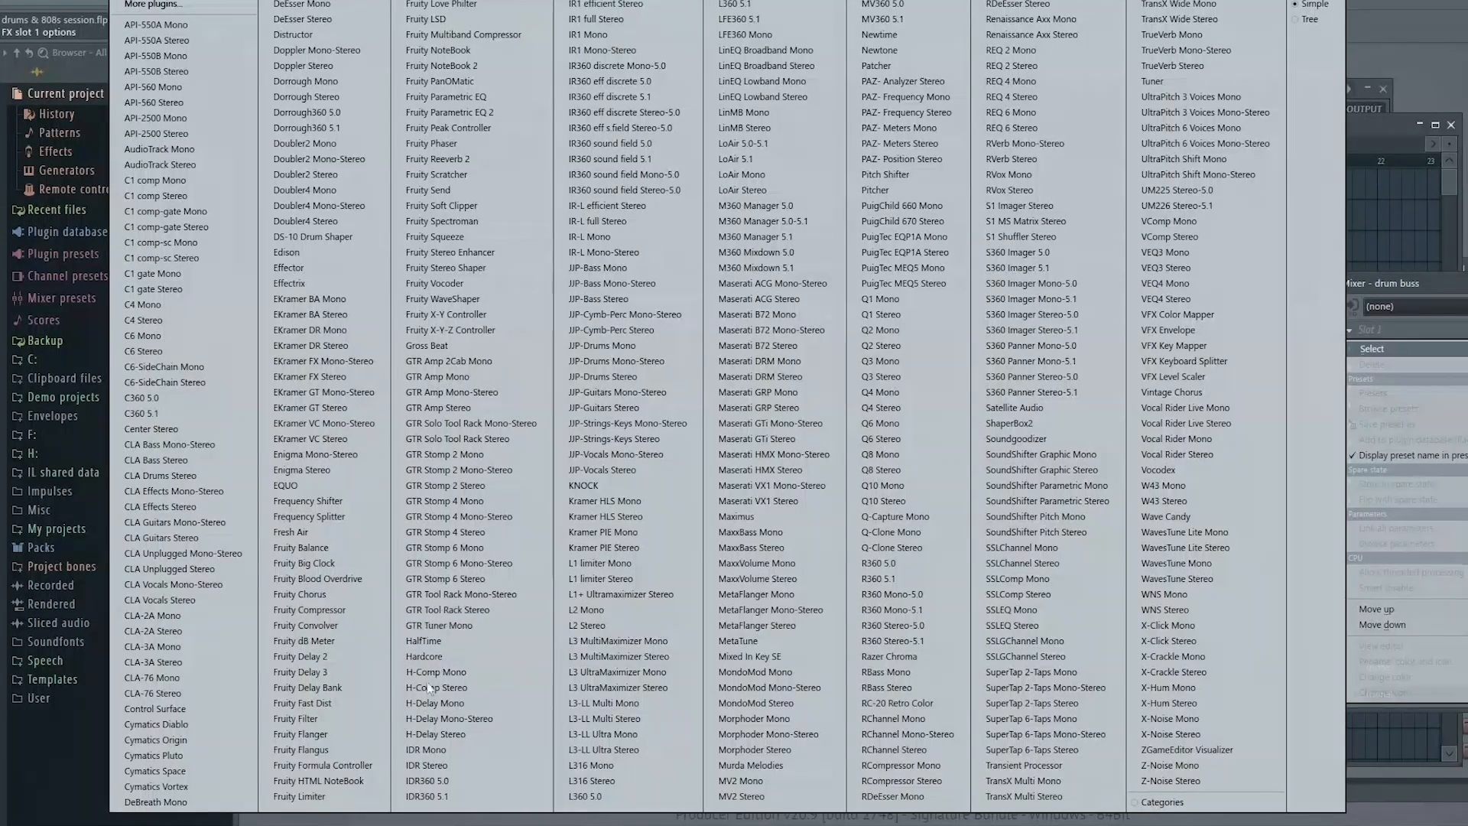
pyautogui.click(299, 795)
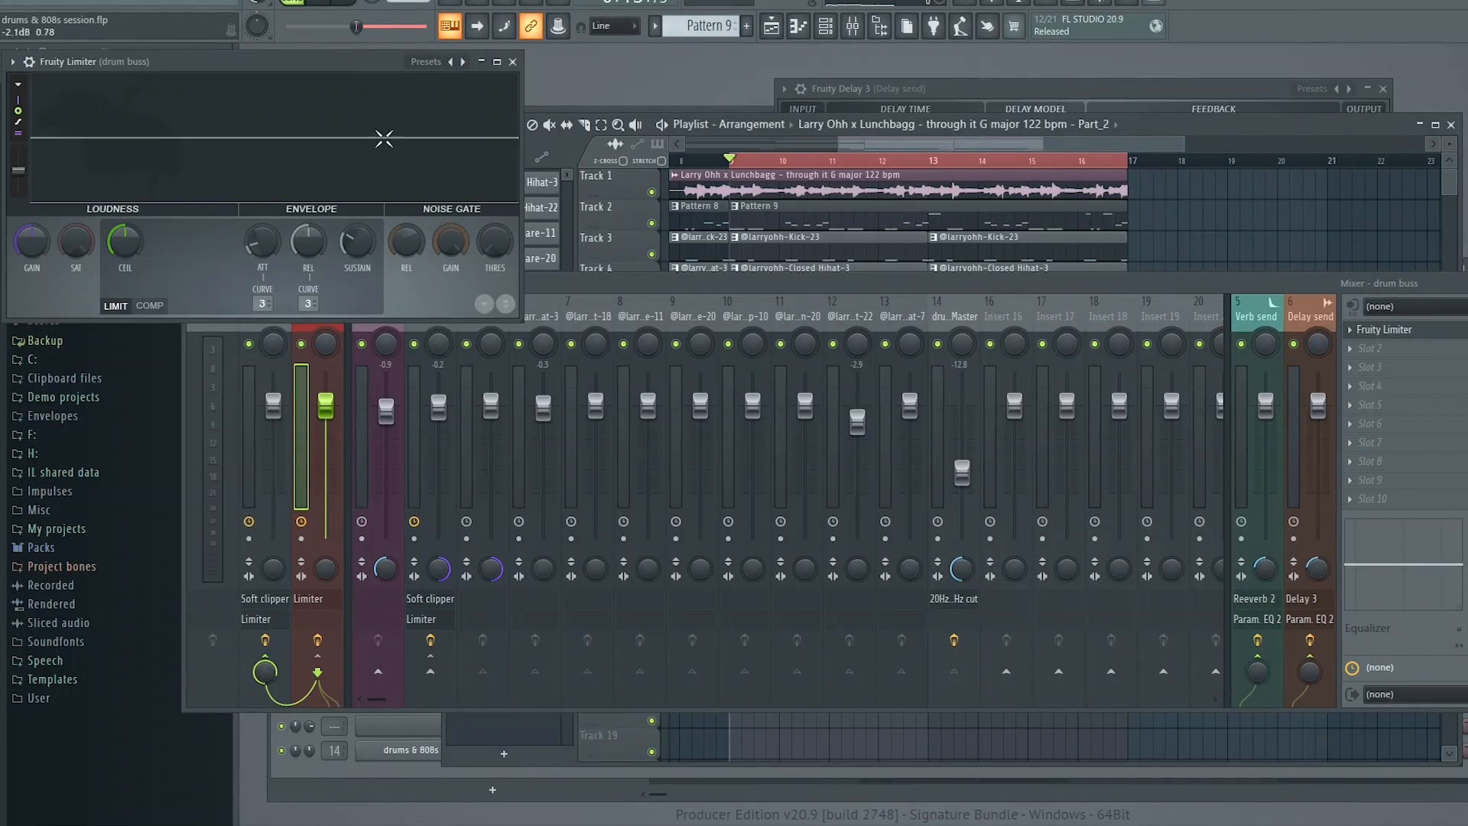
pyautogui.moveTo(324, 60); pyautogui.dragTo(948, 366)
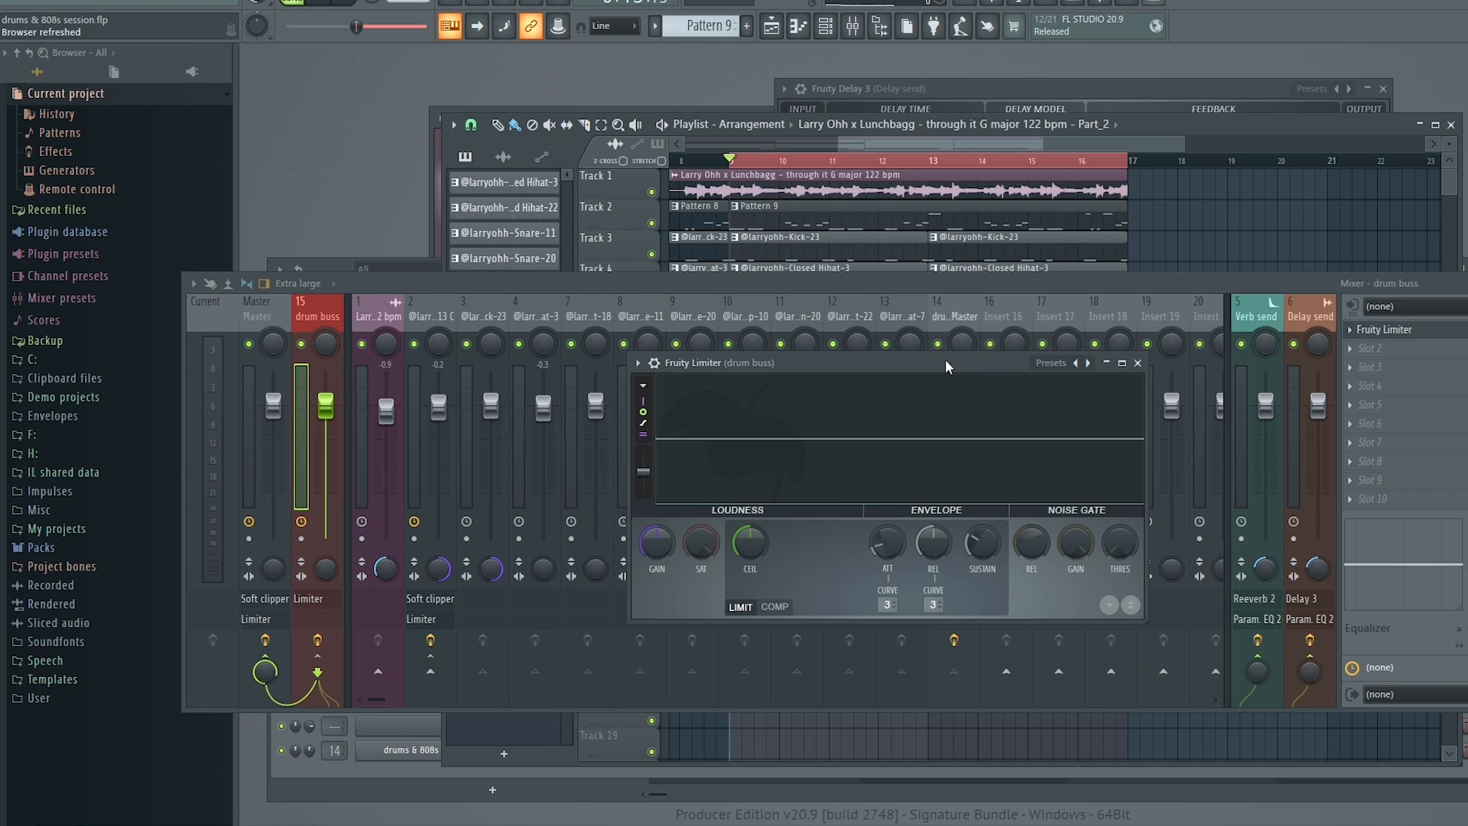
pyautogui.moveTo(948, 363); pyautogui.dragTo(948, 361)
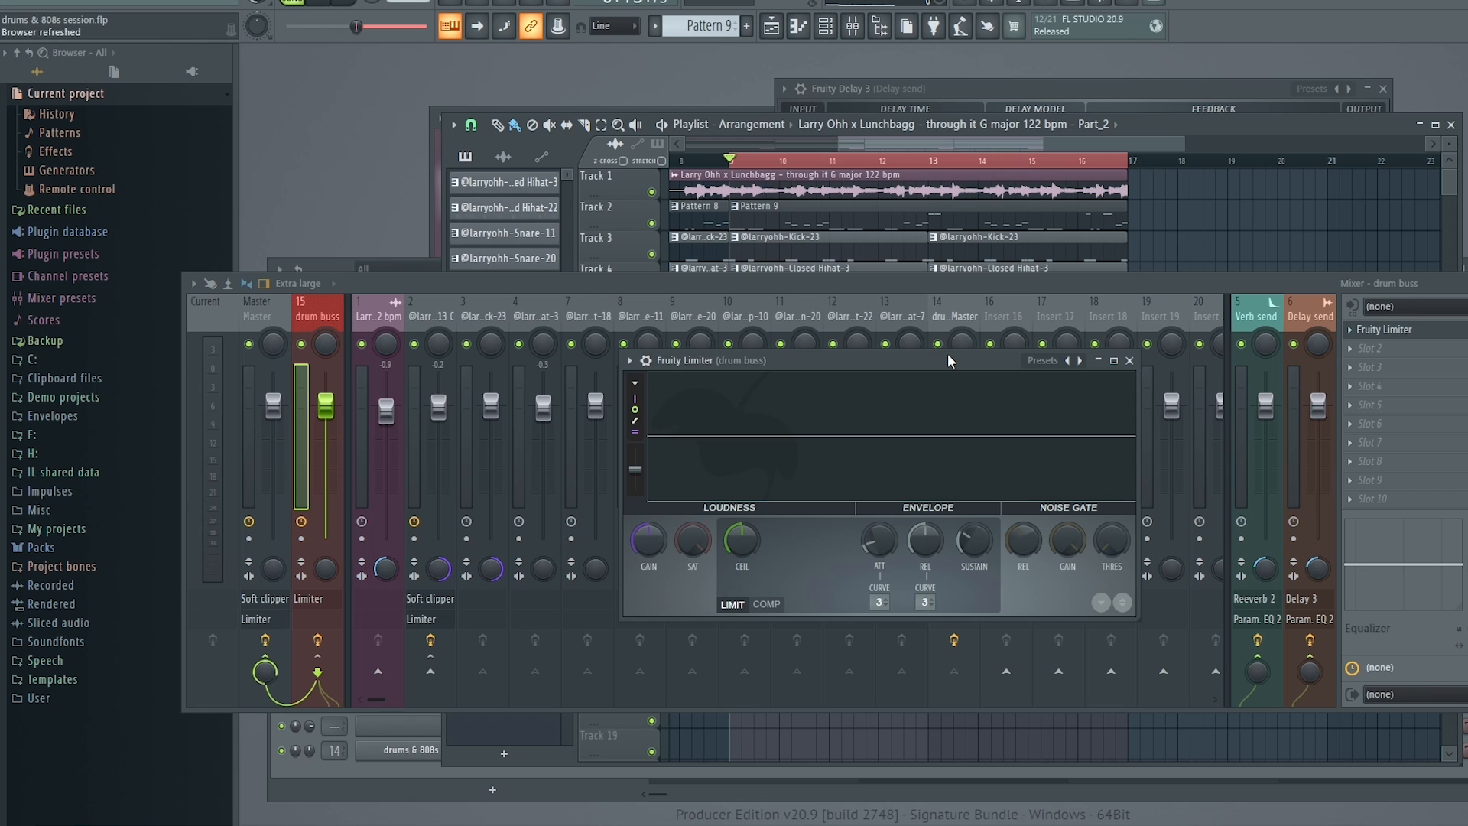
# Switch the drum buss limiter to compressor mode and adjust its attack, threshold and ratio.
pyautogui.click(767, 605)
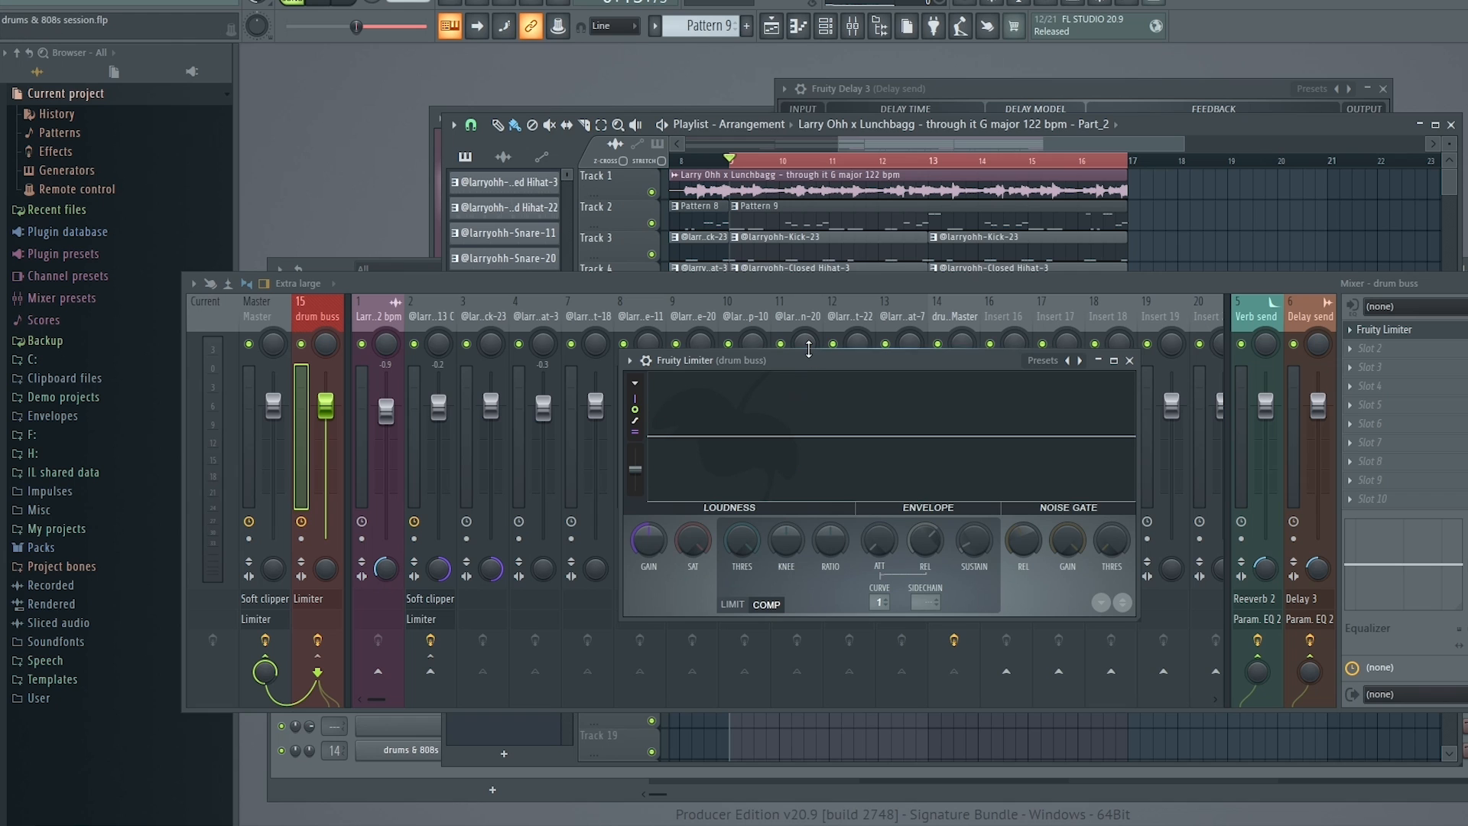
pyautogui.moveTo(802, 361); pyautogui.dragTo(789, 361)
pyautogui.moveTo(865, 540); pyautogui.dragTo(865, 564)
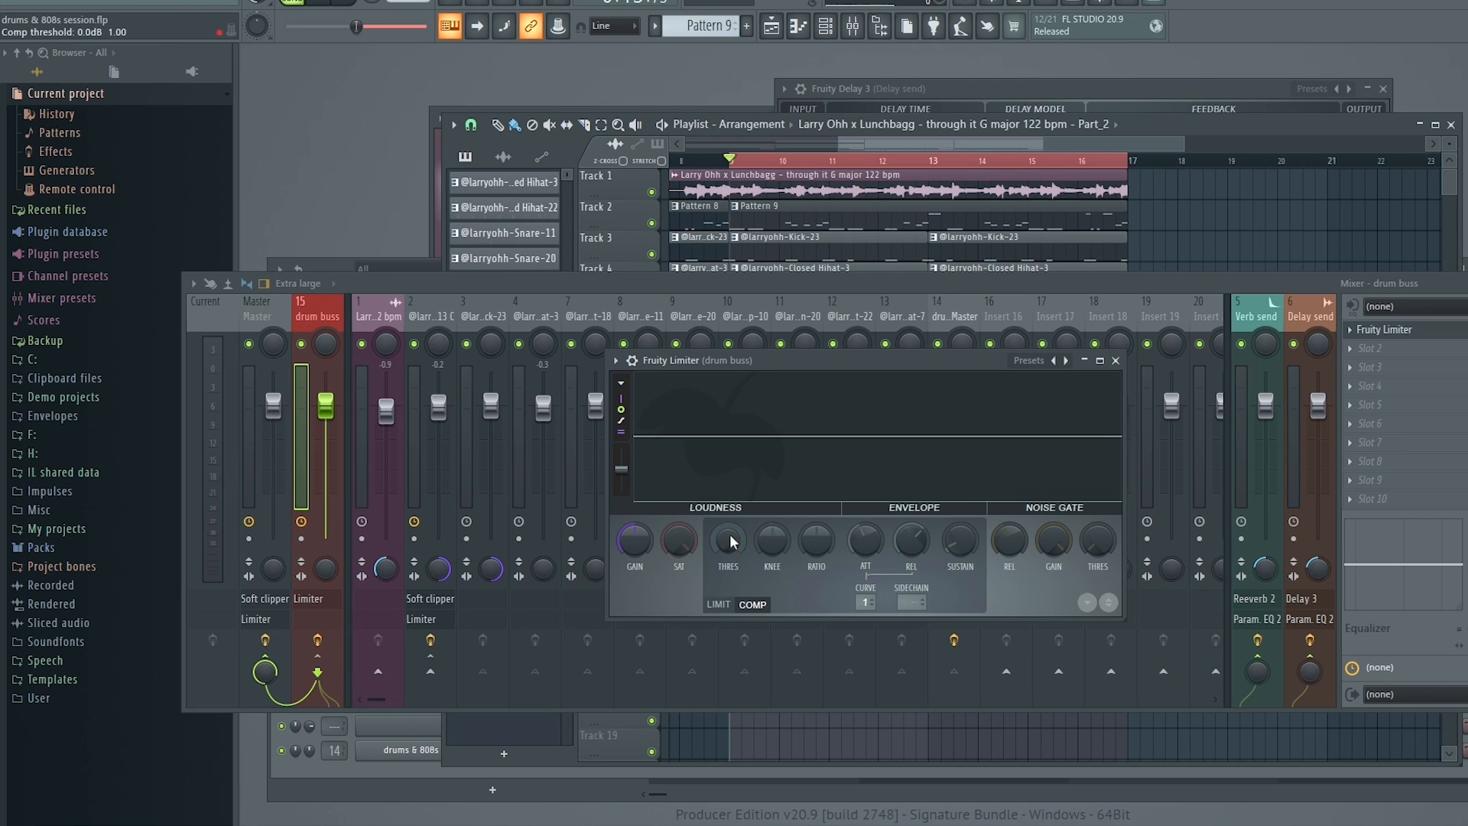
pyautogui.moveTo(734, 544); pyautogui.dragTo(734, 566)
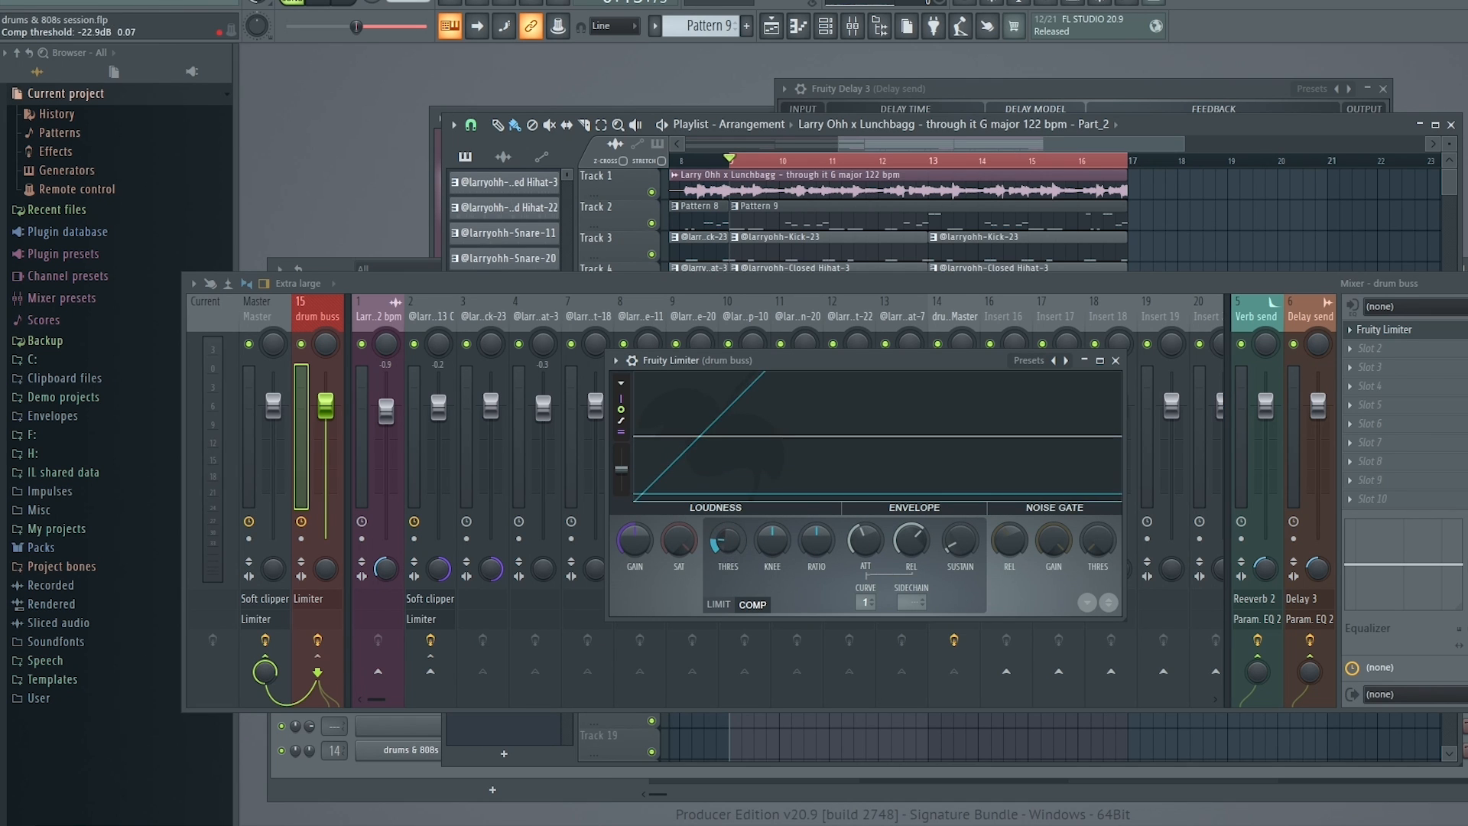
pyautogui.moveTo(816, 541); pyautogui.dragTo(822, 540)
pyautogui.moveTo(728, 540); pyautogui.dragTo(728, 535)
pyautogui.press('space')
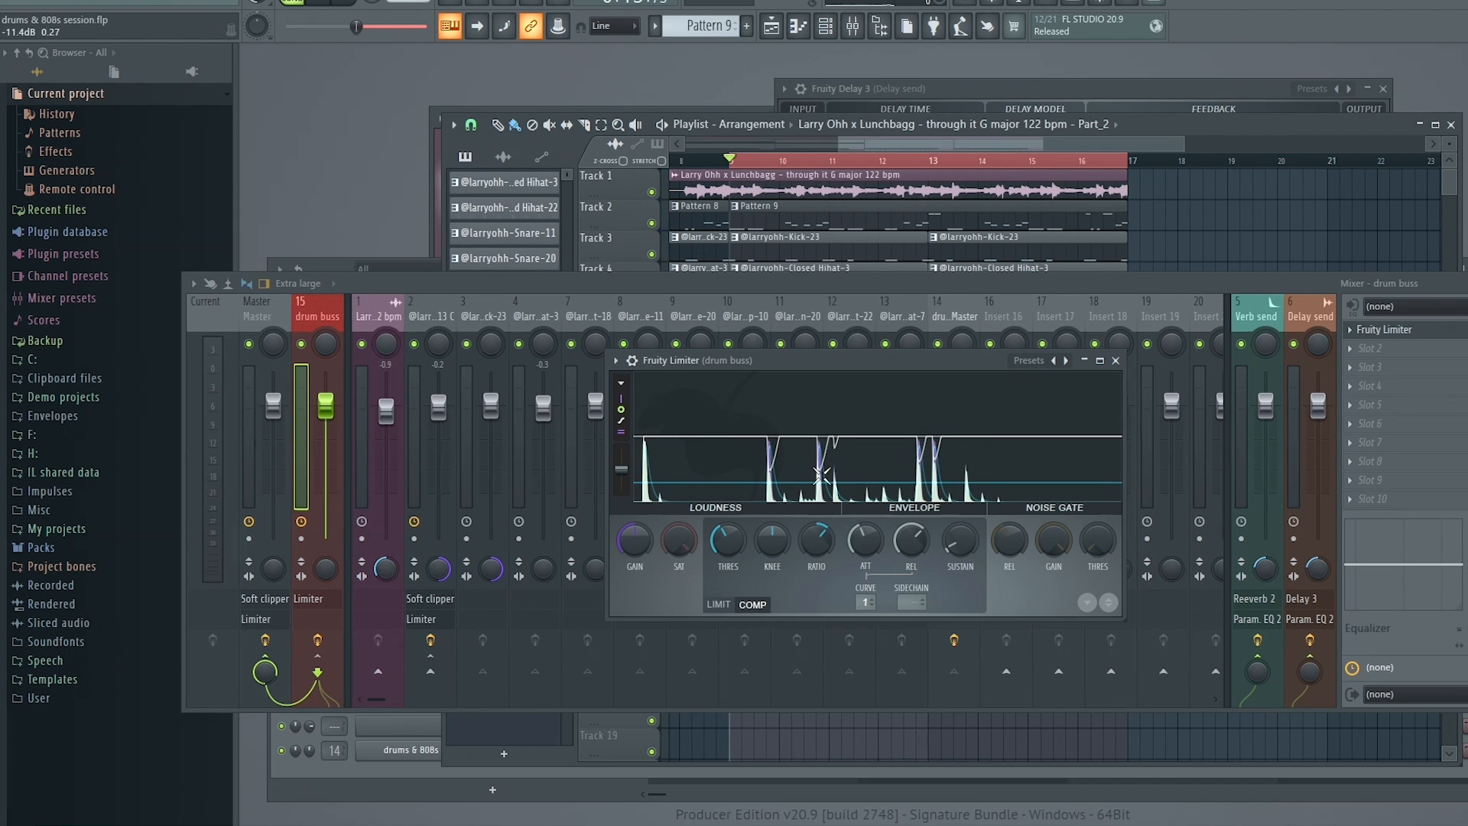
# Set the drum buss compressor's attack to about 61 ms and fine-tune its threshold during playback.
pyautogui.moveTo(864, 539); pyautogui.dragTo(865, 523)
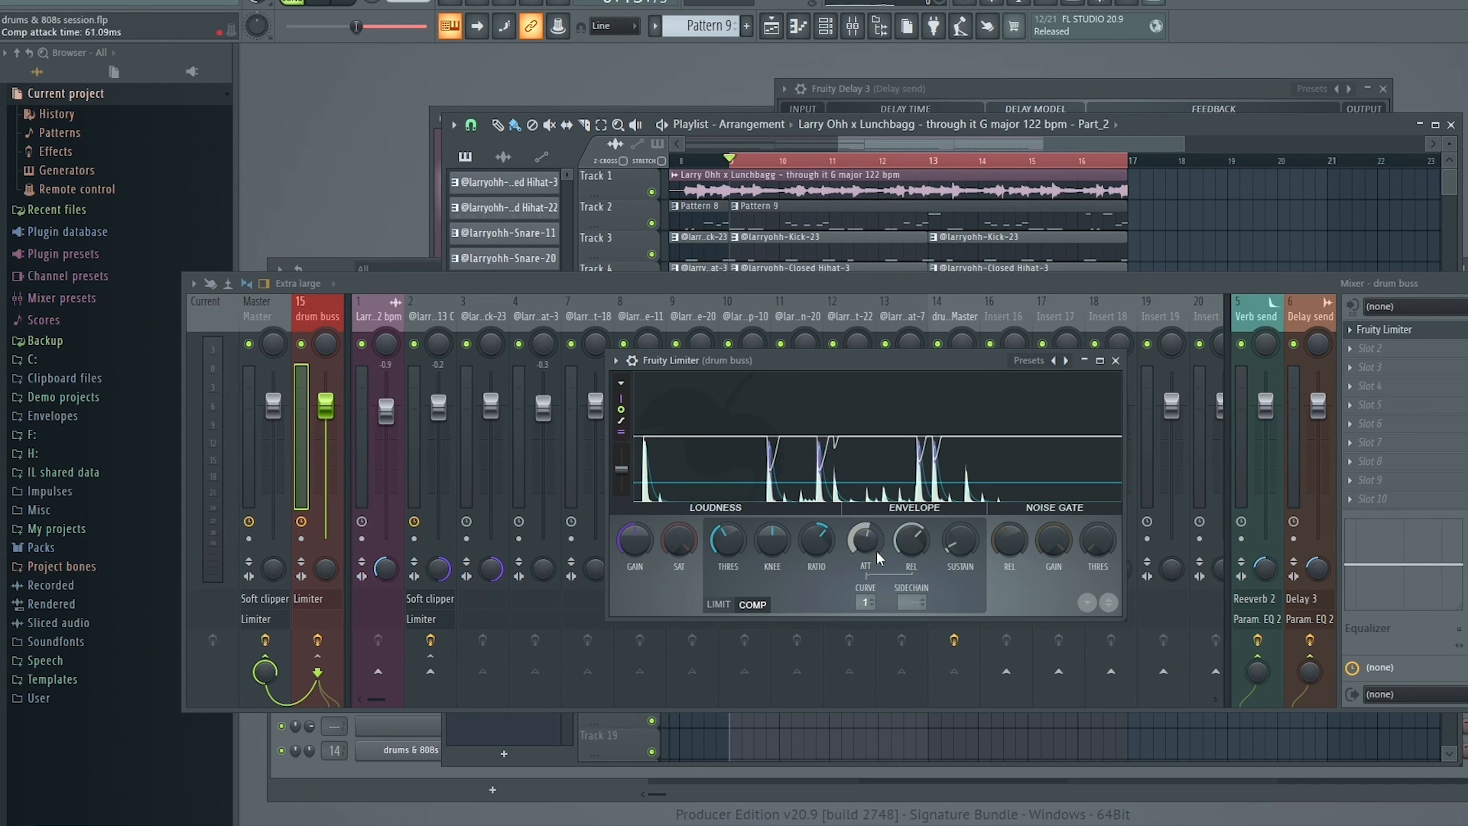
pyautogui.moveTo(777, 362); pyautogui.dragTo(788, 367)
pyautogui.press('space')
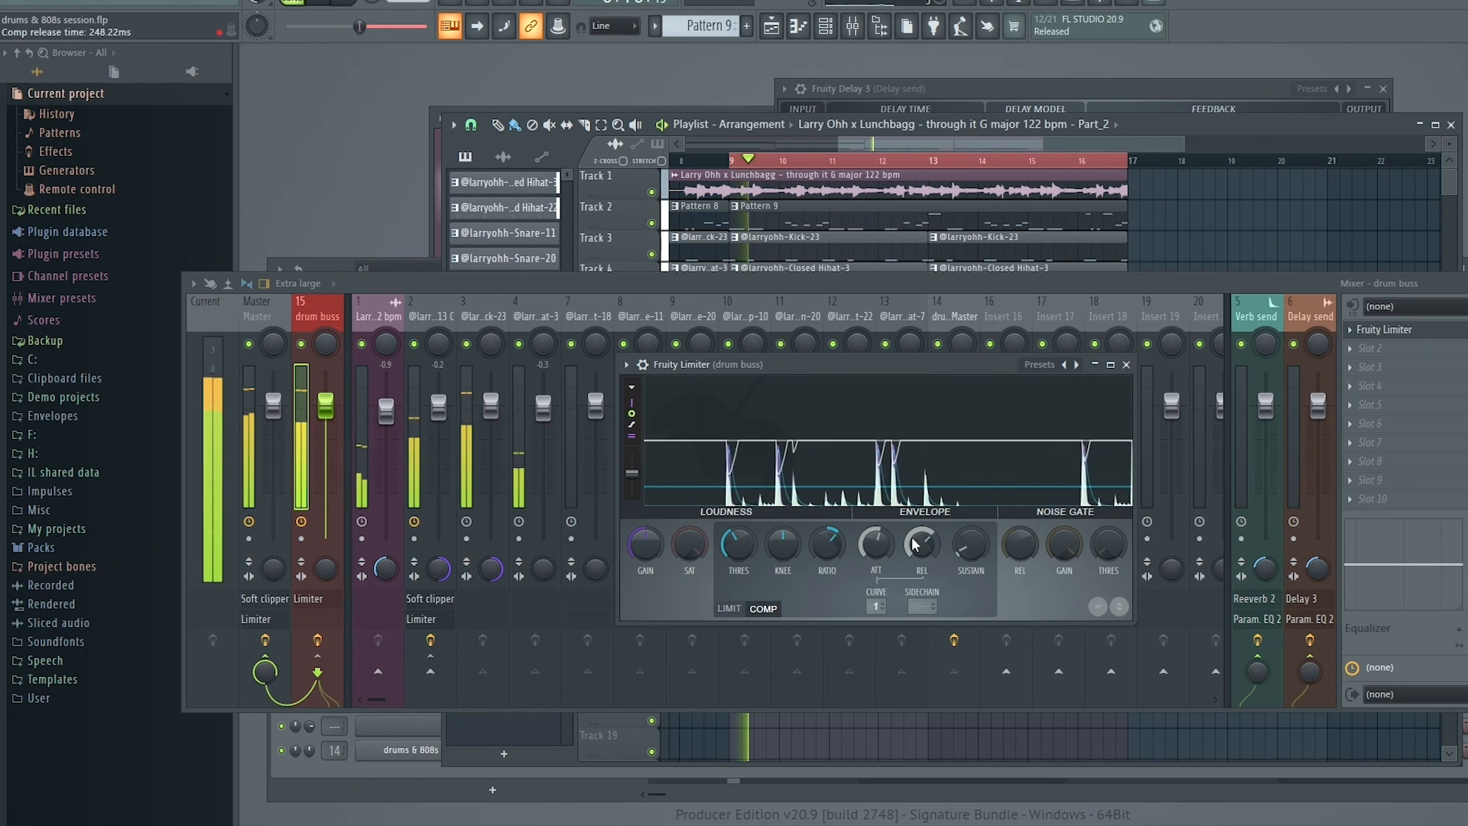
pyautogui.moveTo(743, 544); pyautogui.dragTo(876, 537)
pyautogui.moveTo(739, 545); pyautogui.dragTo(738, 546)
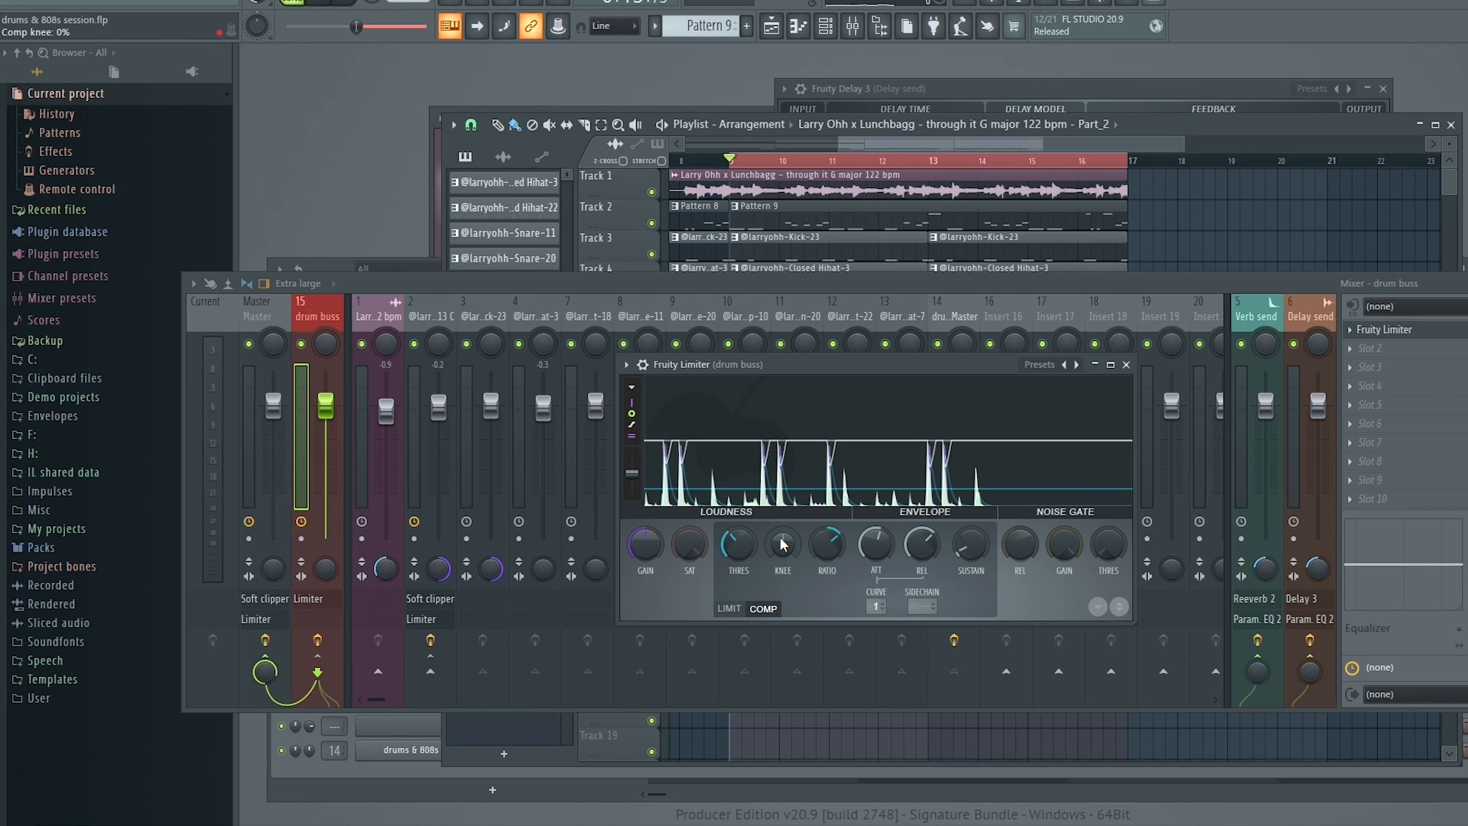
pyautogui.click(1126, 365)
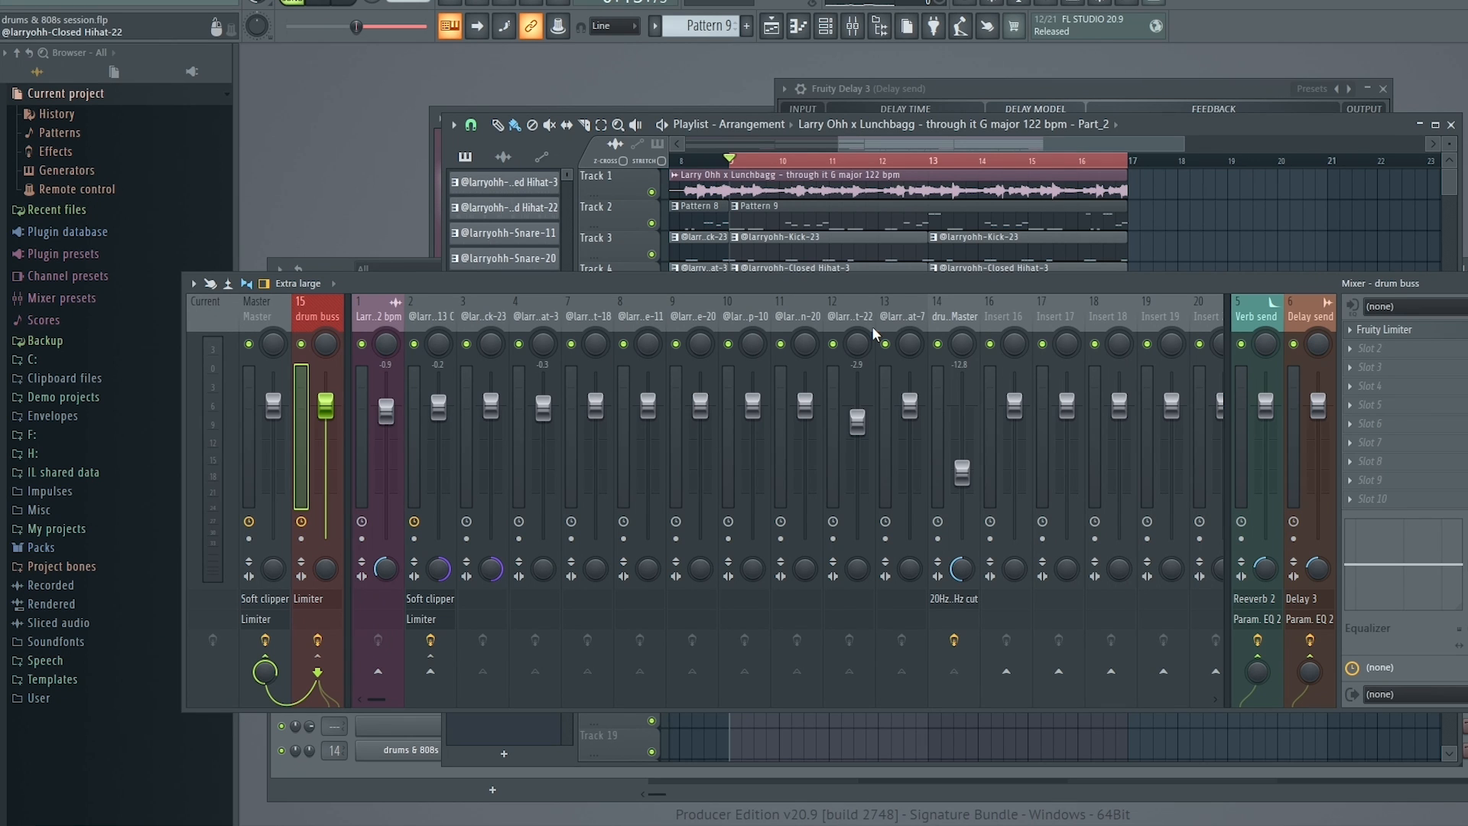
# Select the Closed Hihat-3 track and play the mix to listen to the hi-hats.
pyautogui.click(581, 315)
pyautogui.click(438, 318)
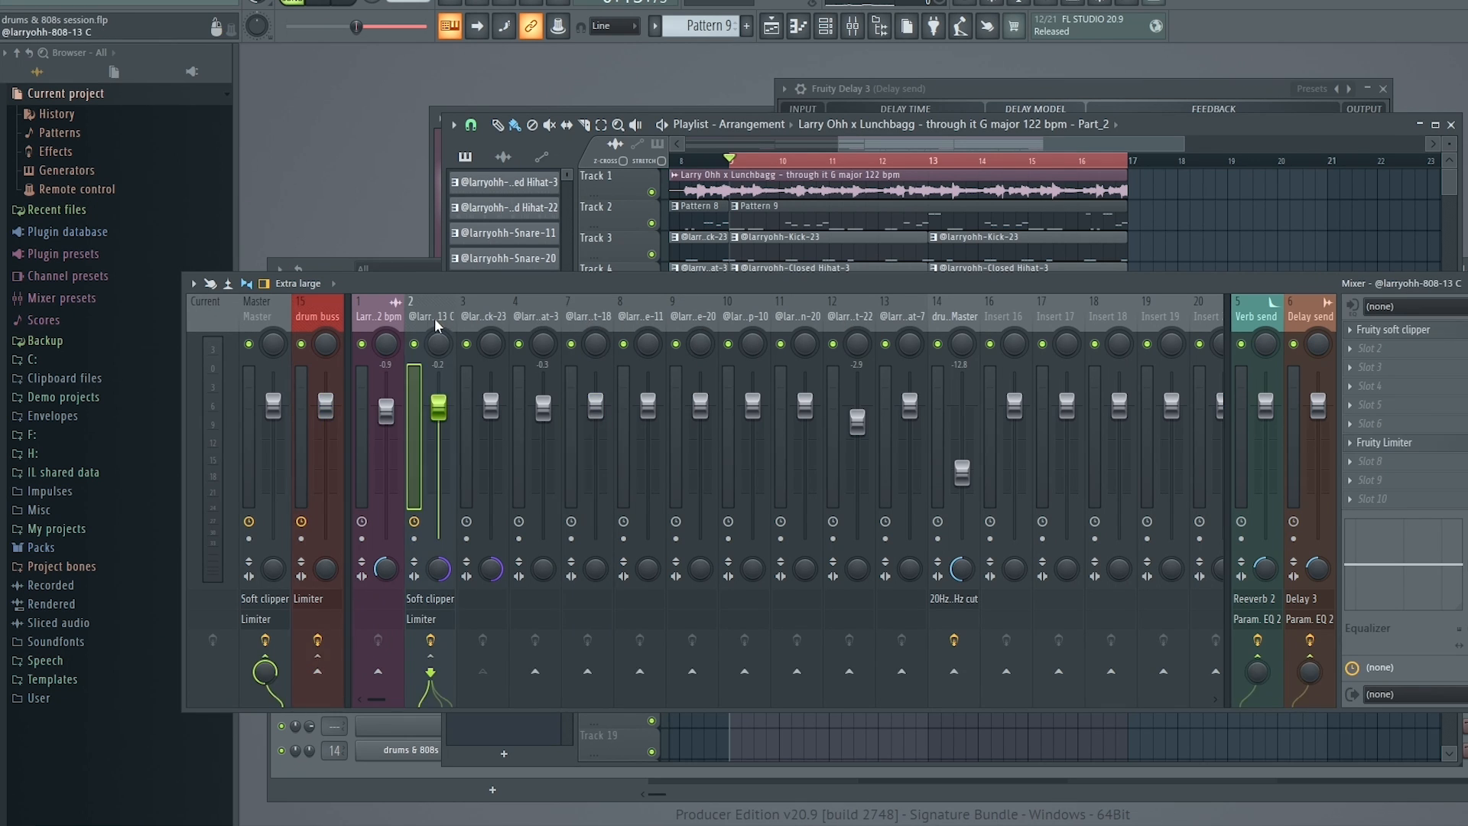
pyautogui.moveTo(477, 285)
pyautogui.mouseDown()
pyautogui.moveTo(506, 295)
pyautogui.moveTo(489, 304)
pyautogui.mouseUp()
pyautogui.click(570, 337)
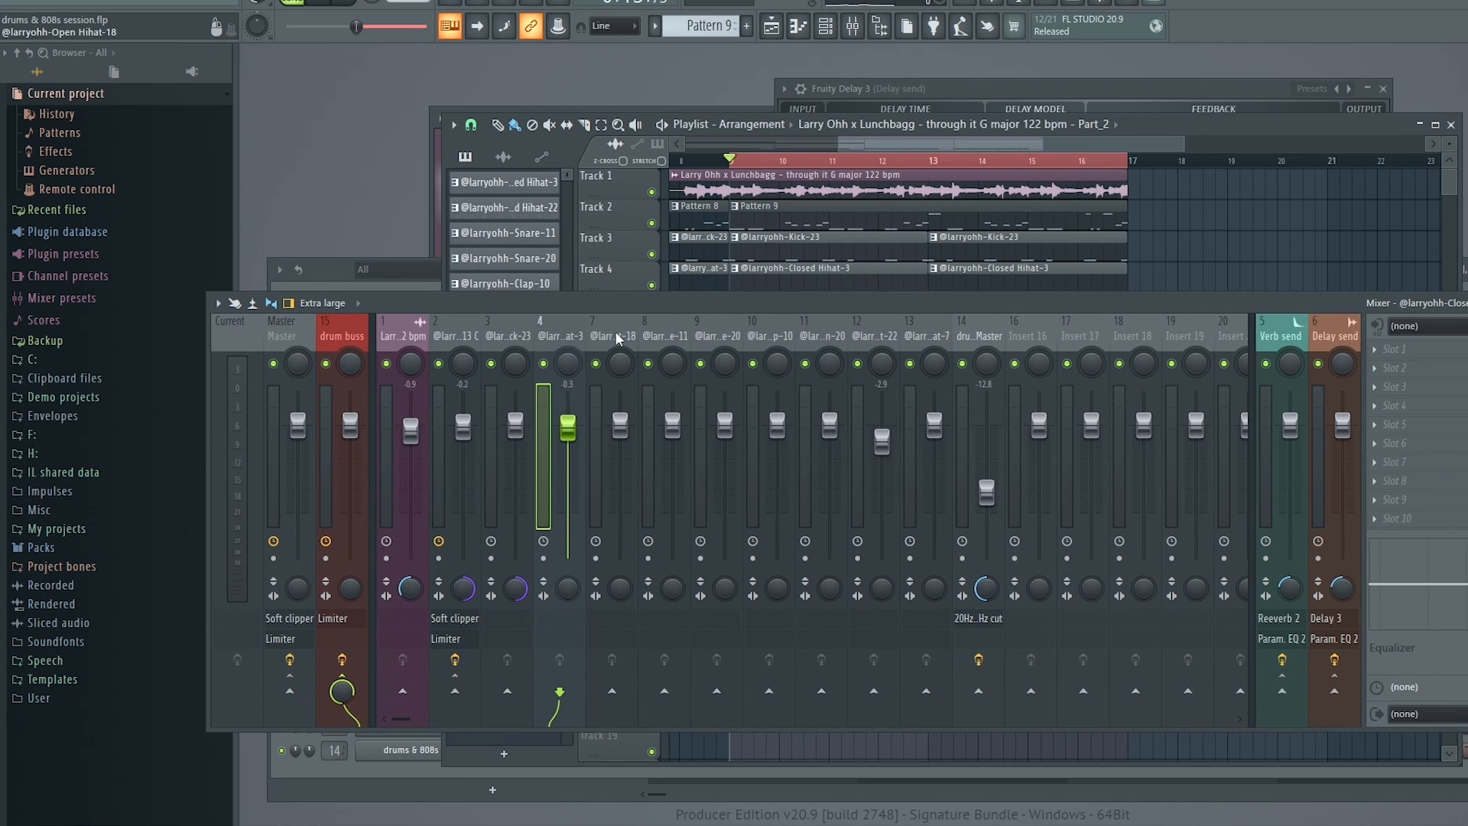
pyautogui.press('space')
pyautogui.press('space')
pyautogui.press('space')
pyautogui.press('space')
# Solo Closed Hihat-22, move it to mixer track 7 beside Closed Hihat-3, and unmute Closed Hihat-3 with it.
pyautogui.click(876, 344)
pyautogui.rightClick(859, 364)
pyautogui.press('space')
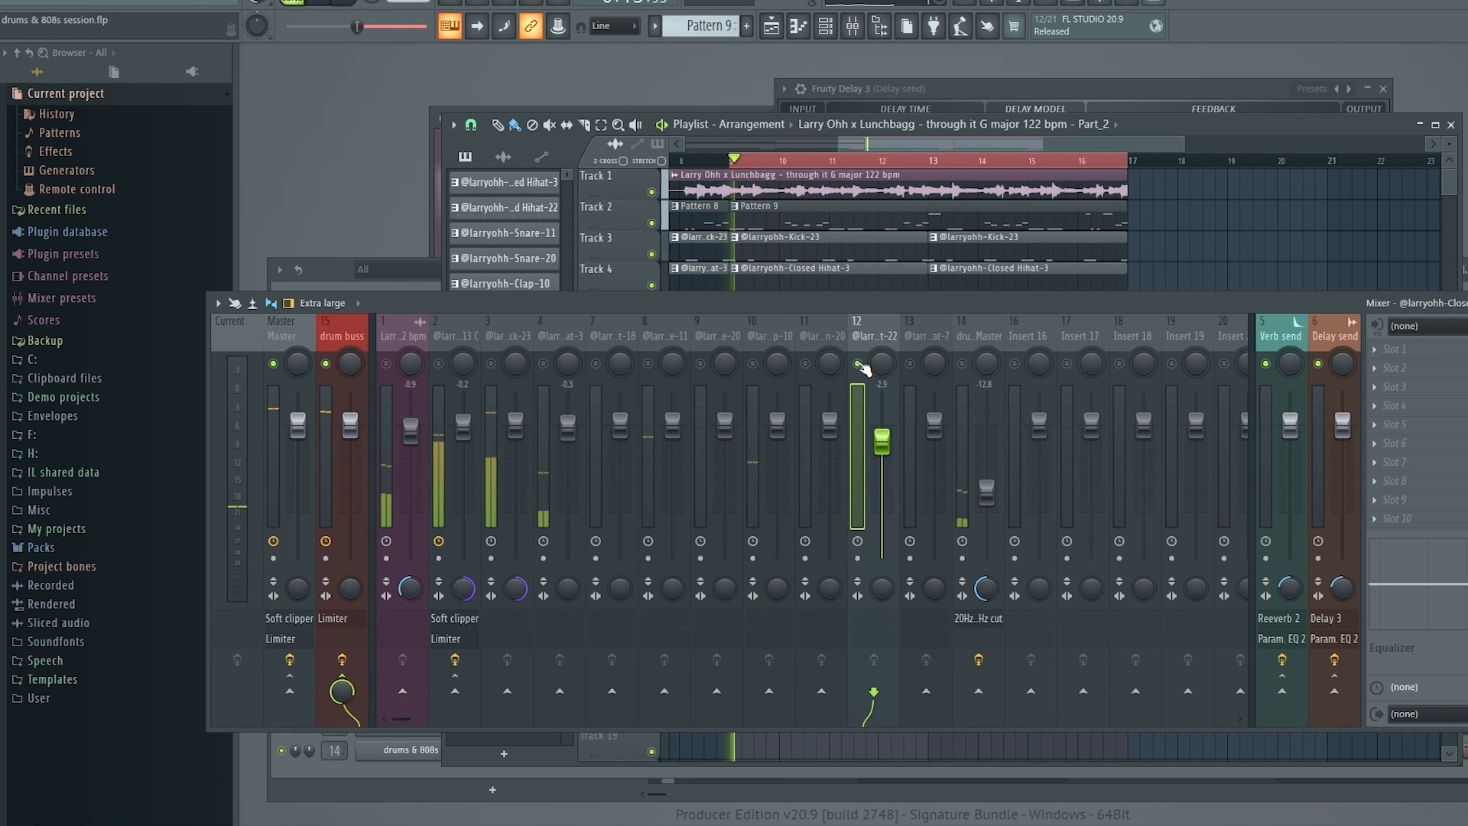
pyautogui.press('space')
pyautogui.moveTo(873, 329); pyautogui.dragTo(611, 327)
pyautogui.click(546, 367)
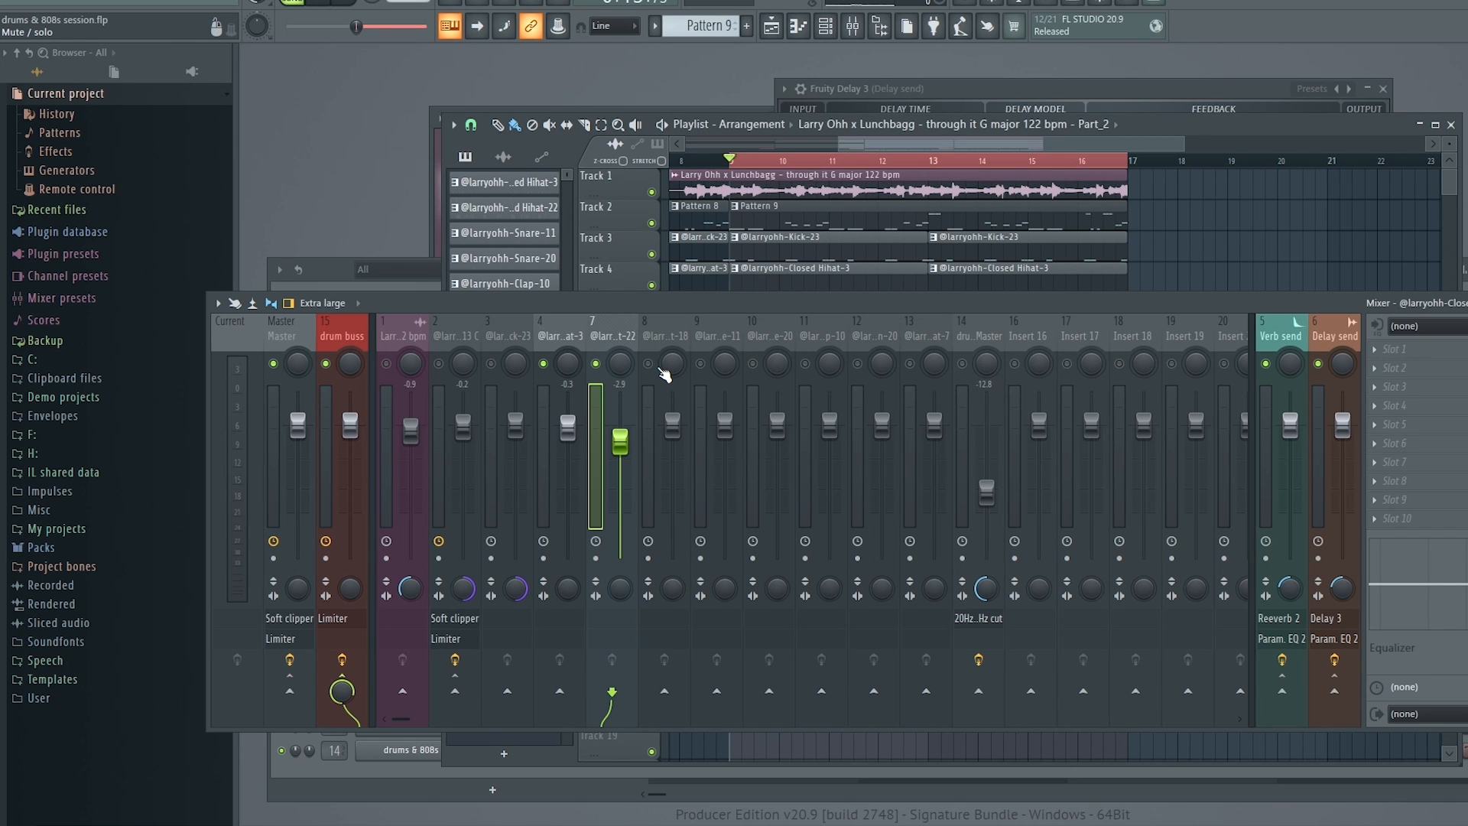
# Pan Closed Hihat-3 31% left and Closed Hihat-22 34% right, and play them with all tracks unmuted.
pyautogui.click(581, 329)
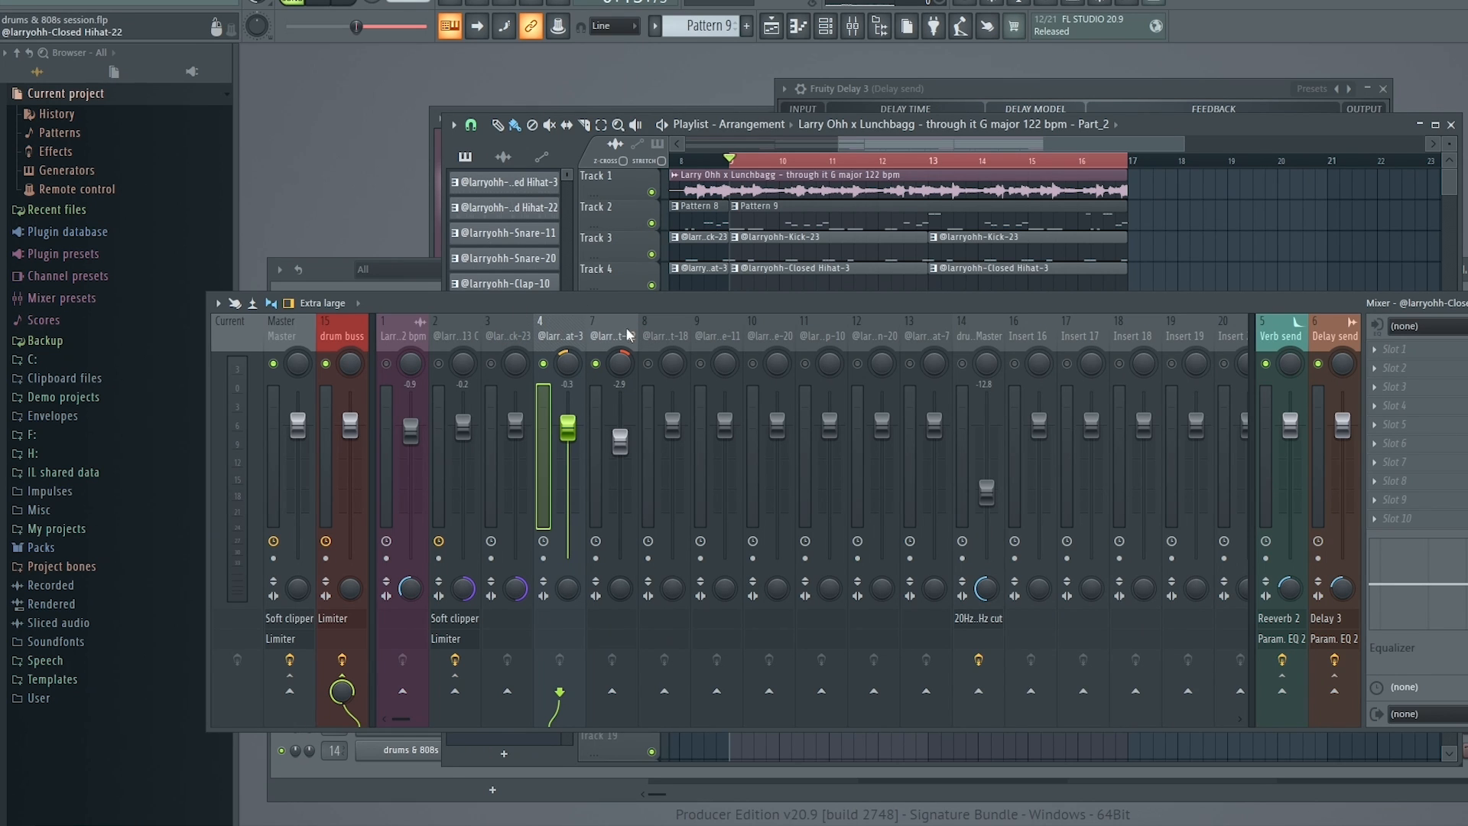
pyautogui.rightClick(543, 364)
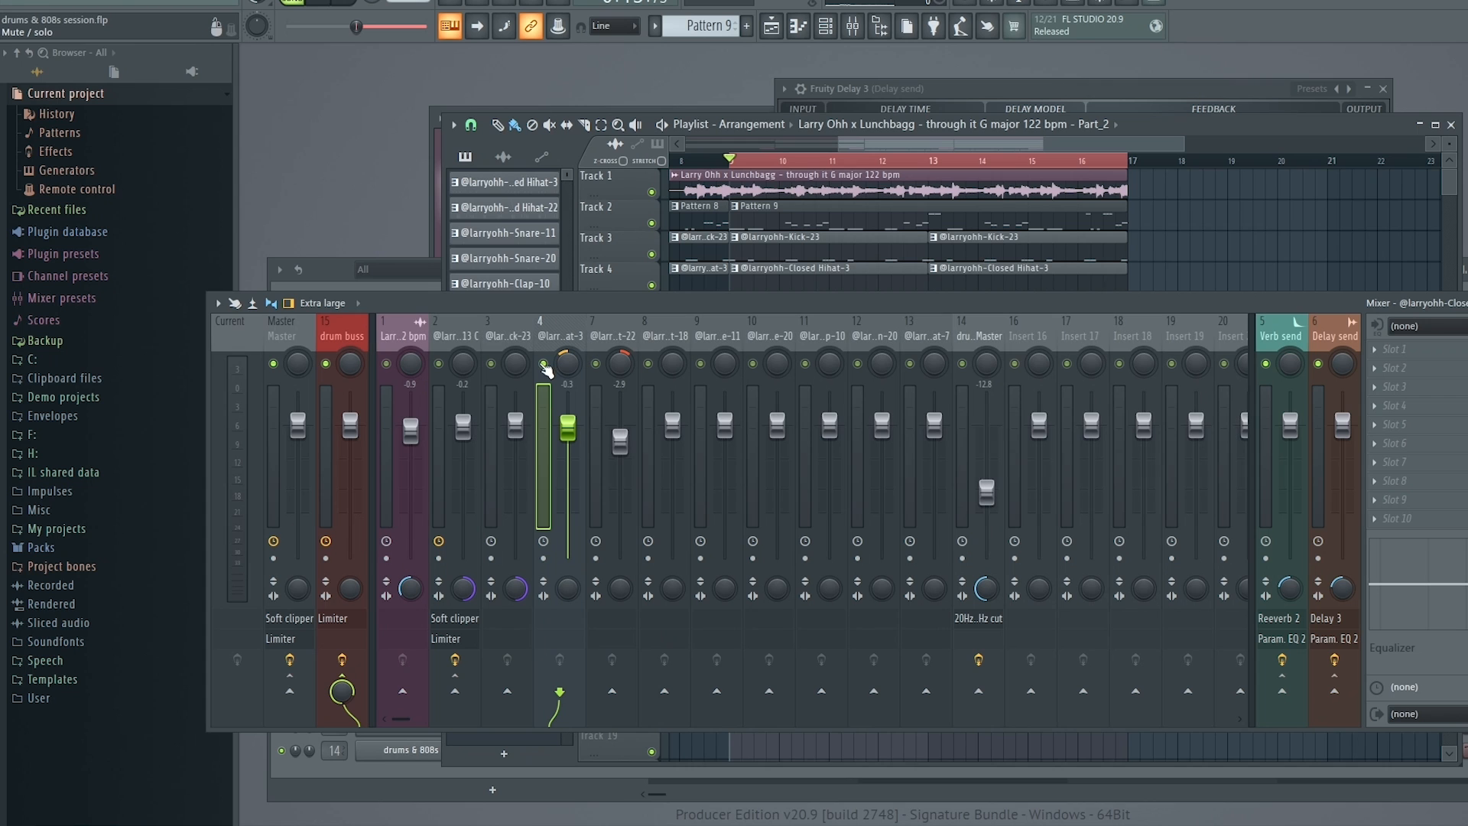
pyautogui.press('space')
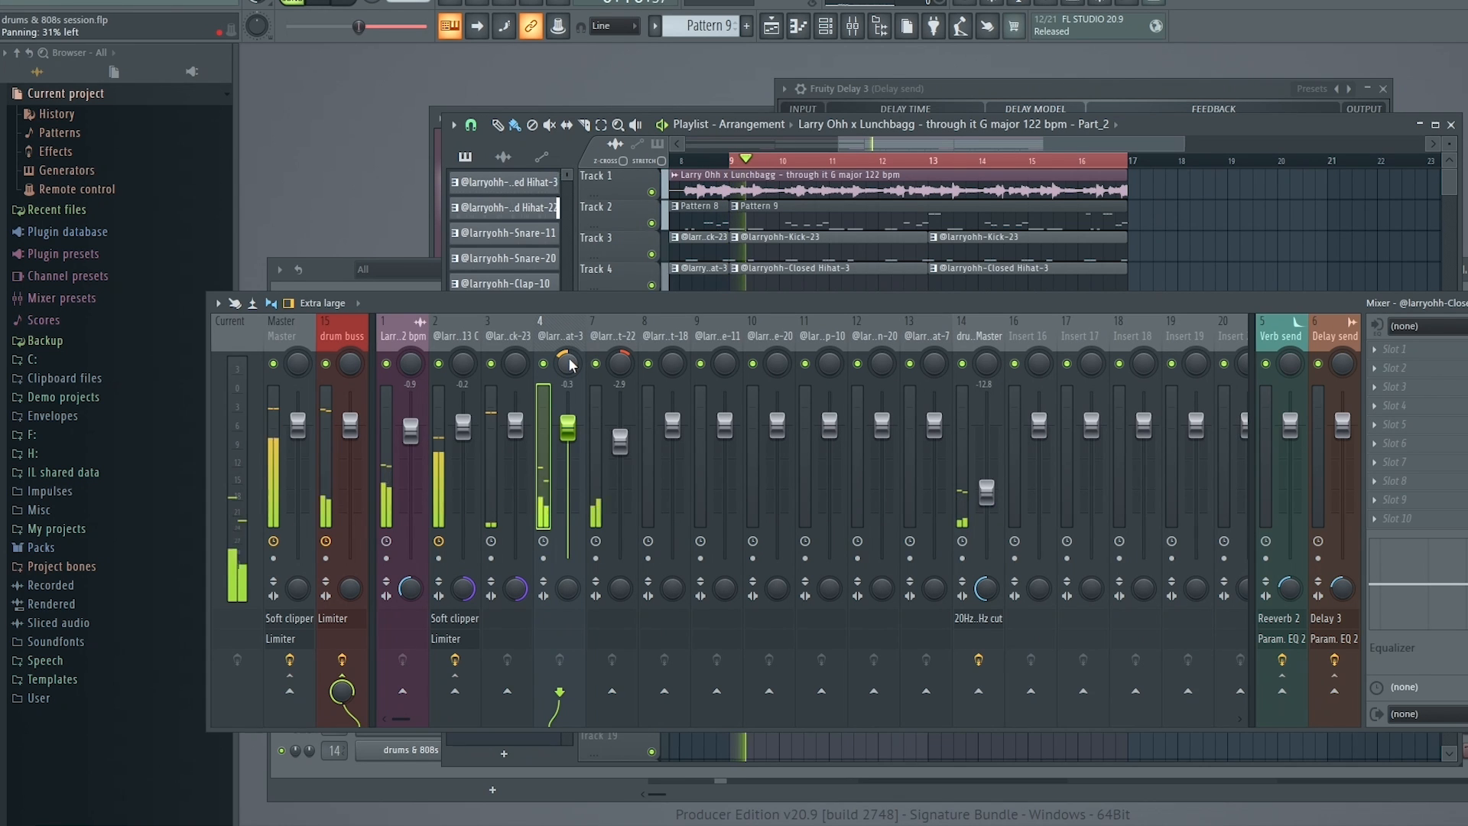
# Lower both closed hi-hats together, with Closed Hihat-3 at -2.4 dB and Closed Hihat-22 at -4.9 dB.
pyautogui.moveTo(563, 335); pyautogui.dragTo(615, 332)
pyautogui.moveTo(620, 441); pyautogui.dragTo(621, 454)
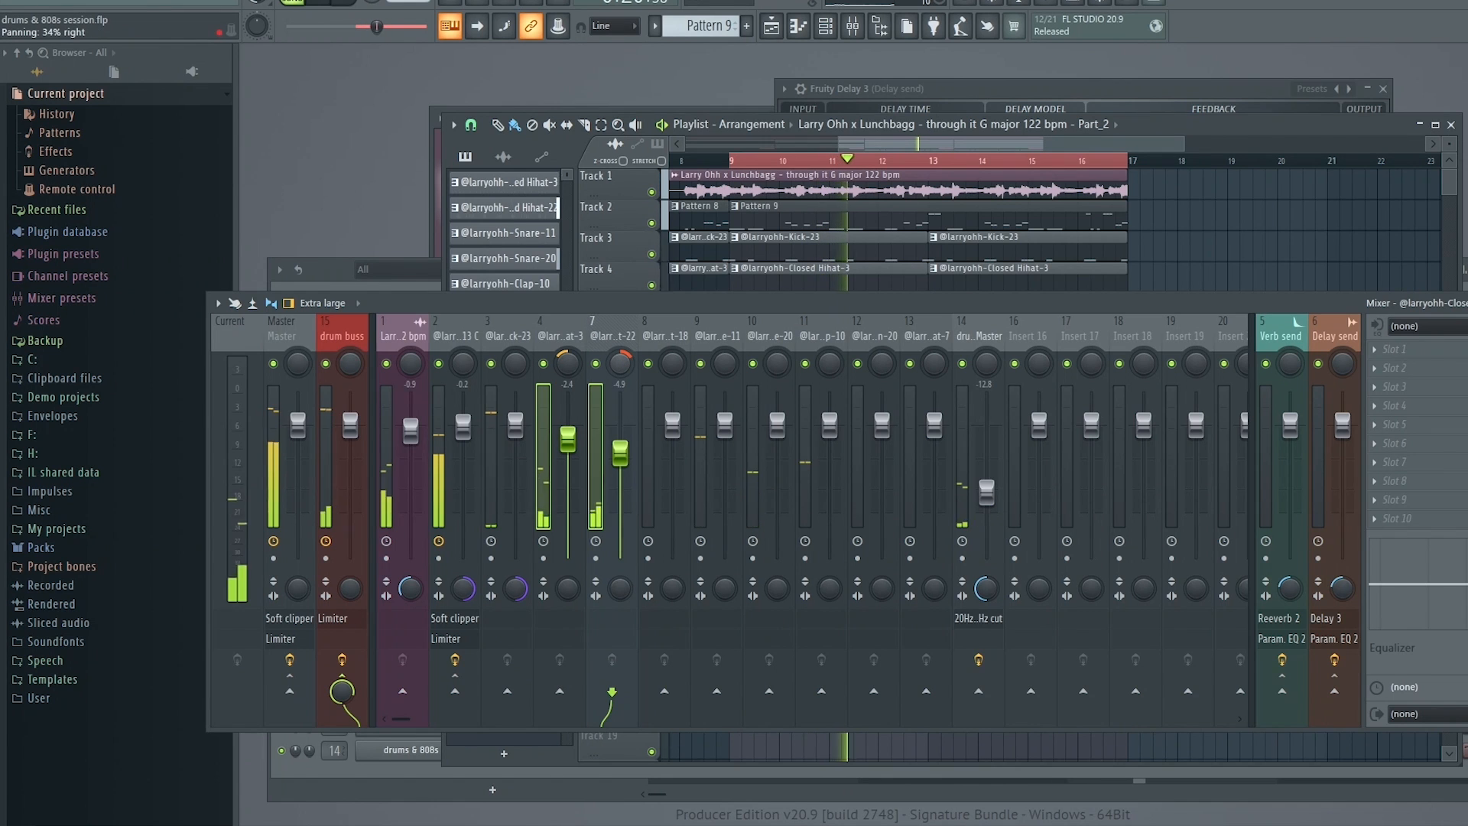
pyautogui.click(651, 340)
pyautogui.click(621, 337)
pyautogui.click(573, 340)
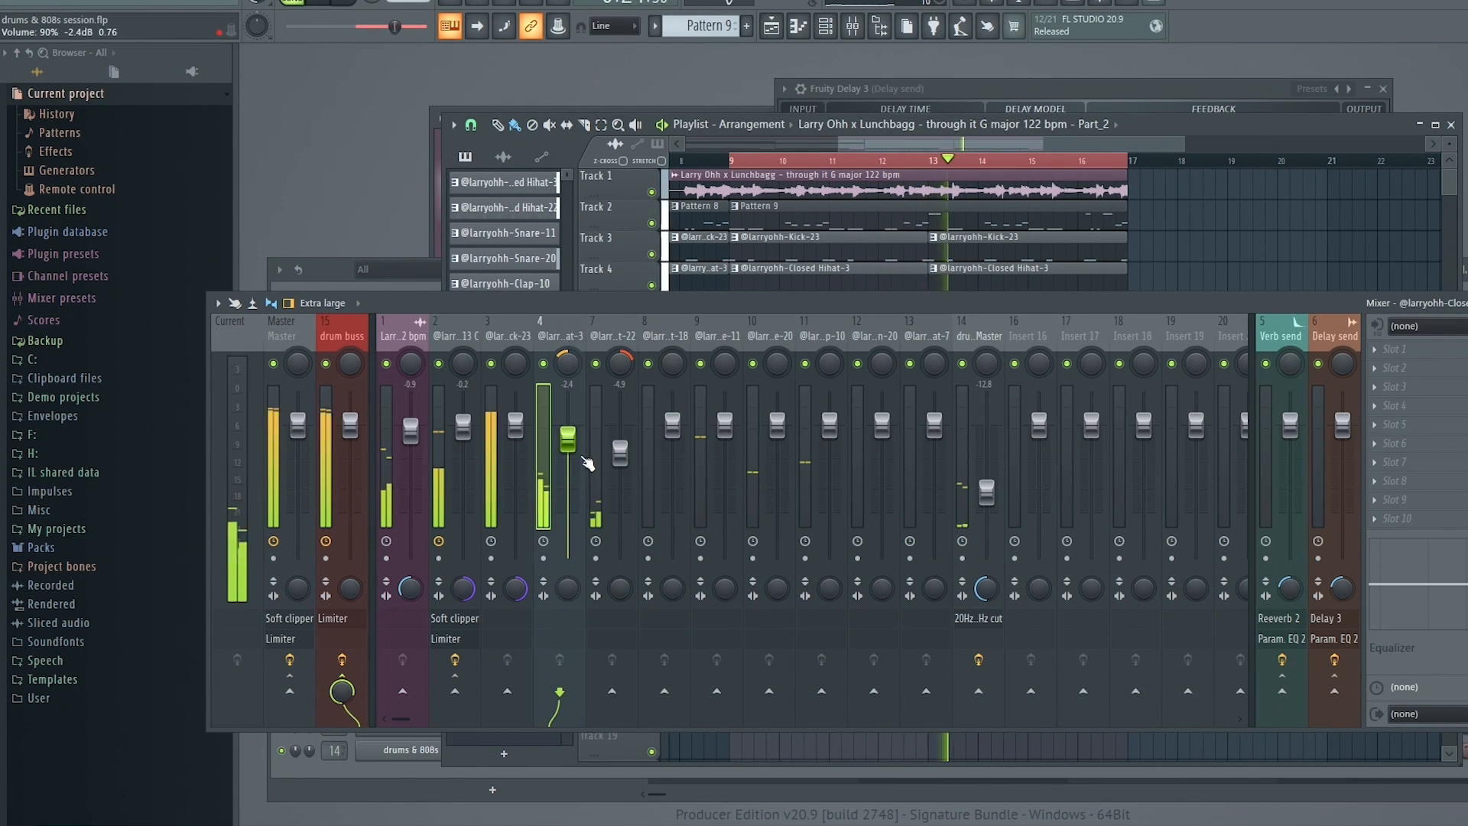
# Set Closed Hihat-22 to -2.7 dB and Closed Hihat-3 to -2.9 dB during playback, narrowing their panning with Closed Hihat-3 at 27% left.
pyautogui.moveTo(623, 456); pyautogui.dragTo(626, 436)
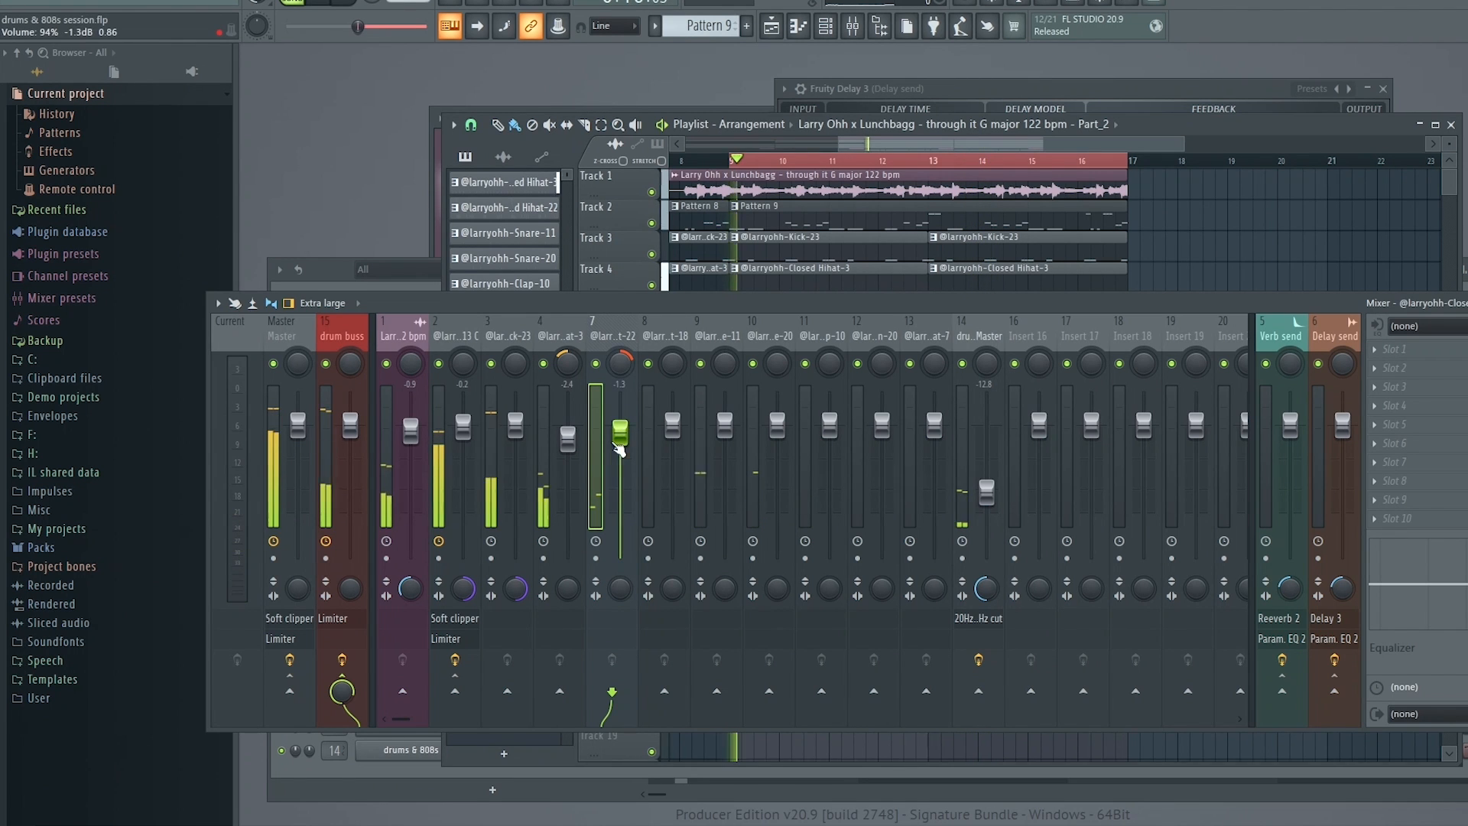
pyautogui.moveTo(620, 434); pyautogui.dragTo(621, 440)
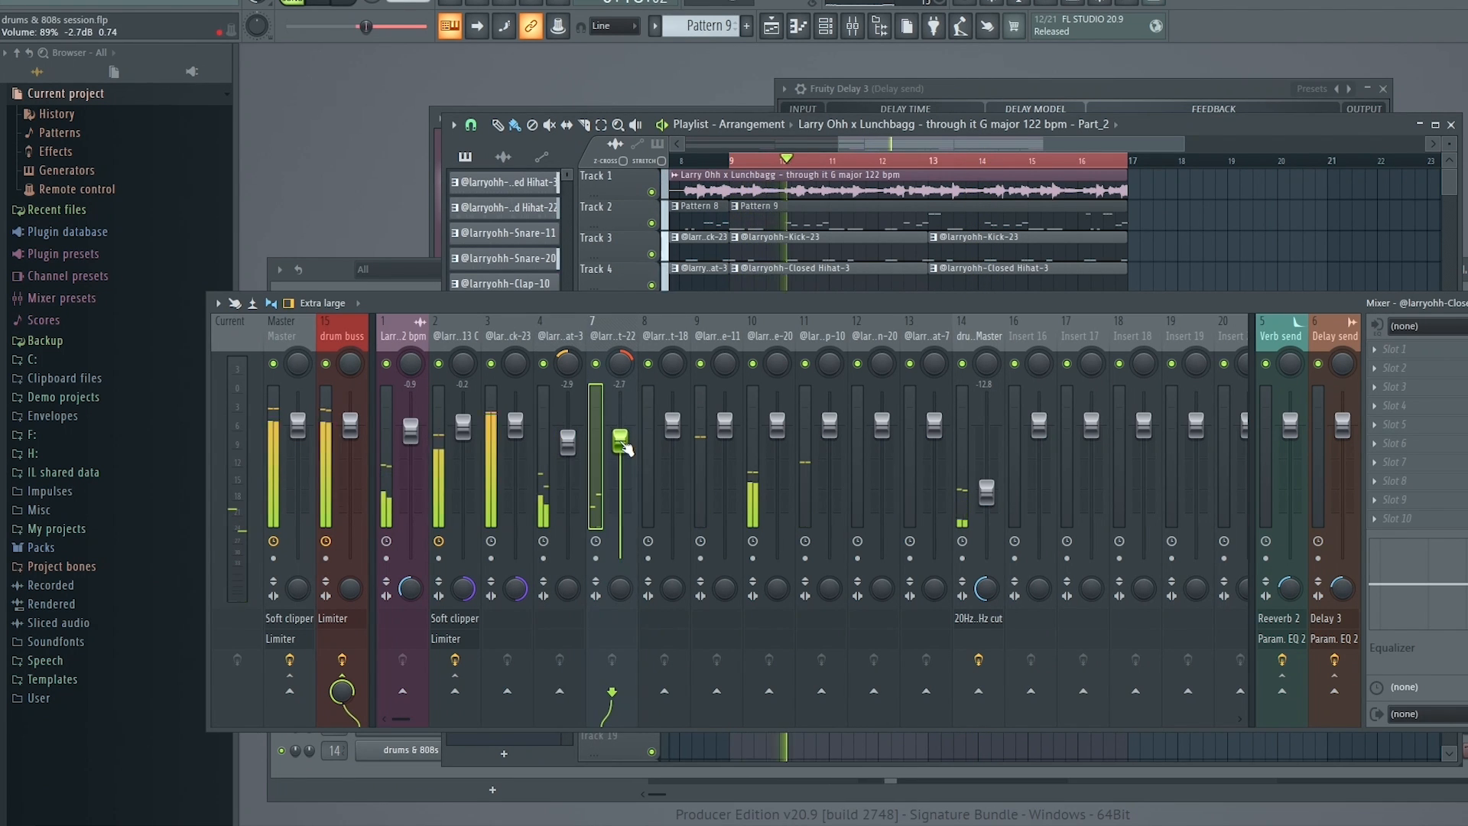
pyautogui.moveTo(627, 372); pyautogui.dragTo(627, 375)
pyautogui.click(568, 368)
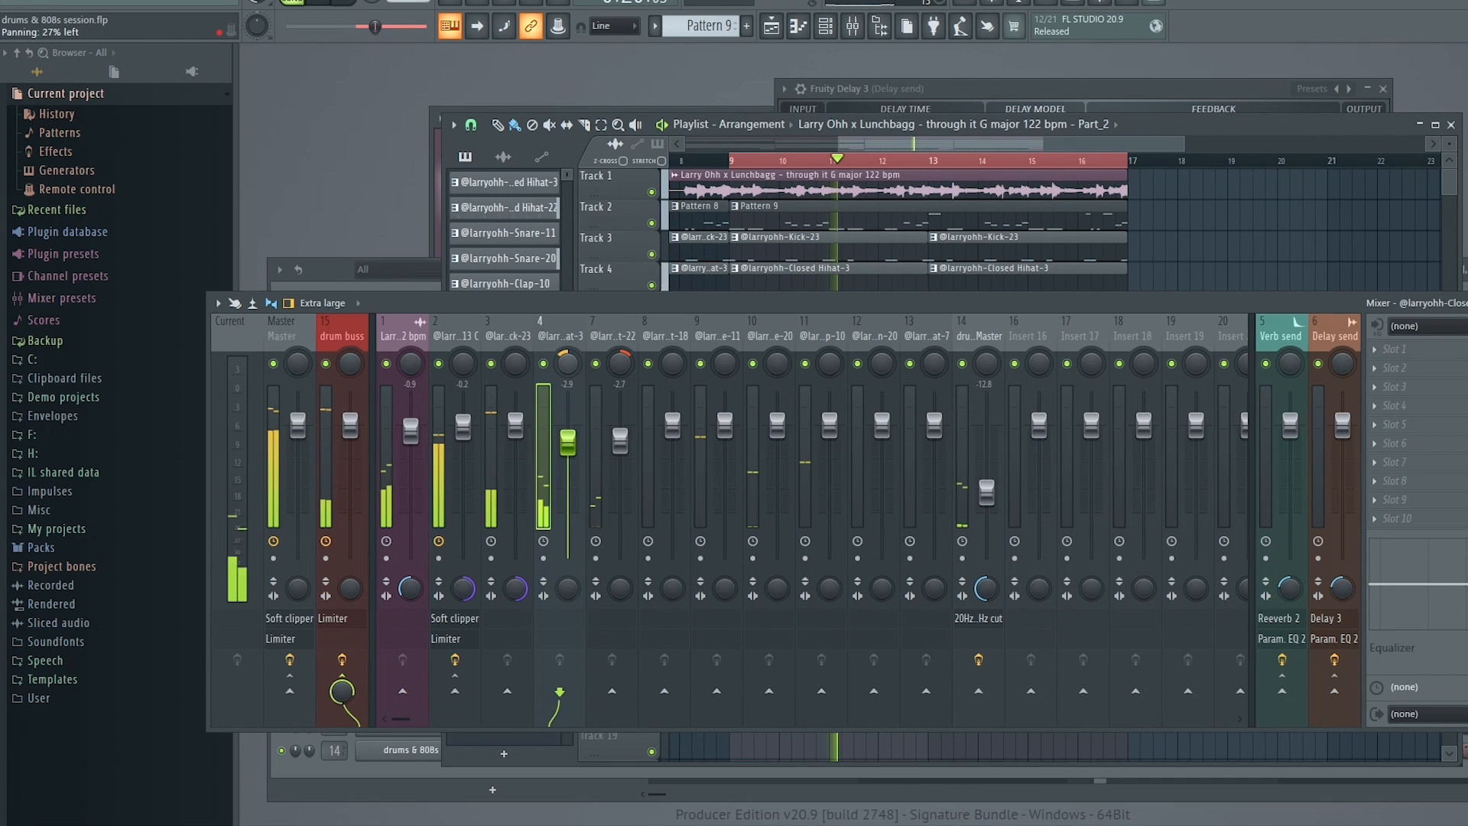
pyautogui.click(603, 377)
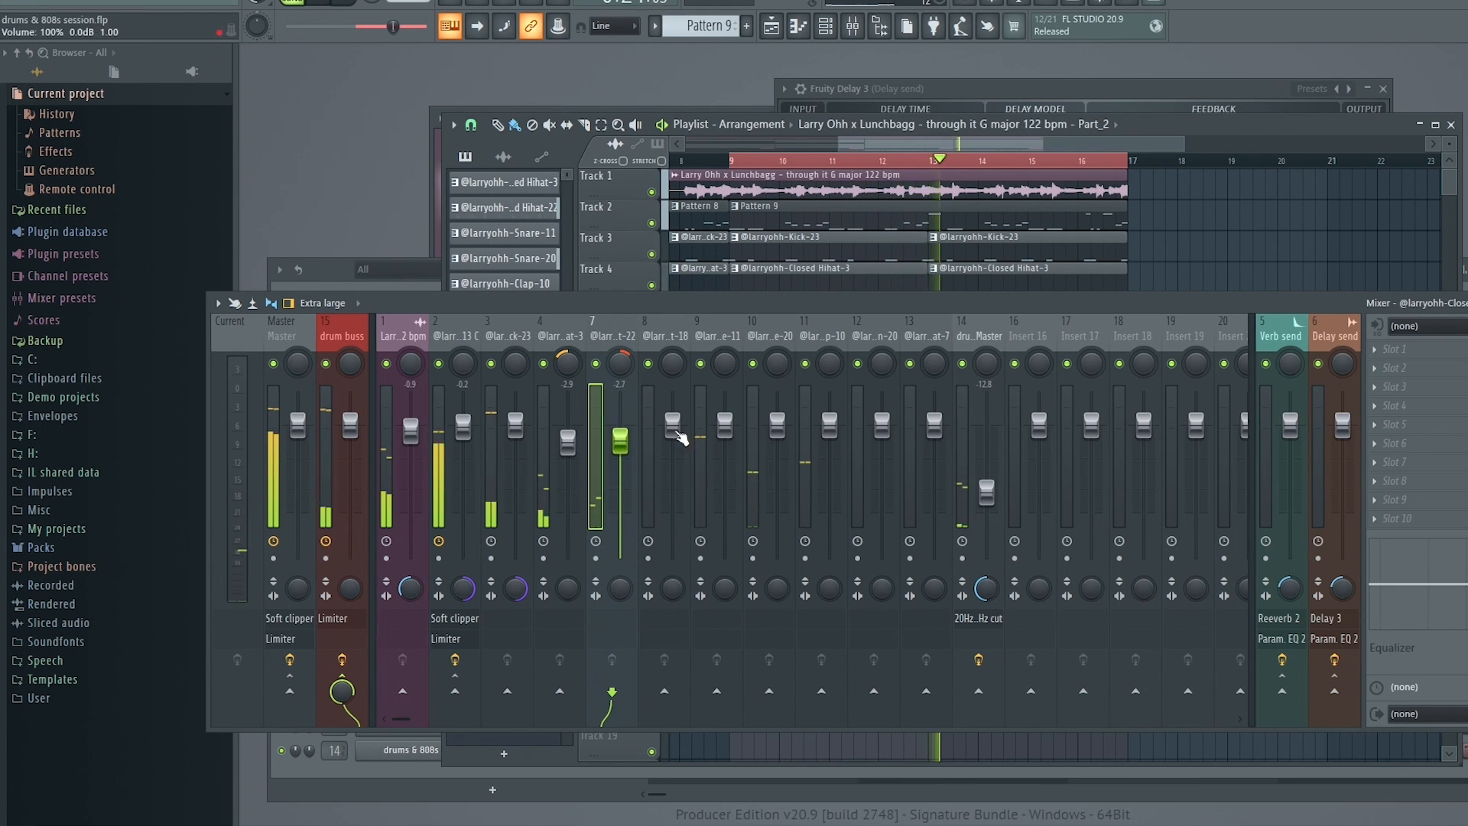
pyautogui.click(569, 343)
pyautogui.click(629, 361)
# Route Closed Hihat-3 to the Verb send and load Fruity Reeverb 2 in its first effect slot with a 4.0 kHz high cut.
pyautogui.click(564, 340)
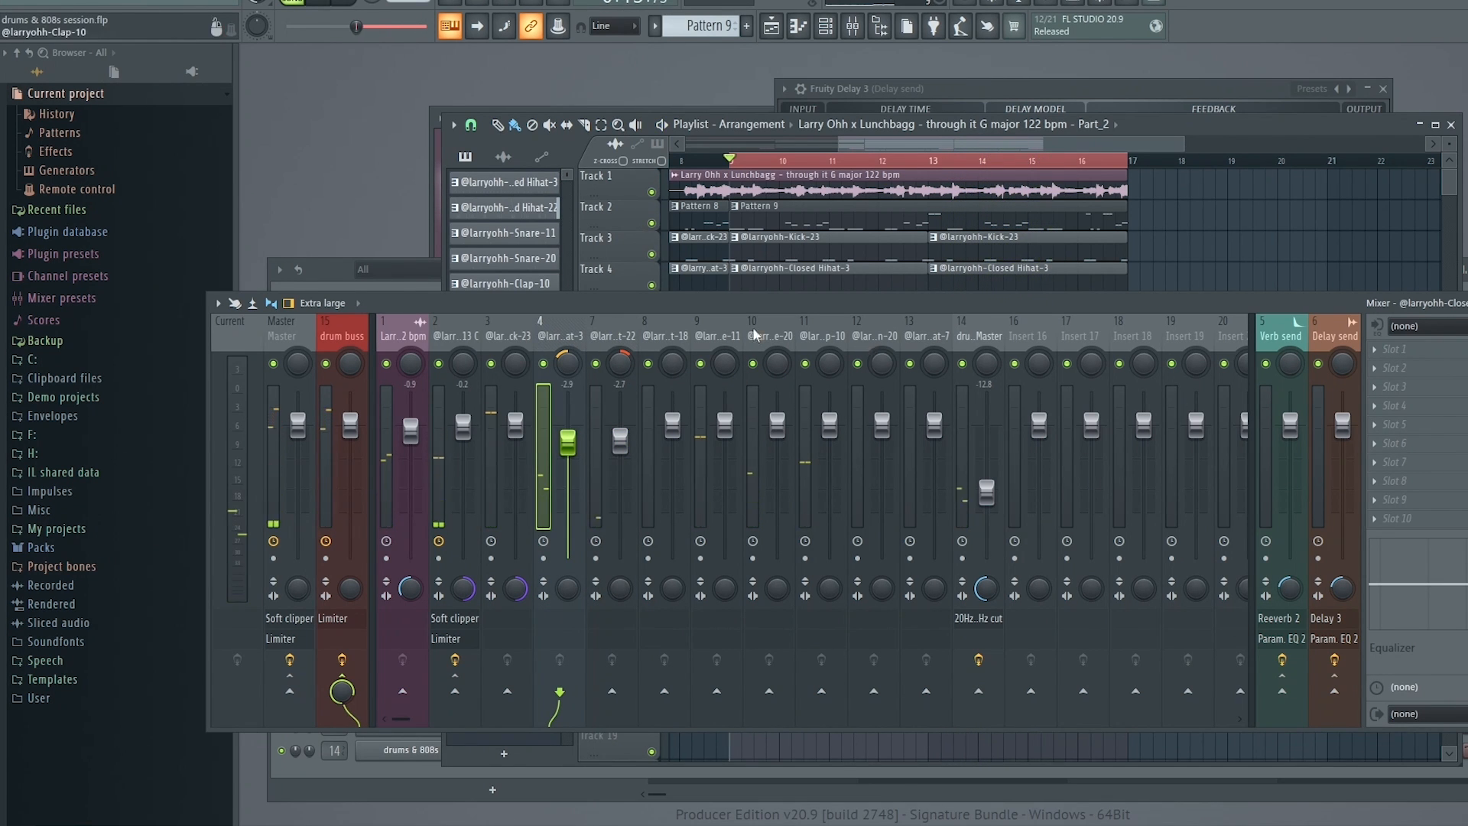
pyautogui.click(1278, 693)
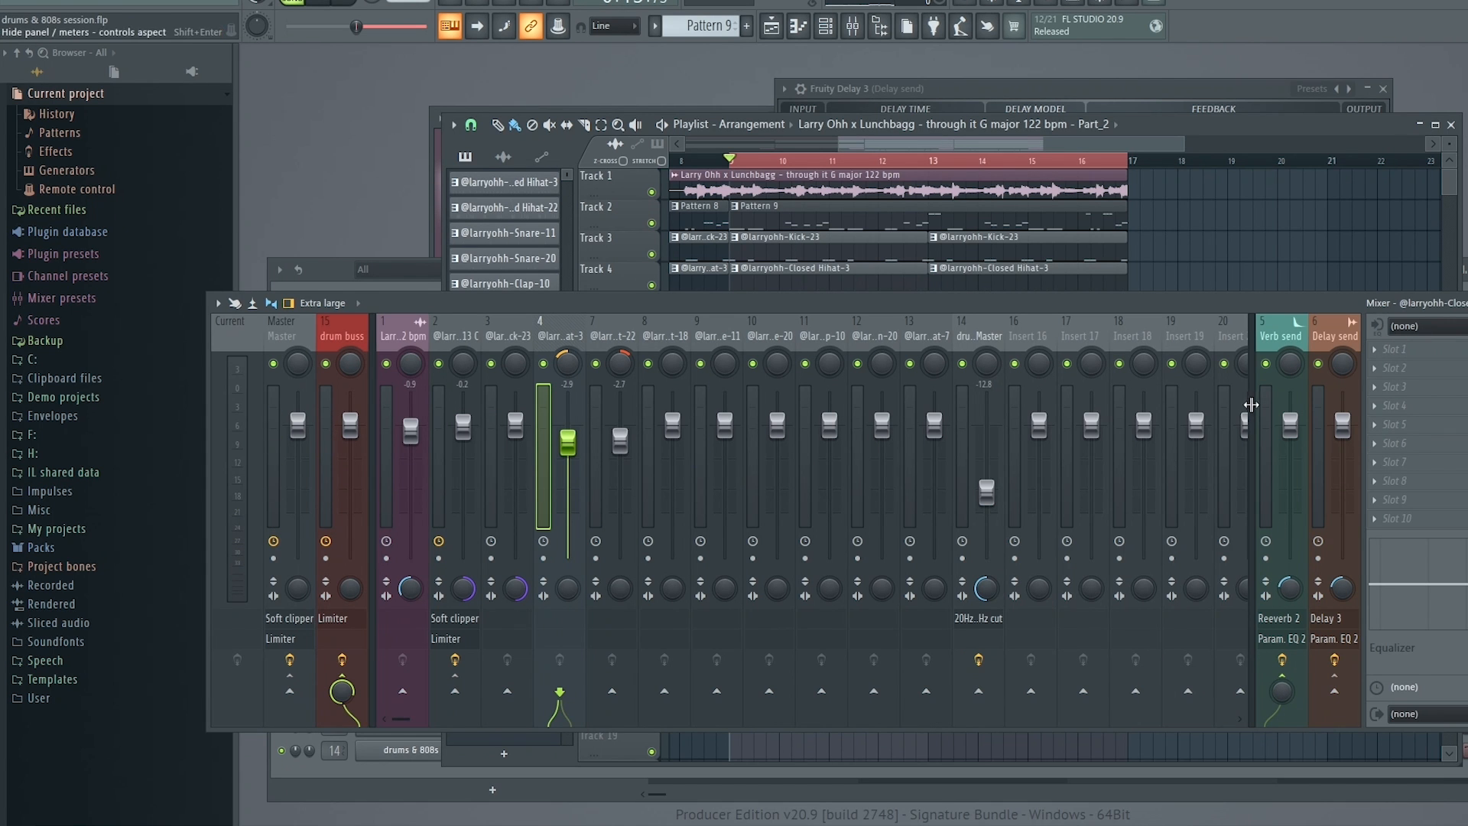
pyautogui.click(1395, 350)
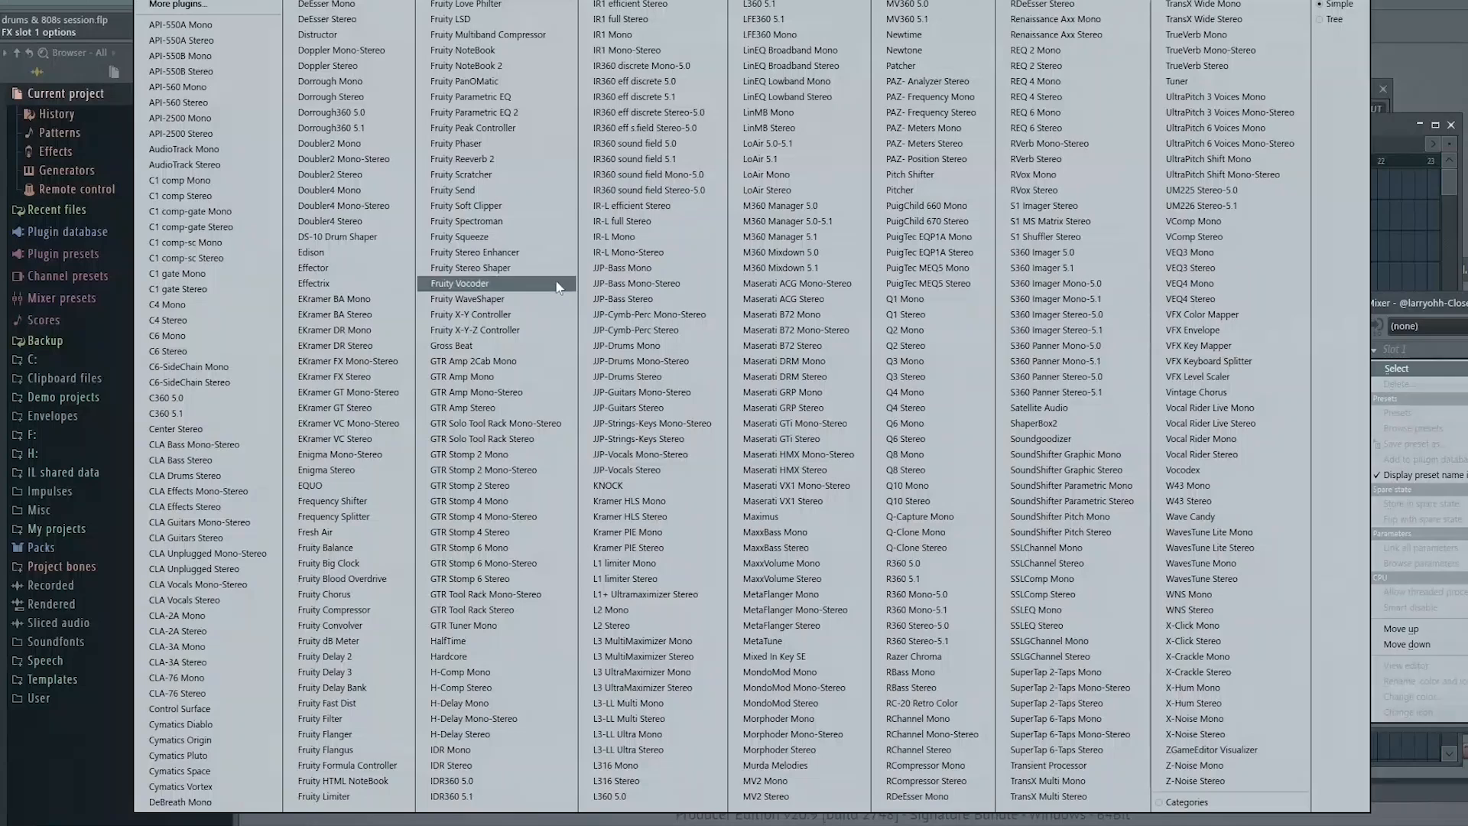
pyautogui.click(535, 172)
pyautogui.moveTo(111, 149)
pyautogui.mouseDown()
pyautogui.moveTo(111, 111)
pyautogui.moveTo(111, 195)
pyautogui.moveTo(111, 177)
pyautogui.mouseUp()
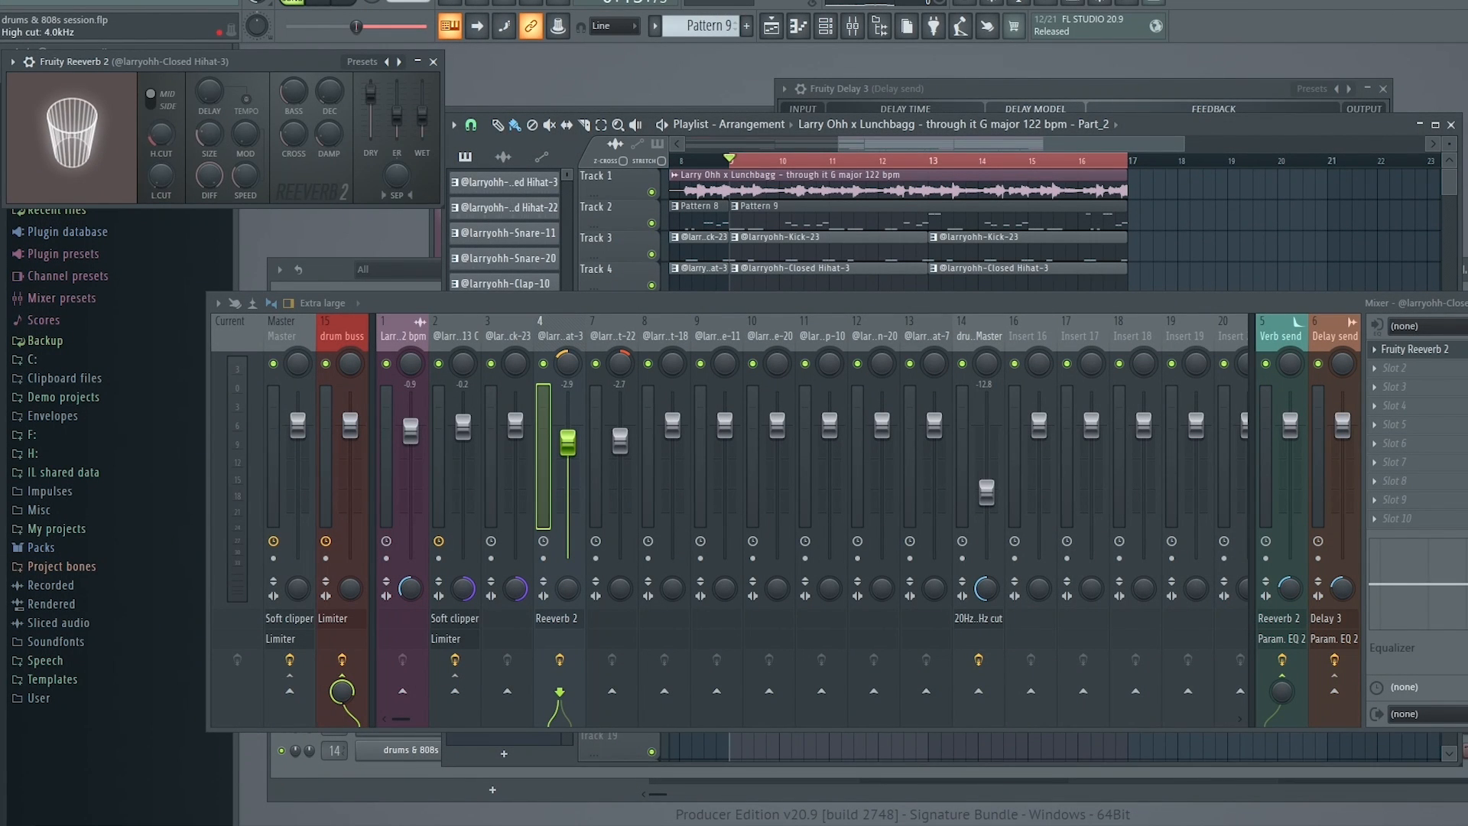
# Solo Closed Hihat-3 during playback, adjust its reverb's high cut and wet level, and bring the other tracks back in.
pyautogui.rightClick(544, 363)
pyautogui.press('space')
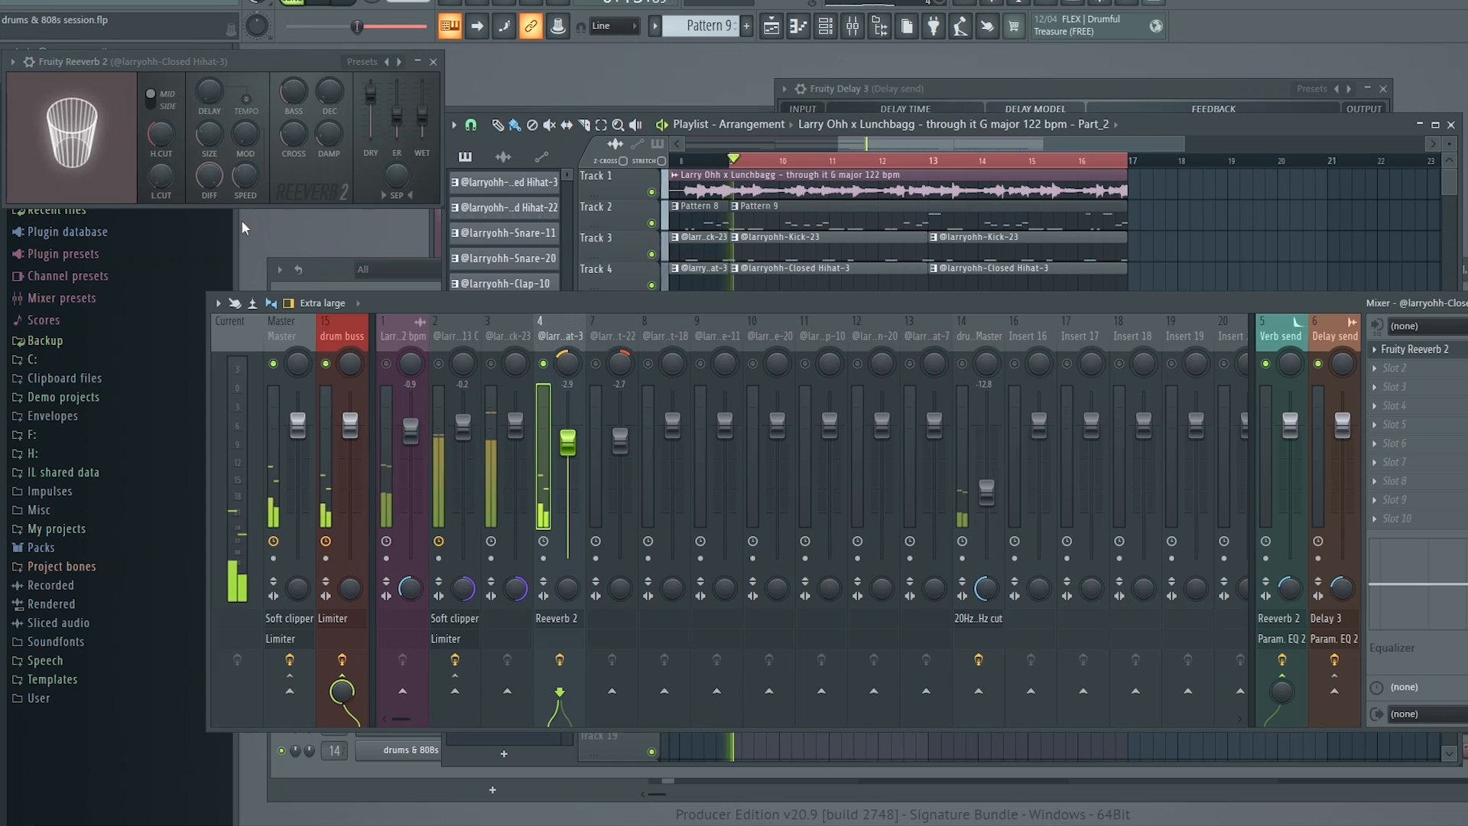
pyautogui.moveTo(161, 134); pyautogui.dragTo(161, 187)
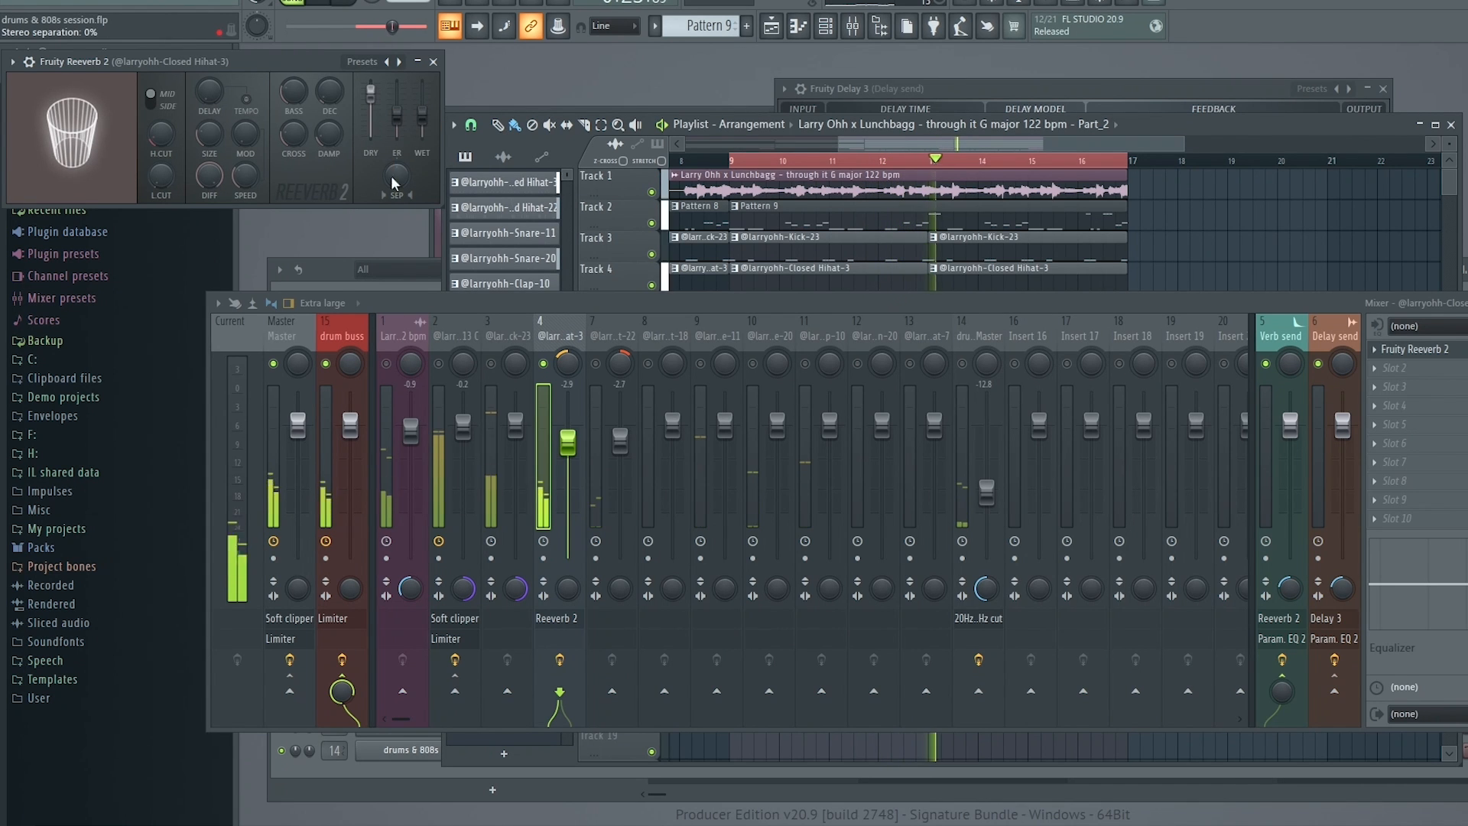
pyautogui.moveTo(422, 113); pyautogui.dragTo(422, 107)
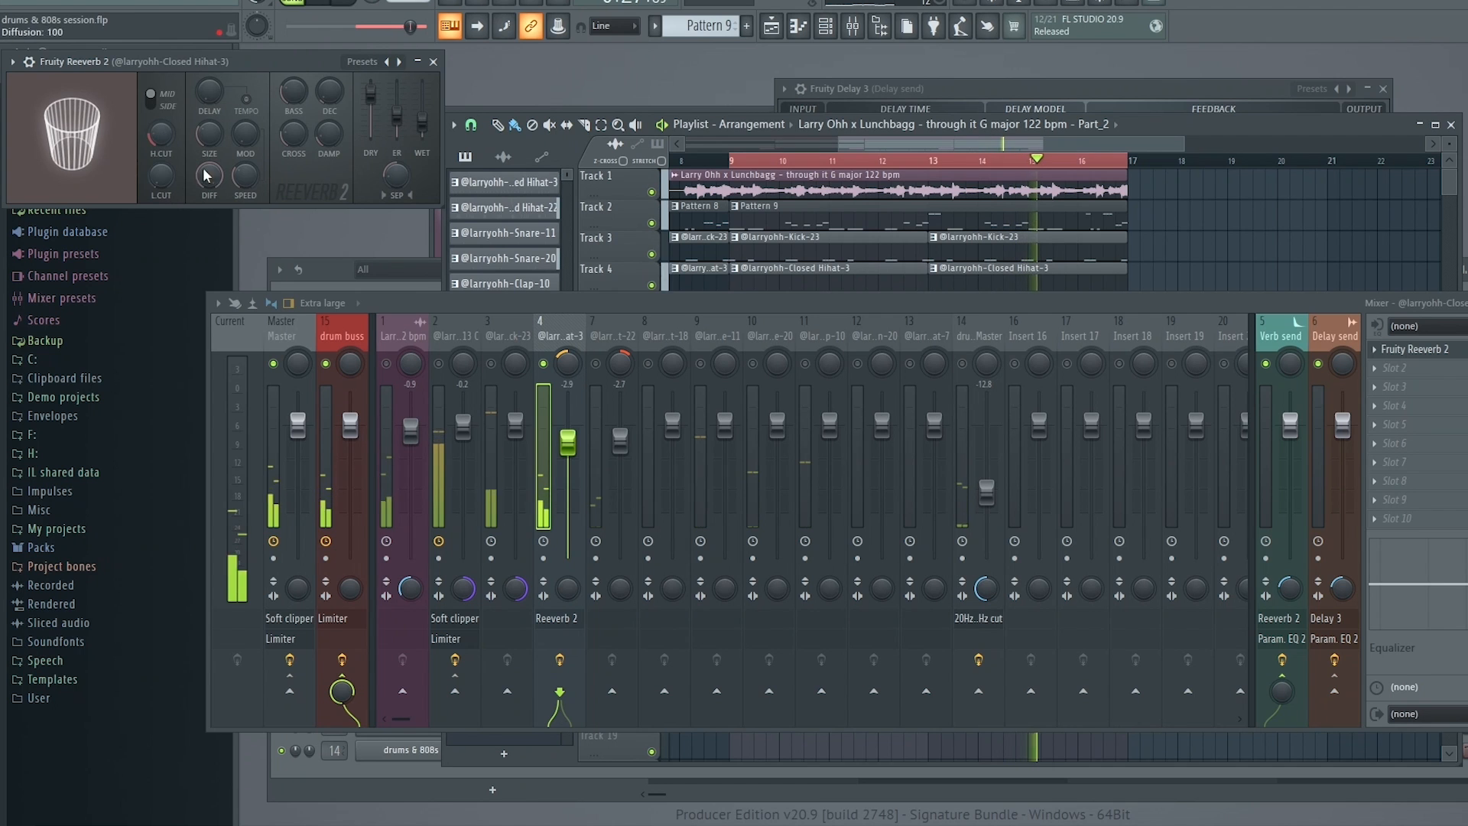
pyautogui.click(595, 363)
pyautogui.rightClick(544, 364)
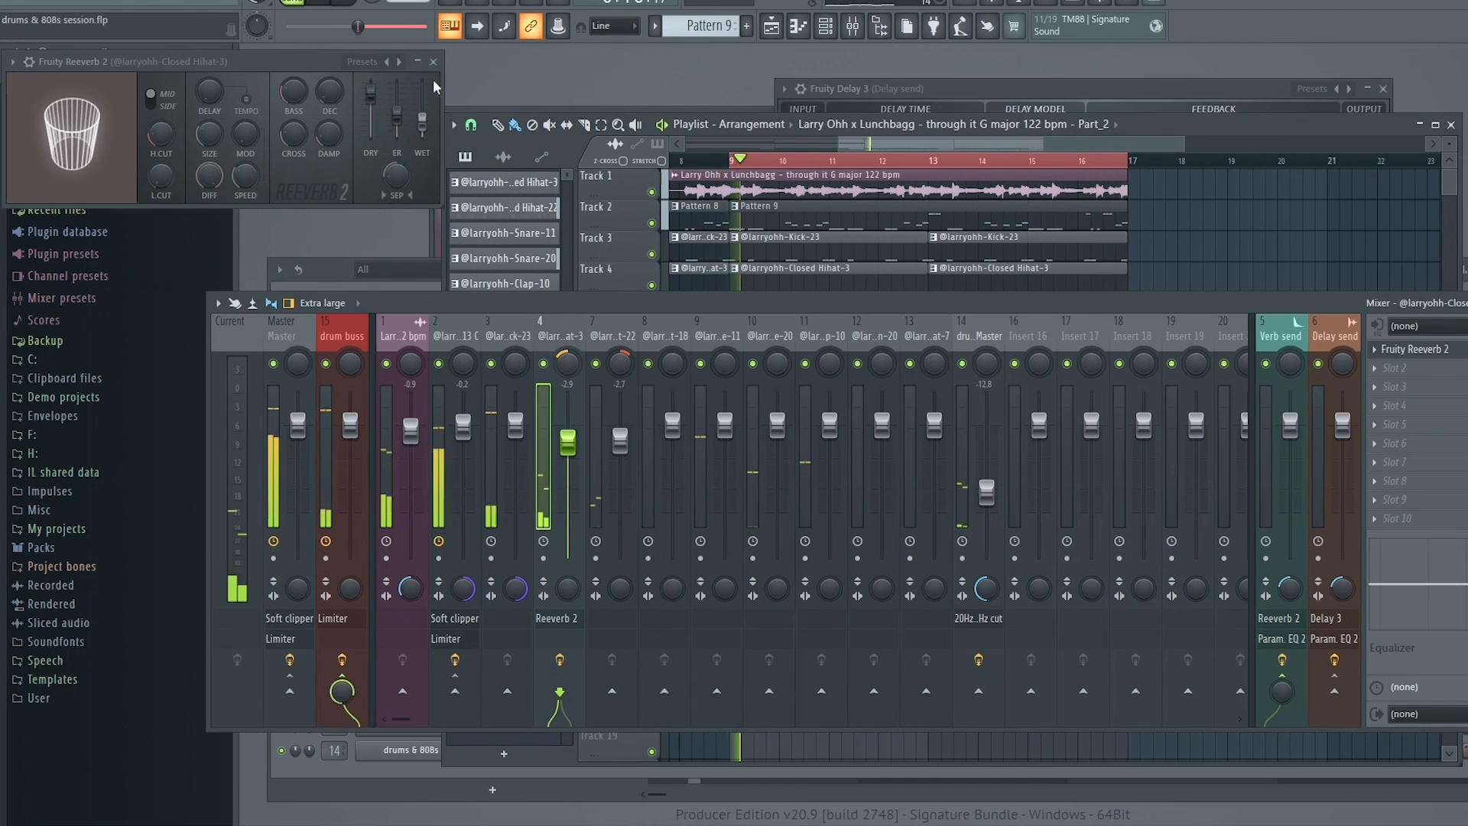
# Adjust the reverb's high cut and low cut against the full mix, and lower Closed Hihat-3 to -3.5 dB.
pyautogui.moveTo(162, 135); pyautogui.dragTo(161, 103)
pyautogui.moveTo(161, 176); pyautogui.dragTo(160, 147)
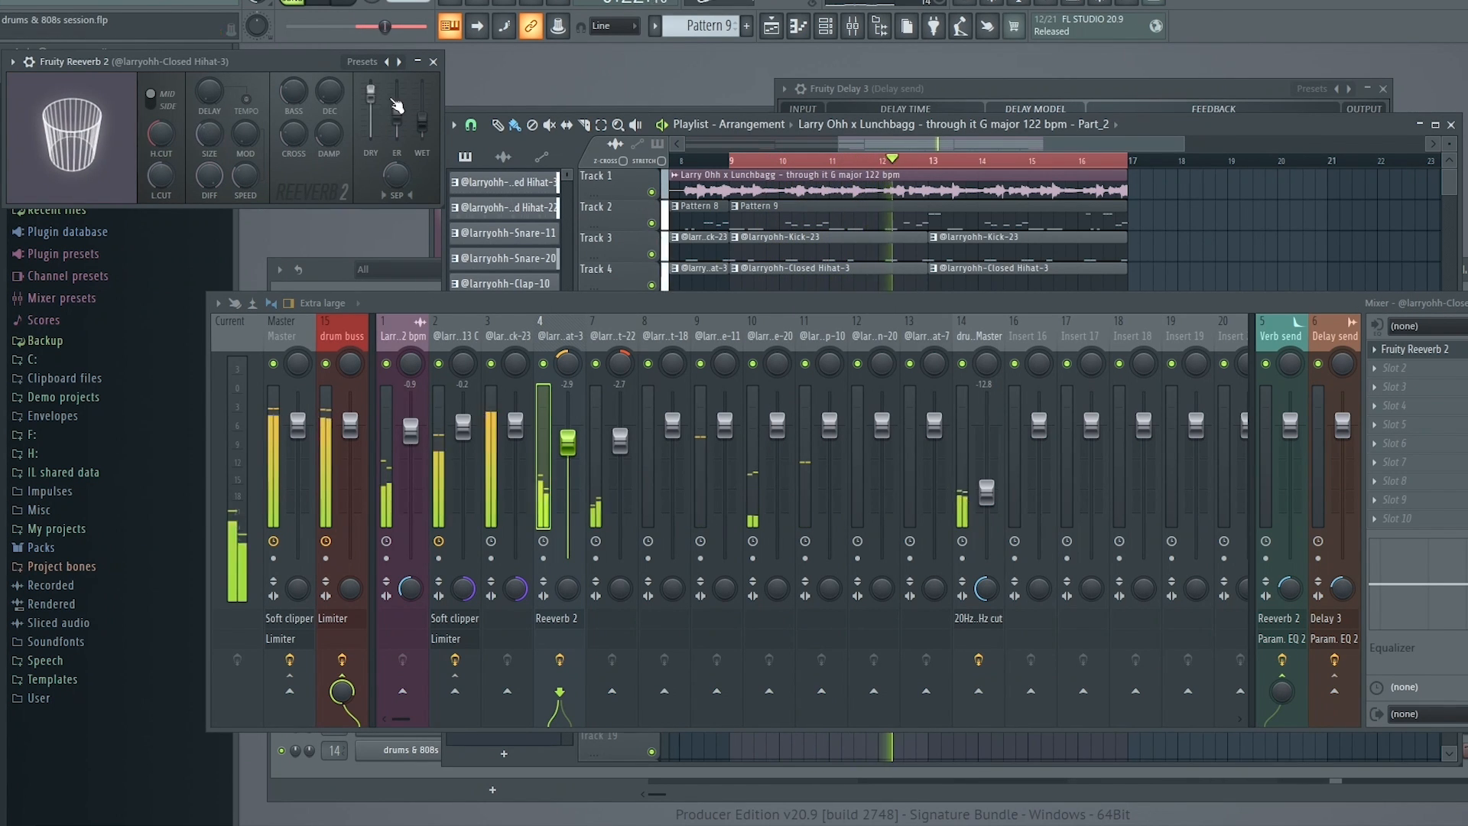
pyautogui.moveTo(568, 445); pyautogui.dragTo(568, 448)
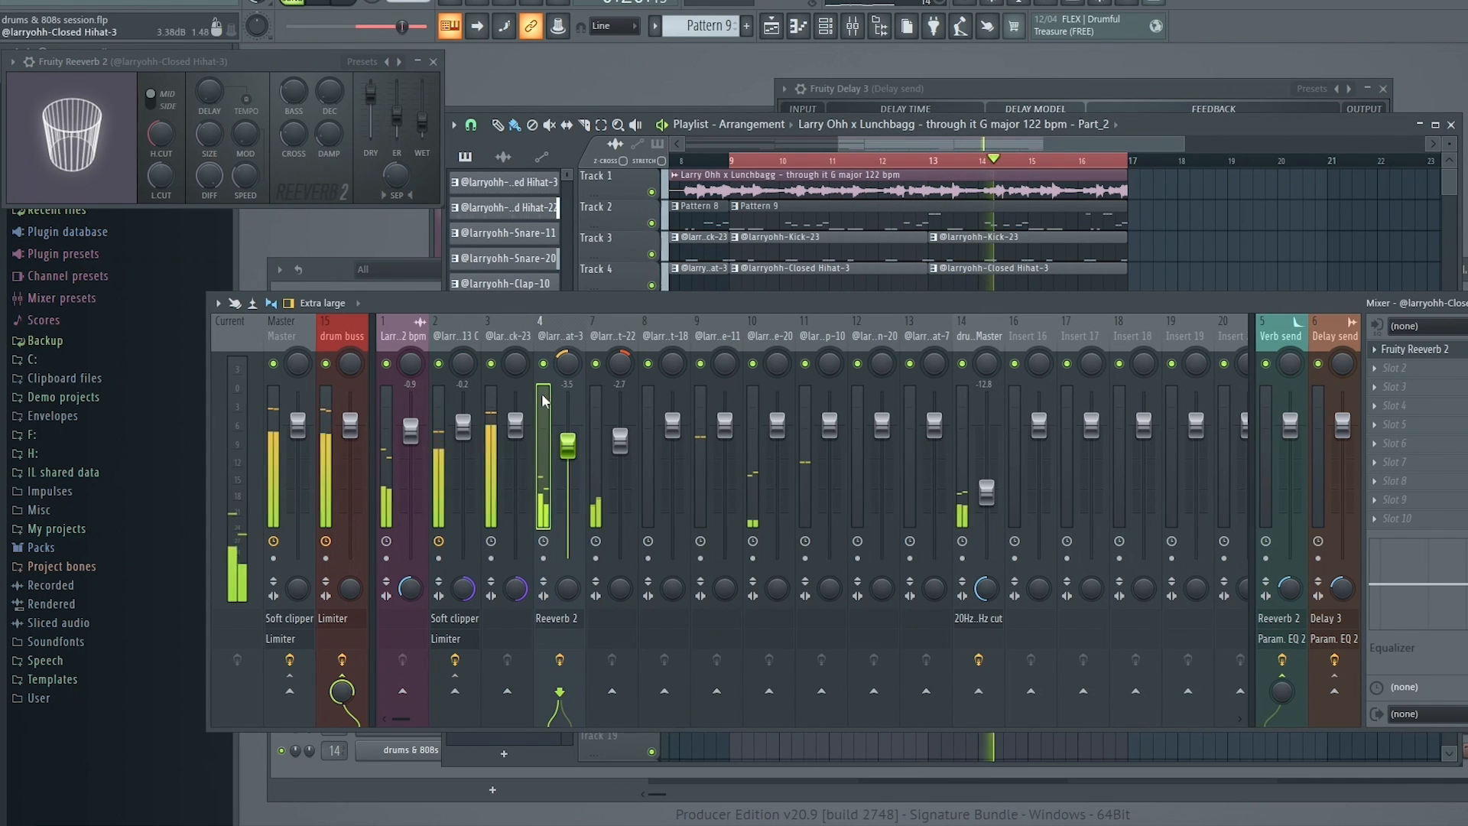
pyautogui.press('space')
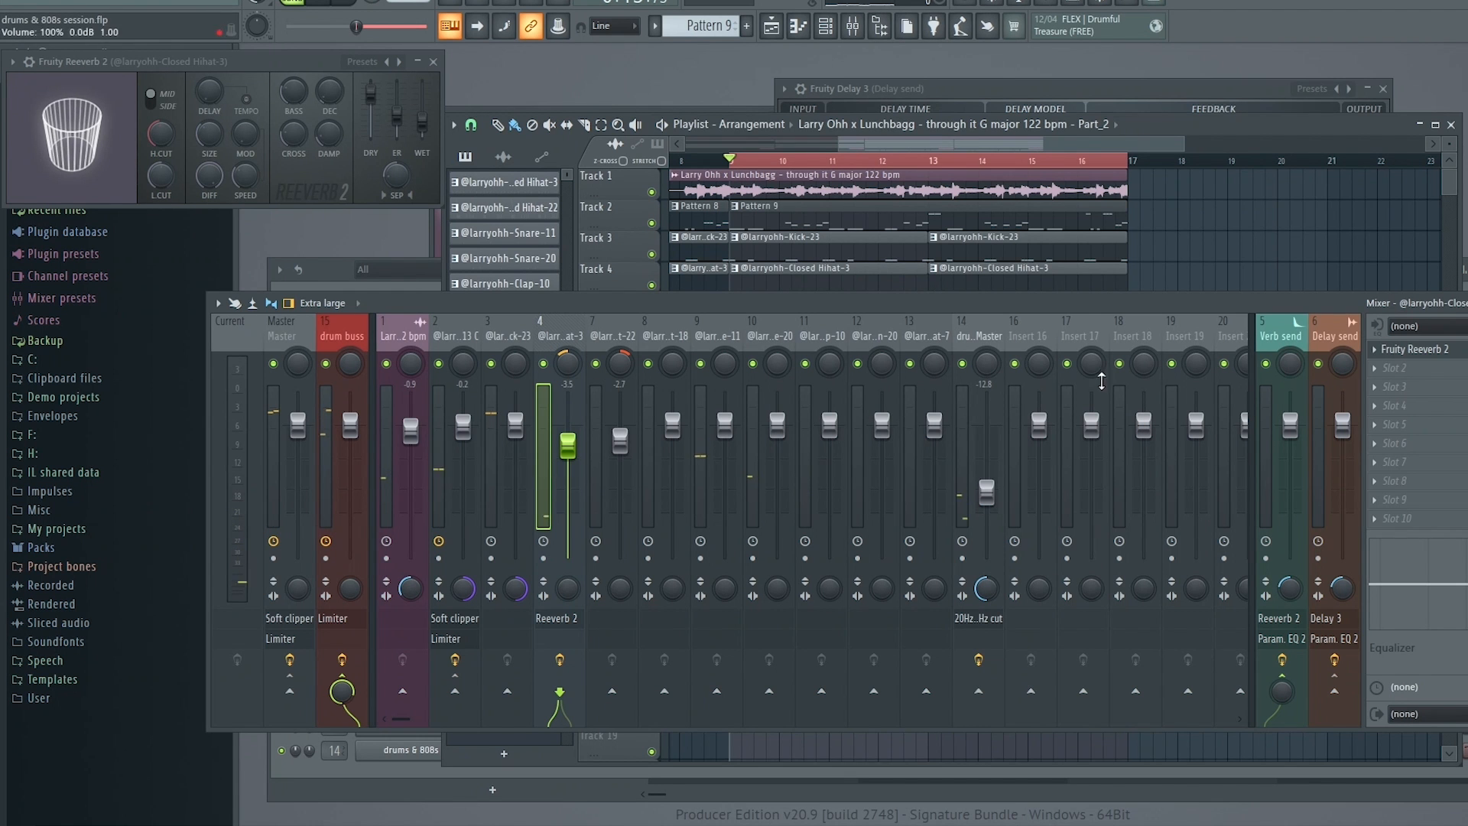
# Copy the Fruity Reeverb 2 settings from Closed Hihat-3 to Closed Hihat-22, and lower Closed Hihat-22 to -3.1 dB.
pyautogui.click(1381, 356)
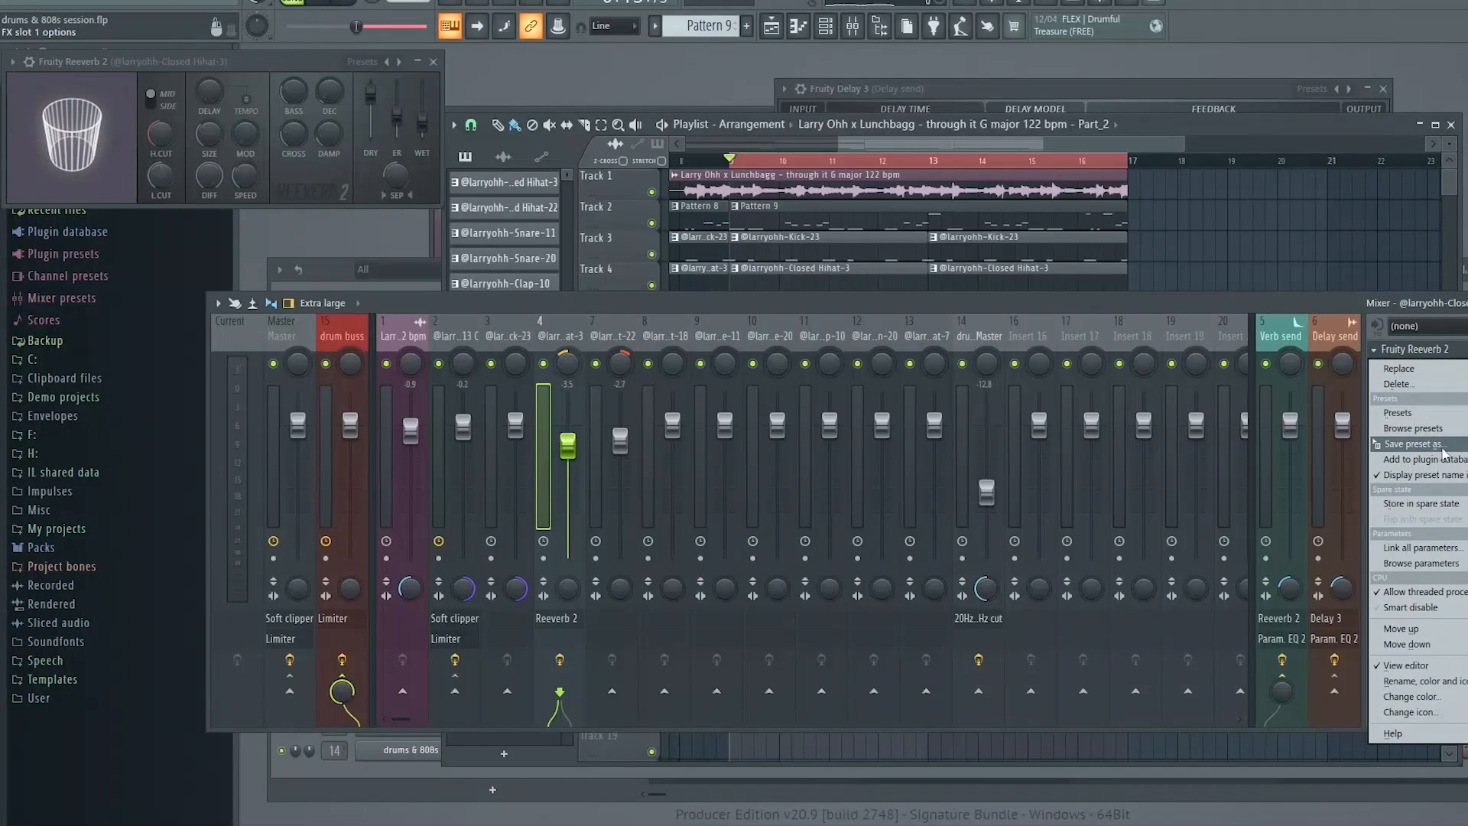
pyautogui.moveTo(1423, 447); pyautogui.dragTo(620, 336)
pyautogui.press('space')
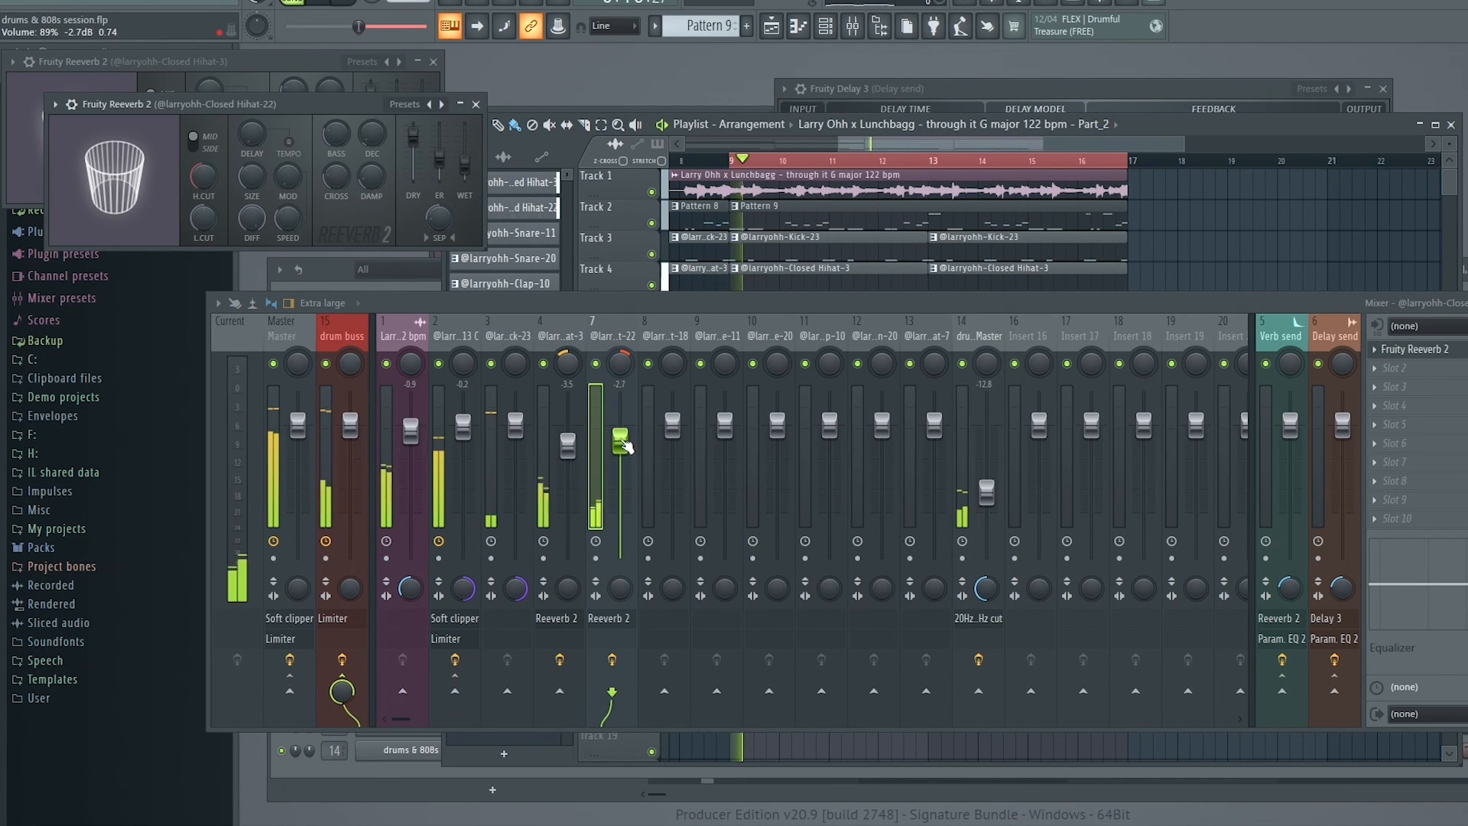
pyautogui.moveTo(621, 440); pyautogui.dragTo(621, 443)
# Widen the stereo separation of both closed hi-hats, and close both reverb windows.
pyautogui.moveTo(566, 588); pyautogui.dragTo(614, 610)
pyautogui.press('space')
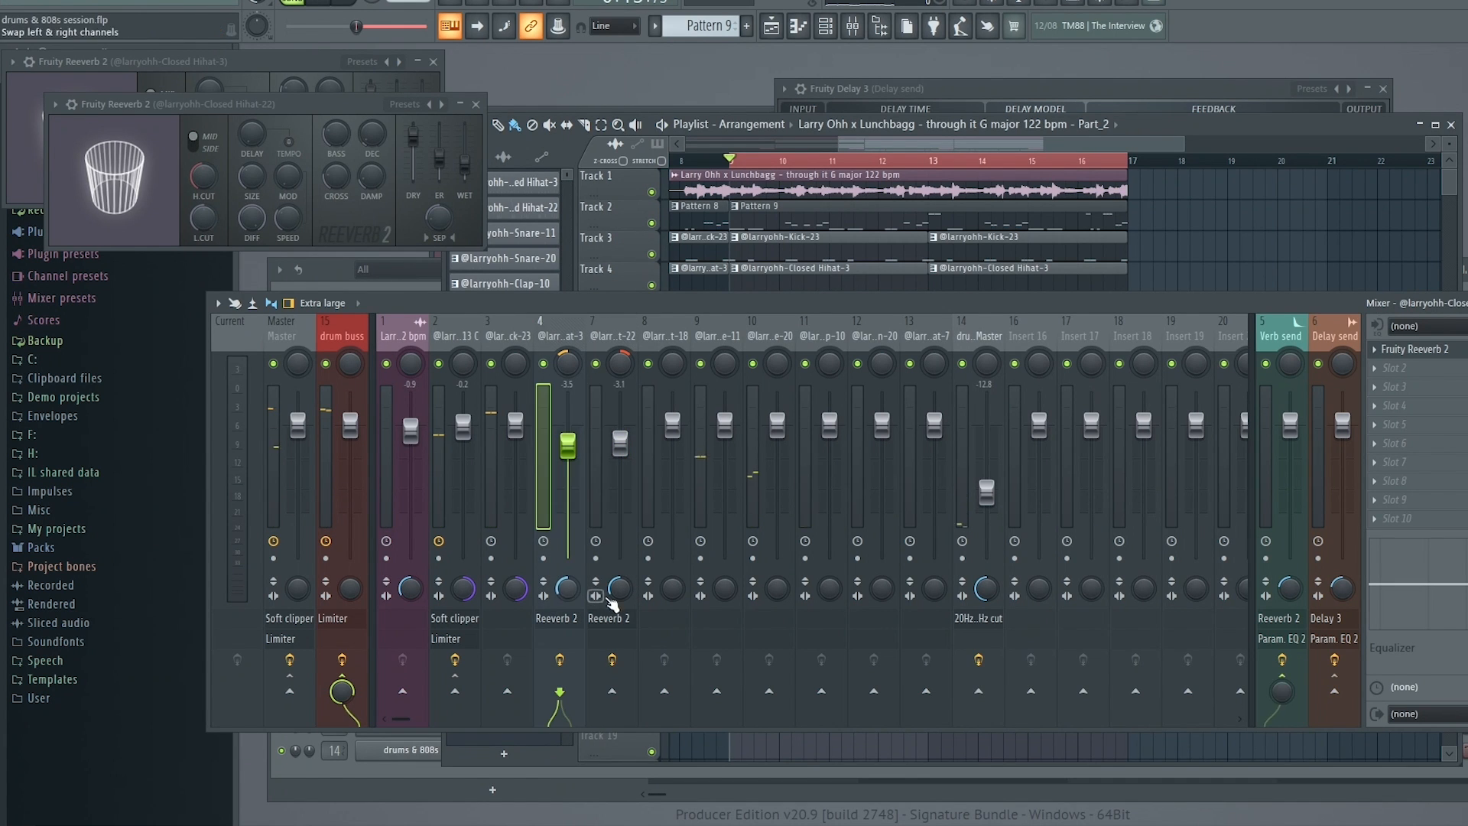
pyautogui.click(478, 105)
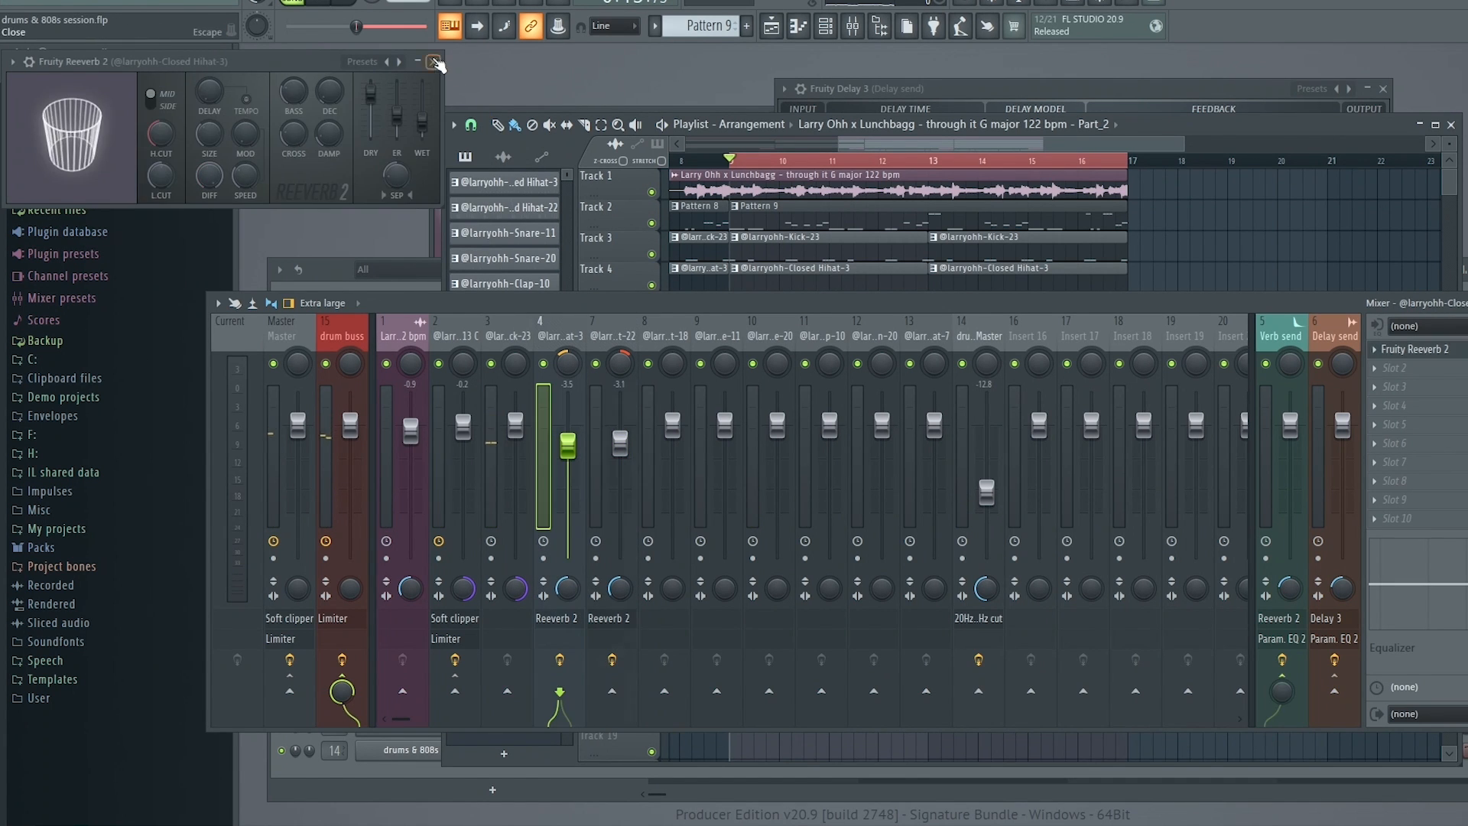
pyautogui.click(434, 62)
# Balance the playing mix with Closed Hihat-3 at -4.4 dB, the 808 at -0.6 dB, the kick at 0.1 dB and the melody loop at -1.4 dB.
pyautogui.press('space')
pyautogui.moveTo(567, 444); pyautogui.dragTo(569, 461)
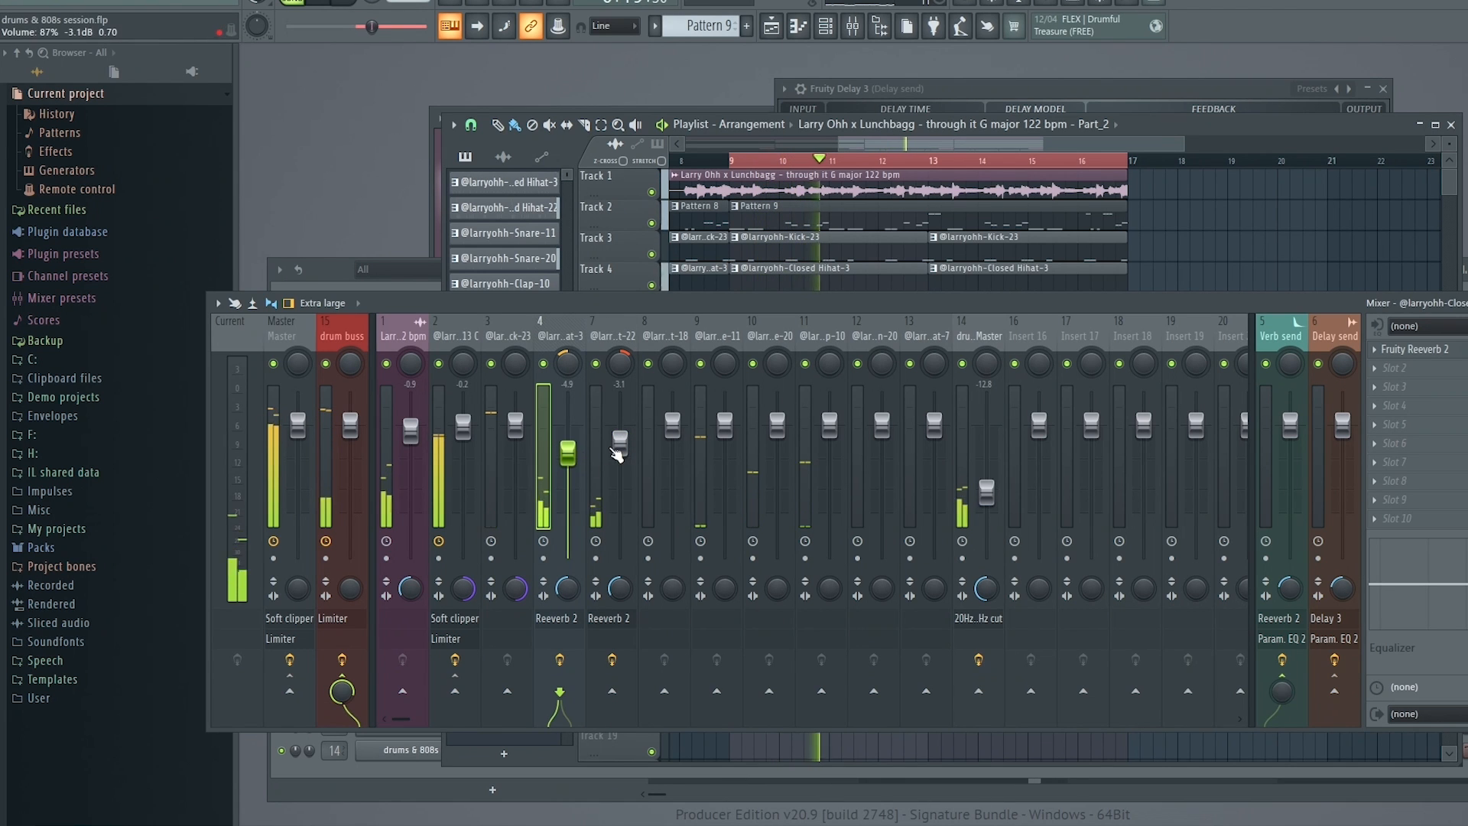
pyautogui.click(604, 458)
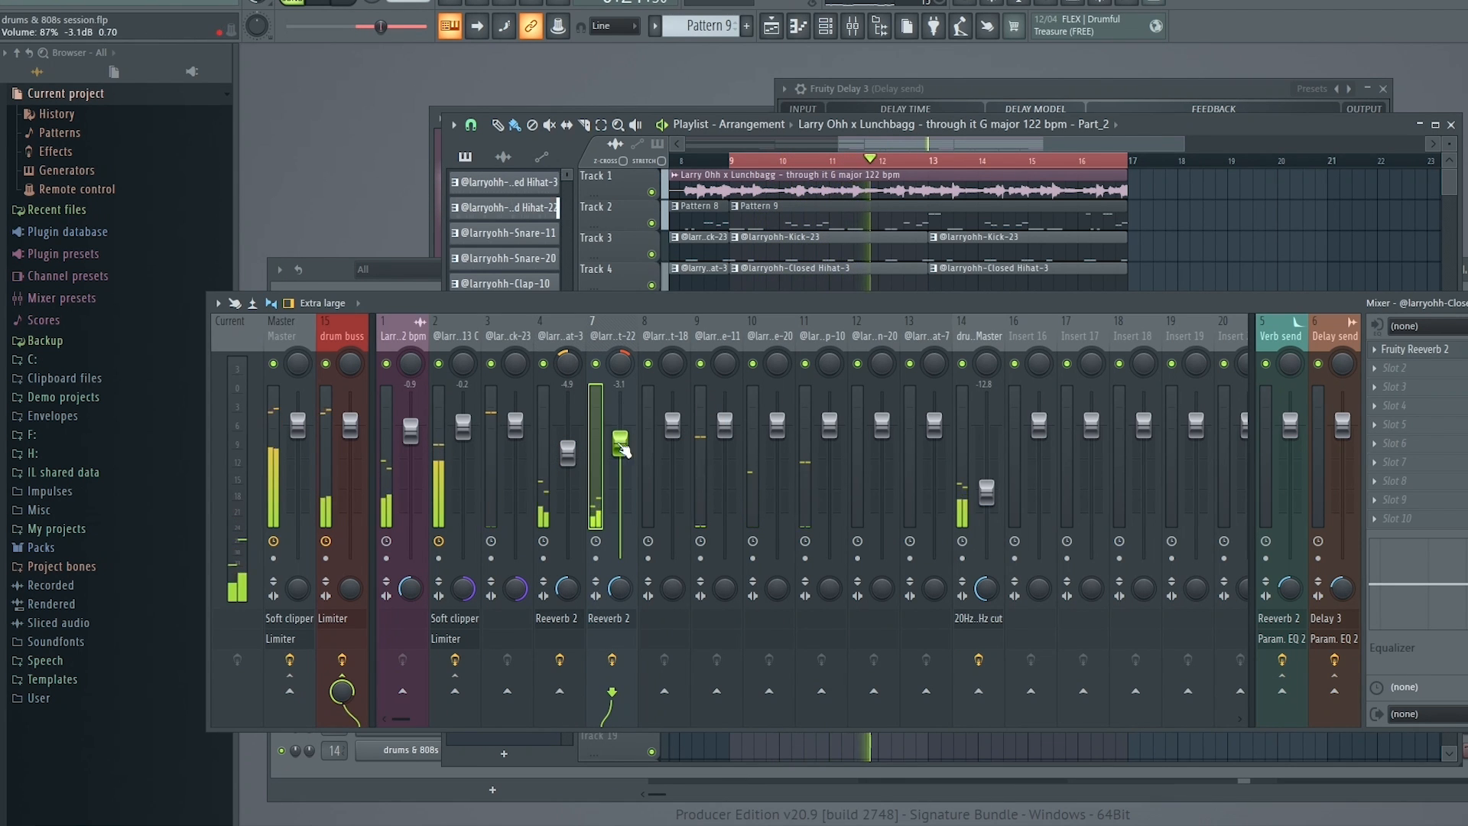
pyautogui.moveTo(568, 452); pyautogui.dragTo(462, 429)
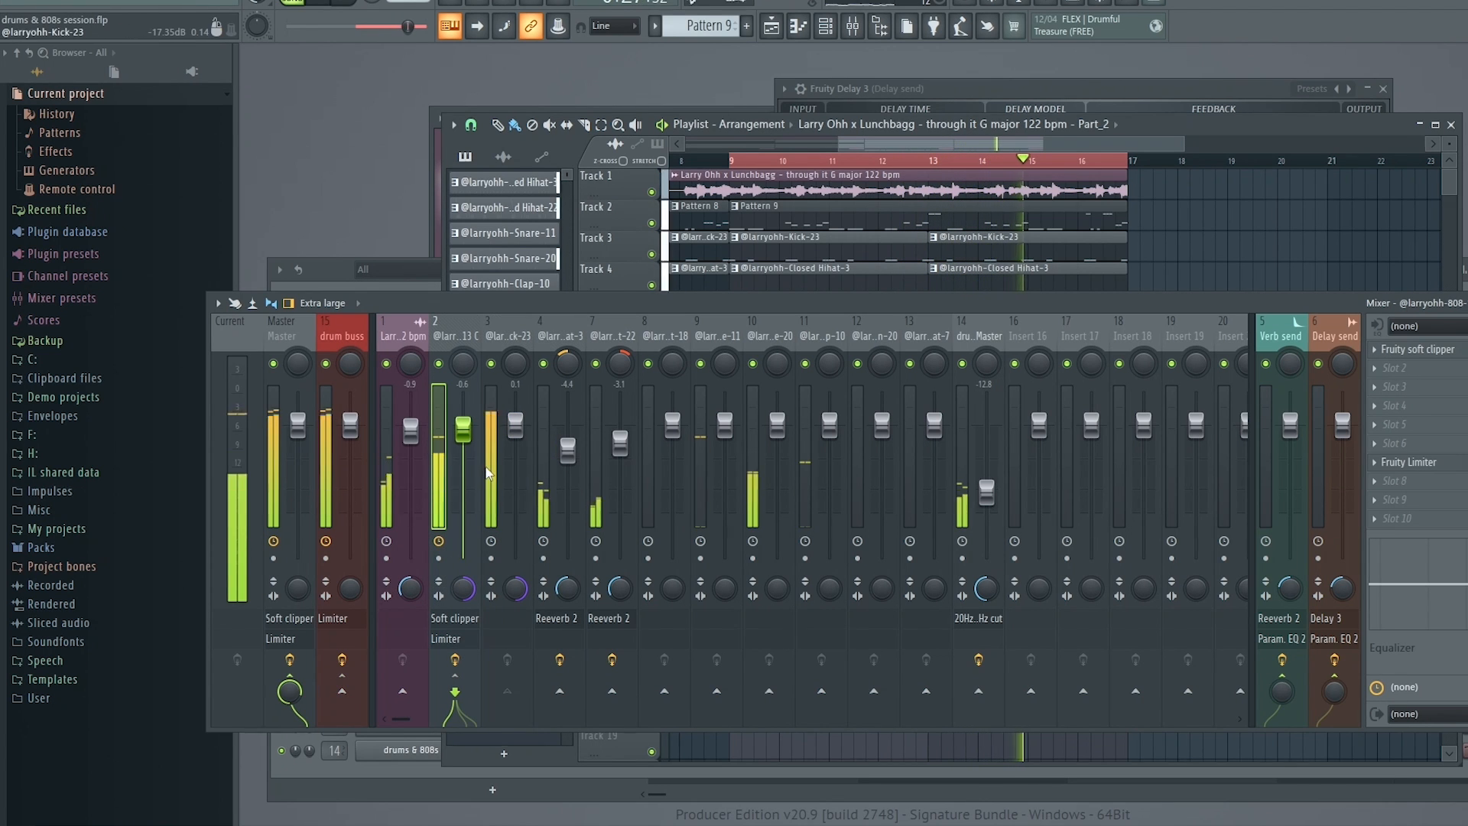
pyautogui.moveTo(413, 441); pyautogui.dragTo(422, 441)
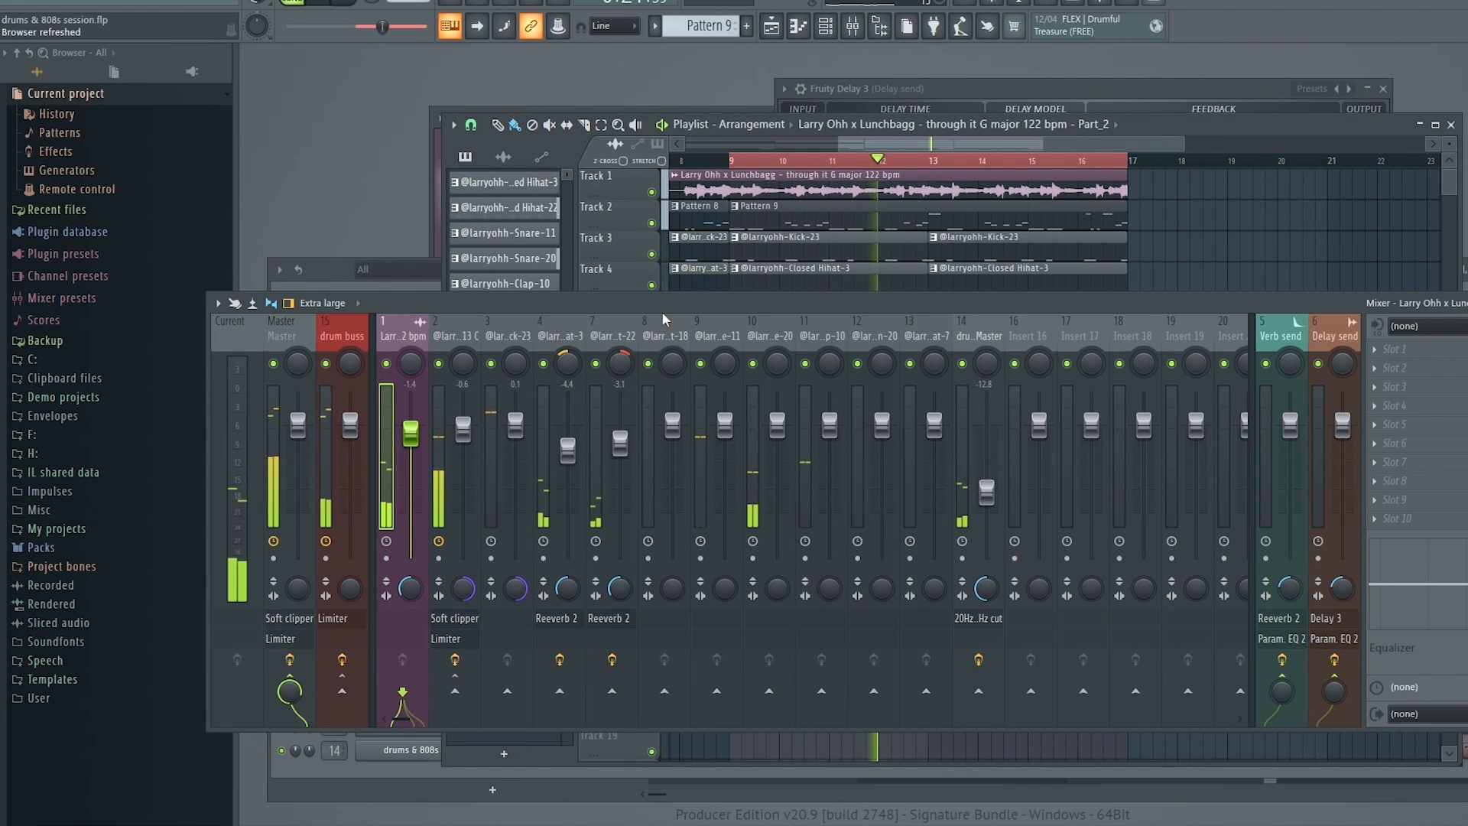
pyautogui.press('space')
pyautogui.press('space')
pyautogui.press('space')
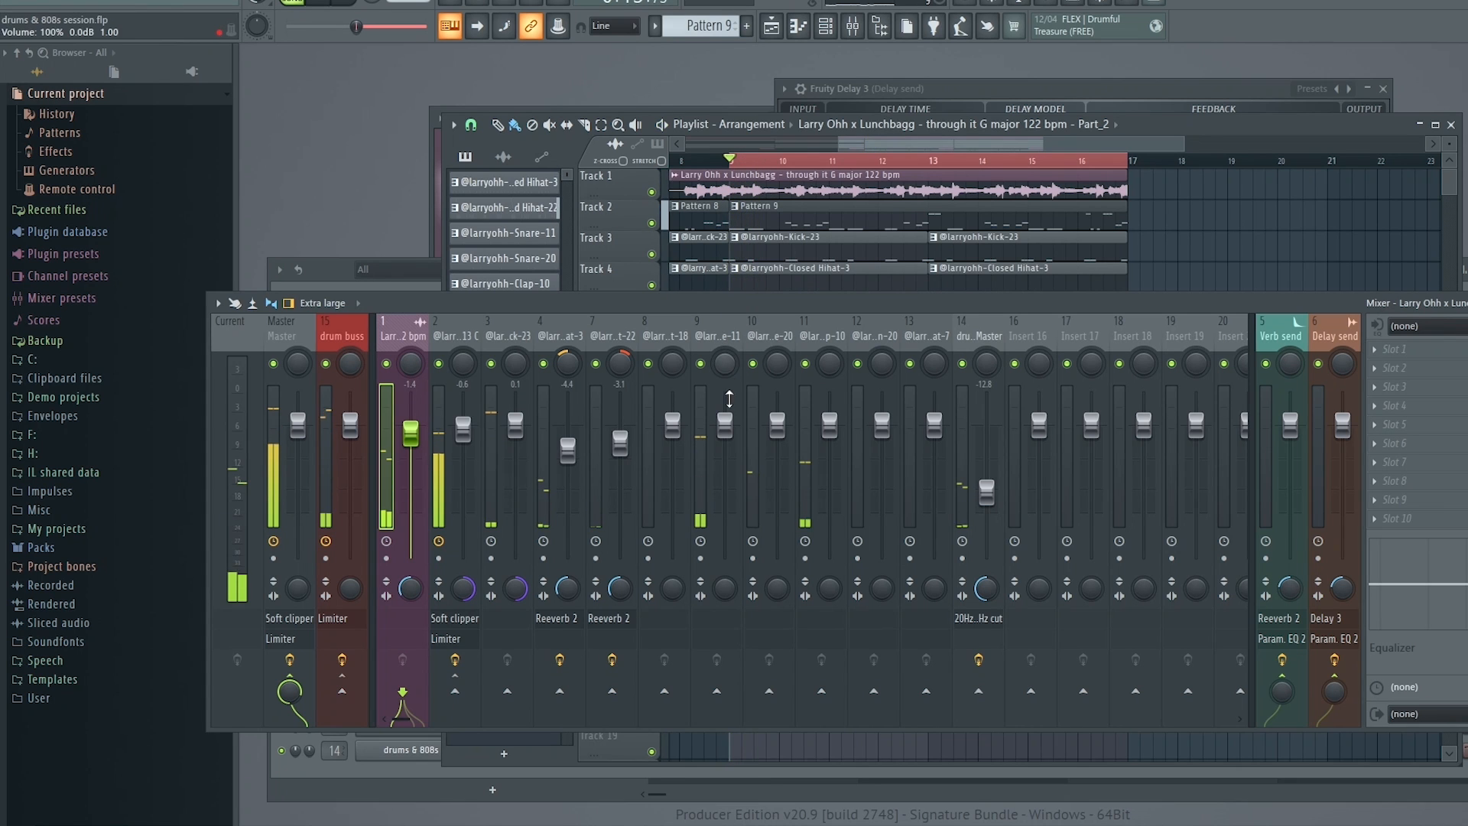
# Solo Snare-11 on mixer track 9, set its stereo separation to 100% merged, and play it.
pyautogui.click(724, 422)
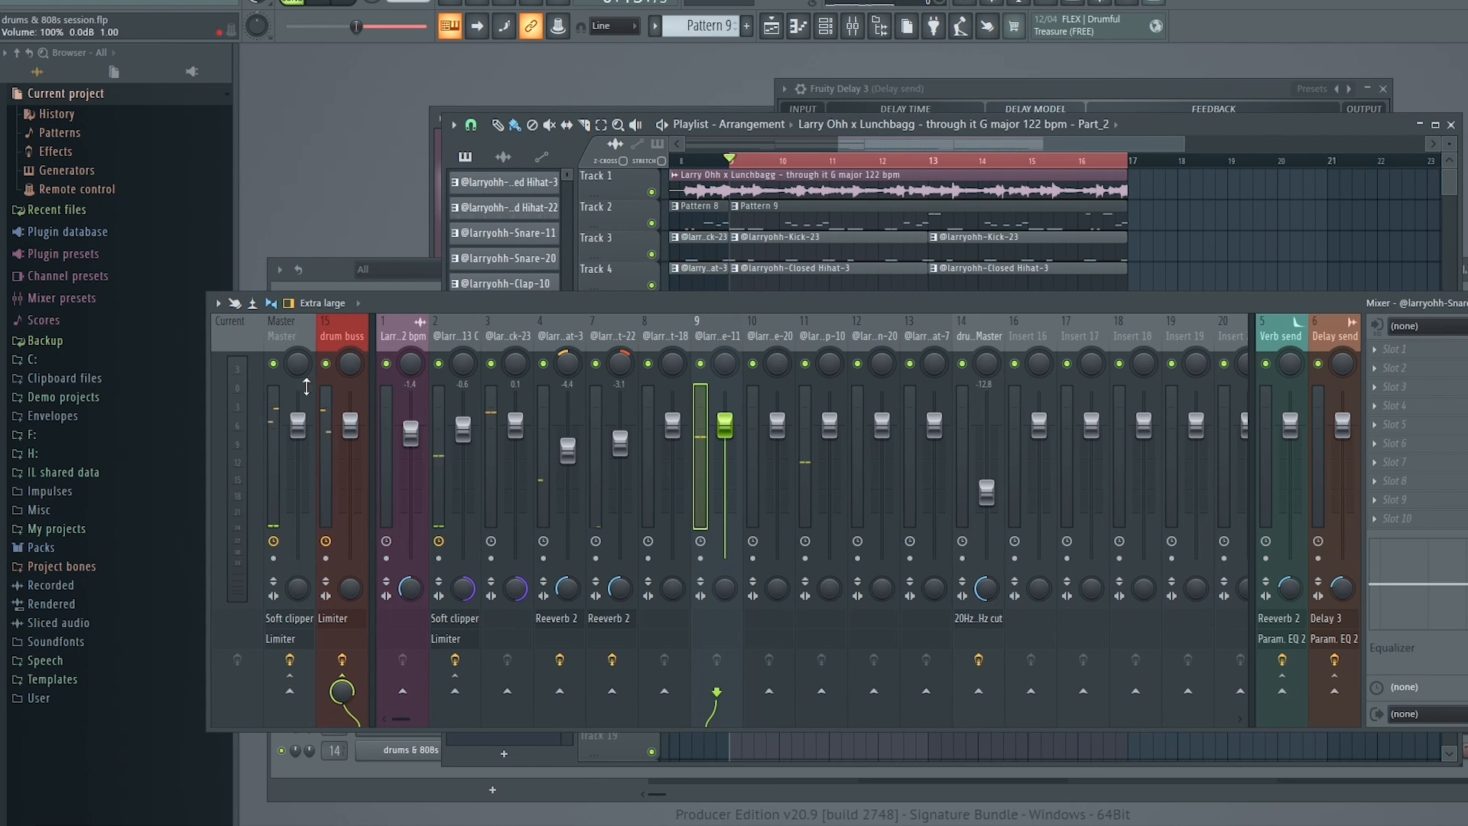
pyautogui.rightClick(700, 363)
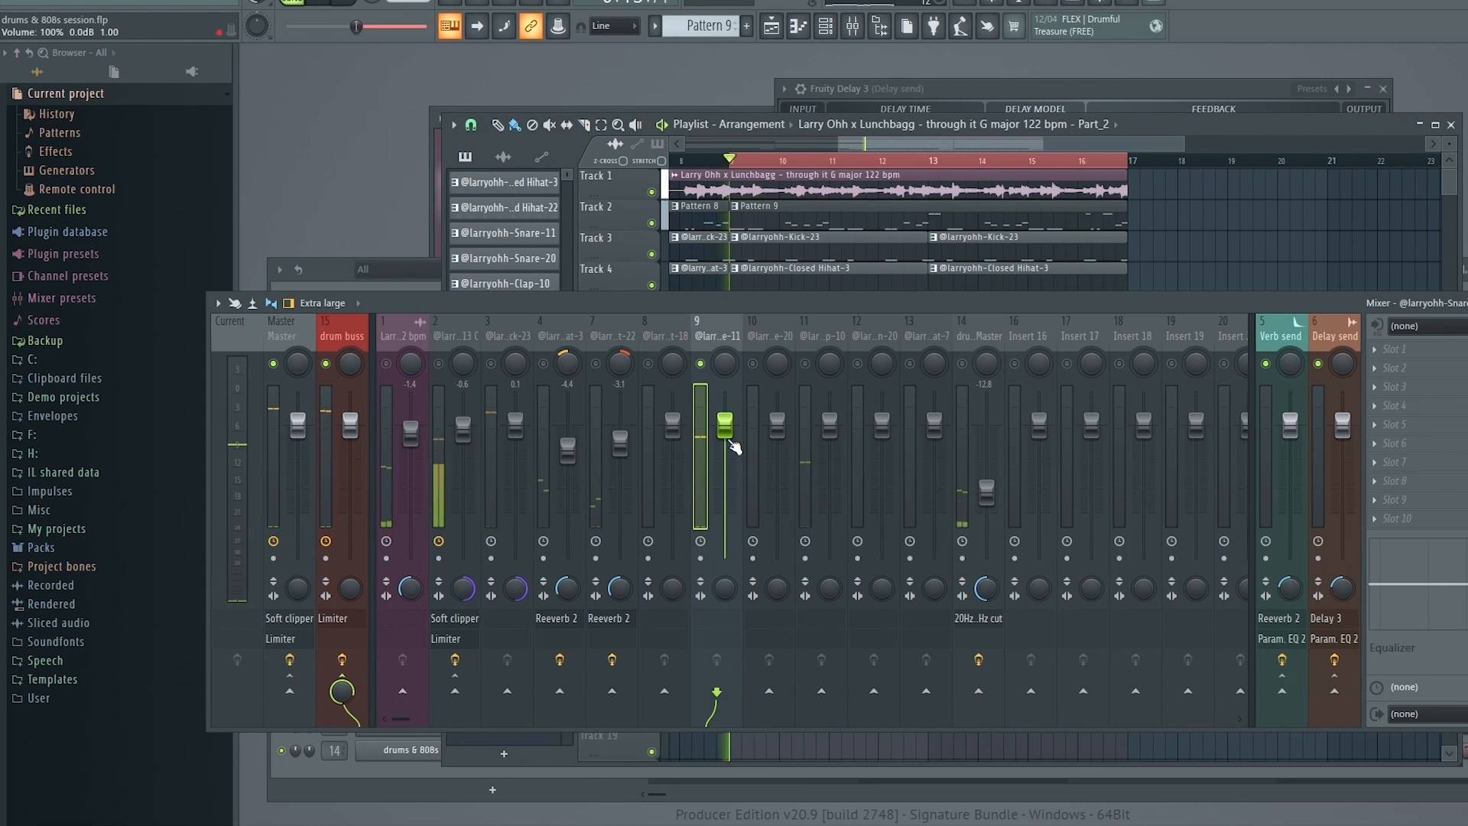
pyautogui.press('space')
pyautogui.moveTo(726, 594); pyautogui.dragTo(725, 585)
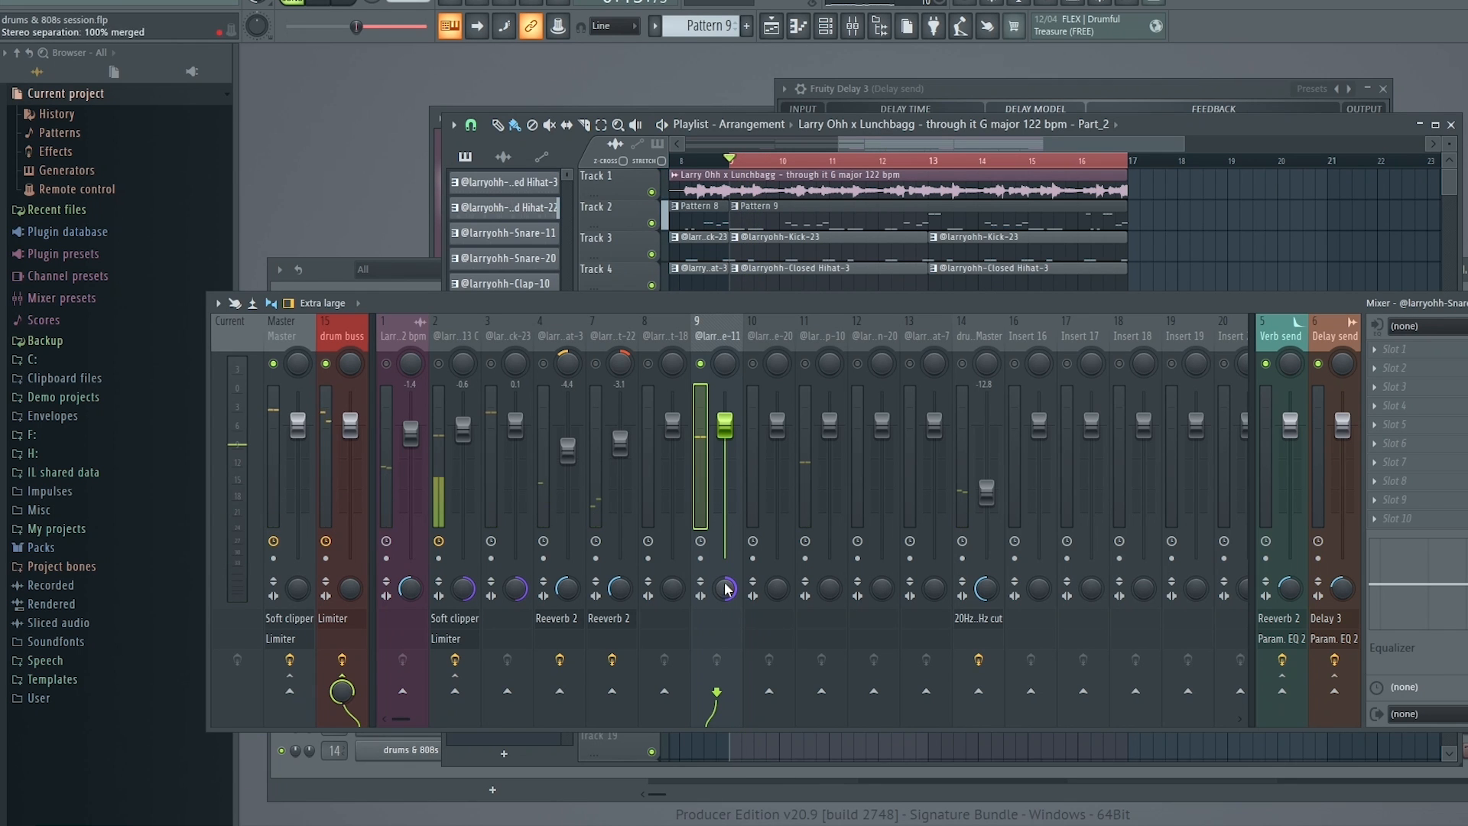
pyautogui.press('space')
pyautogui.press('space')
# Move Clap-10 to mixer track 10 beside Snare-11, unmute it with the snare, and widen its stereo separation.
pyautogui.click(753, 364)
pyautogui.click(825, 335)
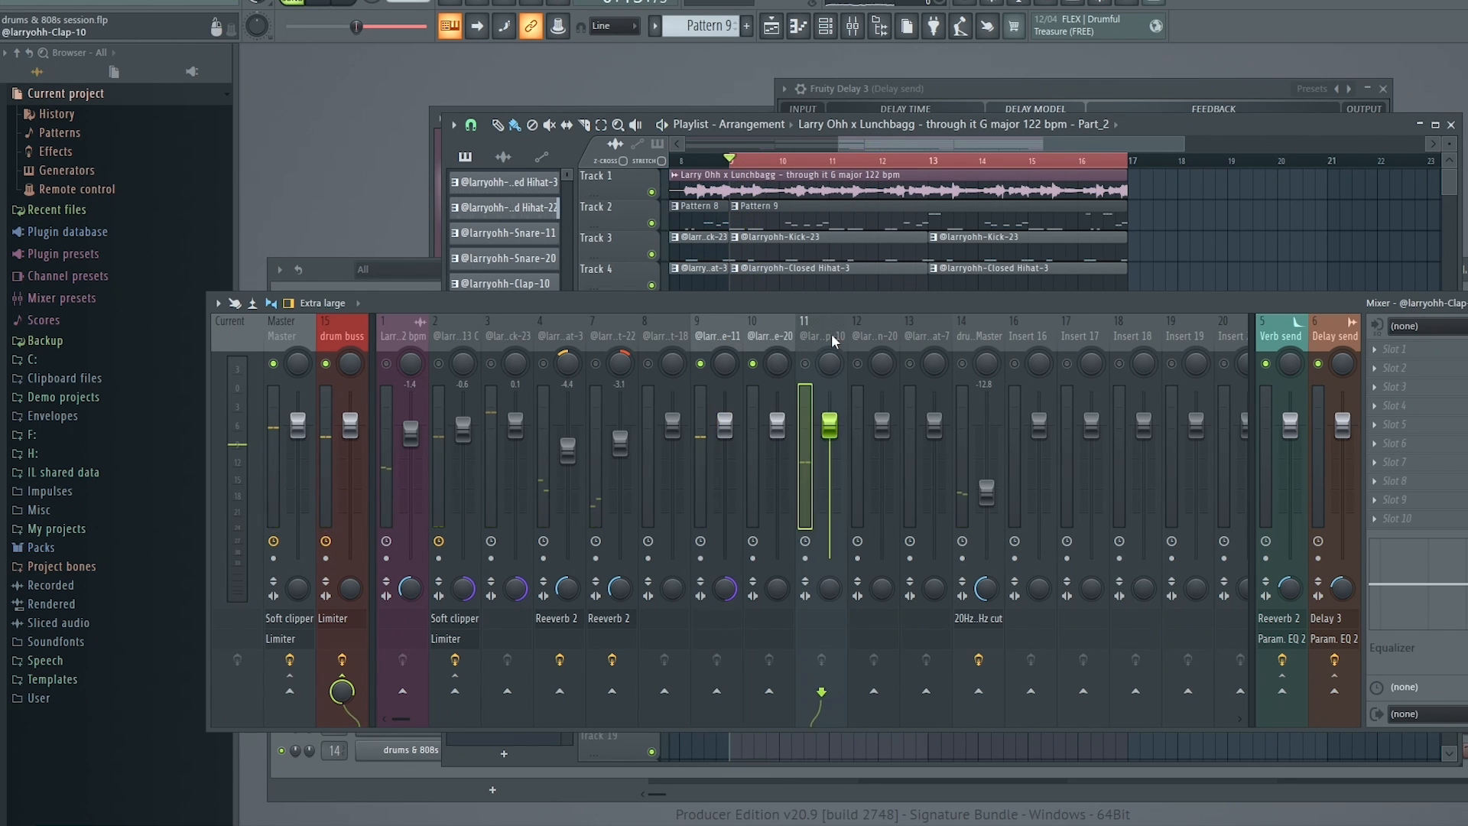
pyautogui.moveTo(831, 334); pyautogui.dragTo(764, 336)
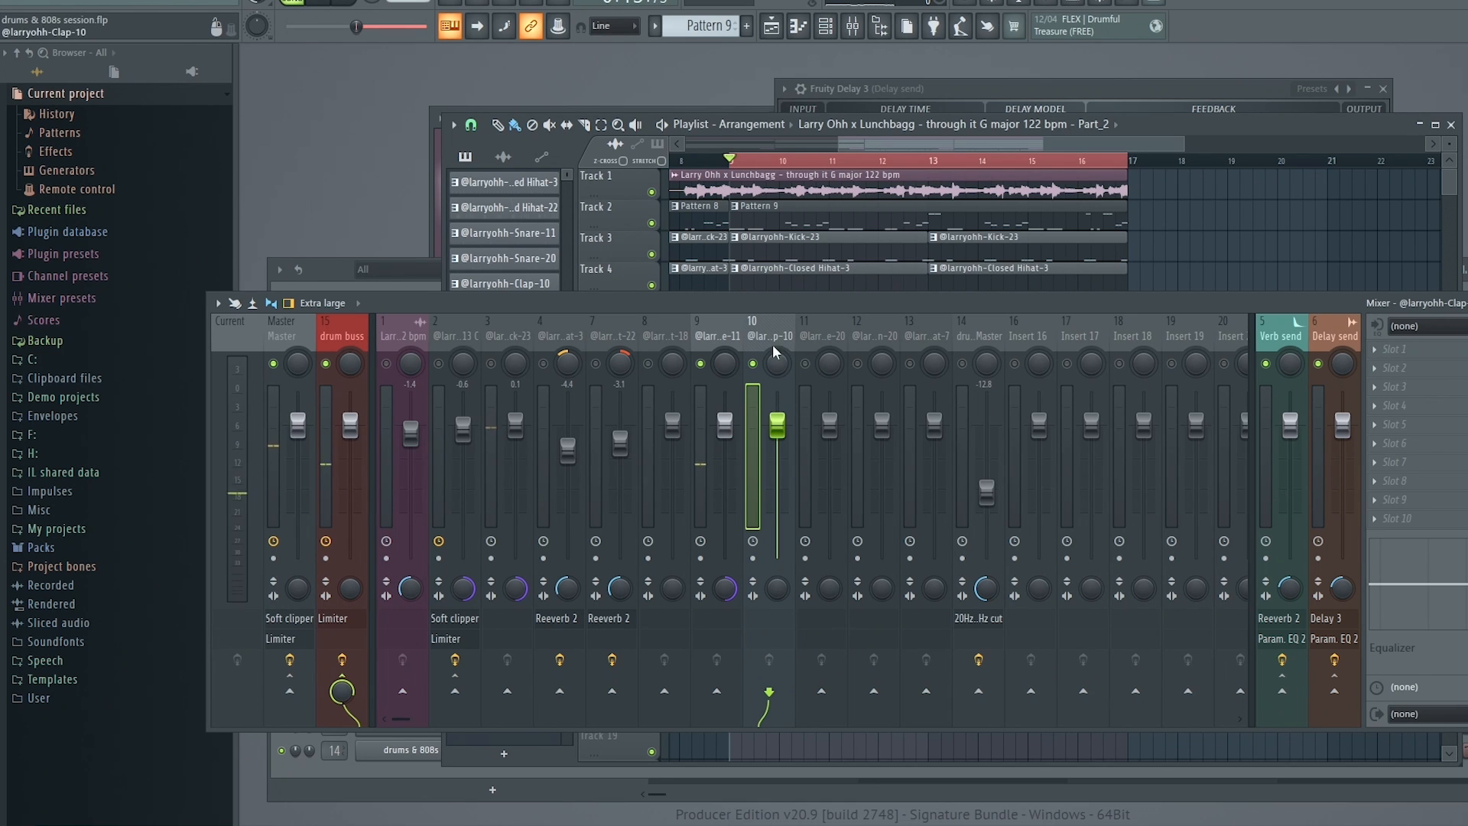
pyautogui.press('space')
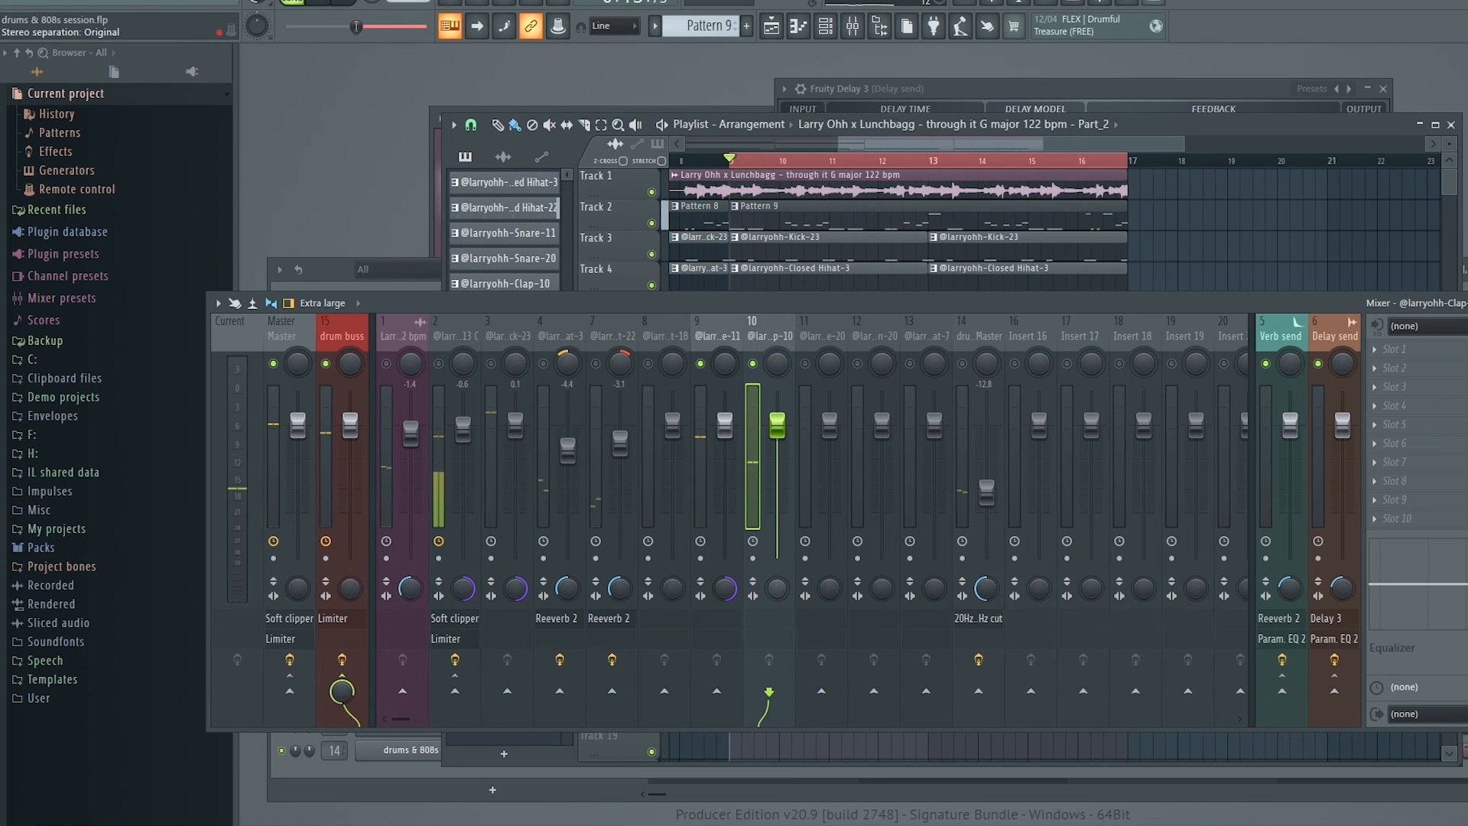
pyautogui.scroll(3, 777, 589)
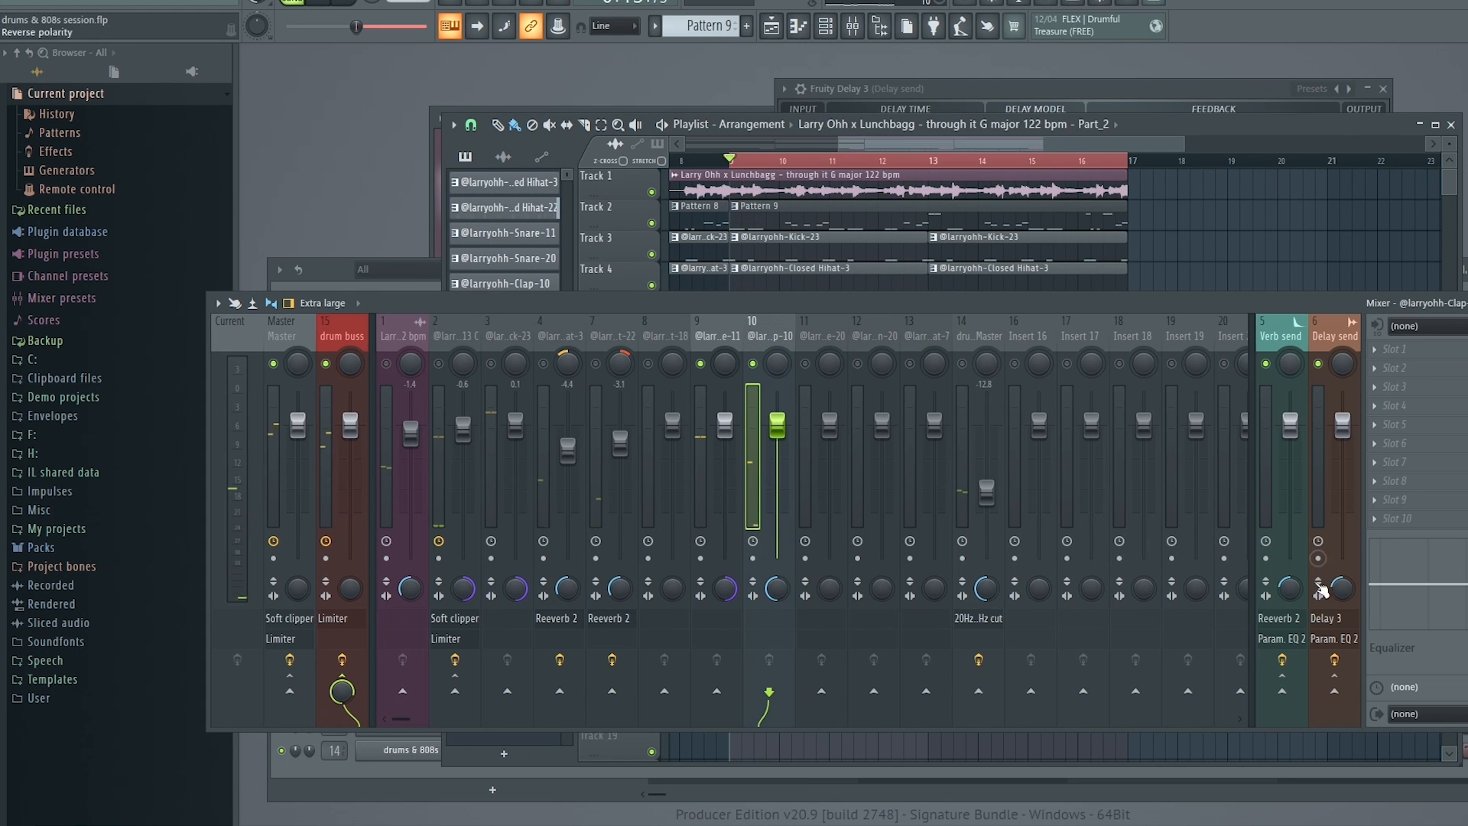
# Route Clap-10 to the Verb send and adjust the send level during playback.
pyautogui.click(1290, 698)
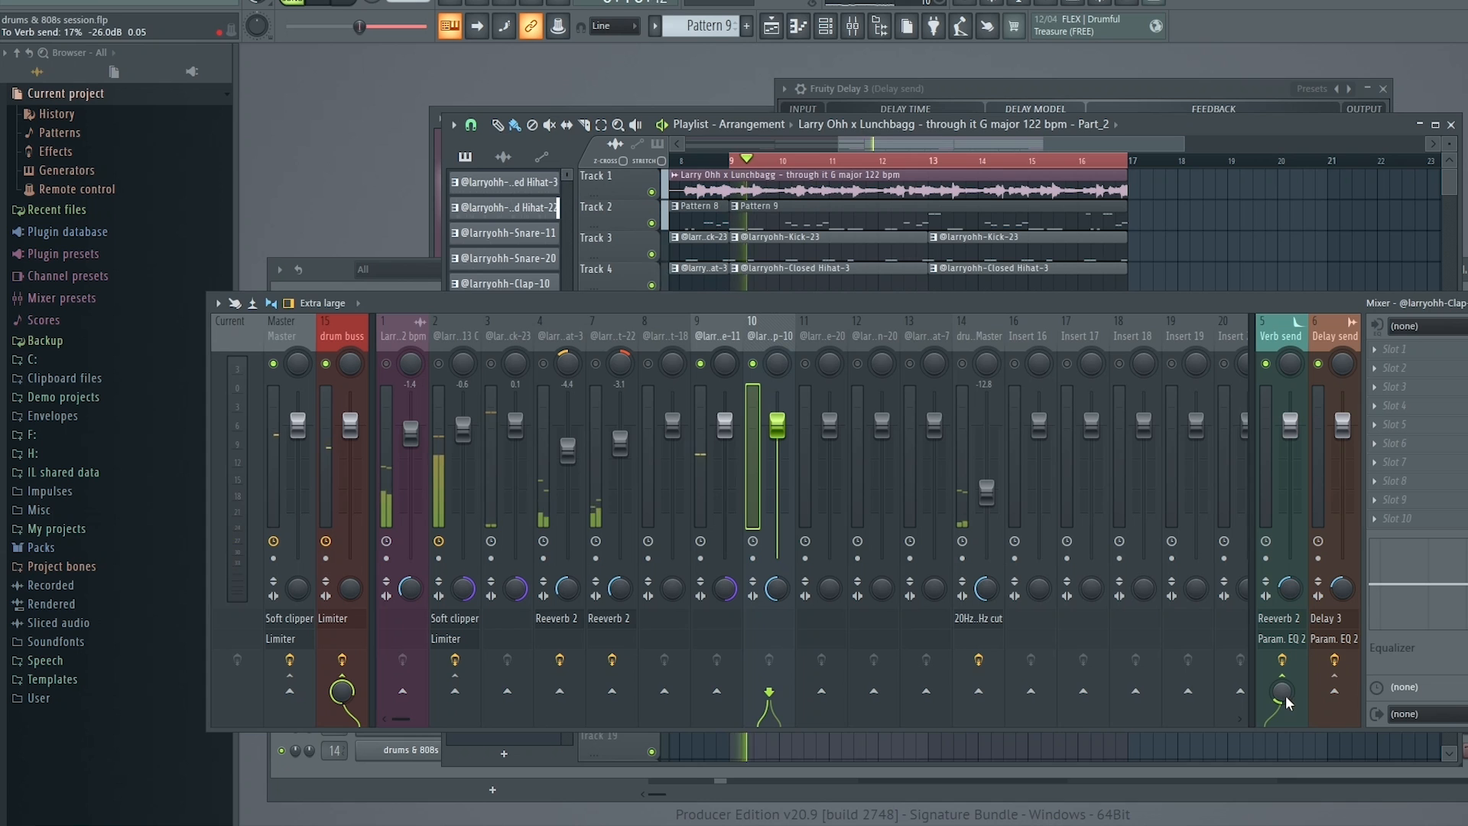
pyautogui.scroll(5, 1284, 697)
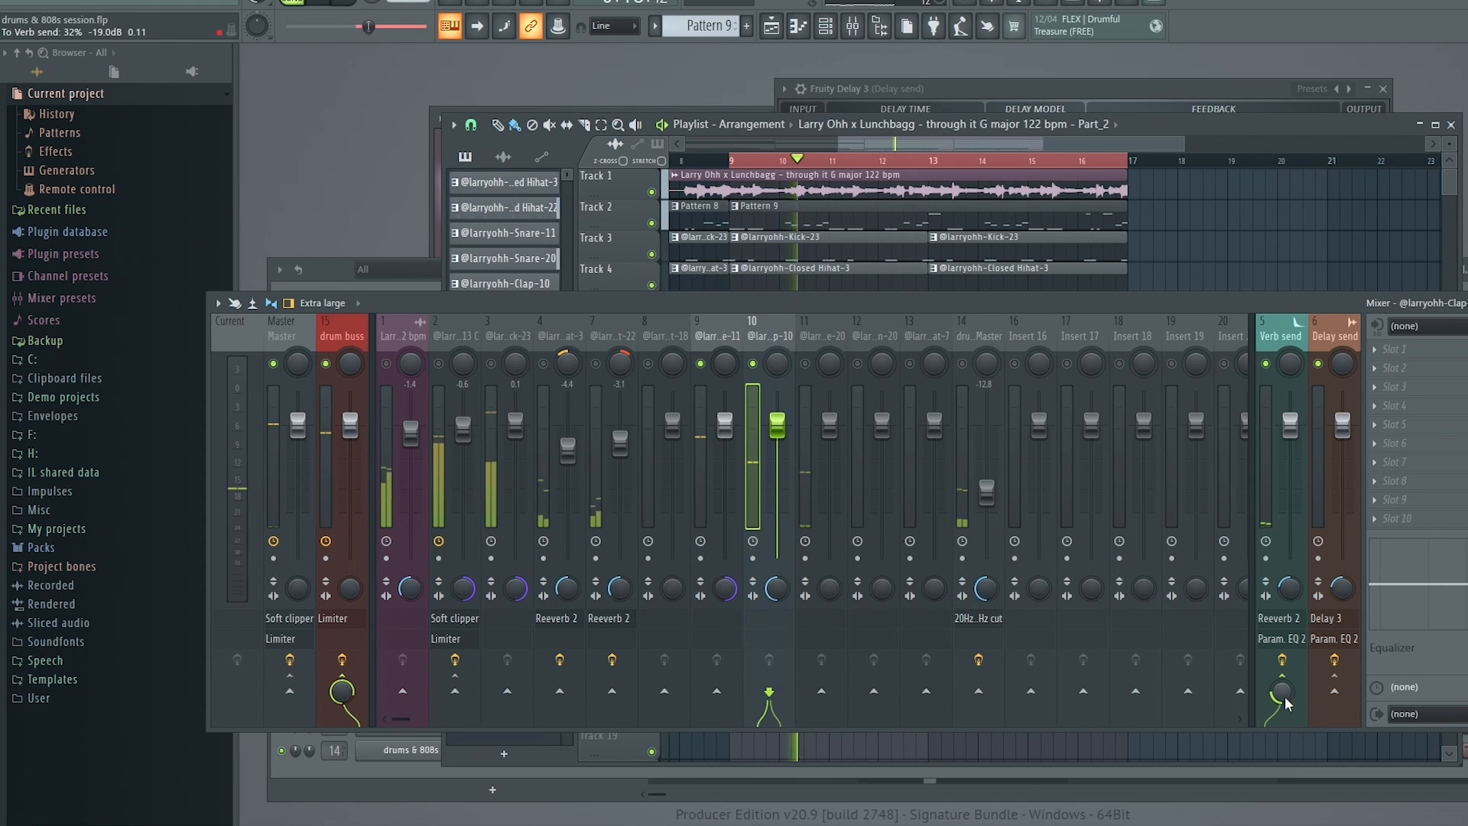
pyautogui.moveTo(1282, 694); pyautogui.dragTo(1282, 699)
pyautogui.press('space')
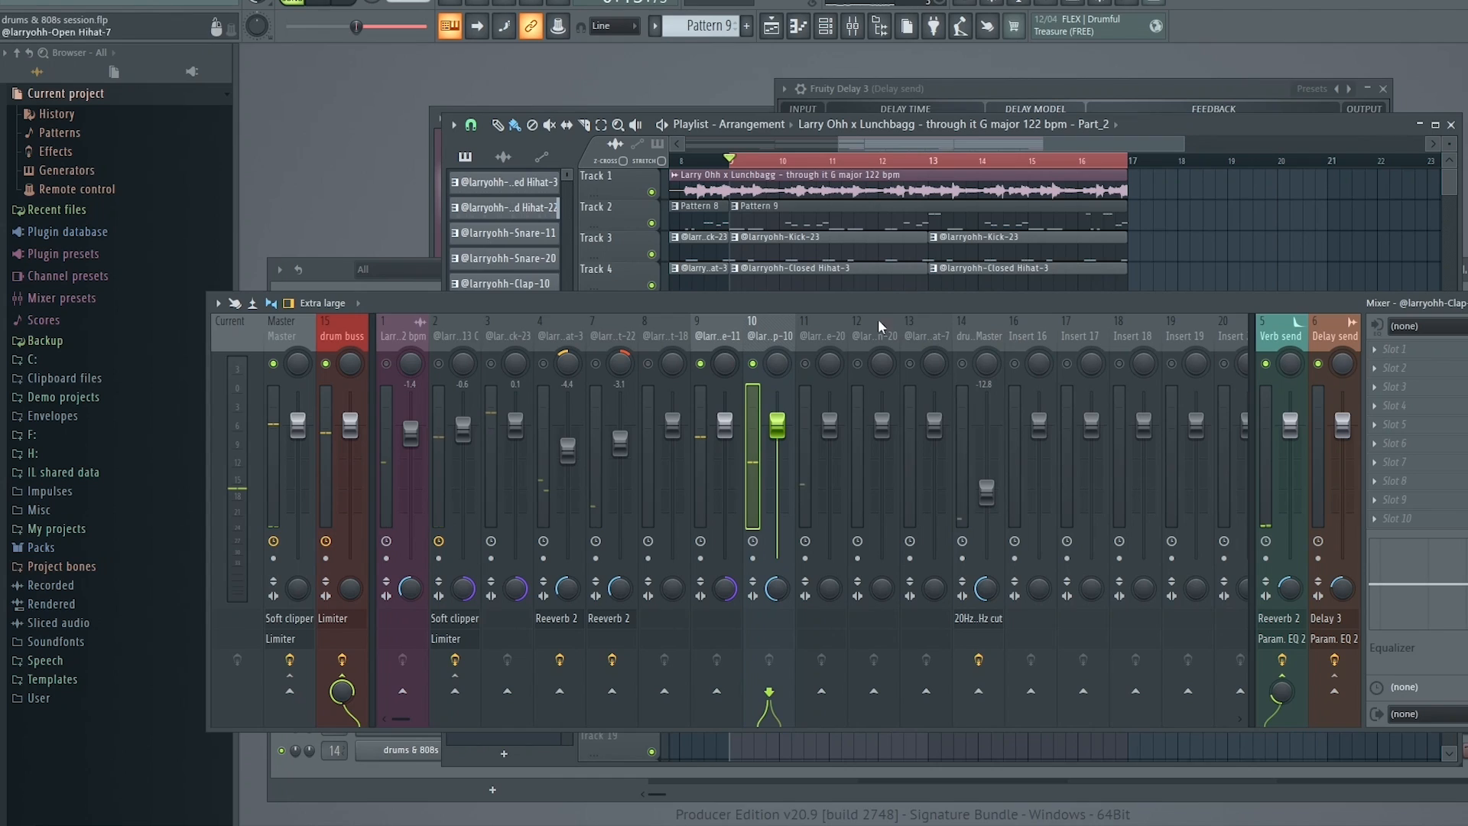
# Load Fruity Parametric EQ 2 into the first effect slot of Clap-10's mixer track.
pyautogui.click(1374, 358)
pyautogui.moveTo(1396, 368)
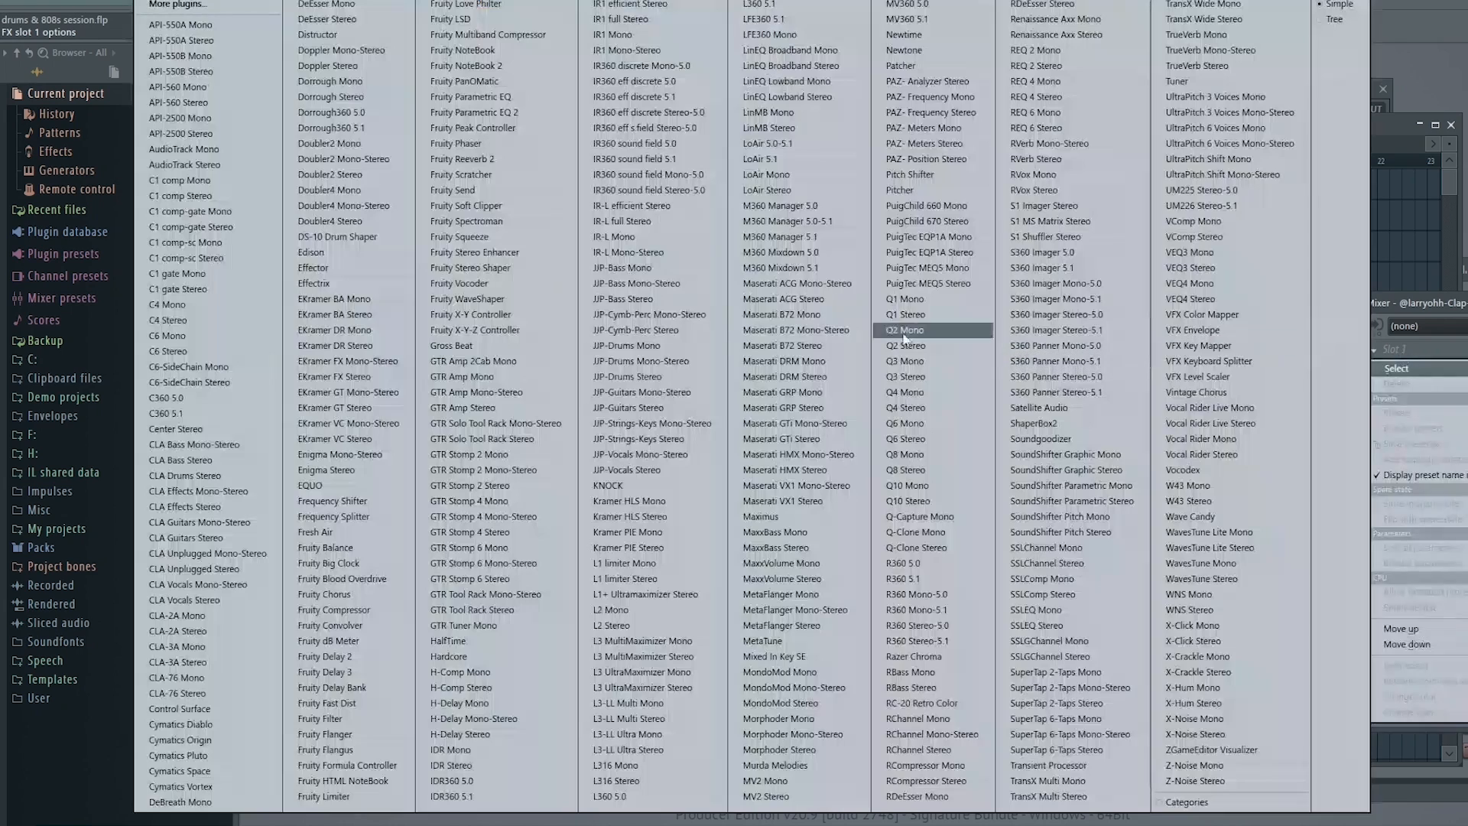
pyautogui.click(518, 115)
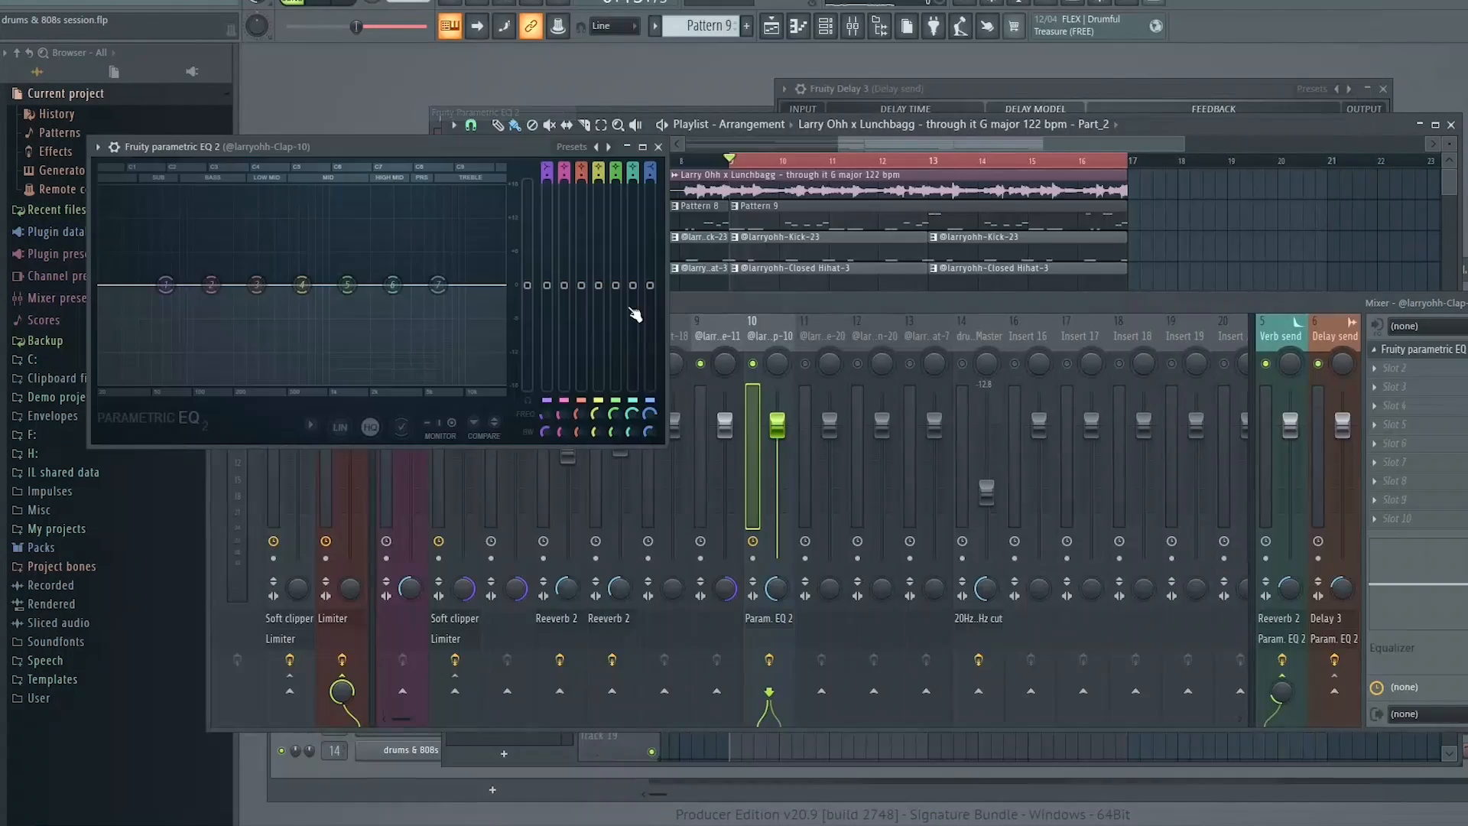
# Turn EQ band 1 on Clap-10 into a high-pass at 2432 Hz and lower the clap's level to -2.4 dB during playback.
pyautogui.moveTo(165, 284); pyautogui.dragTo(343, 387)
pyautogui.moveTo(303, 288); pyautogui.dragTo(299, 294)
pyautogui.scroll(2, 548, 168)
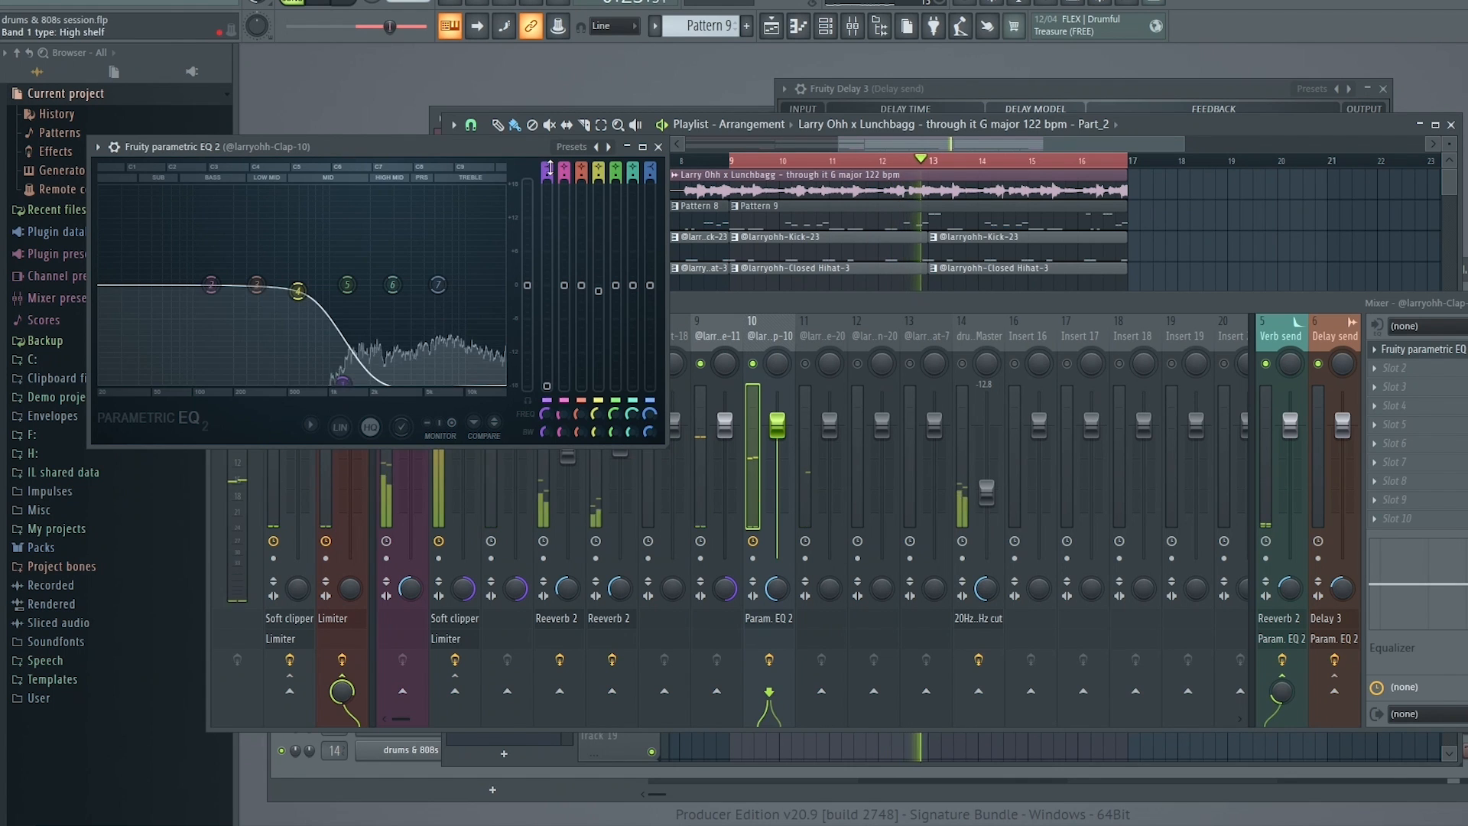
pyautogui.scroll(-5, 549, 168)
pyautogui.scroll(1, 550, 167)
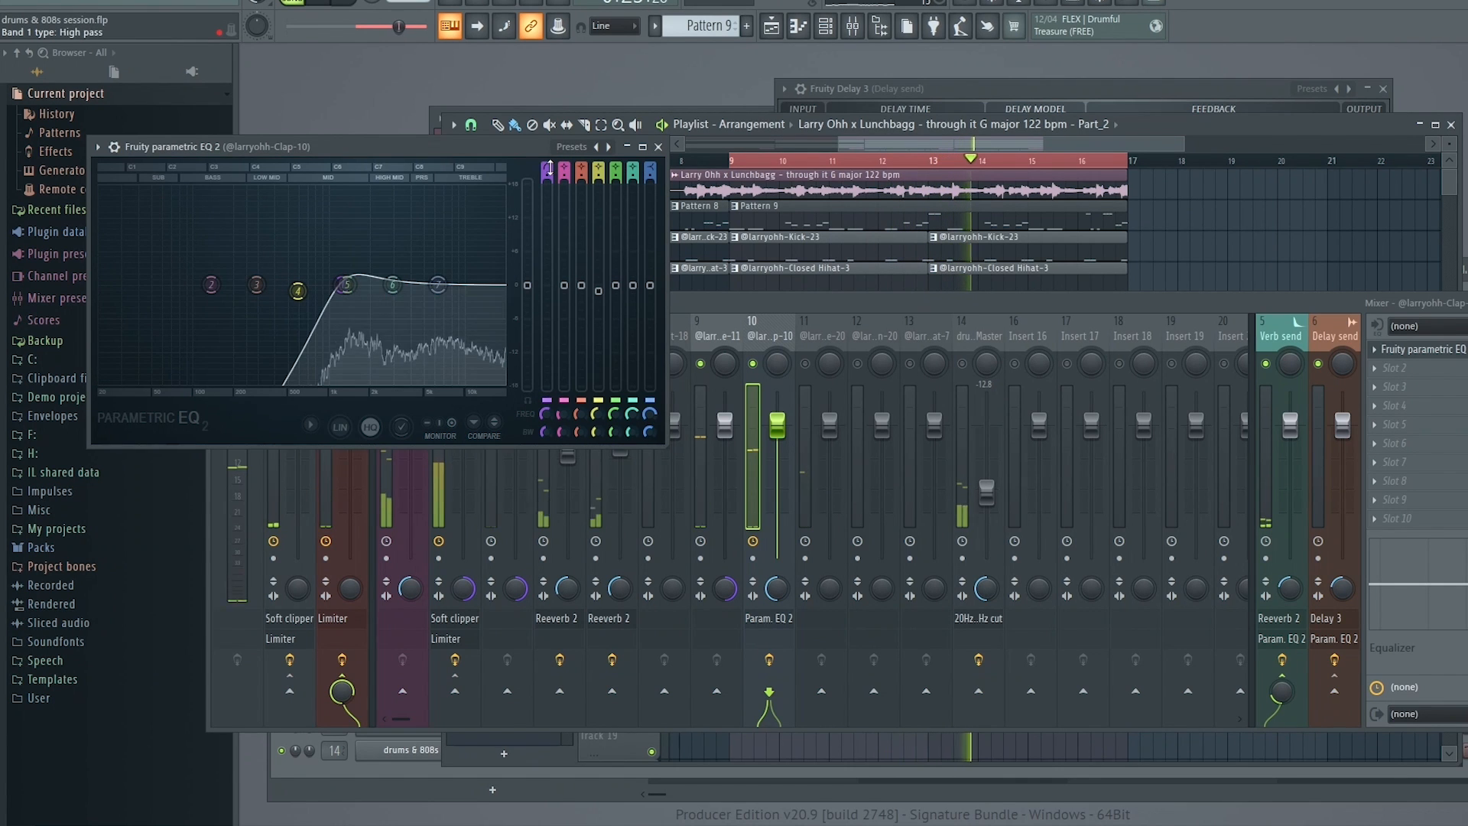
pyautogui.moveTo(341, 285); pyautogui.dragTo(381, 285)
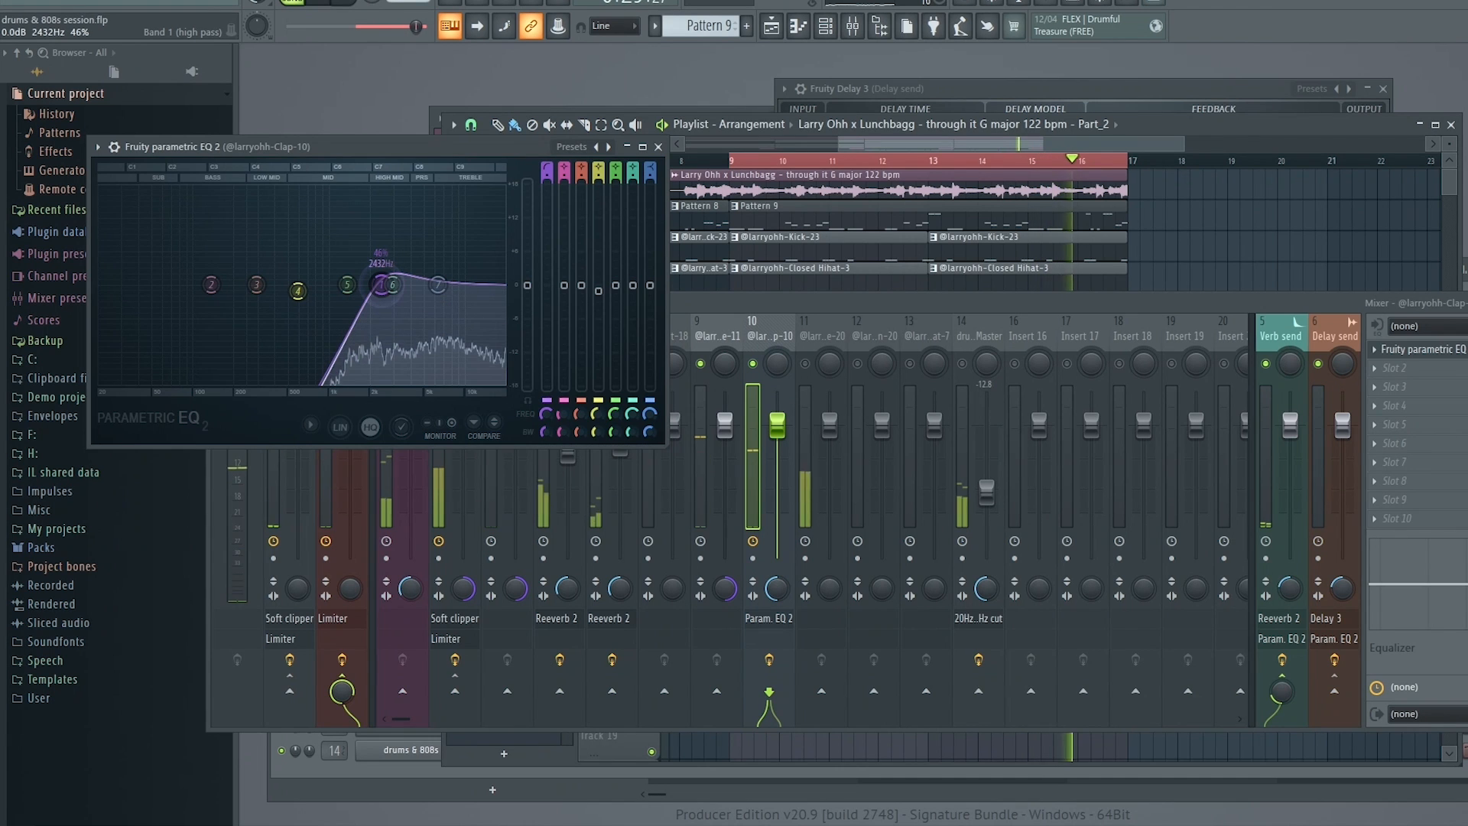
pyautogui.click(658, 146)
pyautogui.moveTo(776, 425); pyautogui.dragTo(780, 443)
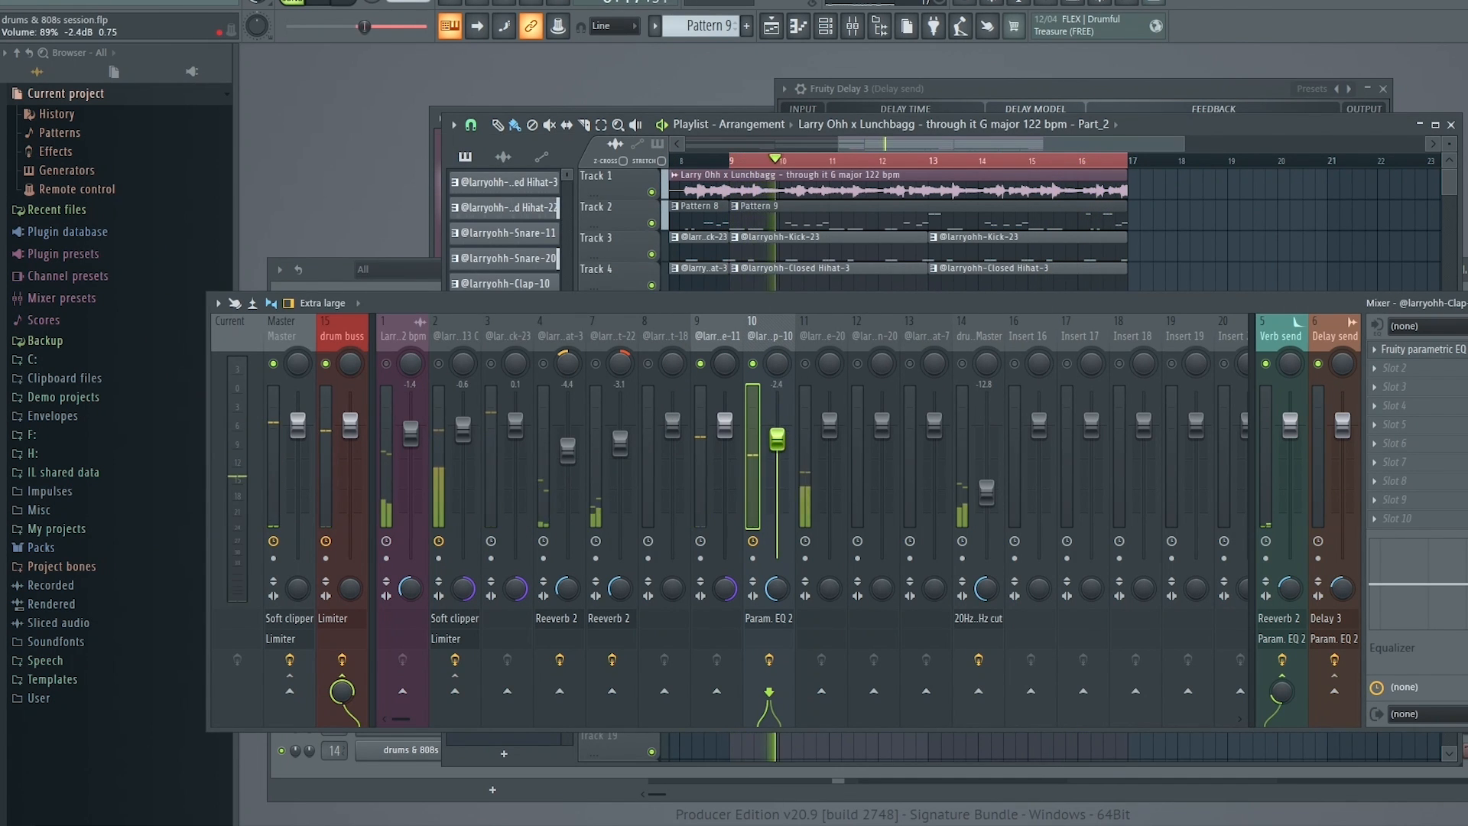
pyautogui.press('space')
# Load Fruity Parametric EQ 2 into the first effect slot of Snare-11's mixer track and place its window over the mixer.
pyautogui.click(720, 332)
pyautogui.click(1422, 351)
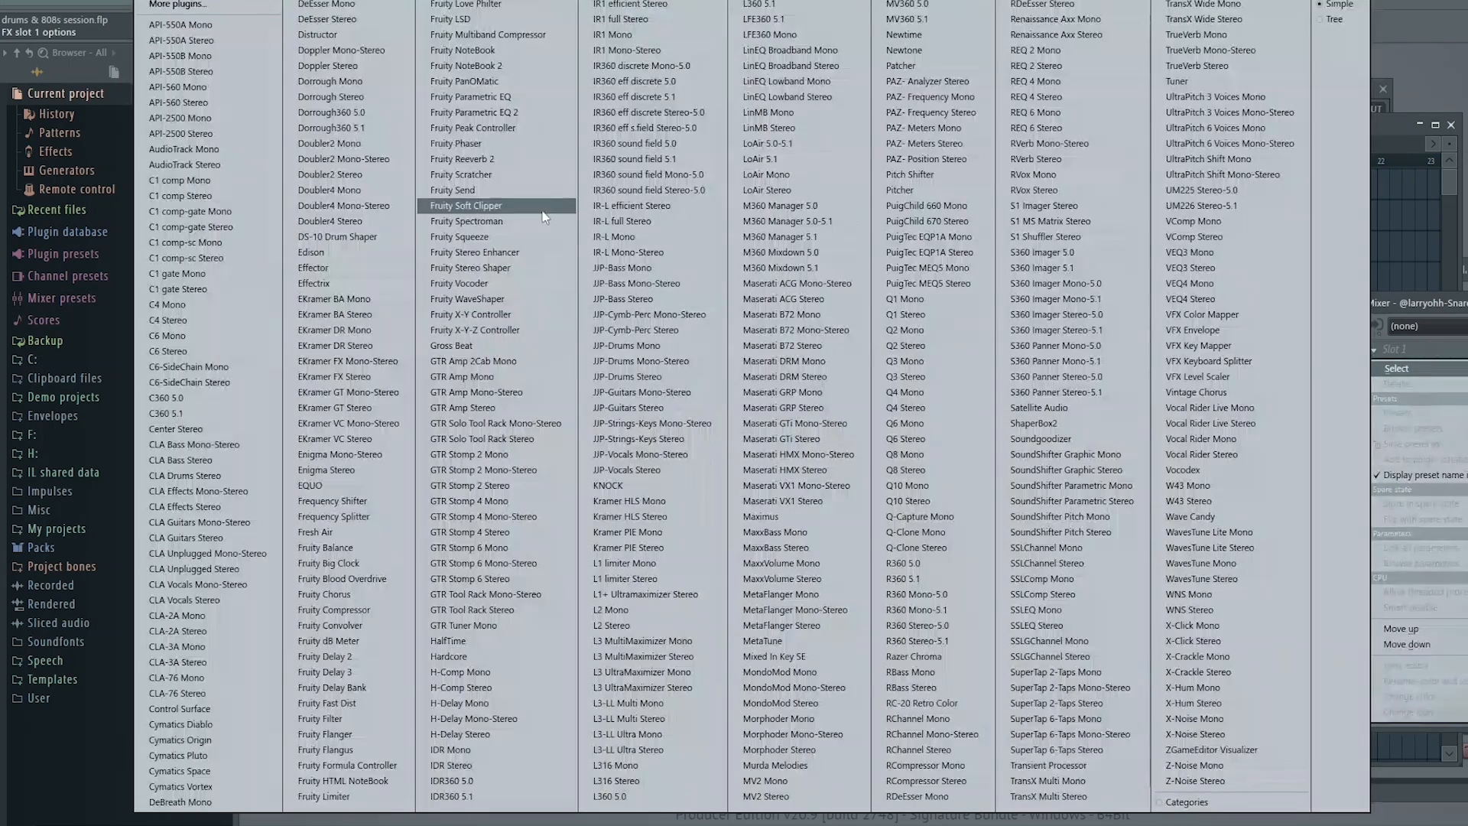
pyautogui.click(497, 121)
pyautogui.moveTo(637, 304); pyautogui.dragTo(651, 333)
pyautogui.moveTo(280, 65); pyautogui.dragTo(809, 265)
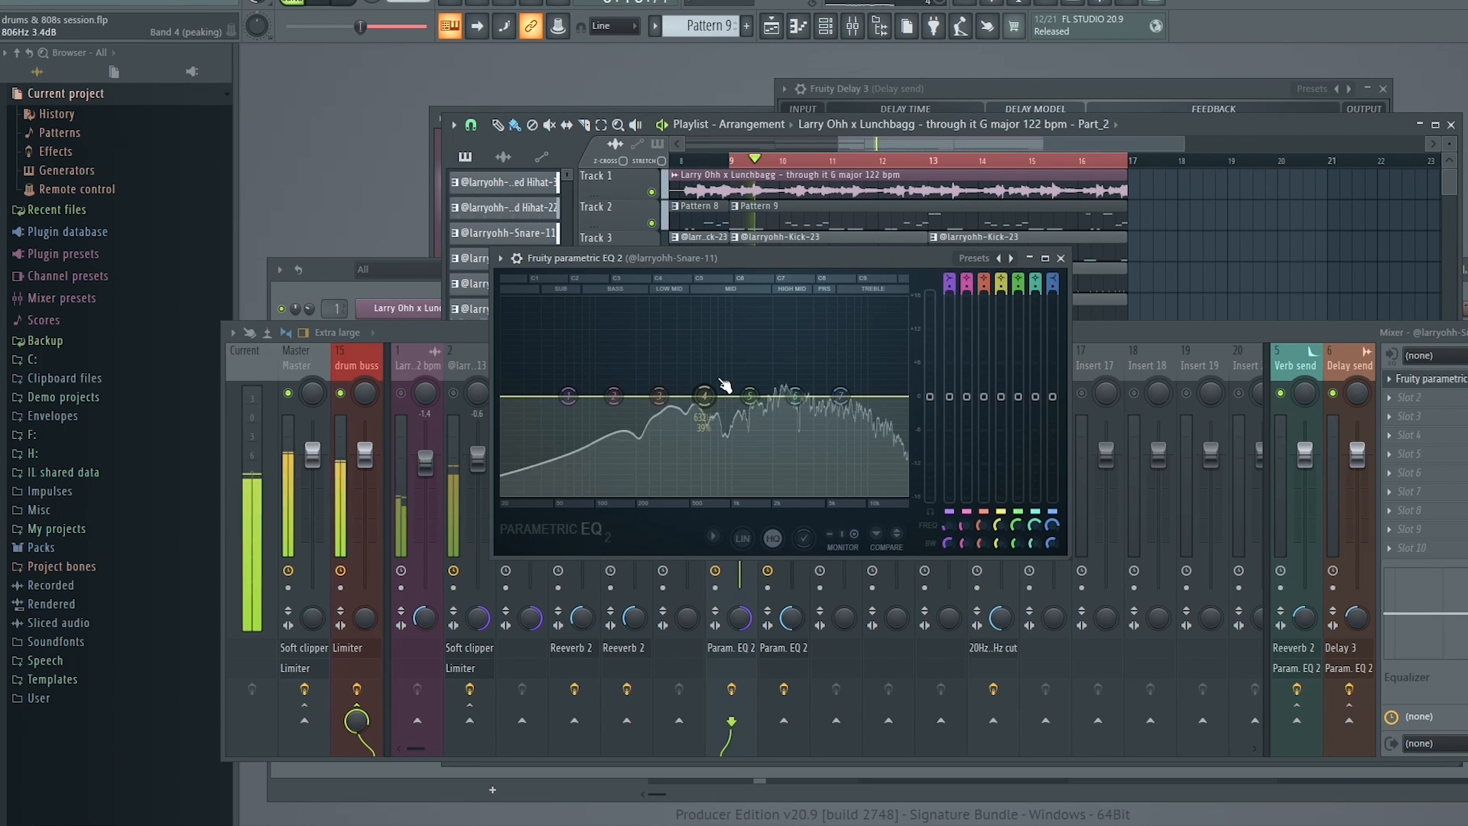
# Boost band 4 in the mids of Snare-11's EQ and cut the lows with band 1 as a high-pass.
pyautogui.moveTo(704, 395); pyautogui.dragTo(696, 377)
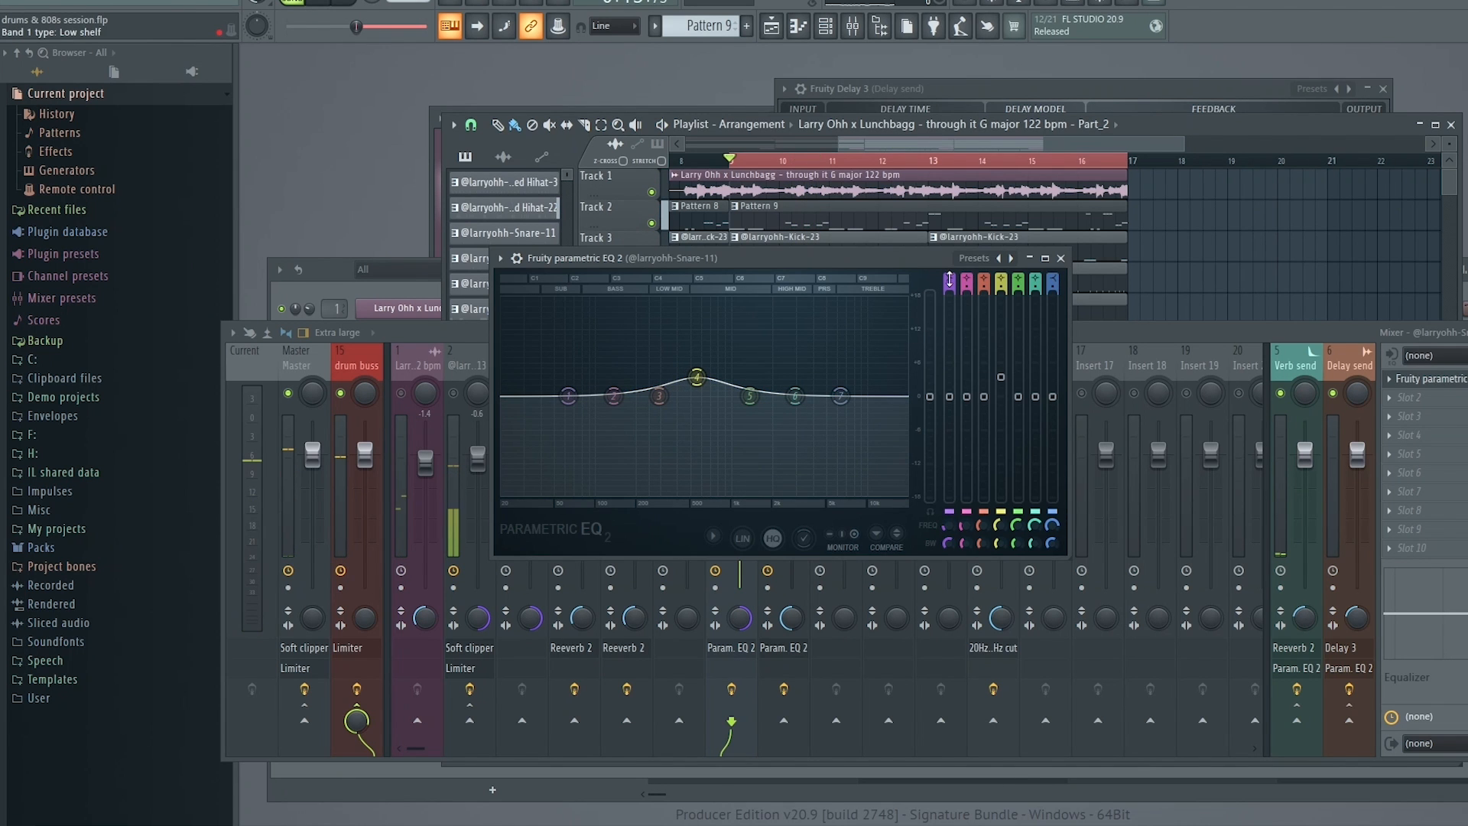
pyautogui.scroll(4, 949, 280)
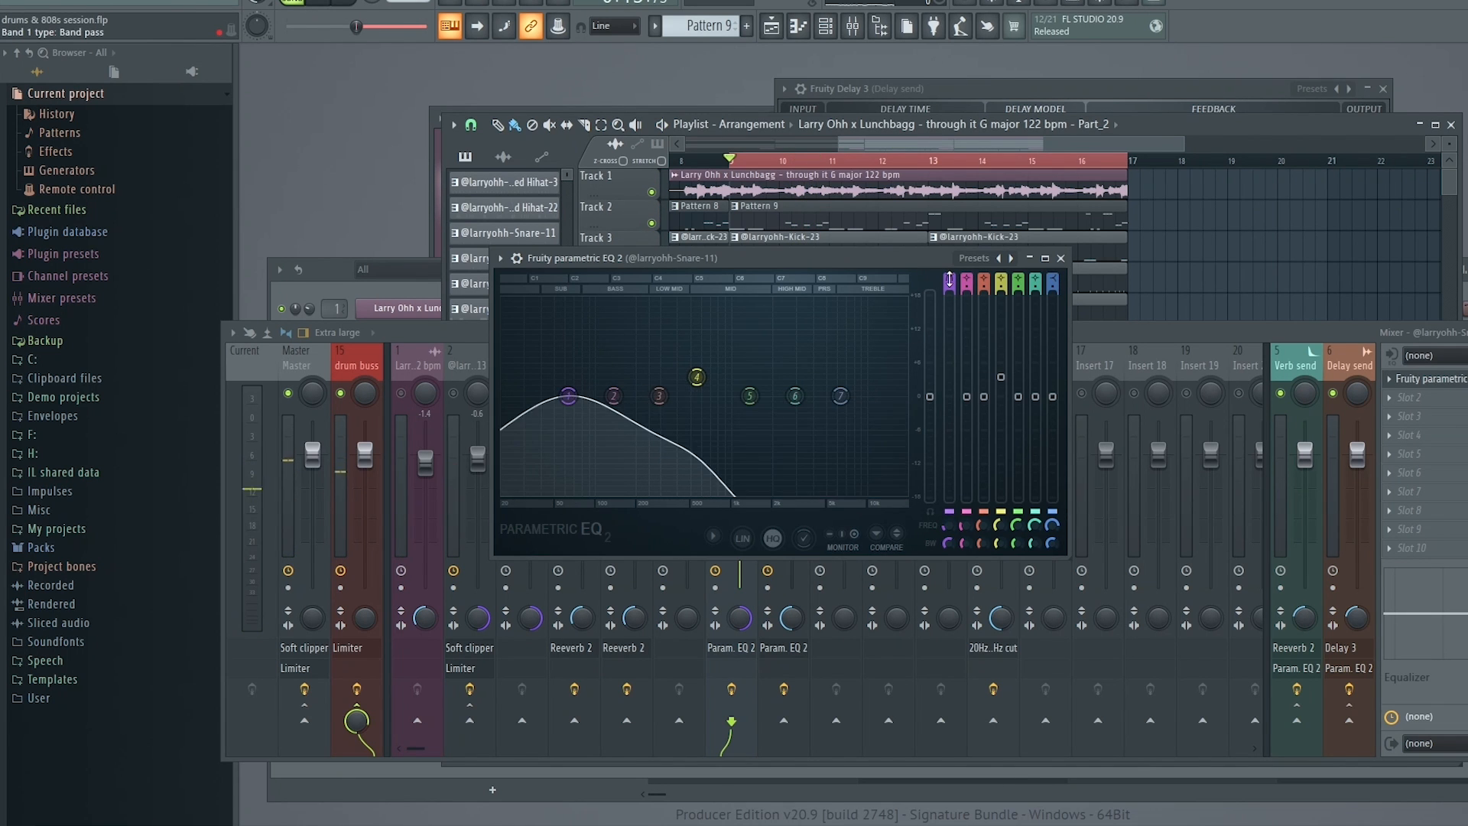
pyautogui.moveTo(580, 395); pyautogui.dragTo(658, 396)
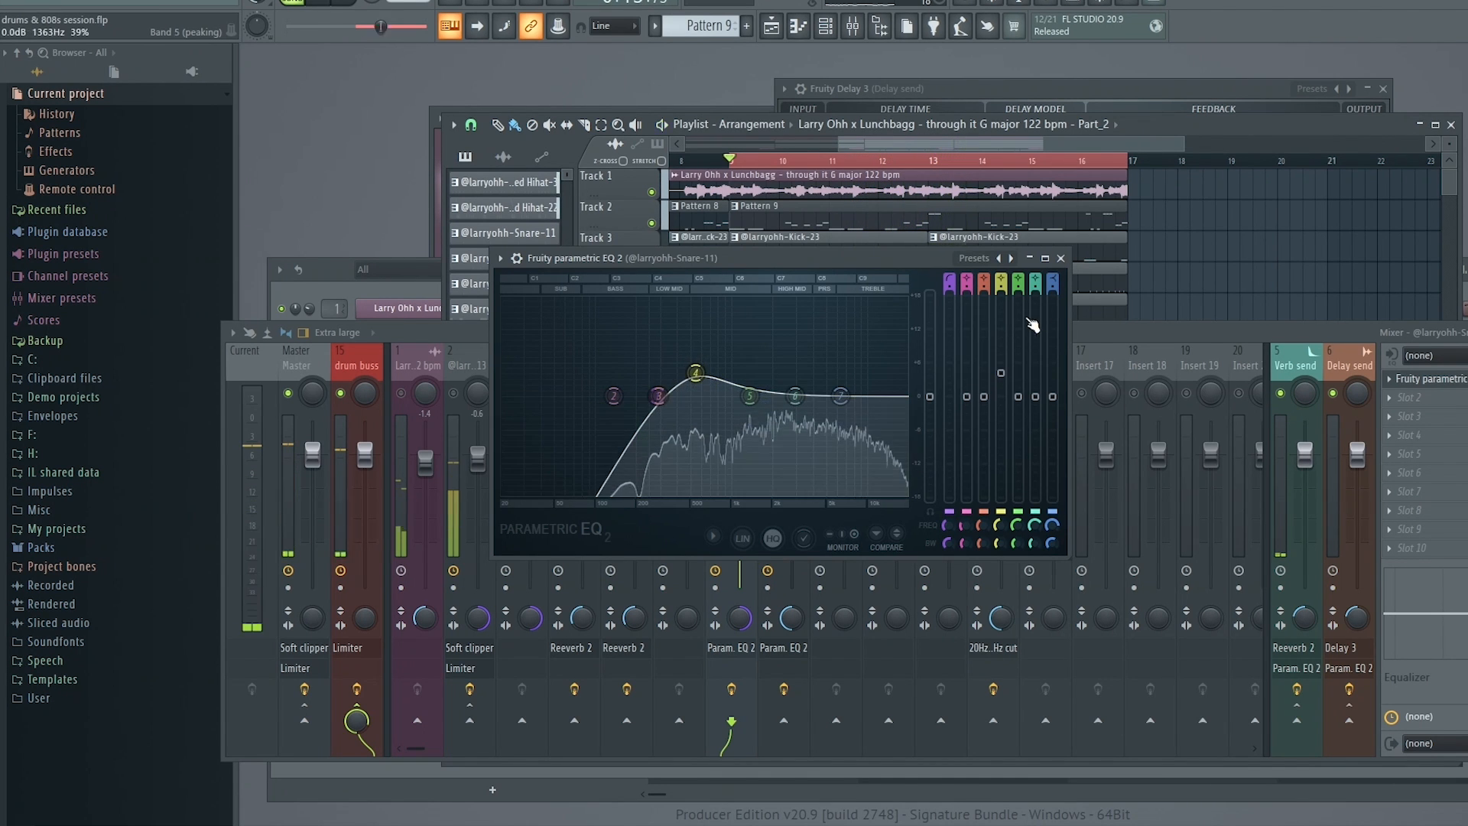
pyautogui.click(1060, 257)
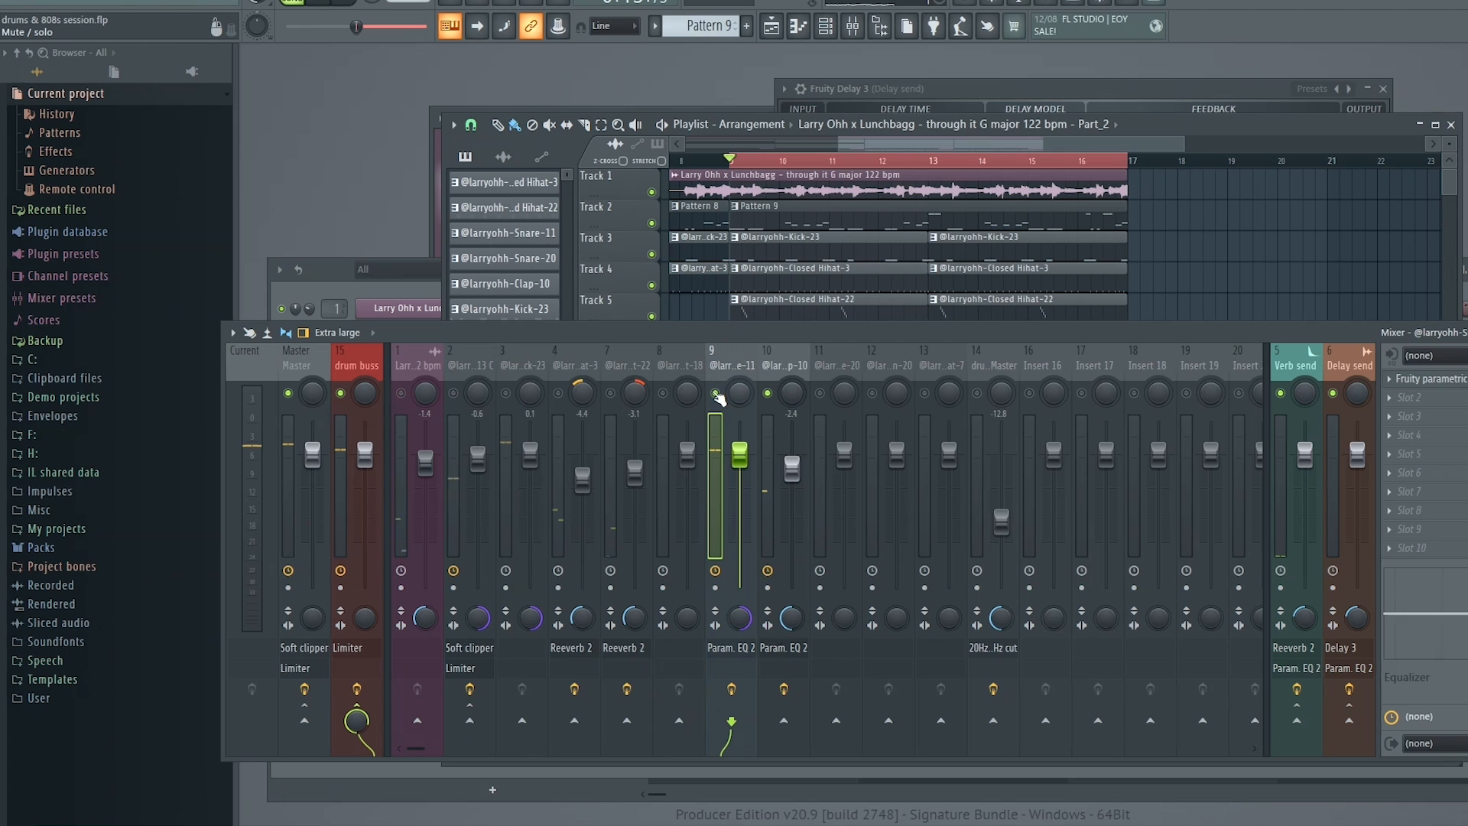
# Unsolo the snare and clap and balance them in the full mix, with Snare-11 at -3.9 dB, Clap-10 at -4.4 dB and Snare-20 at -0.3 dB.
pyautogui.rightClick(715, 393)
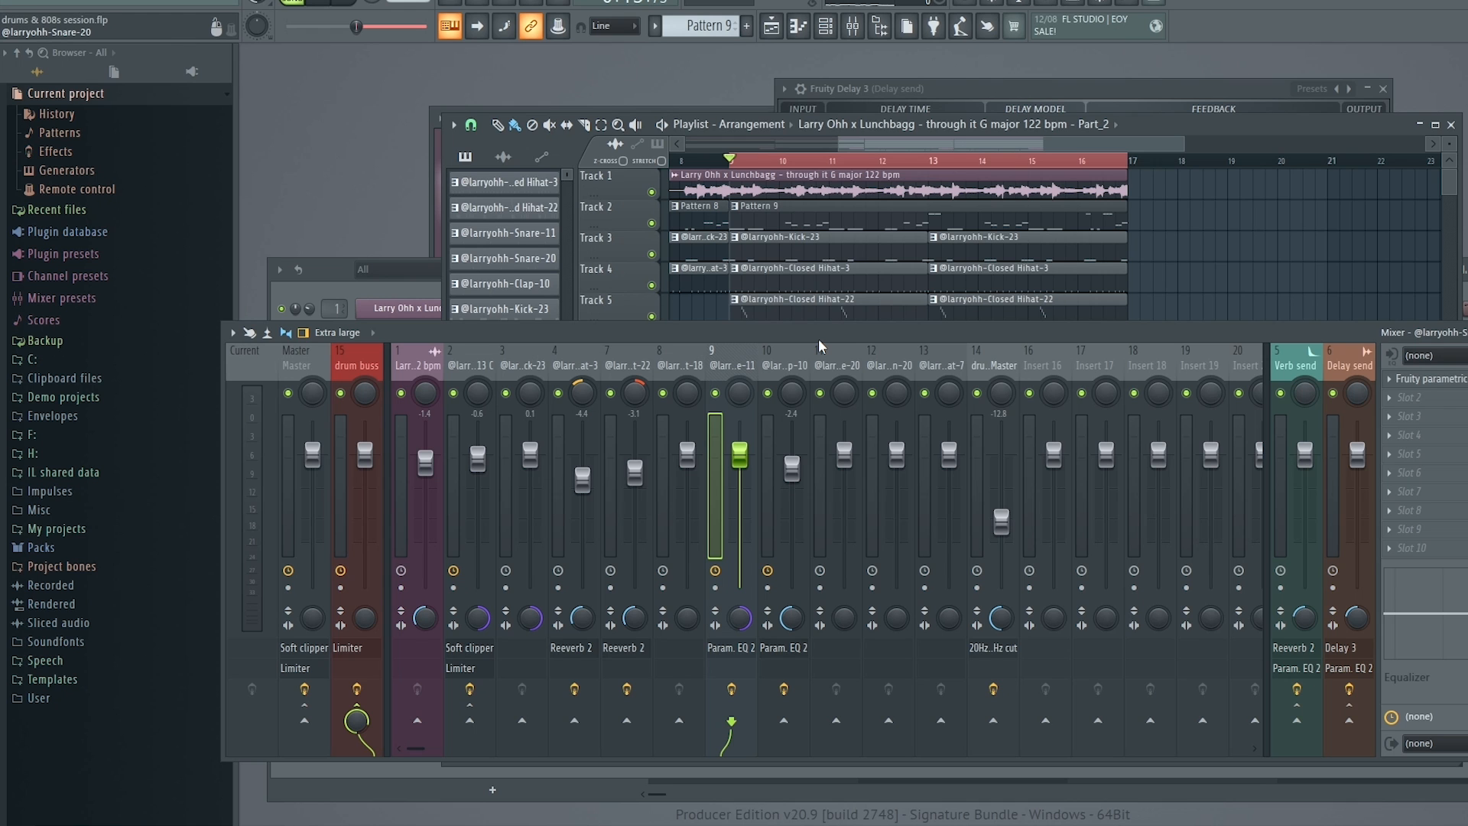
pyautogui.press('space')
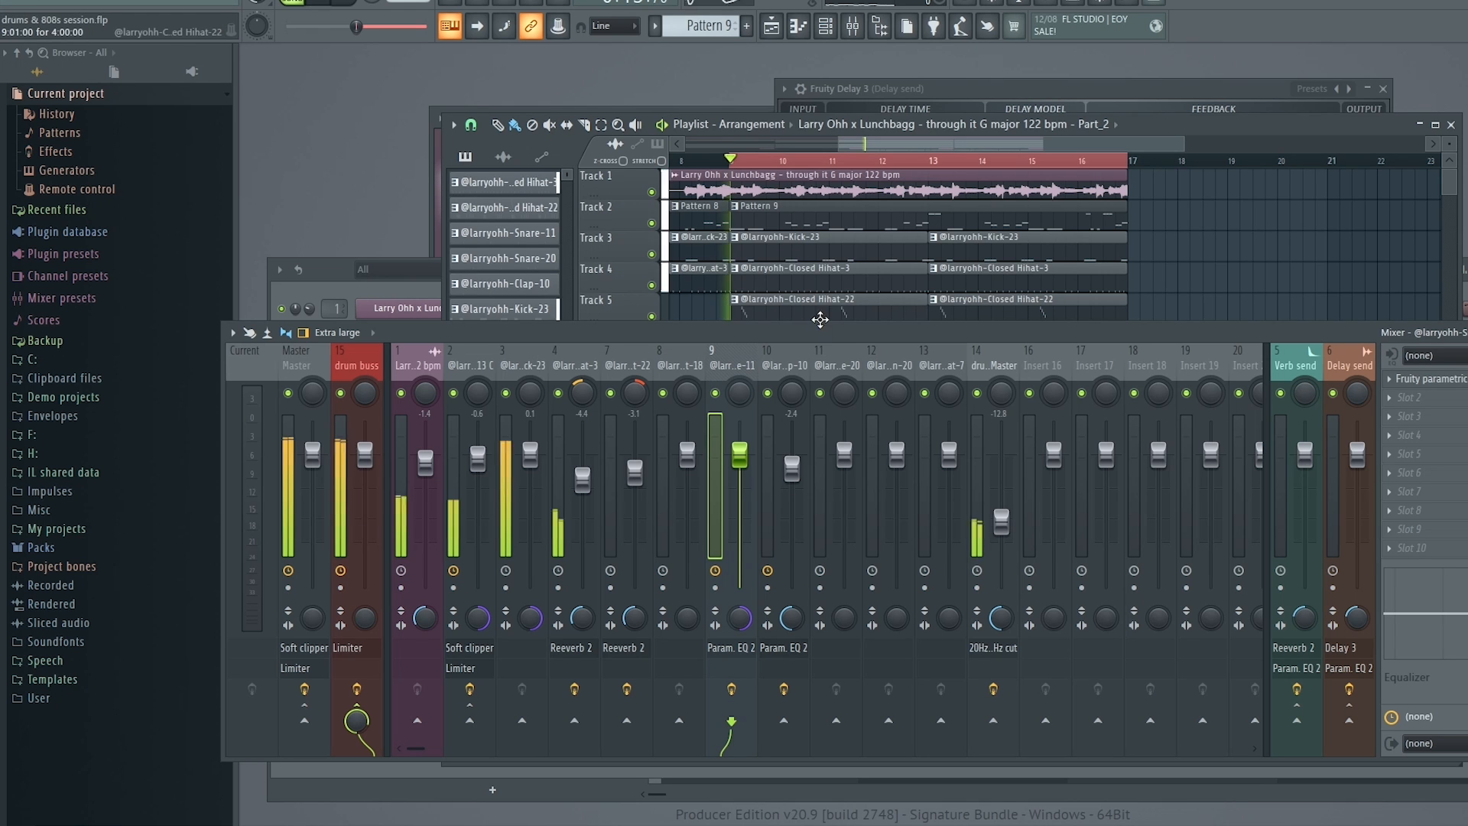
pyautogui.moveTo(741, 457); pyautogui.dragTo(792, 486)
pyautogui.scroll(-1, 789, 368)
pyautogui.press('space')
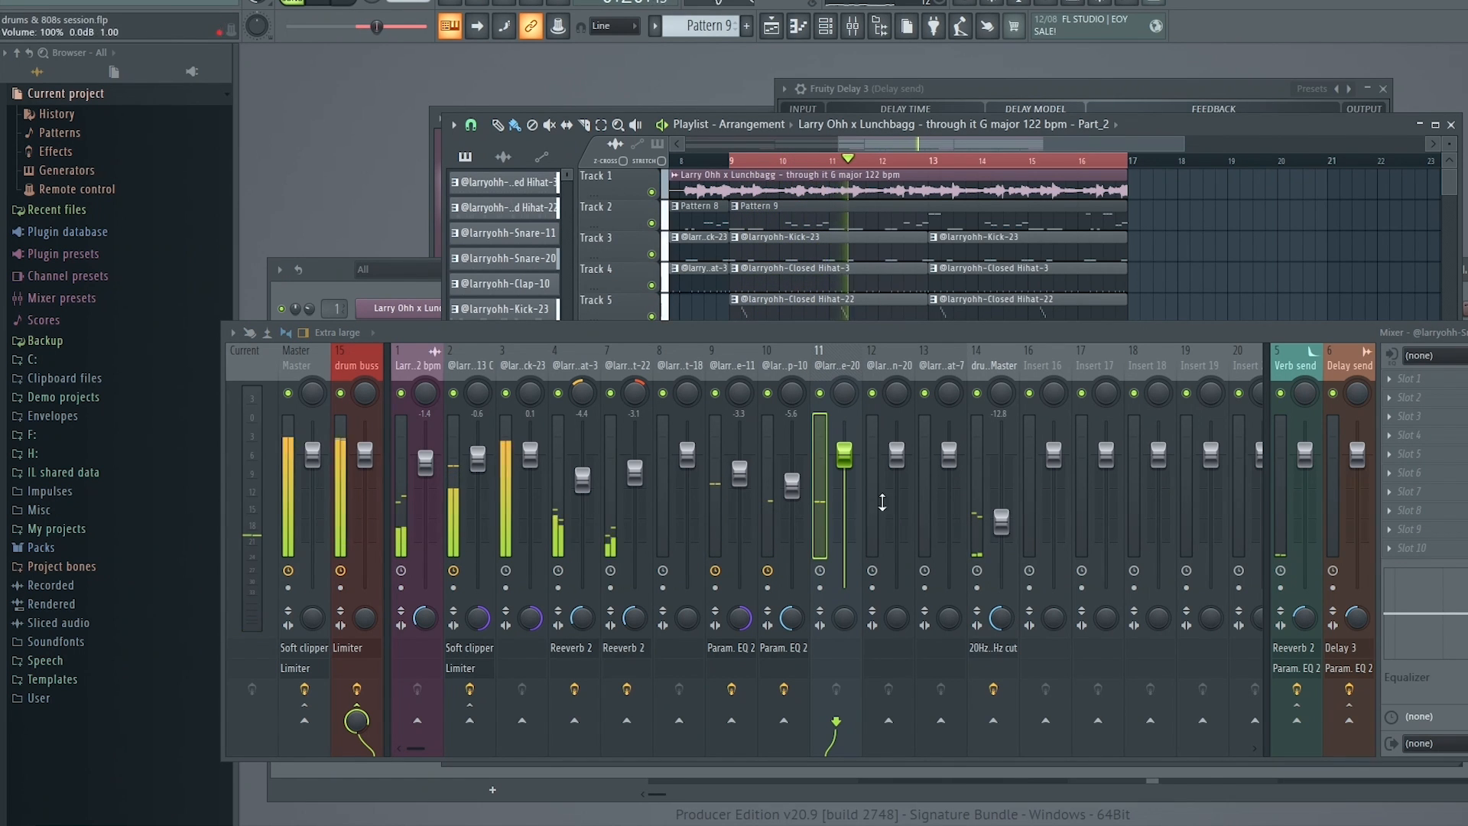
pyautogui.moveTo(845, 459); pyautogui.dragTo(739, 483)
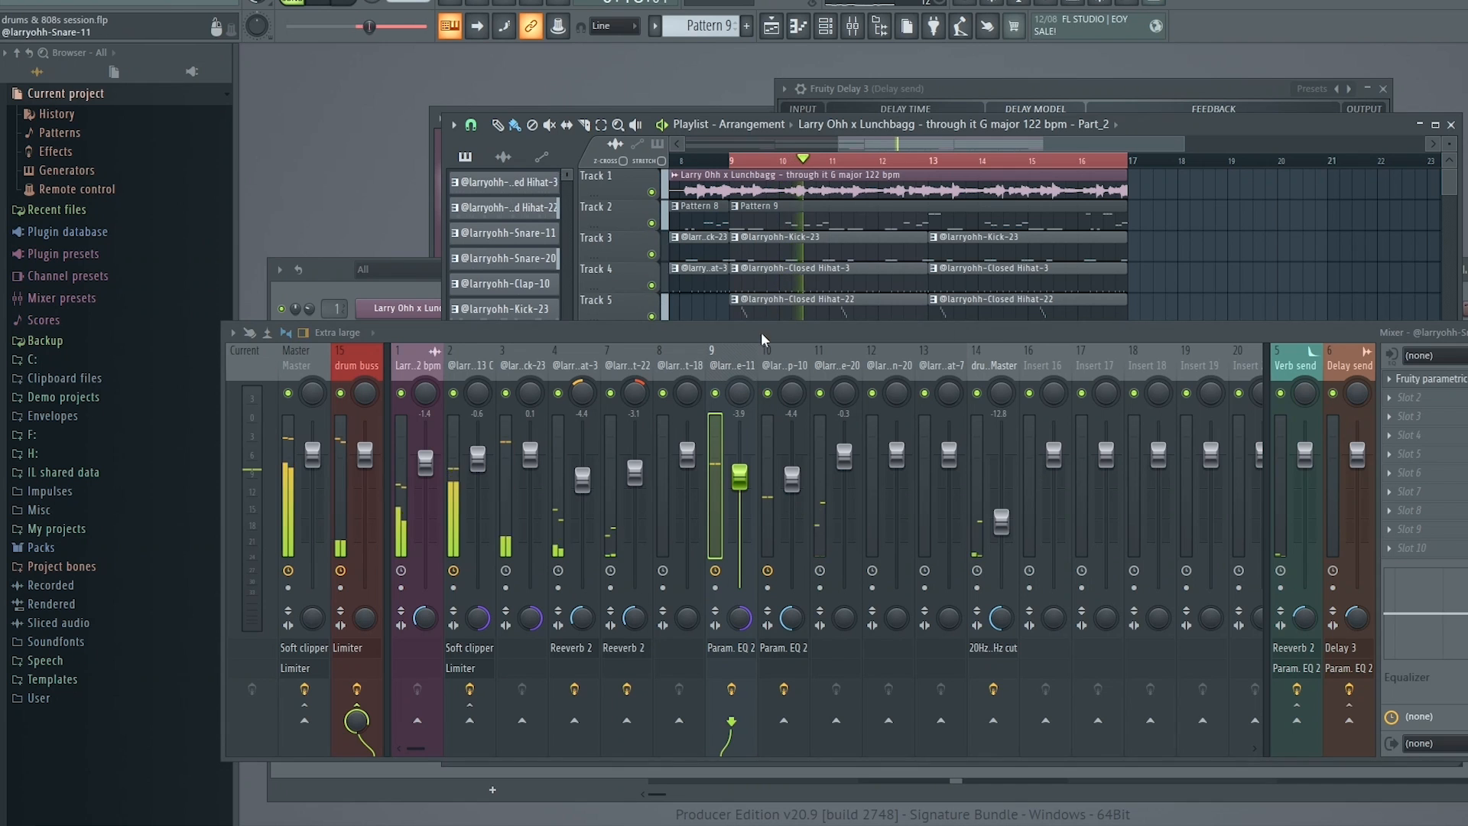
pyautogui.moveTo(759, 333); pyautogui.dragTo(743, 330)
pyautogui.press('space')
pyautogui.press('space')
pyautogui.press('space')
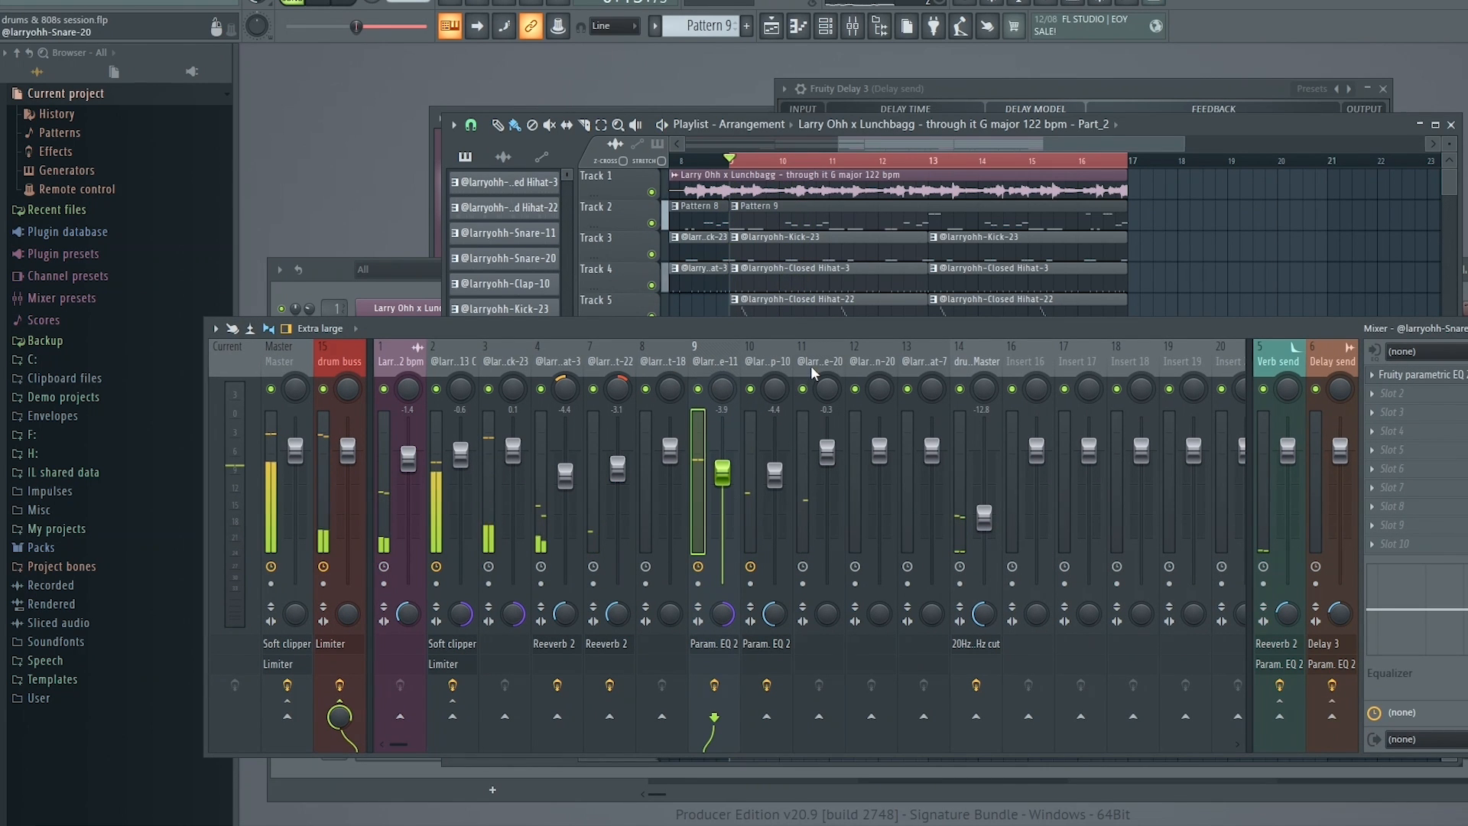
# Play Snare-20 in the mix, pan it 19% right and set its level to -0.7 dB.
pyautogui.click(816, 368)
pyautogui.click(857, 358)
pyautogui.click(835, 367)
pyautogui.press('space')
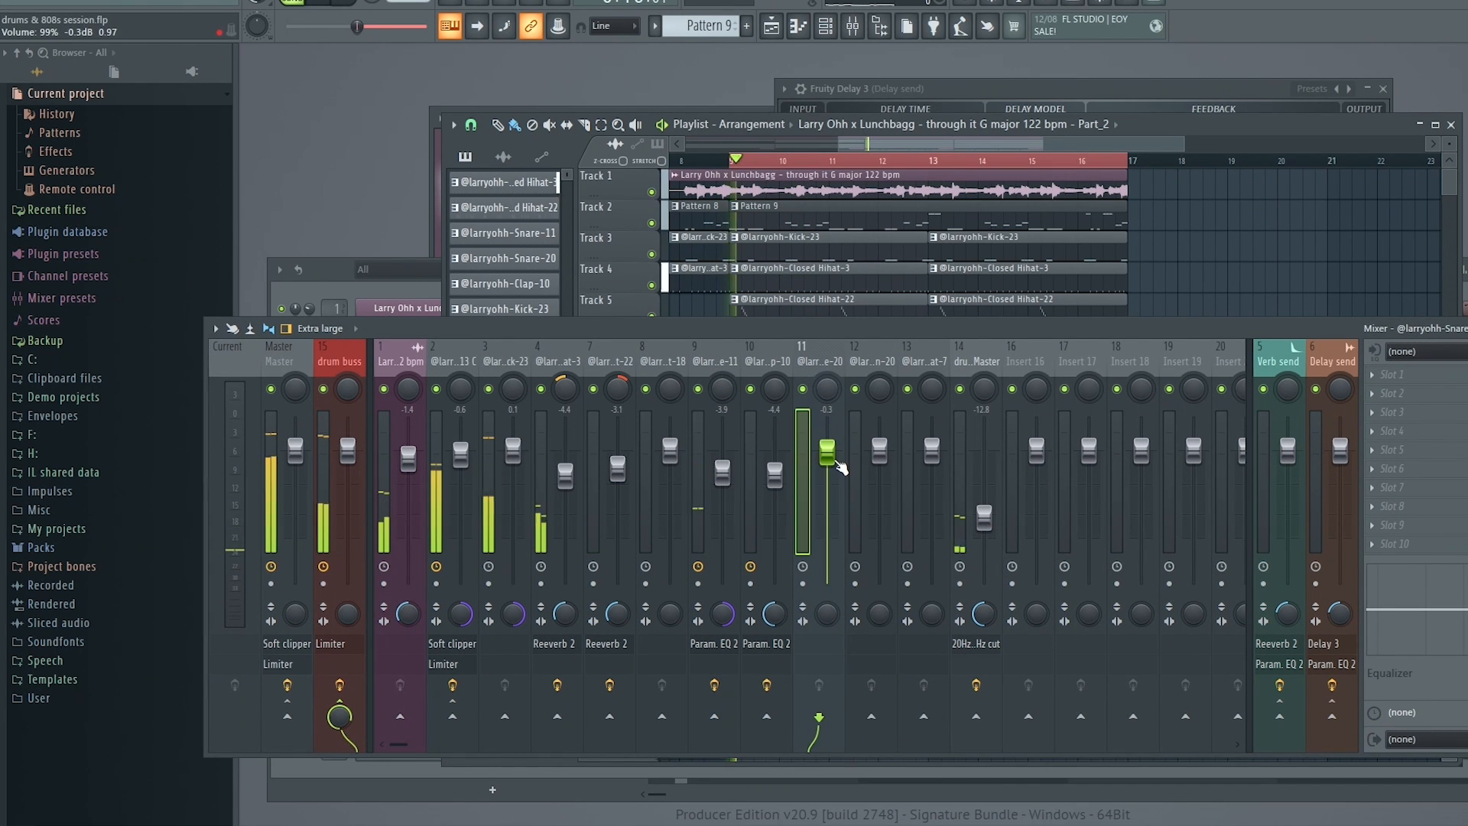
pyautogui.press('space')
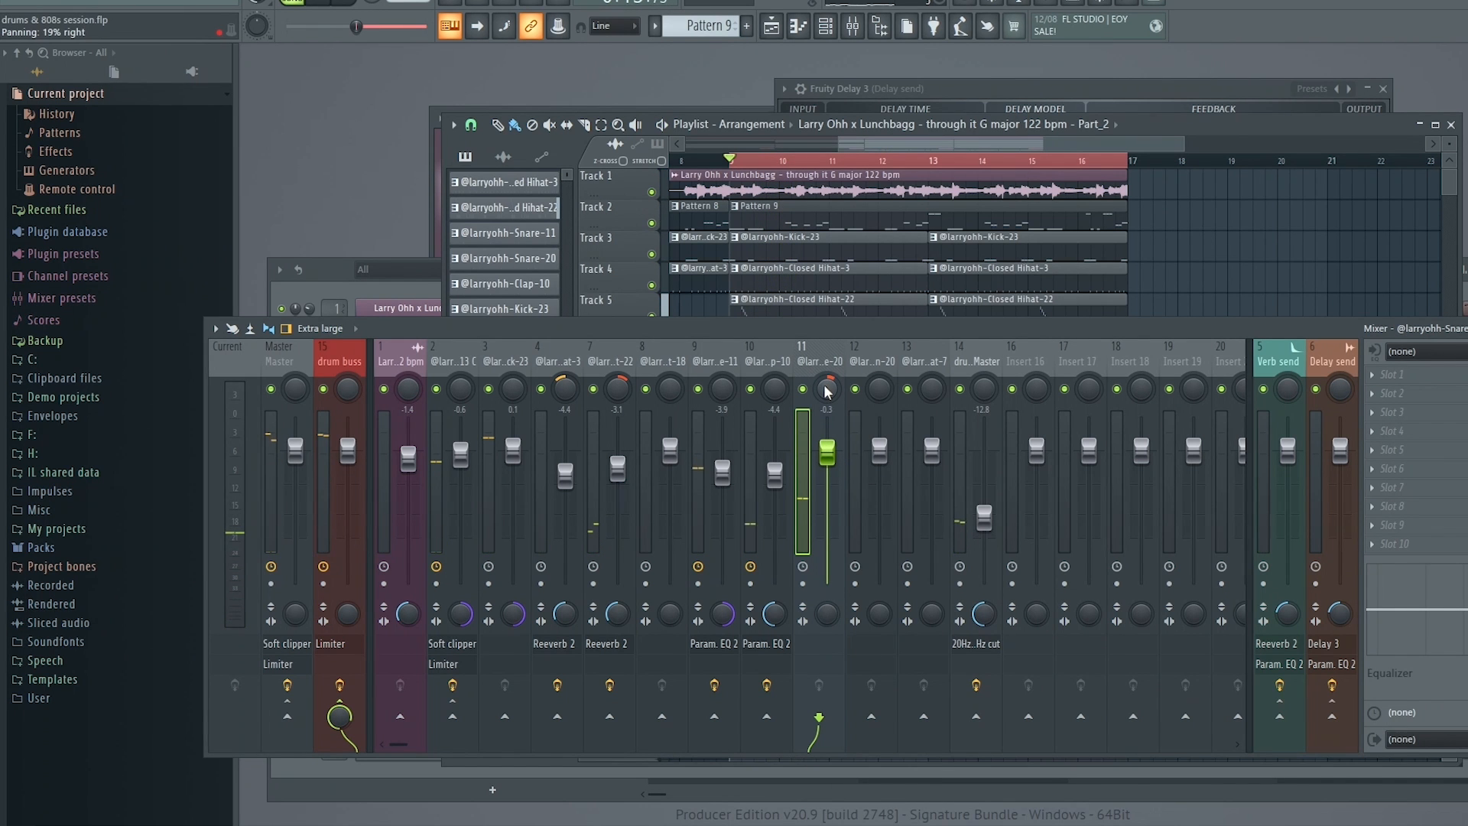
pyautogui.moveTo(827, 450); pyautogui.dragTo(835, 452)
# Add Fruity Parametric EQ 2 to Snare-20, cut its lows with band 1 and lower band 2 to -1.3 dB at 131 Hz.
pyautogui.click(1391, 374)
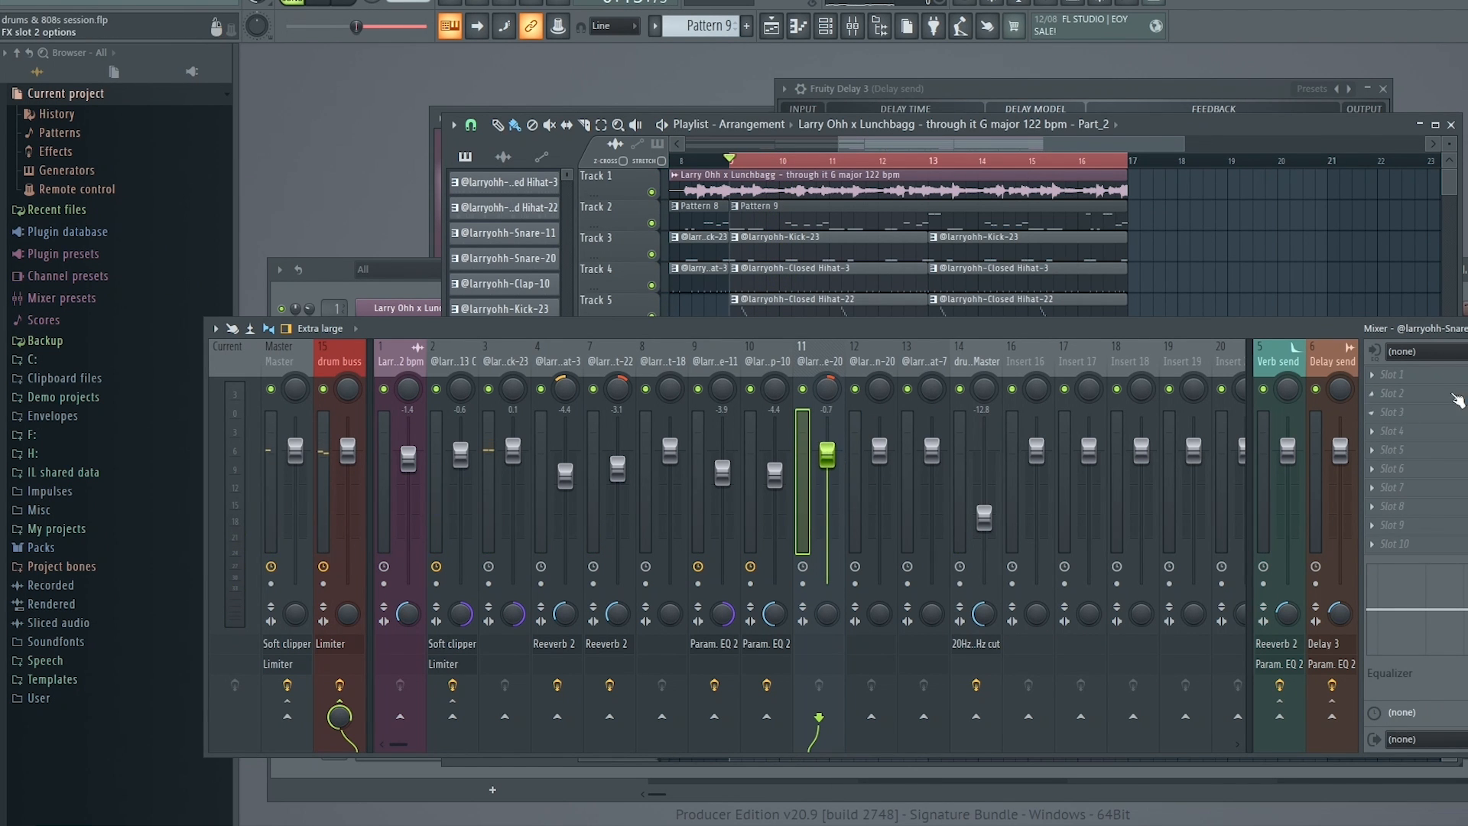
pyautogui.moveTo(1393, 394)
pyautogui.click(522, 114)
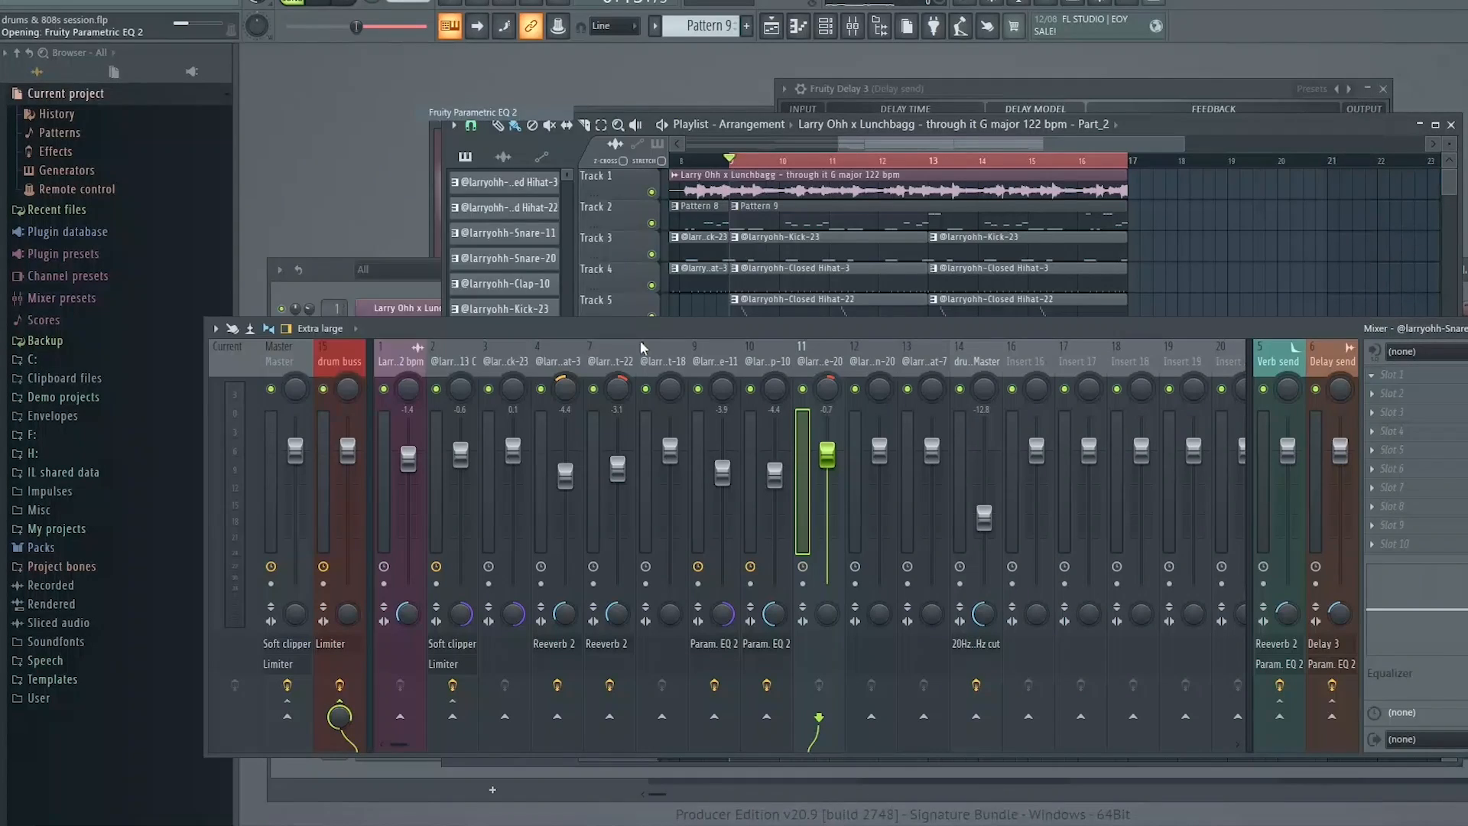
pyautogui.moveTo(464, 325); pyautogui.dragTo(579, 423)
pyautogui.moveTo(600, 329); pyautogui.dragTo(509, 333)
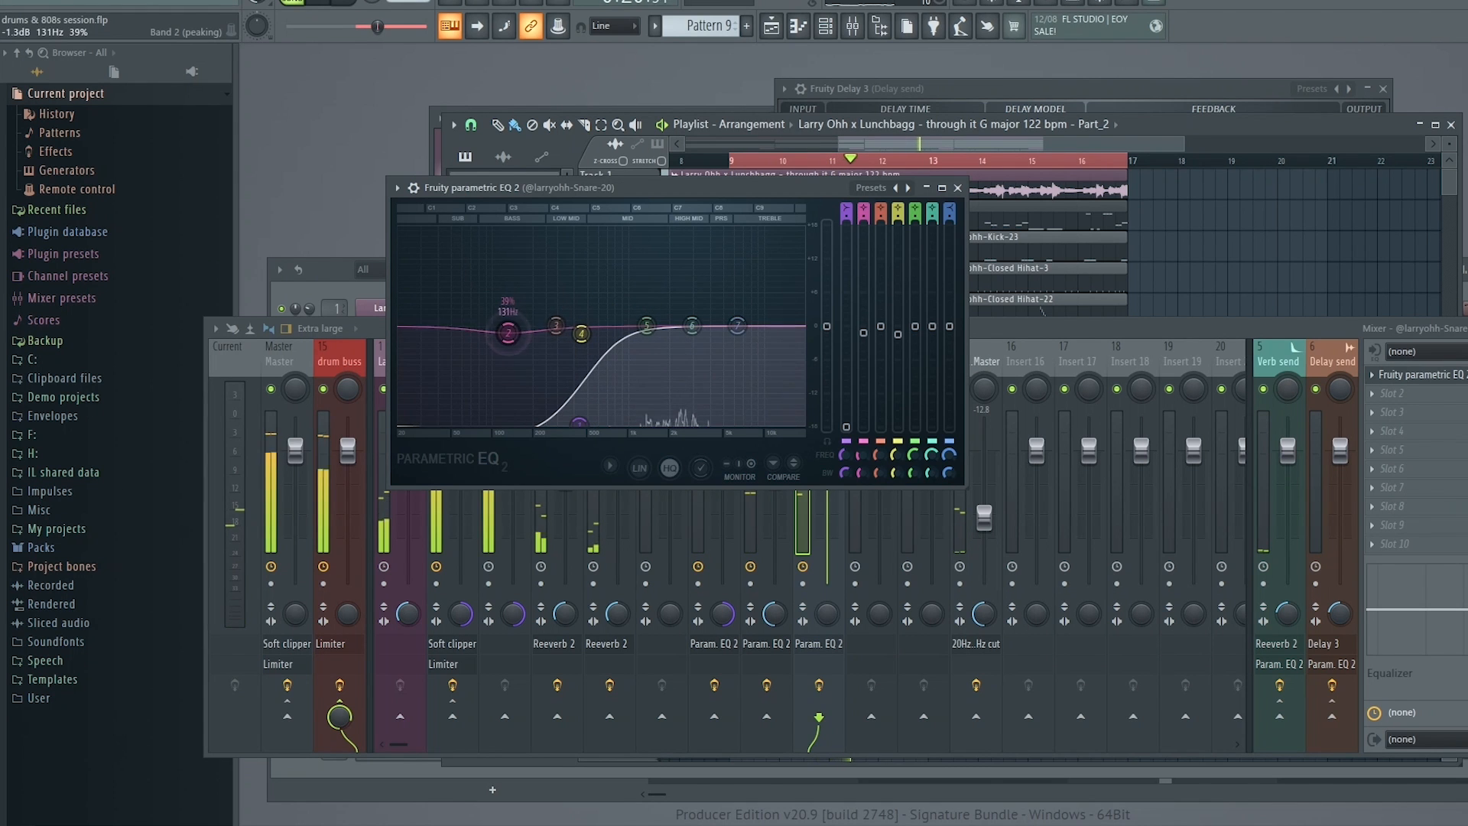
pyautogui.press('space')
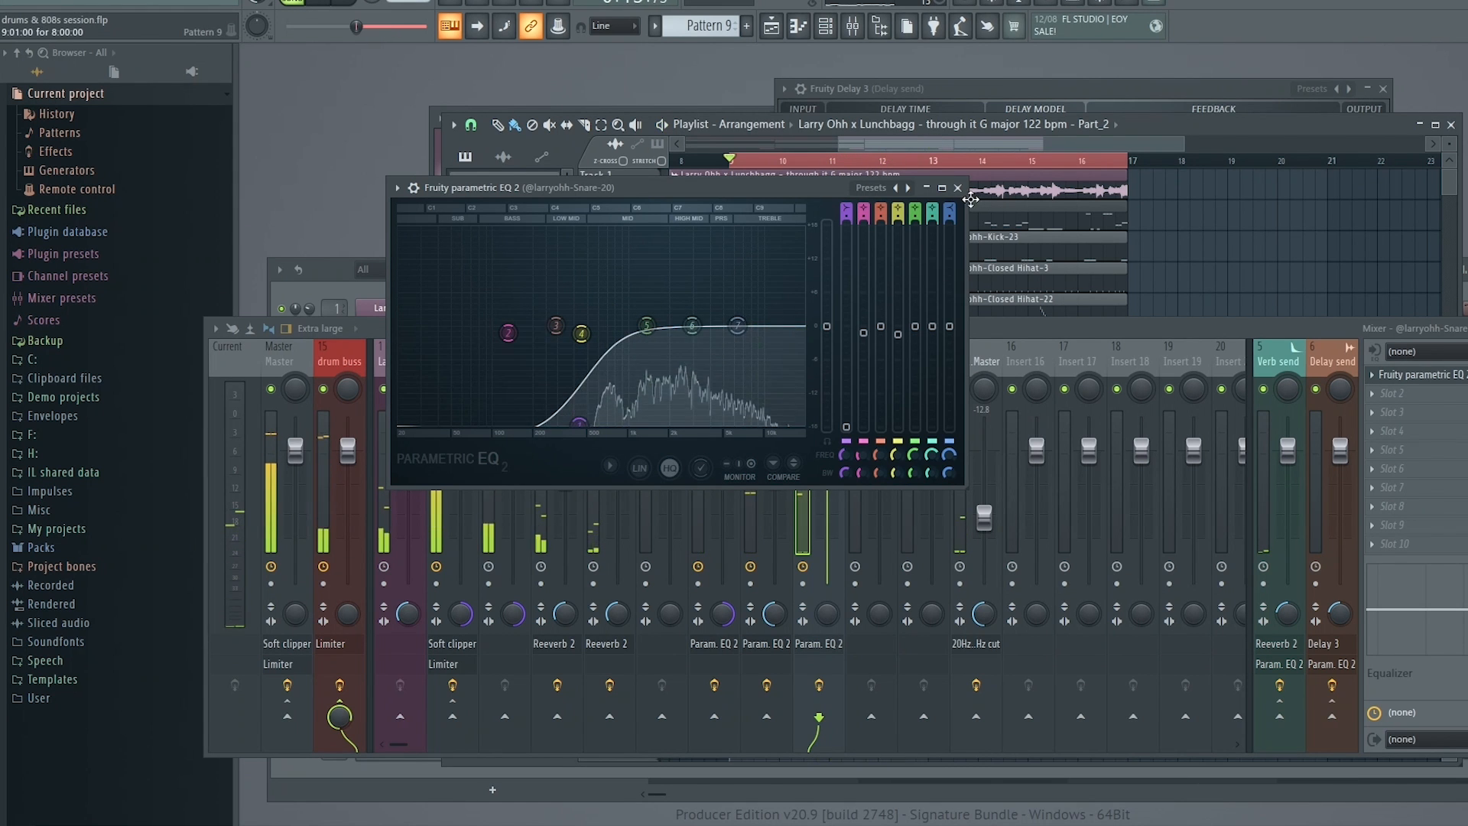
pyautogui.click(957, 188)
# Widen Snare-20's stereo separation and set its level to -1.8 dB while the full mix plays.
pyautogui.press('space')
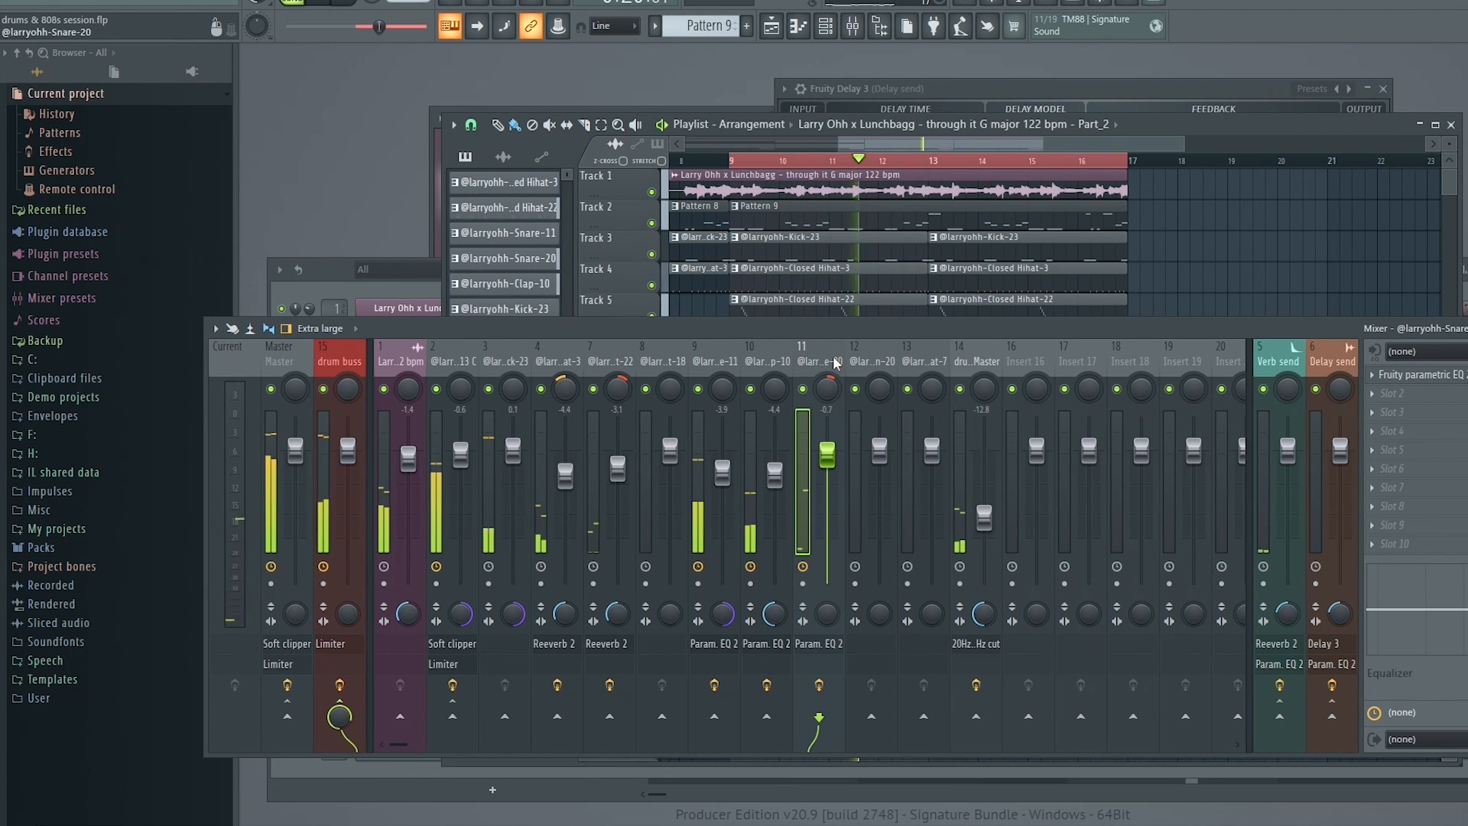
pyautogui.press('space')
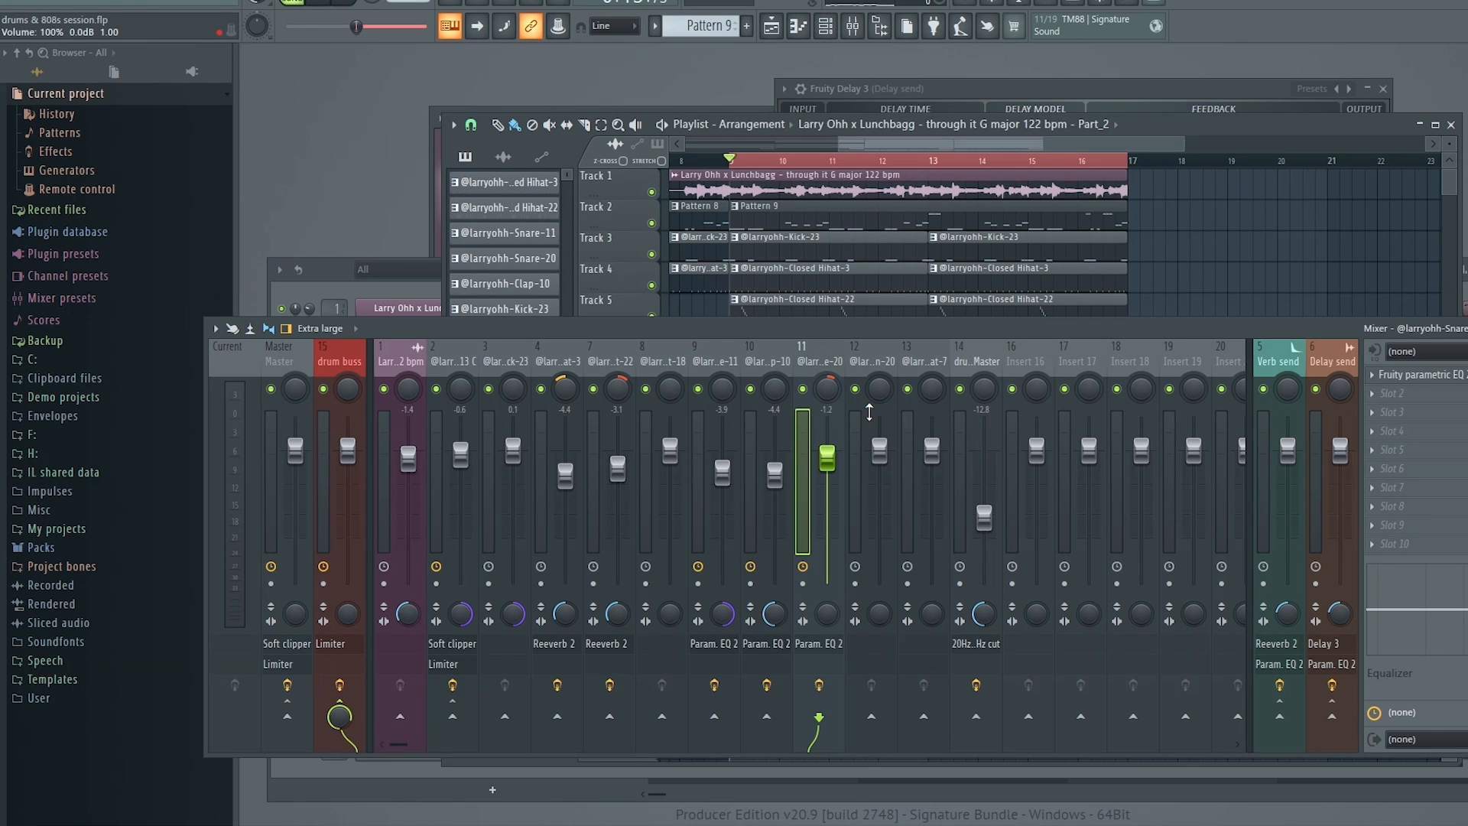
pyautogui.press('space')
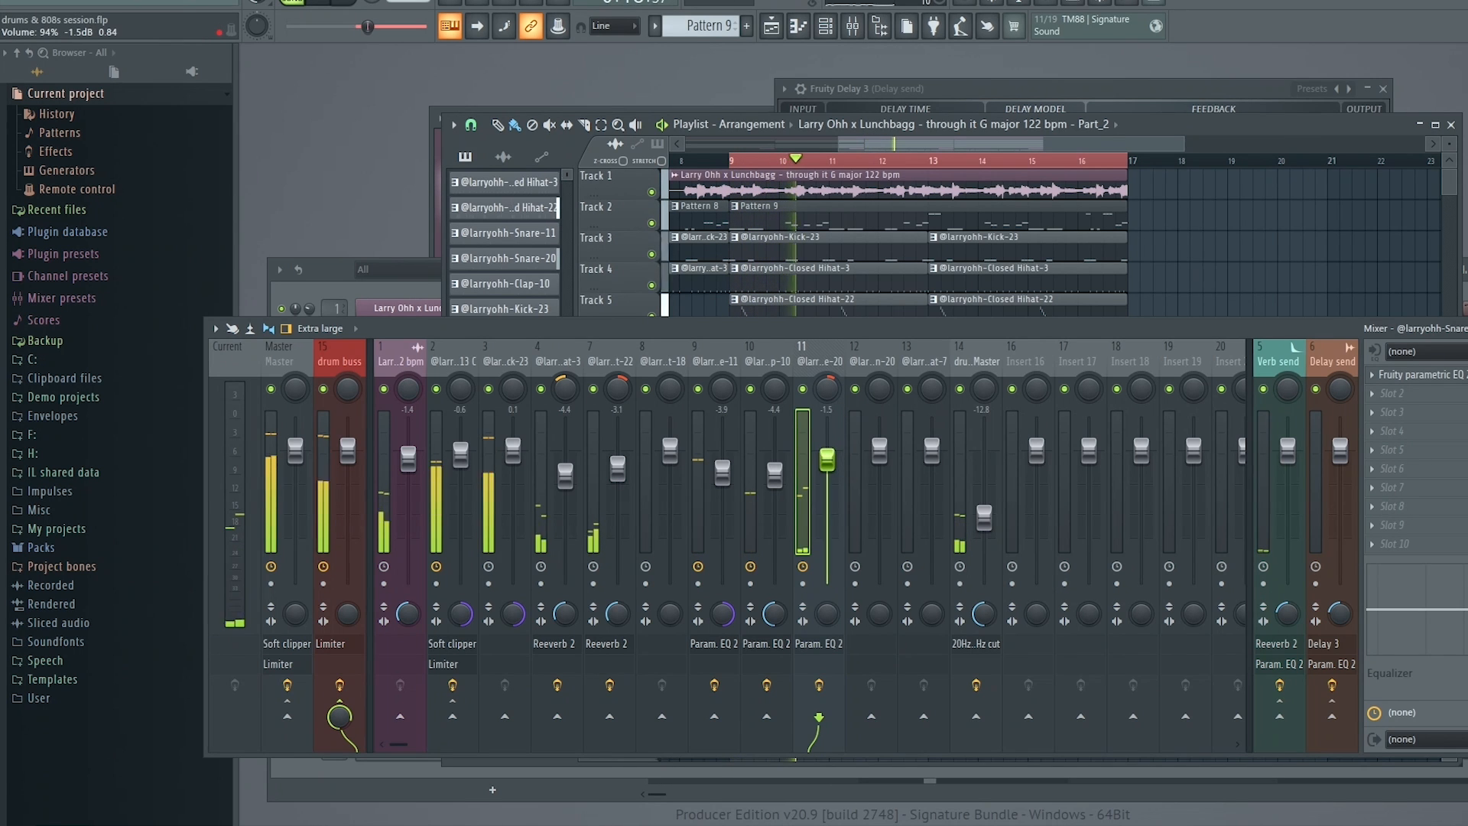
pyautogui.scroll(-2, 831, 460)
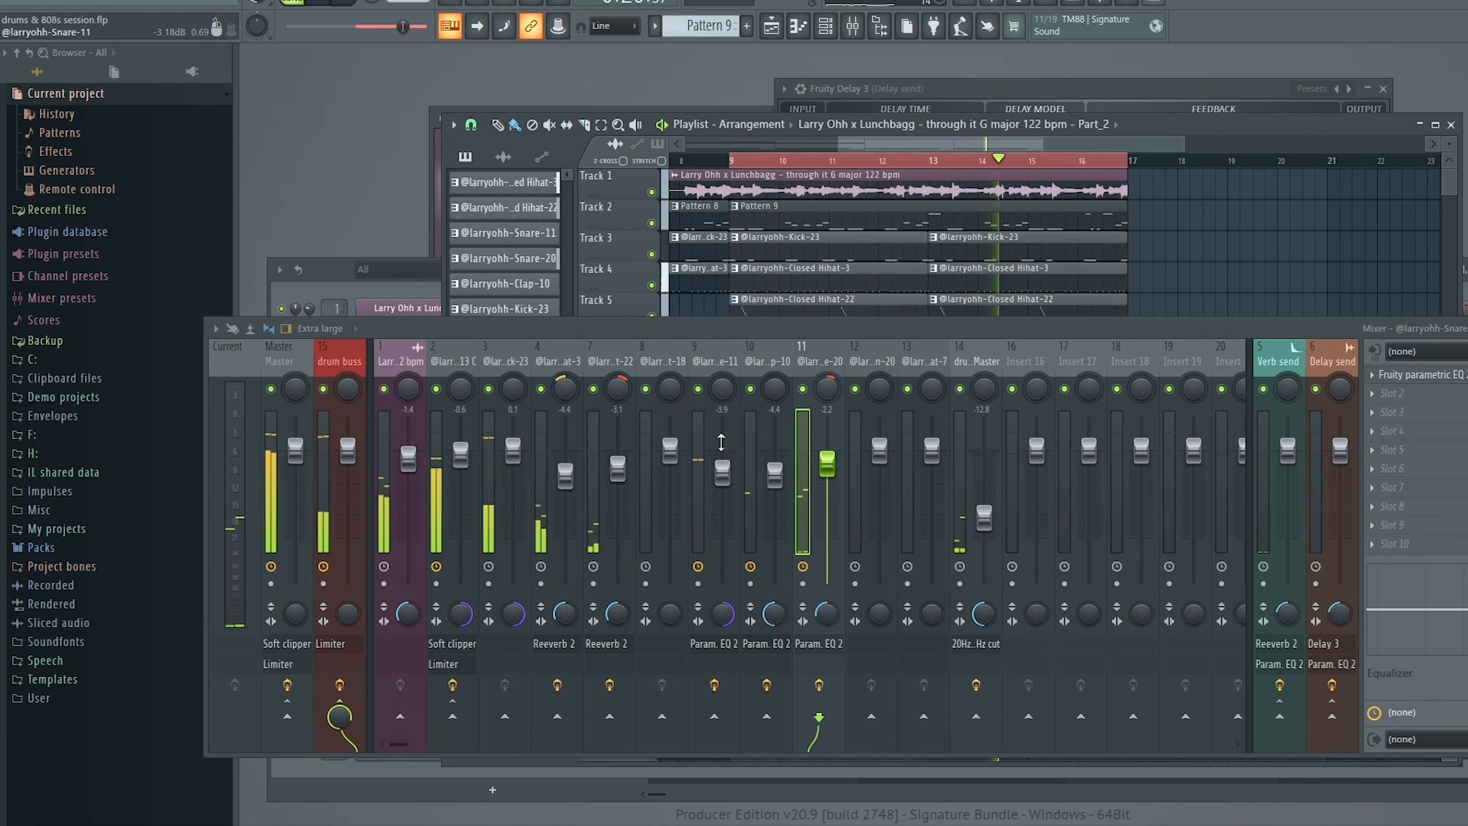
pyautogui.scroll(1, 827, 461)
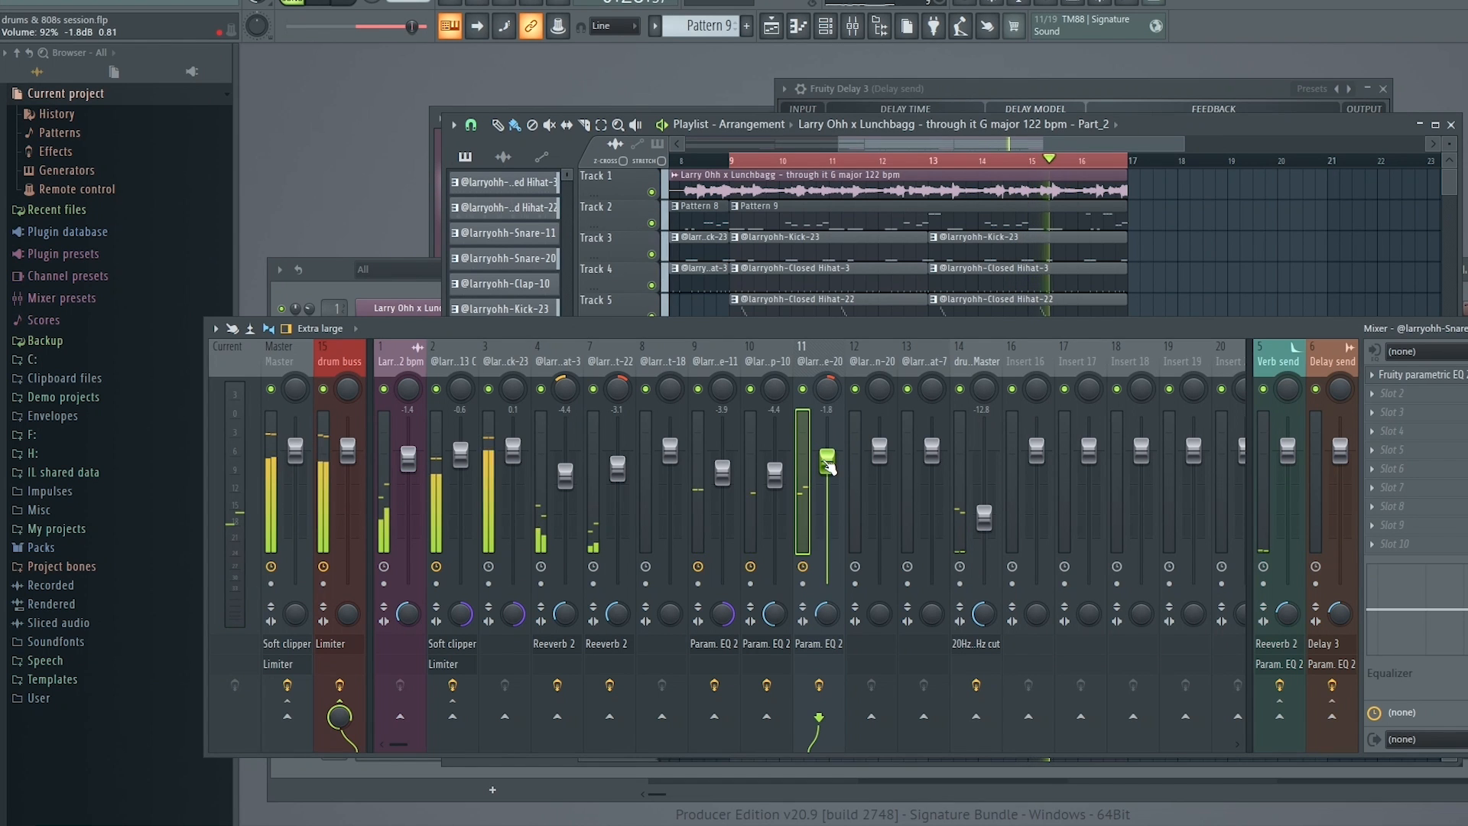
pyautogui.scroll(-1, 827, 463)
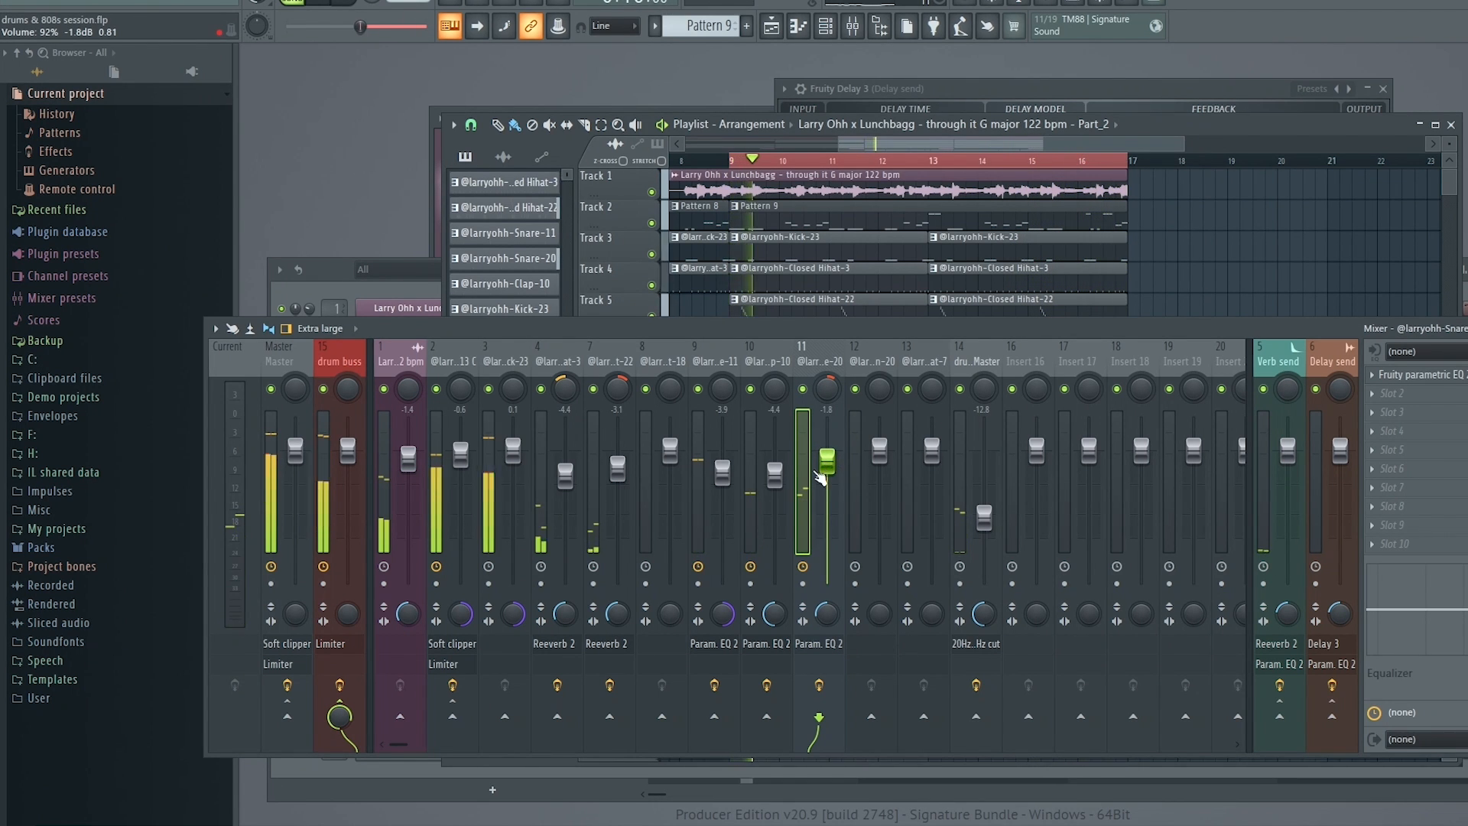
pyautogui.moveTo(889, 329); pyautogui.dragTo(874, 329)
pyautogui.press('space')
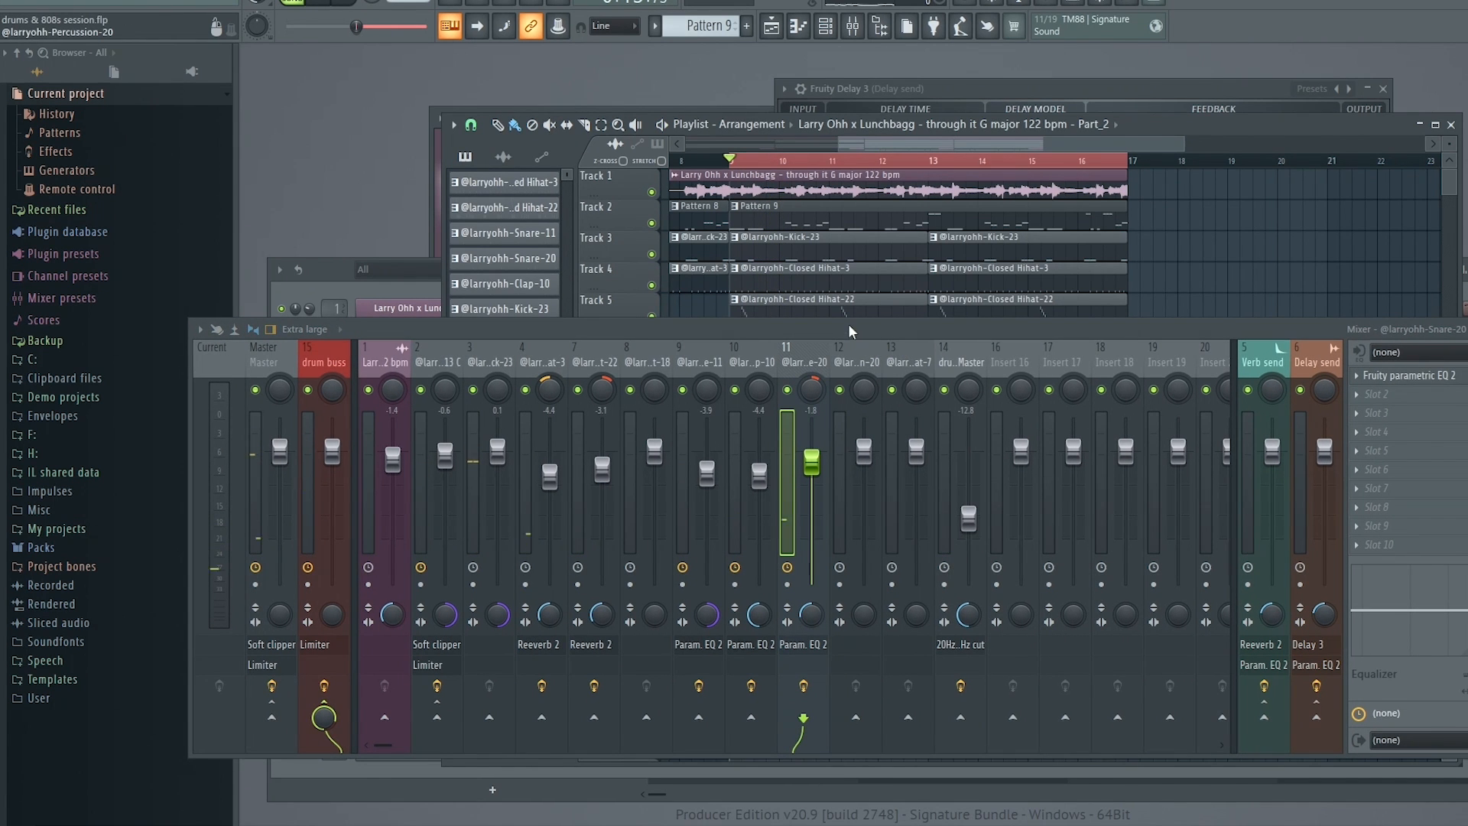
# Select Percussion-20 on mixer track 12, play the mix, and lower the mixer window to examine the playlist for its clips.
pyautogui.moveTo(849, 326); pyautogui.dragTo(854, 327)
pyautogui.click(858, 360)
pyautogui.press('space')
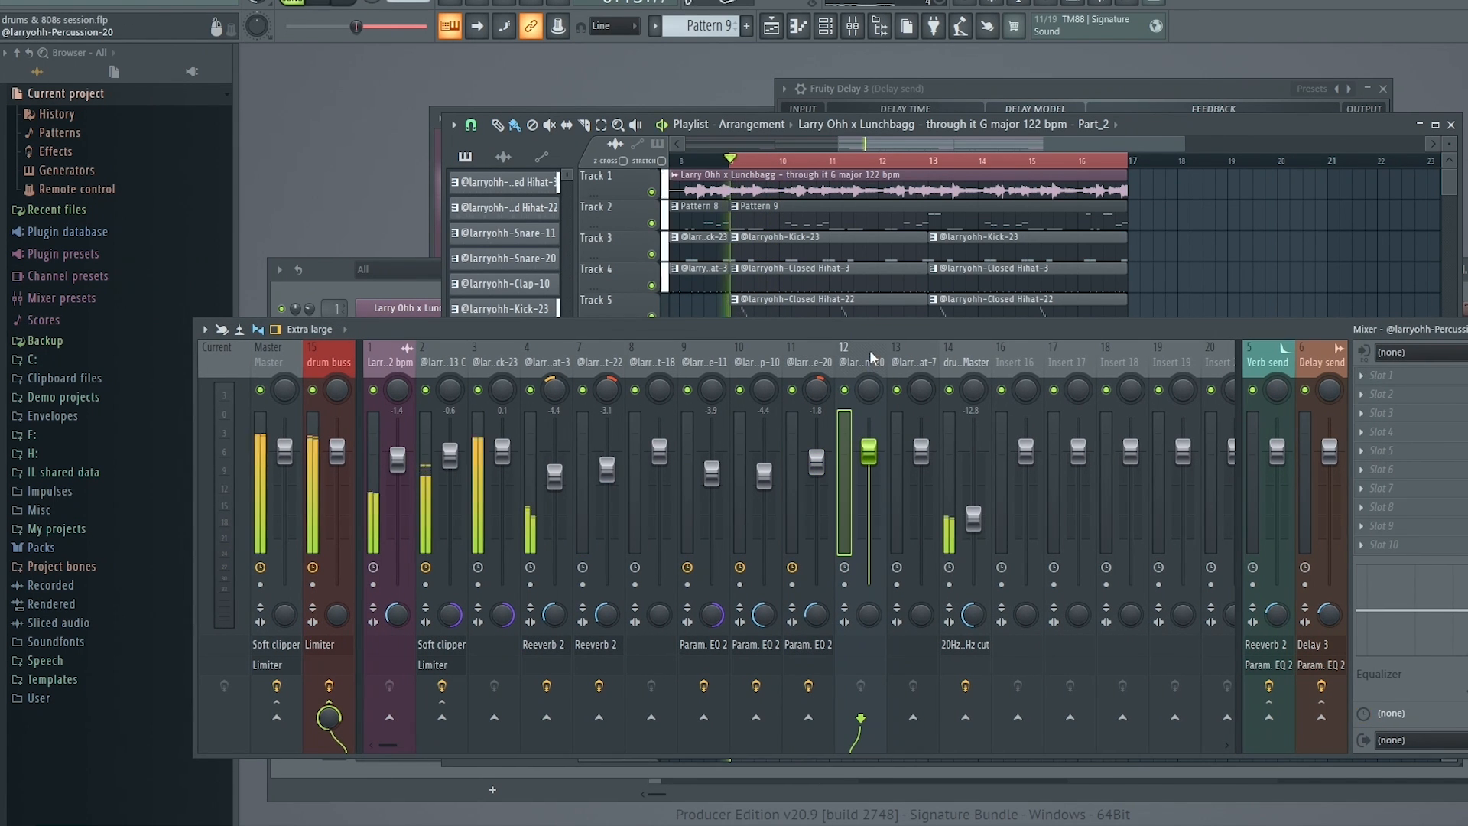
pyautogui.moveTo(891, 329); pyautogui.dragTo(899, 492)
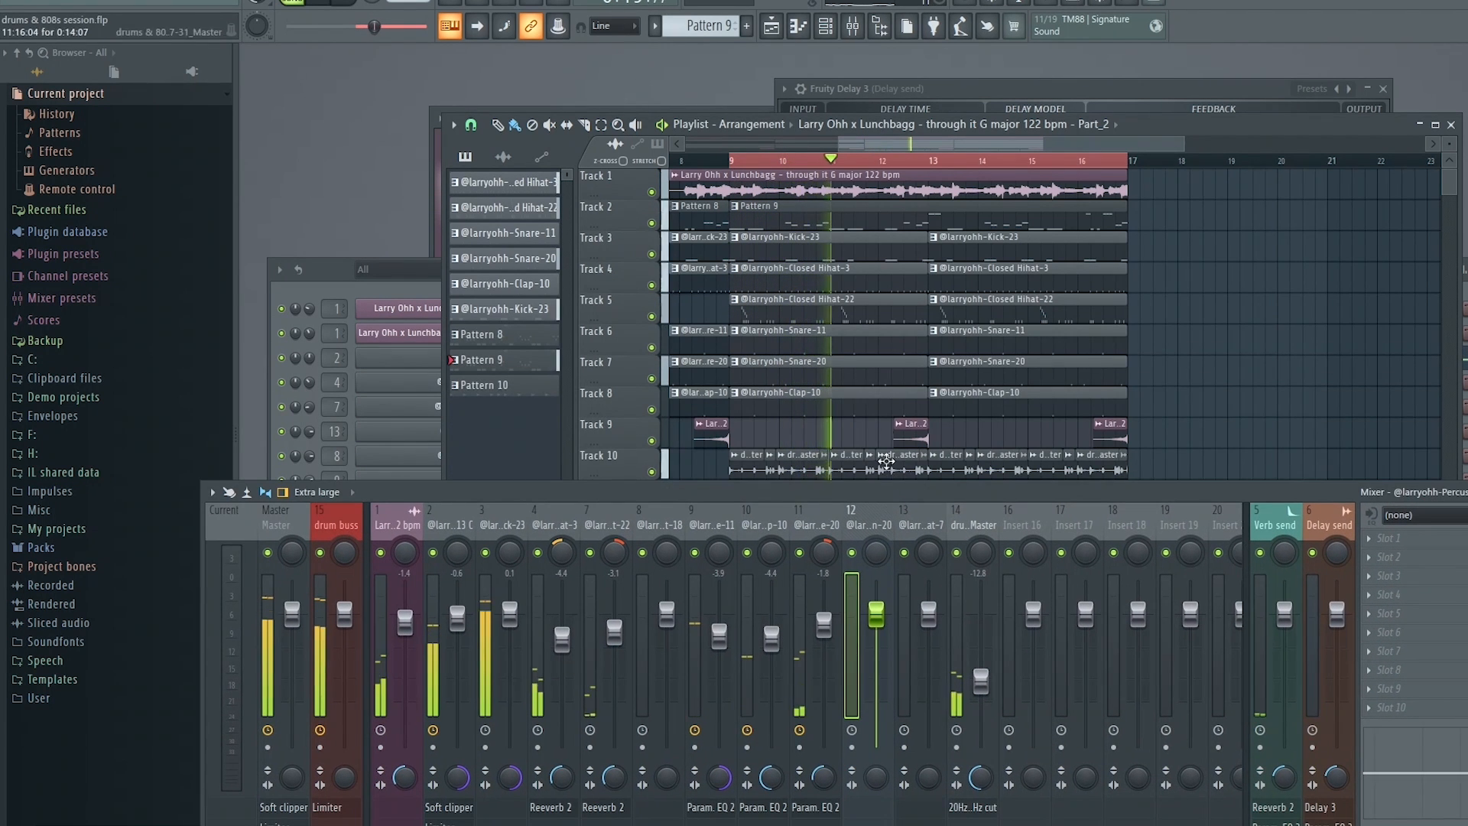
pyautogui.scroll(-1, 873, 416)
pyautogui.scroll(3, 779, 410)
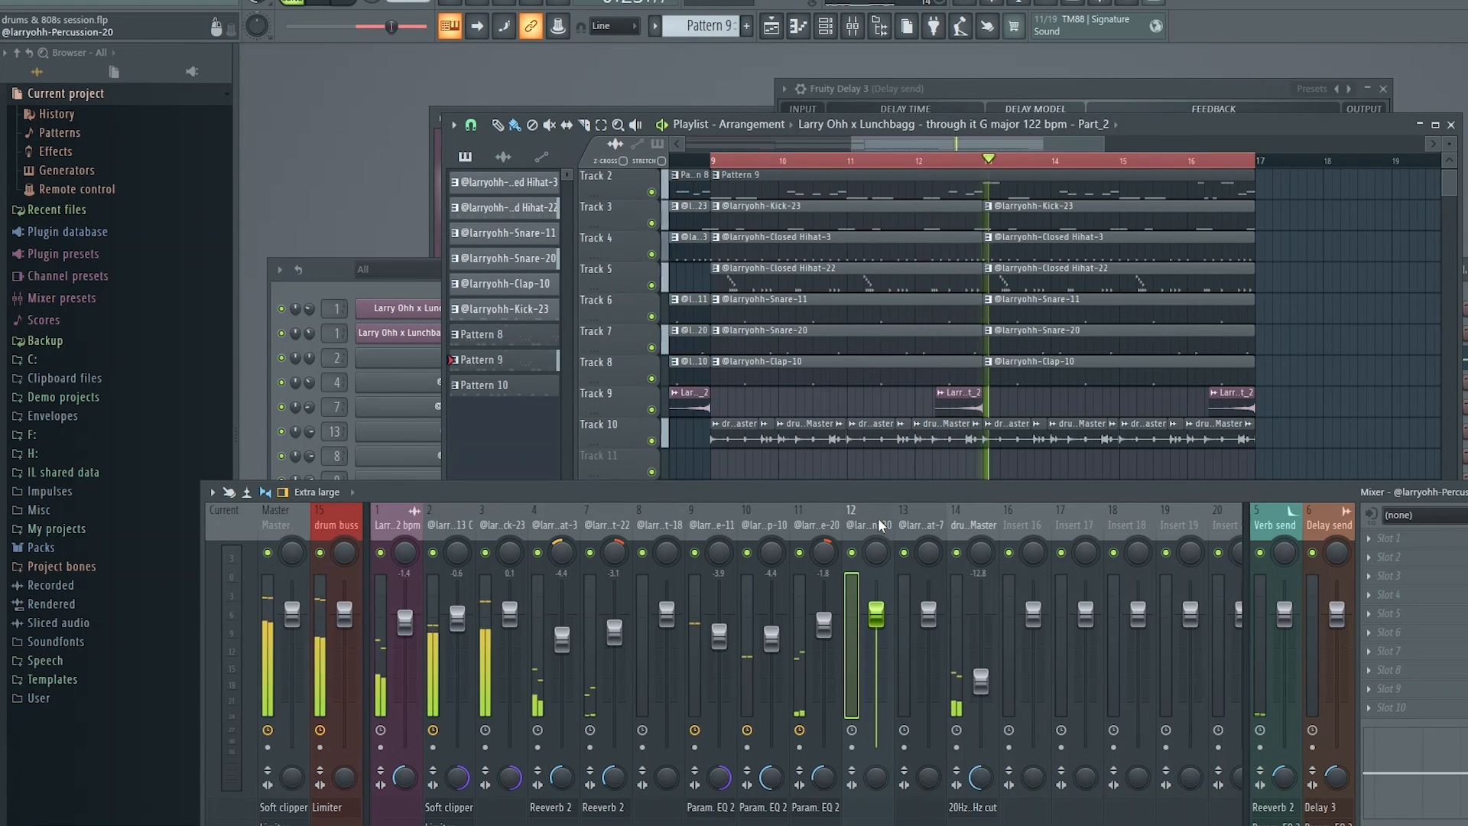
pyautogui.scroll(-3, 1026, 330)
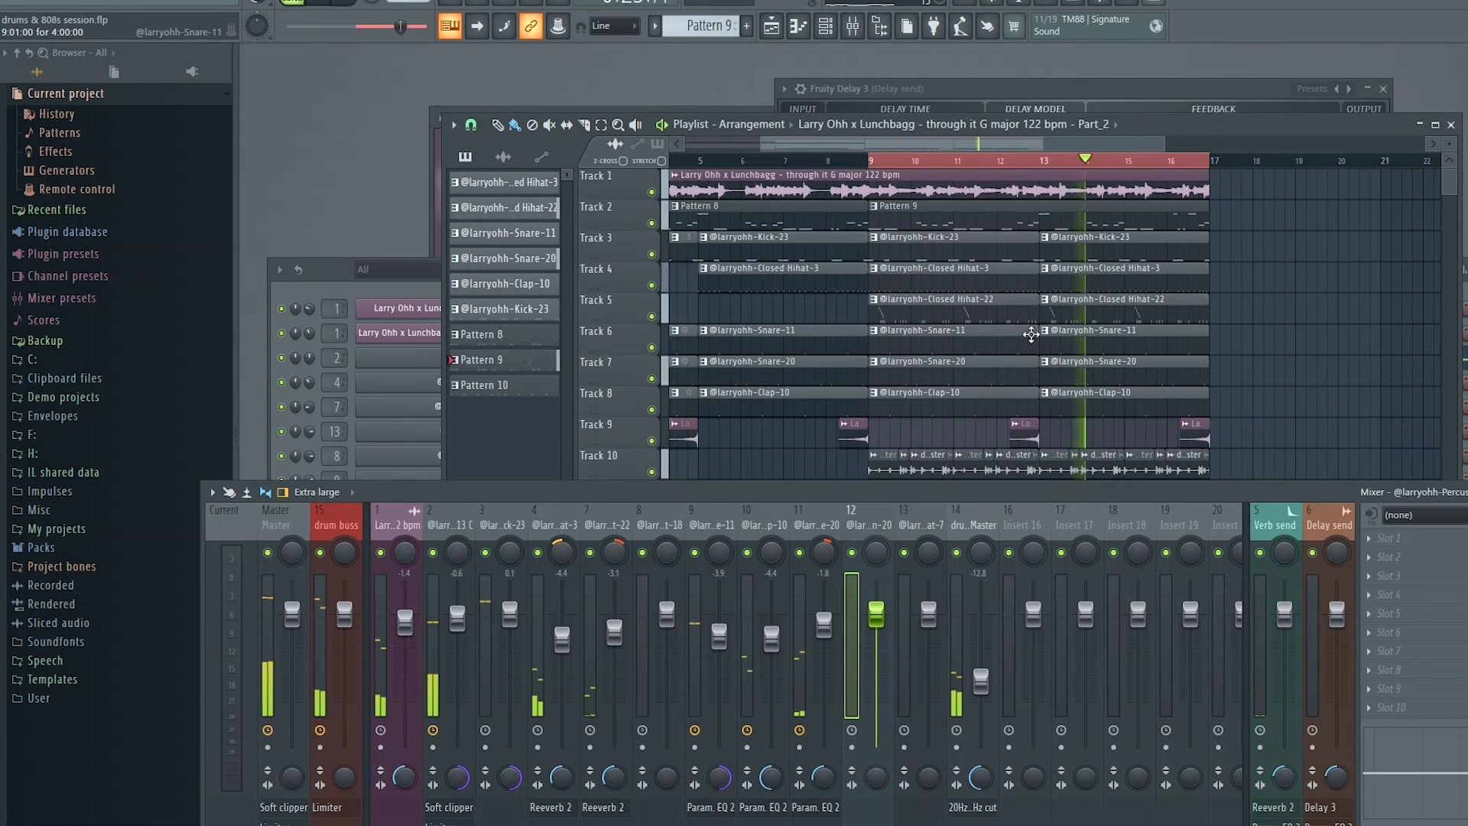
pyautogui.press('space')
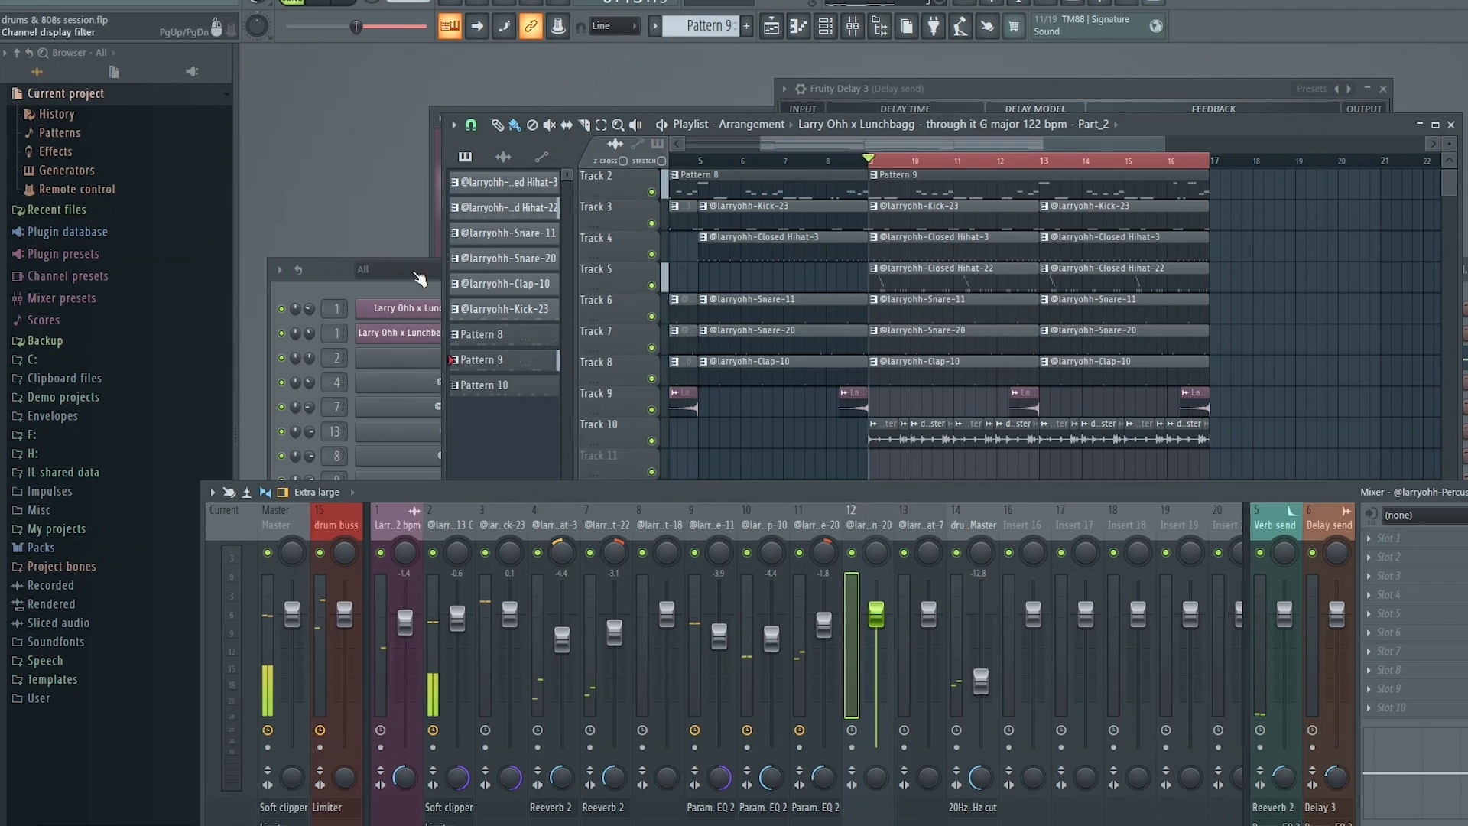
# Show the channel rack, open the Percussion-20 channel and audition its sample.
pyautogui.click(419, 278)
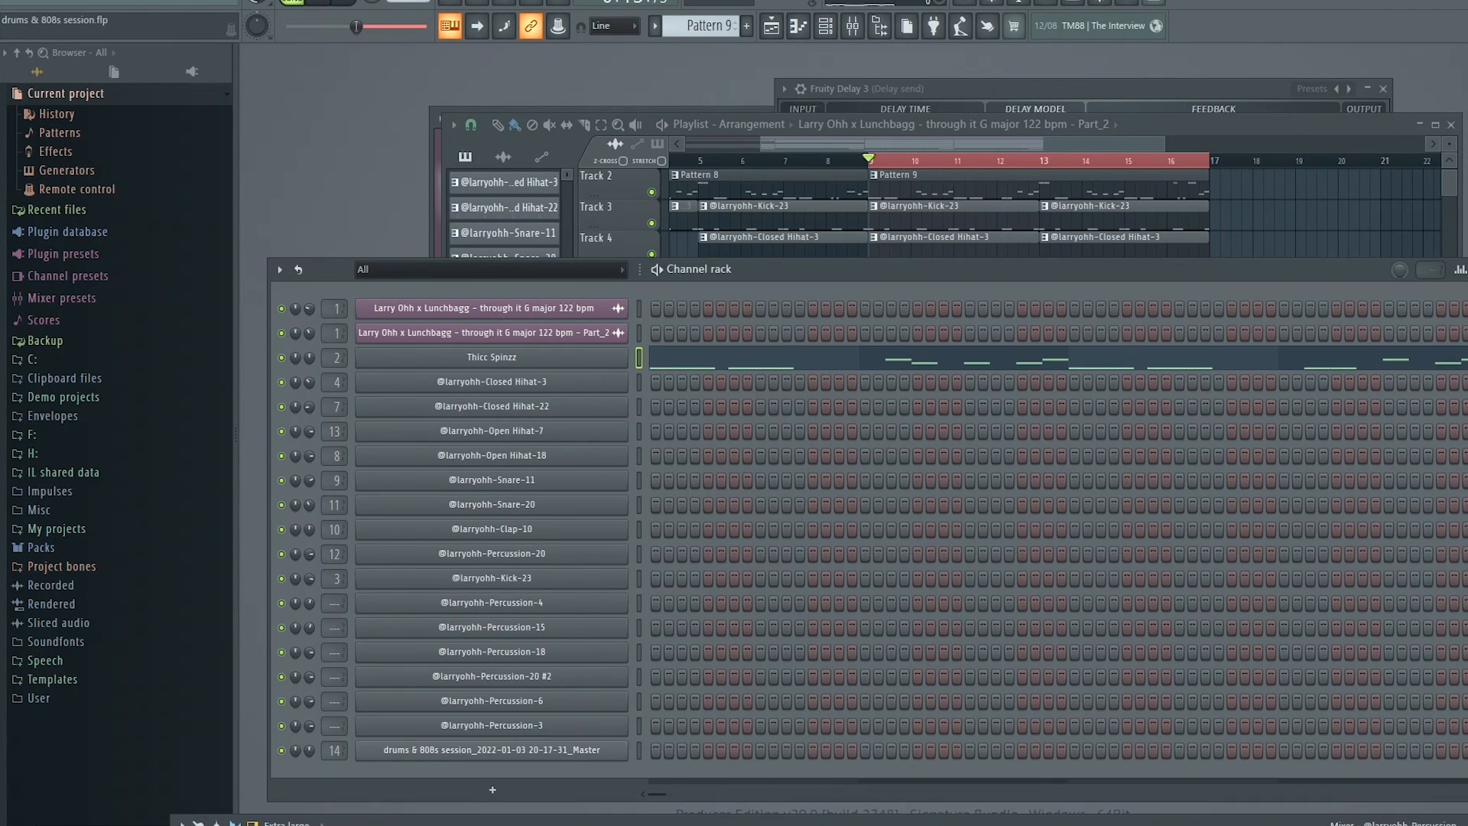
pyautogui.moveTo(458, 822); pyautogui.dragTo(464, 623)
pyautogui.click(435, 550)
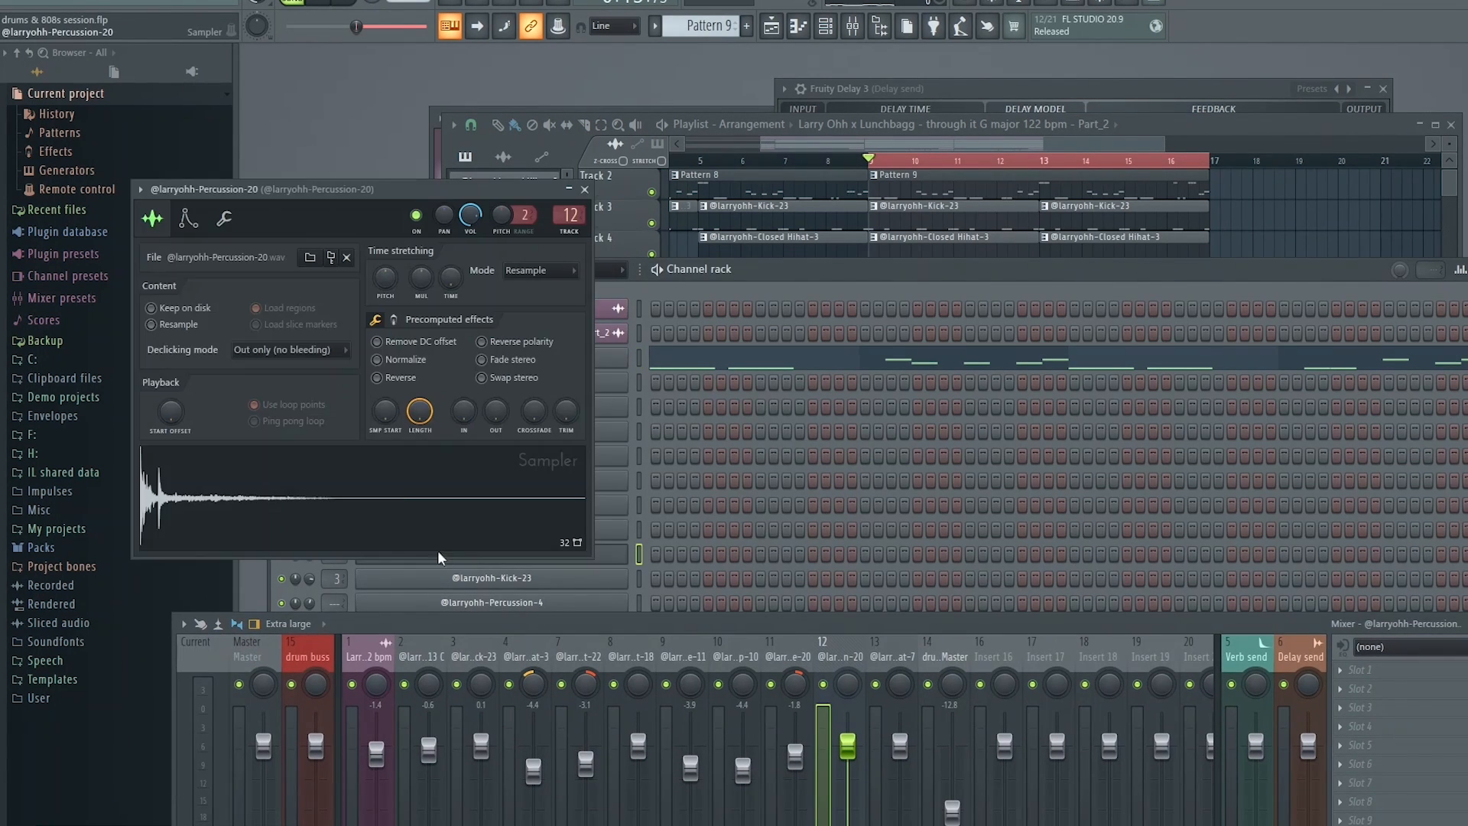
pyautogui.click(404, 497)
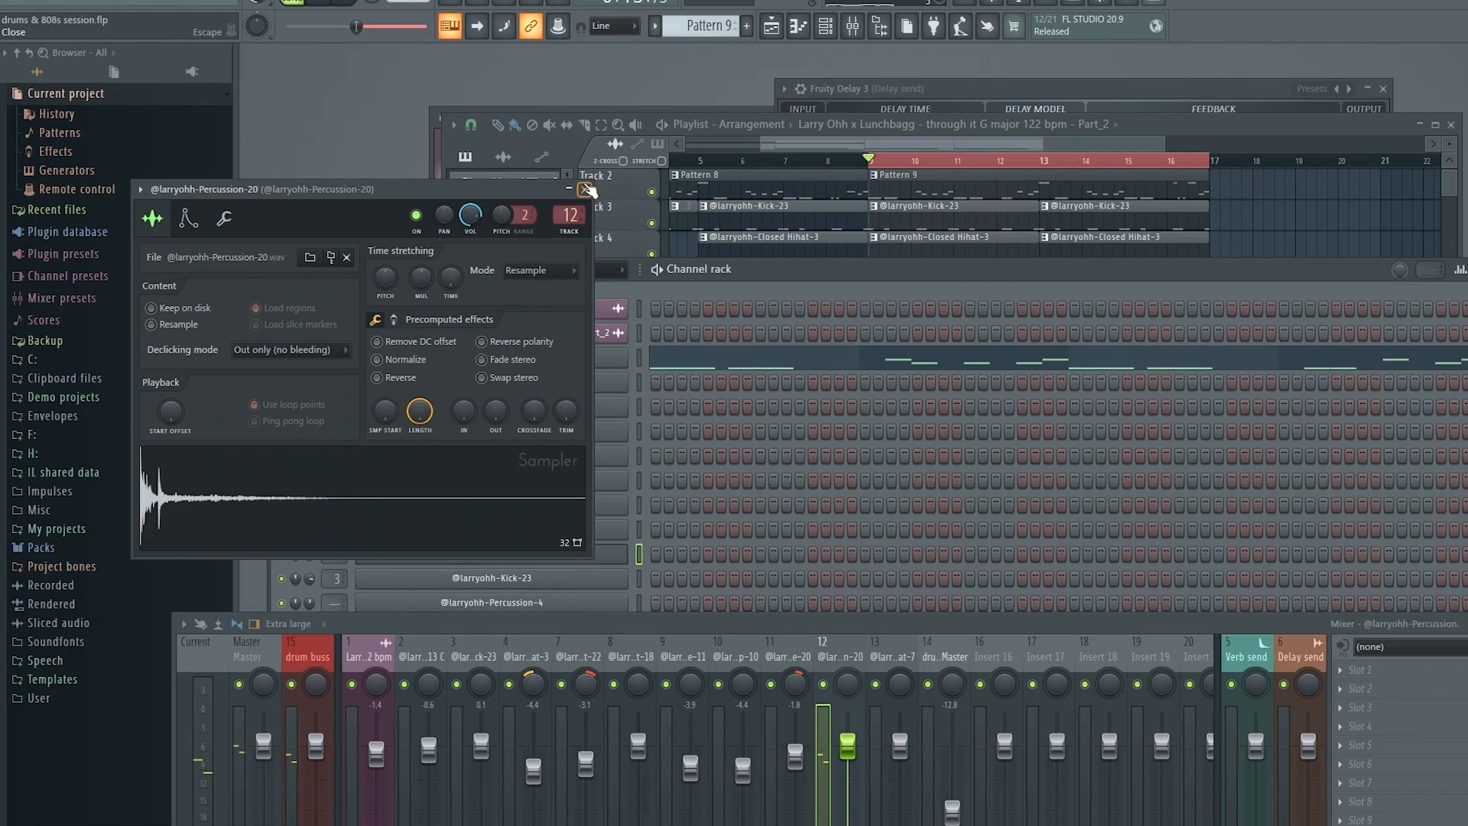
pyautogui.click(585, 189)
# Audition the Open Hihat-7 channel, and play the looped playlist section to check where it is used.
pyautogui.moveTo(833, 625); pyautogui.dragTo(801, 566)
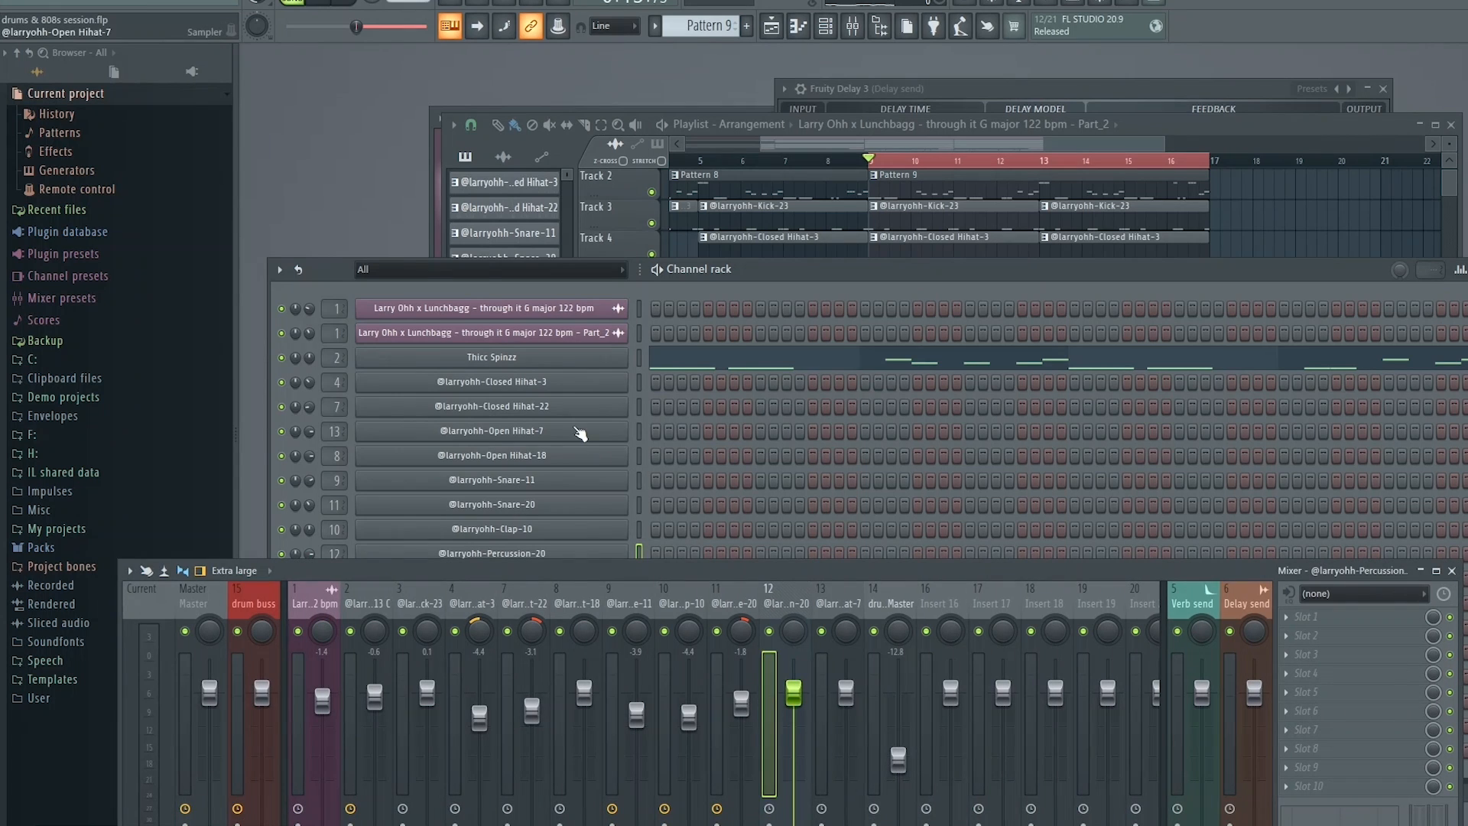
pyautogui.click(581, 434)
pyautogui.click(479, 86)
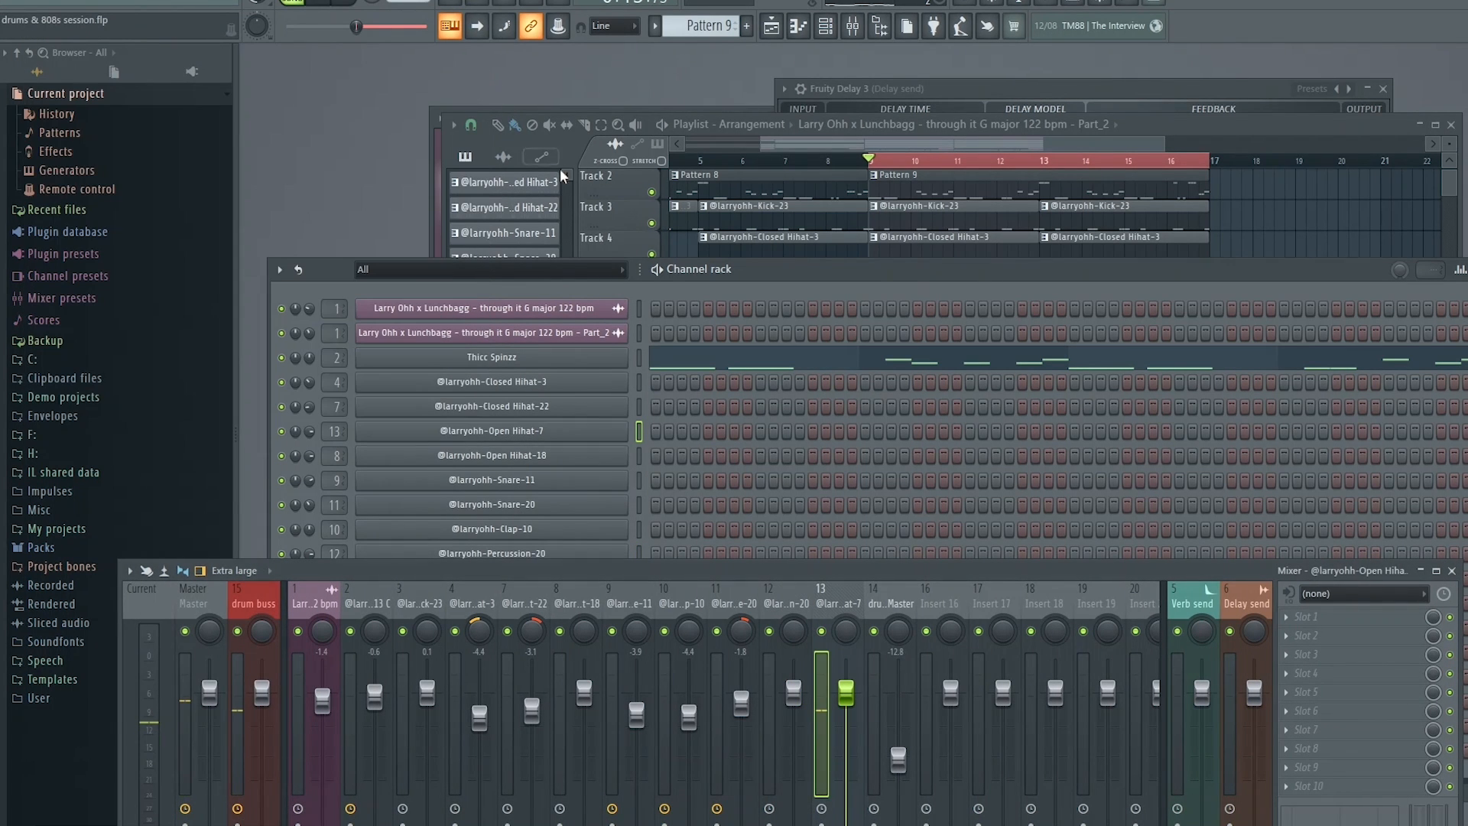
pyautogui.moveTo(958, 573); pyautogui.dragTo(973, 570)
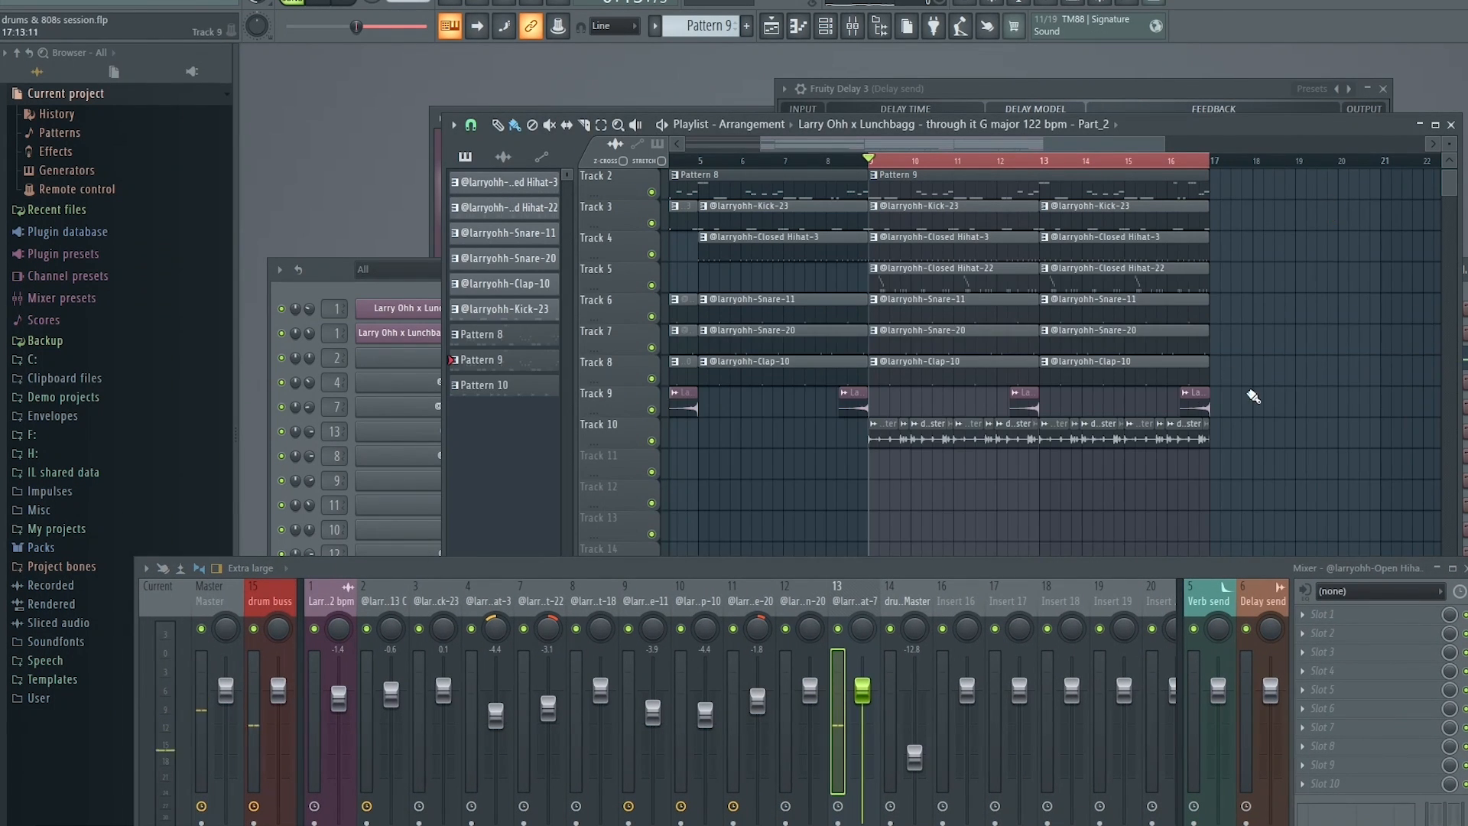
pyautogui.scroll(2, 1133, 393)
pyautogui.scroll(1, 971, 384)
pyautogui.press('space')
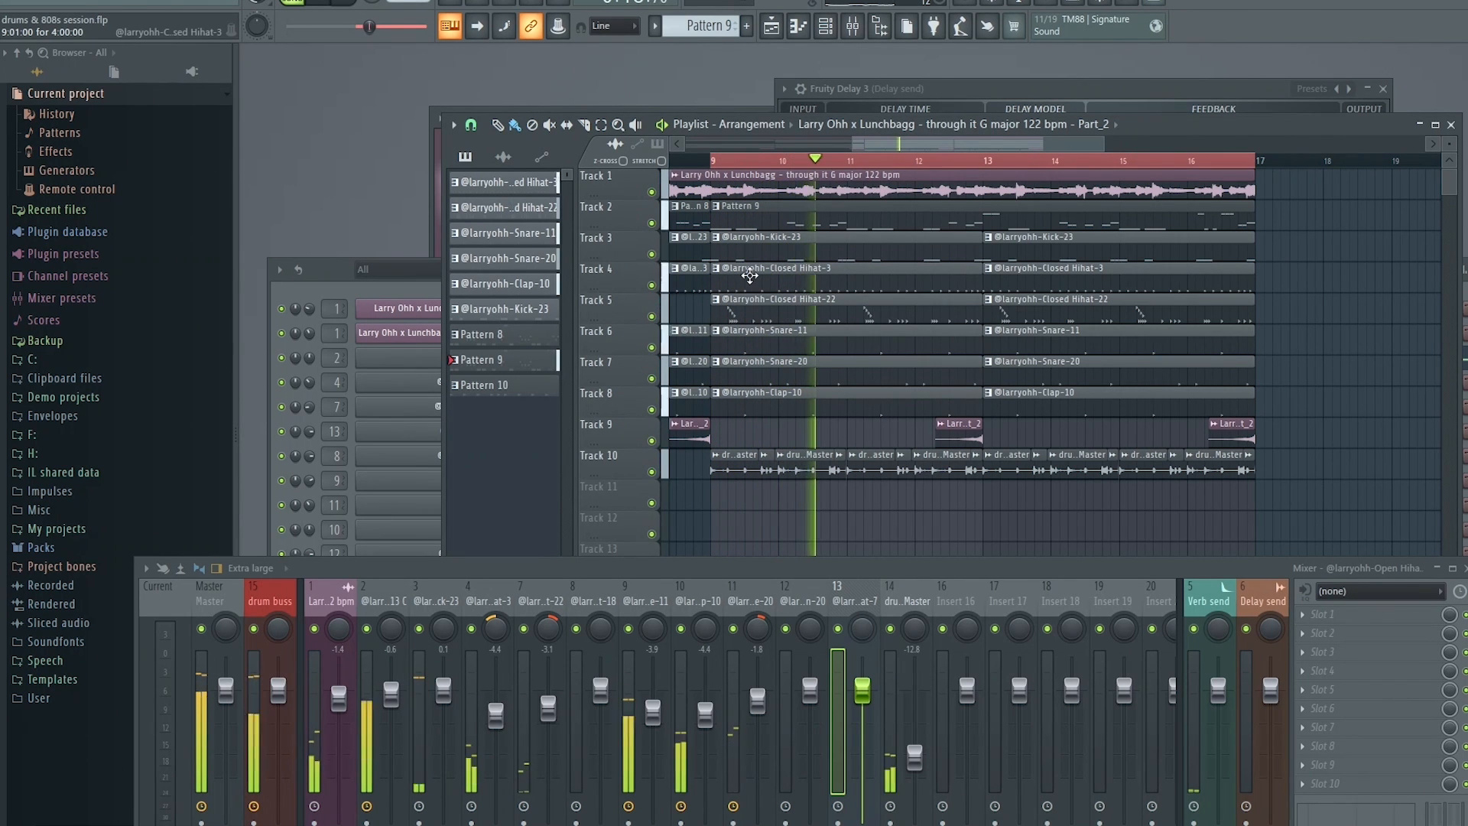
# Try placing Open Hihat-7 hits on steps 5, 21, 37 and 53 of the Closed Hihat-3 pattern during playback.
pyautogui.doubleClick(749, 269)
pyautogui.press('F6')
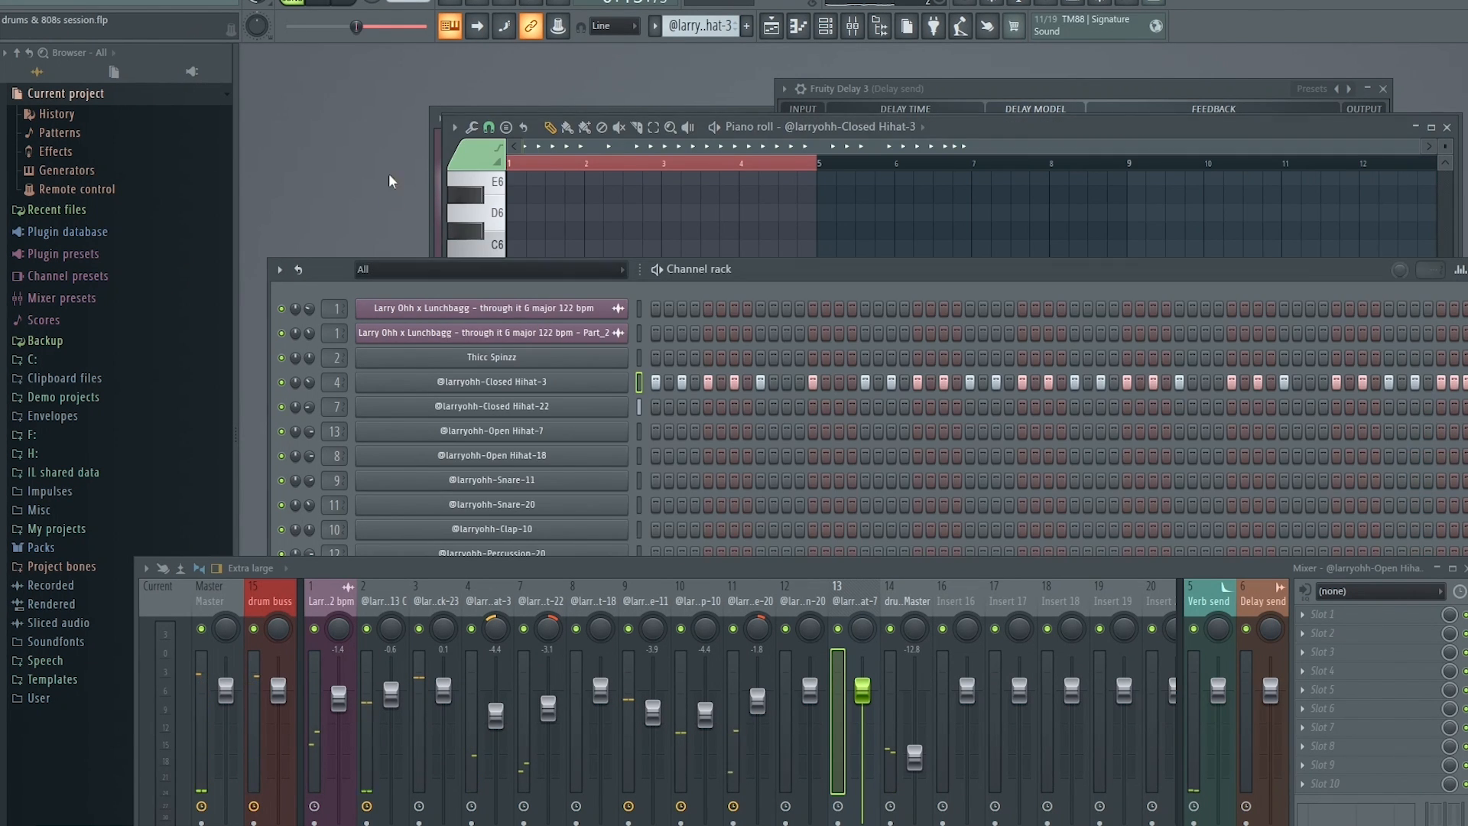
pyautogui.moveTo(775, 578); pyautogui.dragTo(782, 675)
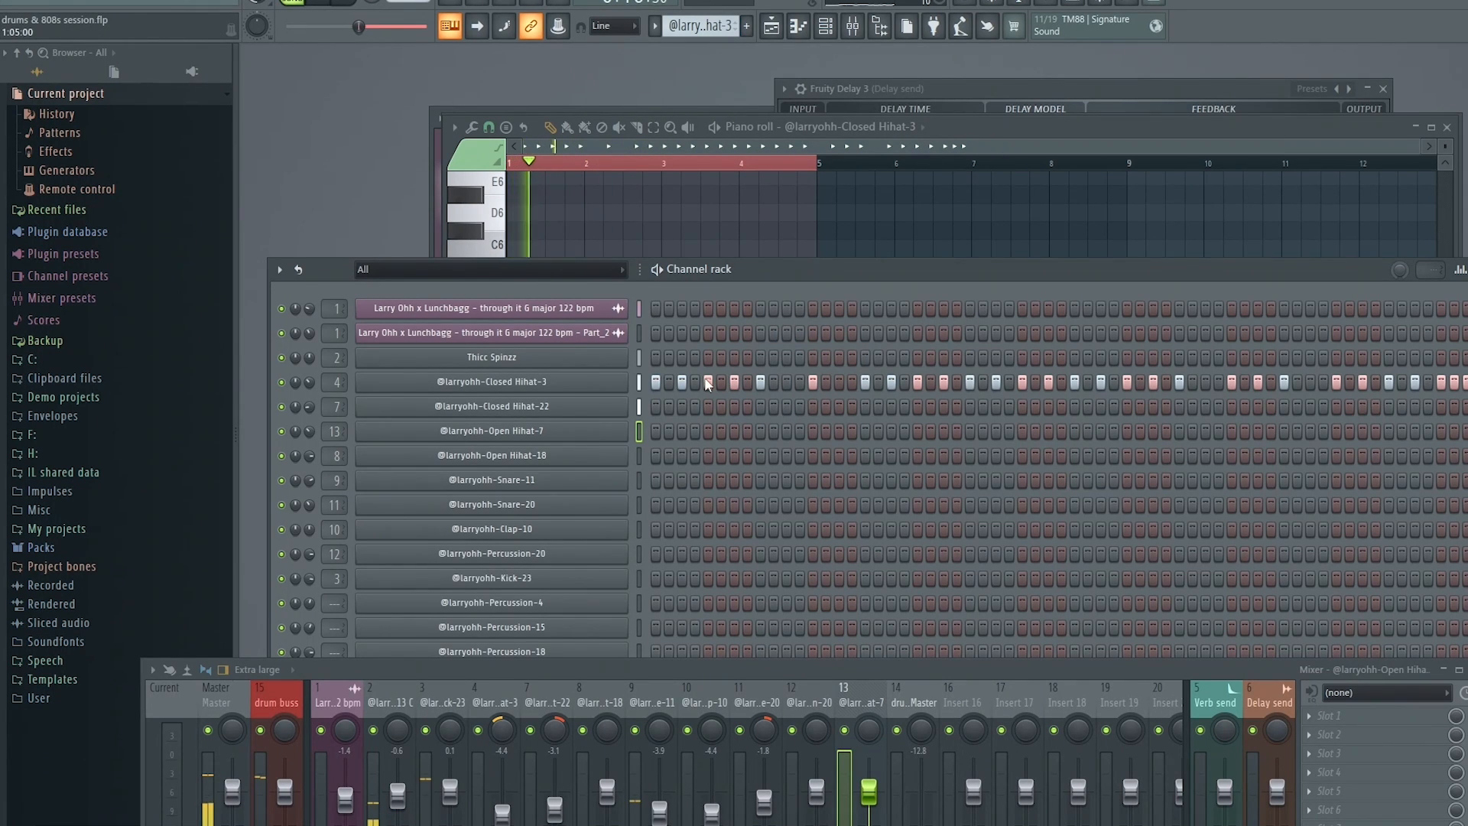
pyautogui.click(709, 410)
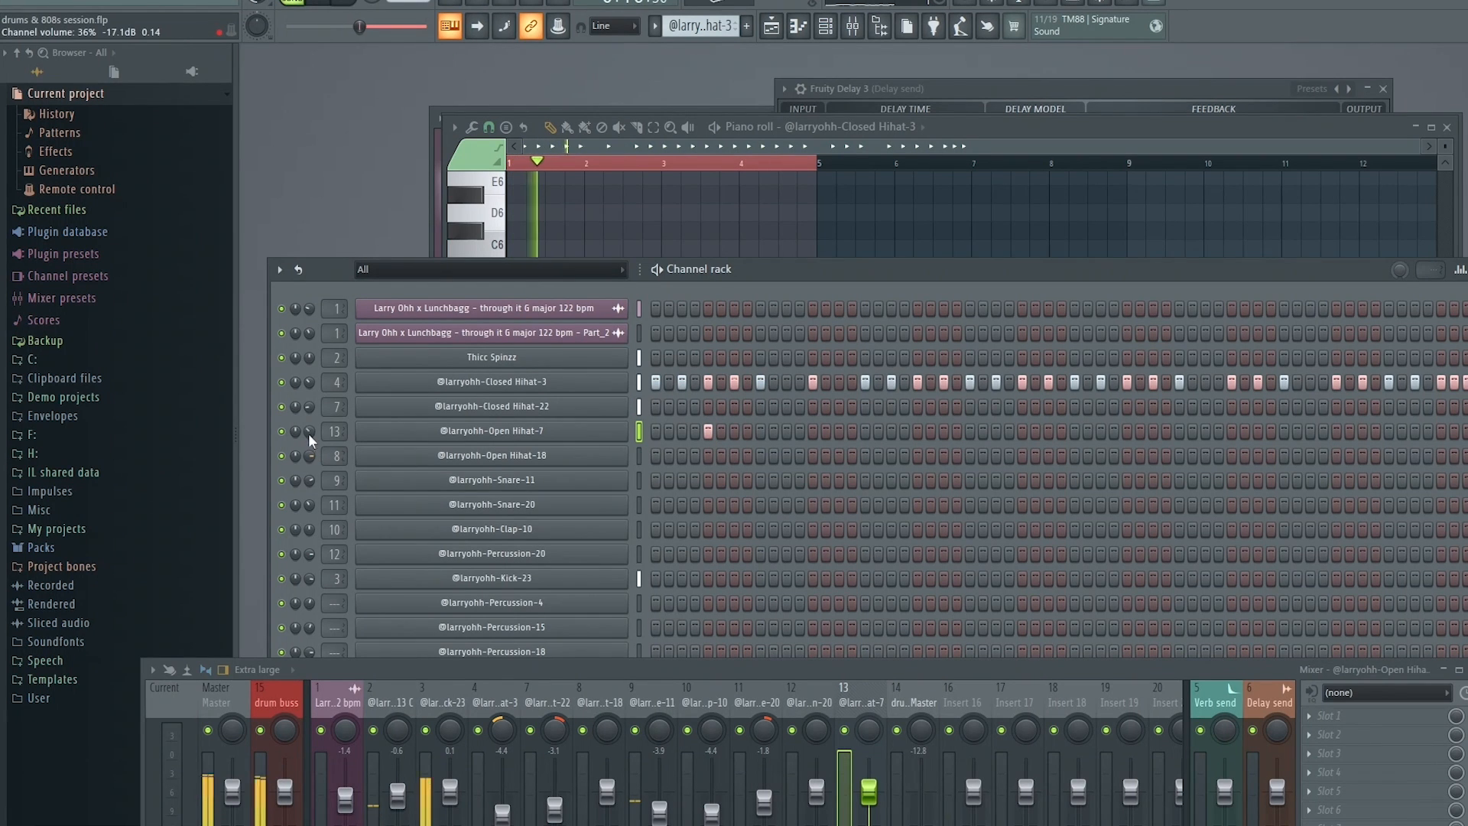
pyautogui.click(839, 431)
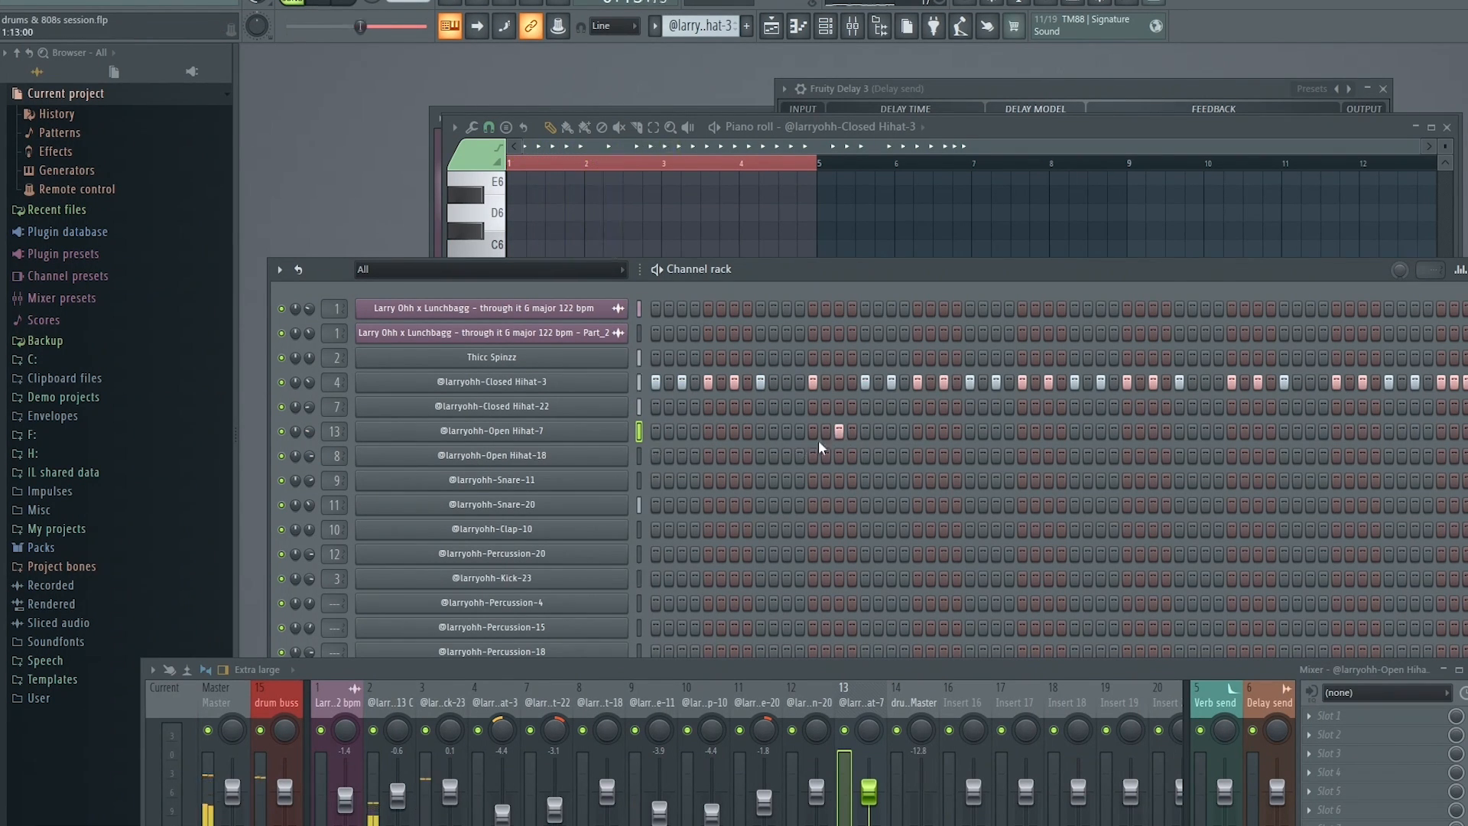
pyautogui.click(918, 431)
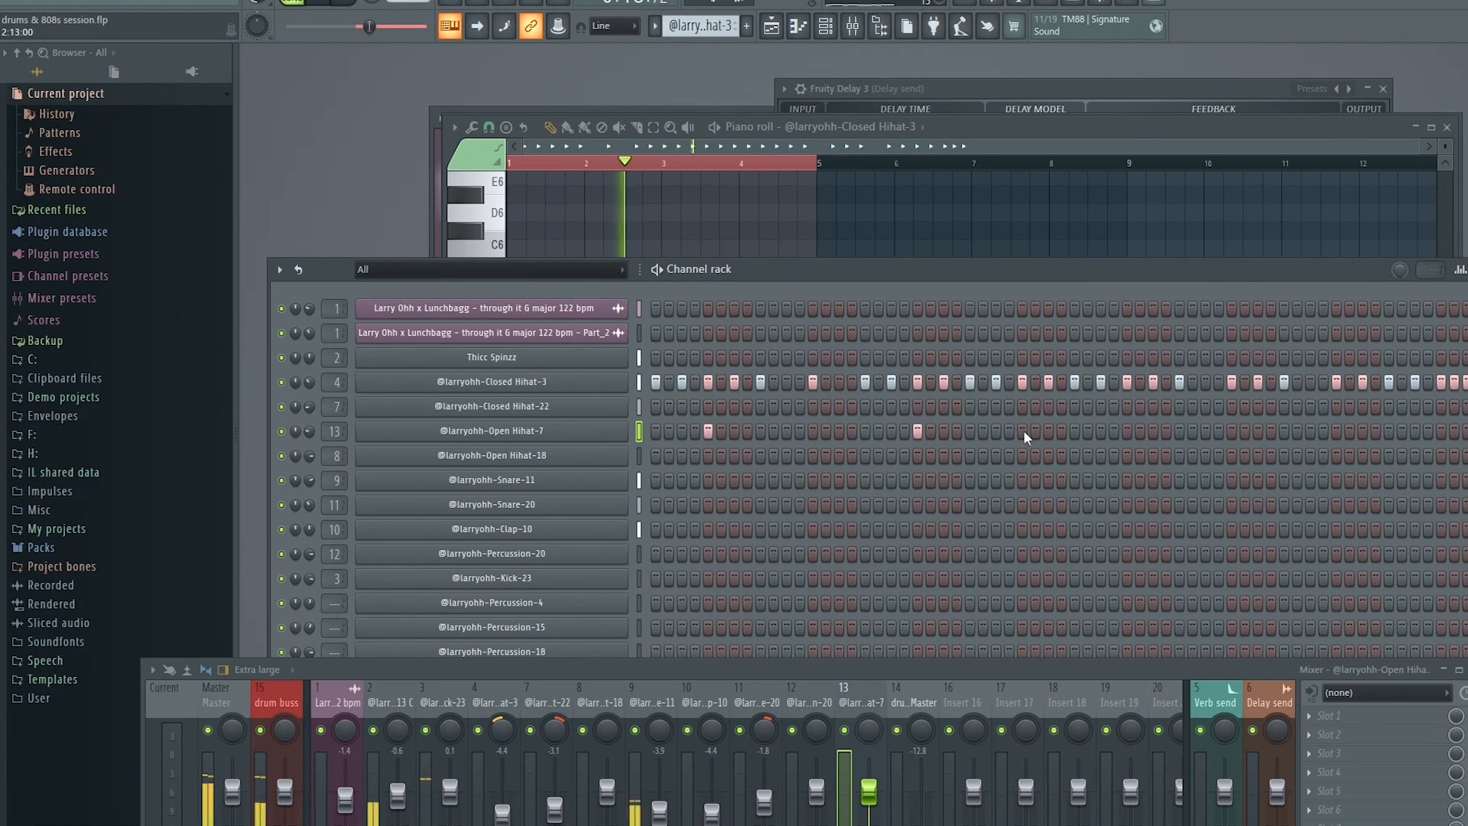
pyautogui.click(1127, 431)
pyautogui.click(1336, 431)
# Delete the Open Hihat-7 channel and reset mixer tracks 12 and 13 to default.
pyautogui.rightClick(539, 430)
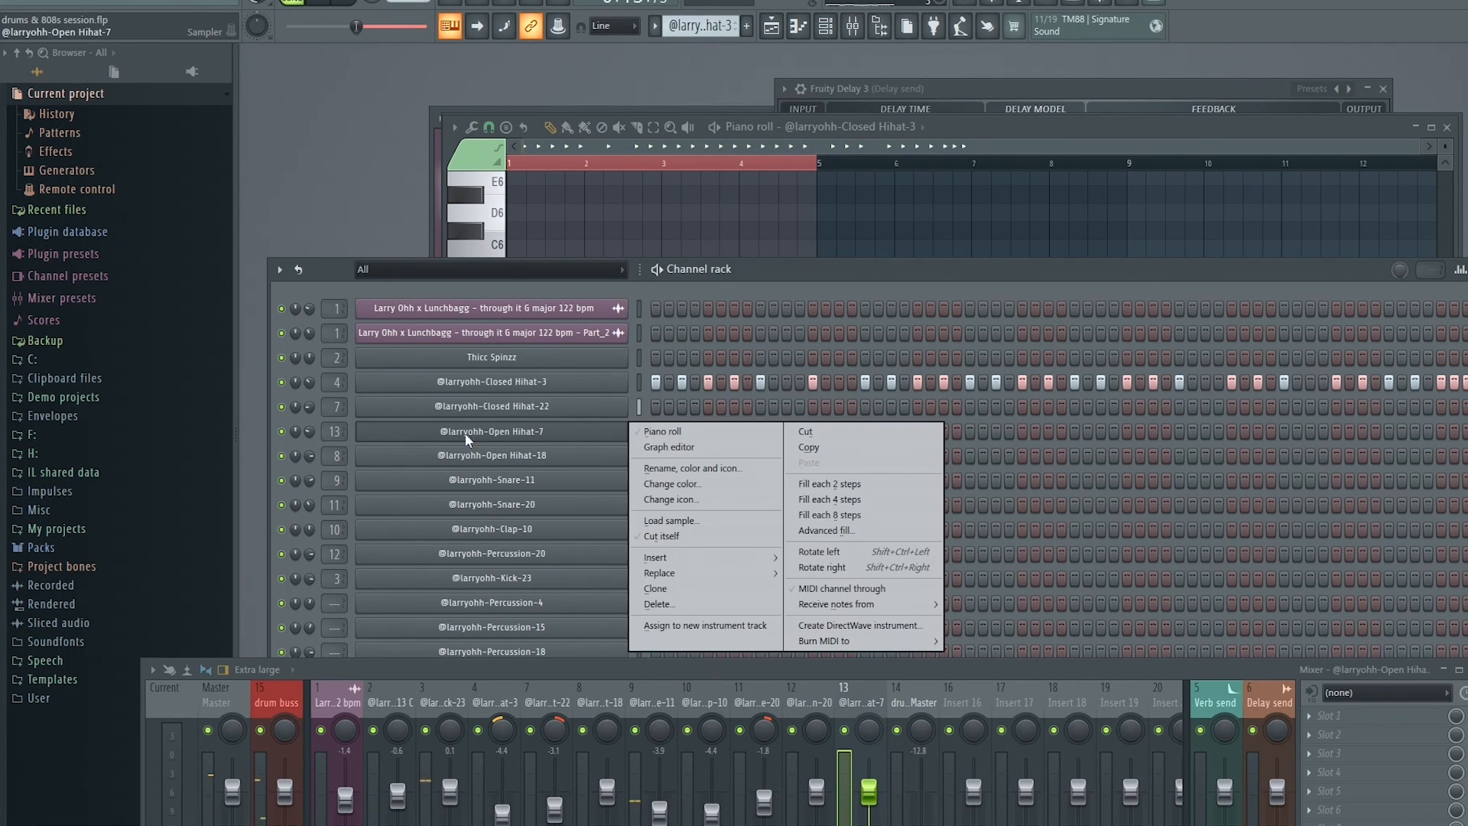
pyautogui.click(714, 604)
pyautogui.moveTo(865, 658); pyautogui.dragTo(849, 391)
pyautogui.click(847, 432)
pyautogui.keyDown('ctrl'); pyautogui.click(883, 433); pyautogui.keyUp('ctrl')
pyautogui.rightClick(907, 433)
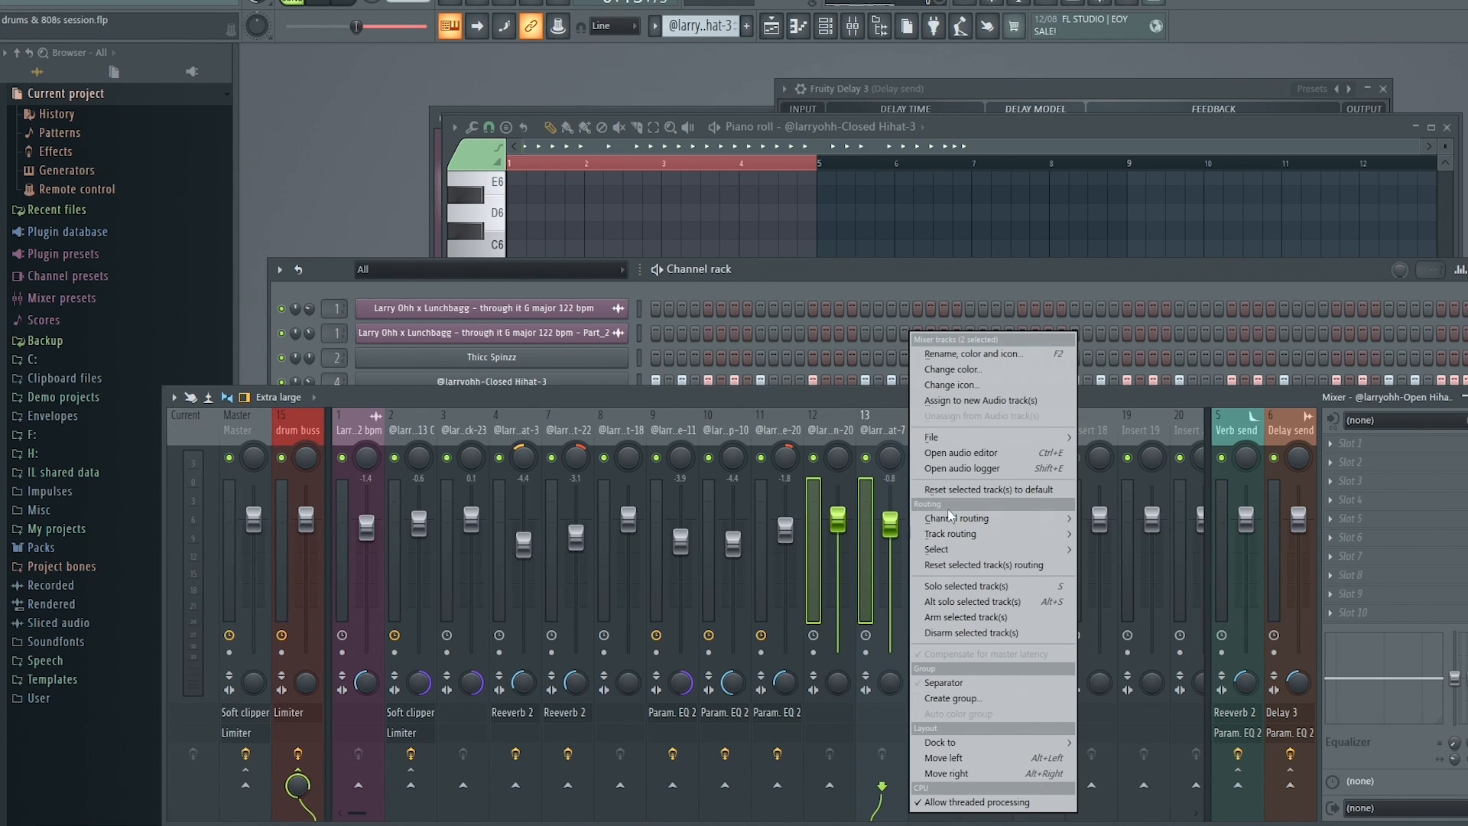
pyautogui.click(948, 489)
pyautogui.click(885, 453)
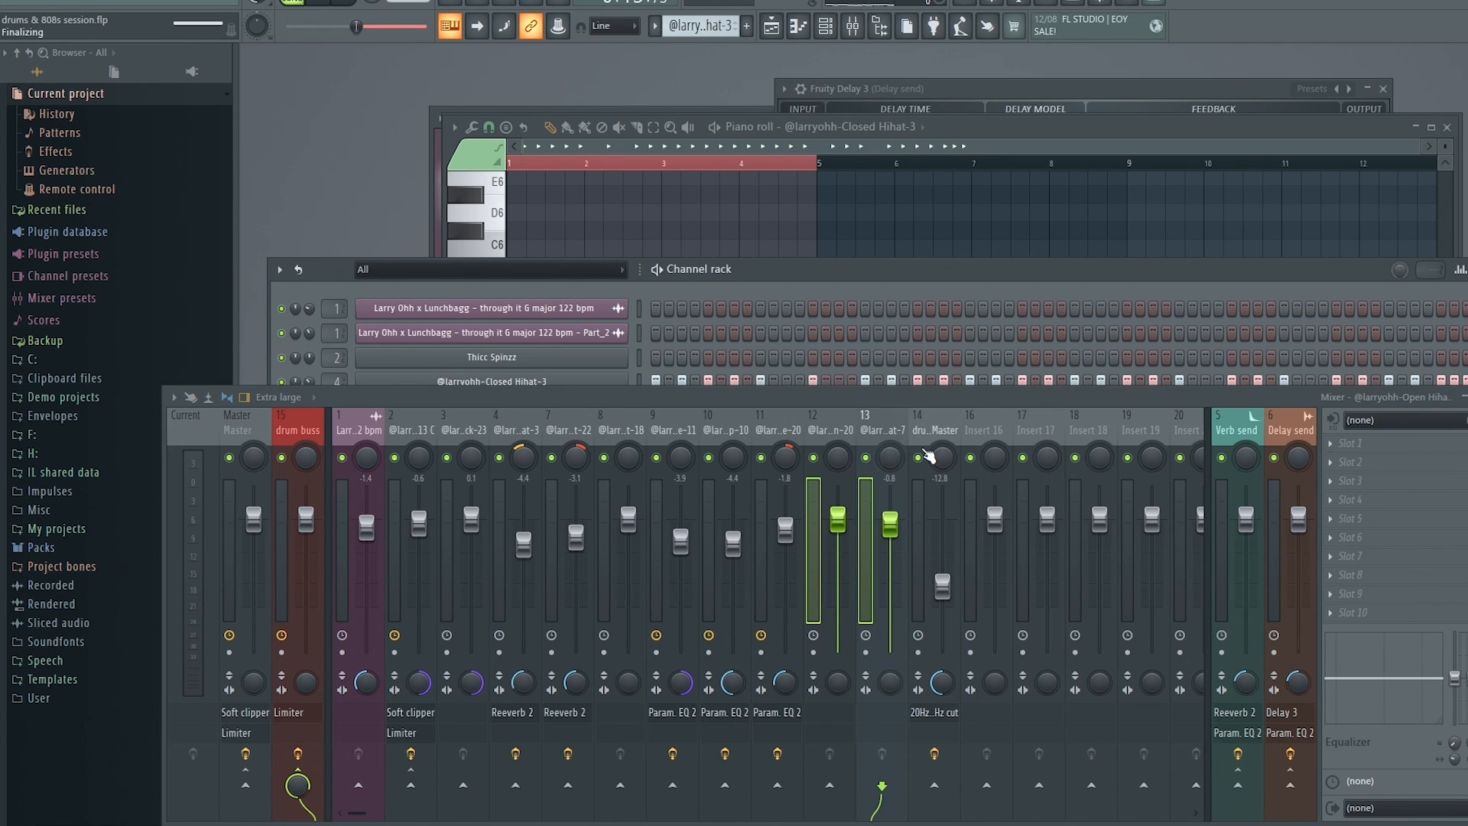
# Move the drums & 808s session Master track from mixer slot 14 to slot 12 and rename it "perc loop".
pyautogui.click(948, 433)
pyautogui.moveTo(961, 441); pyautogui.dragTo(833, 436)
pyautogui.rightClick(837, 432)
pyautogui.click(923, 356)
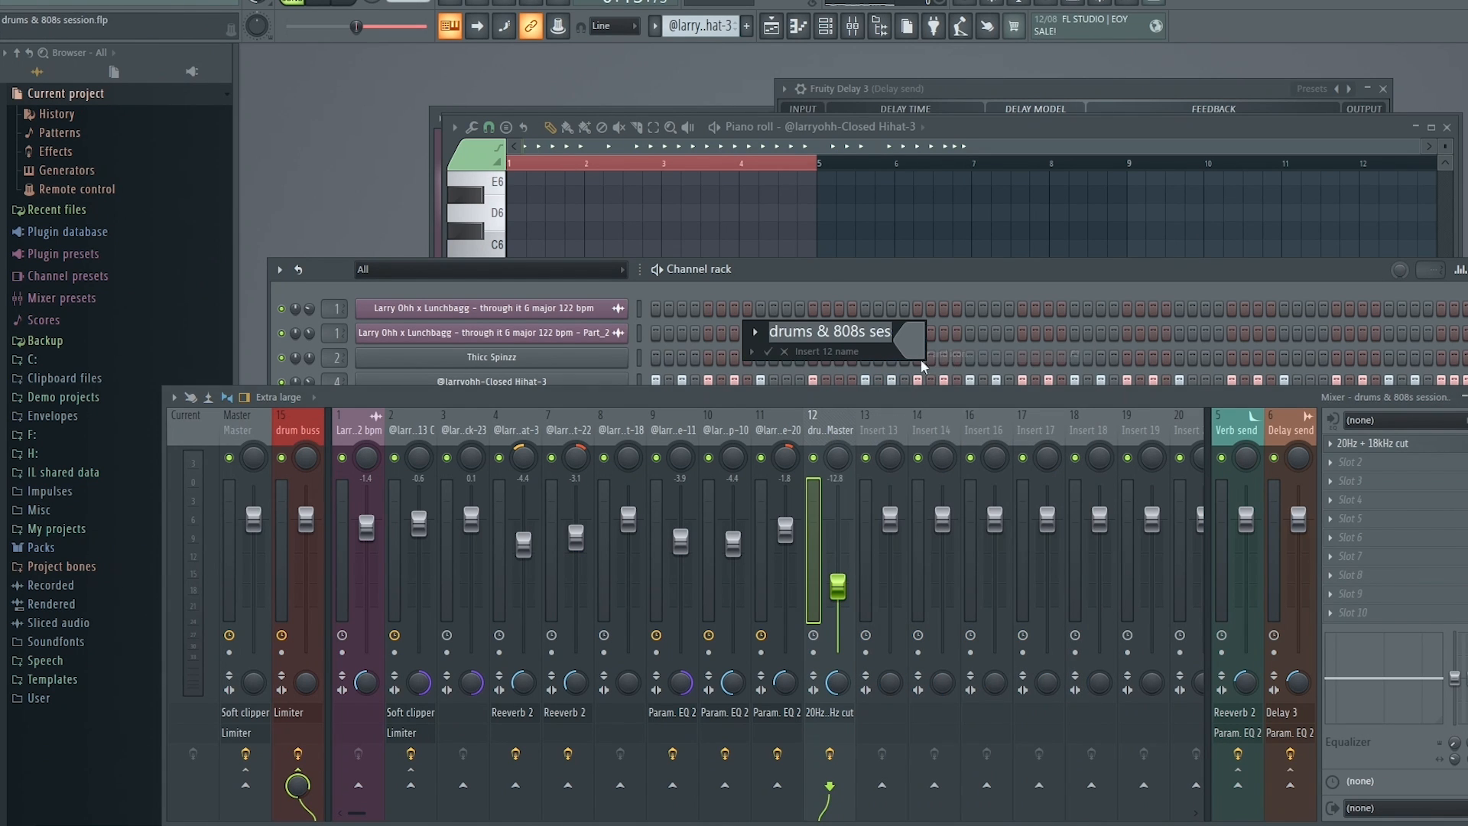
pyautogui.press('BackSpace')
pyautogui.write('per')
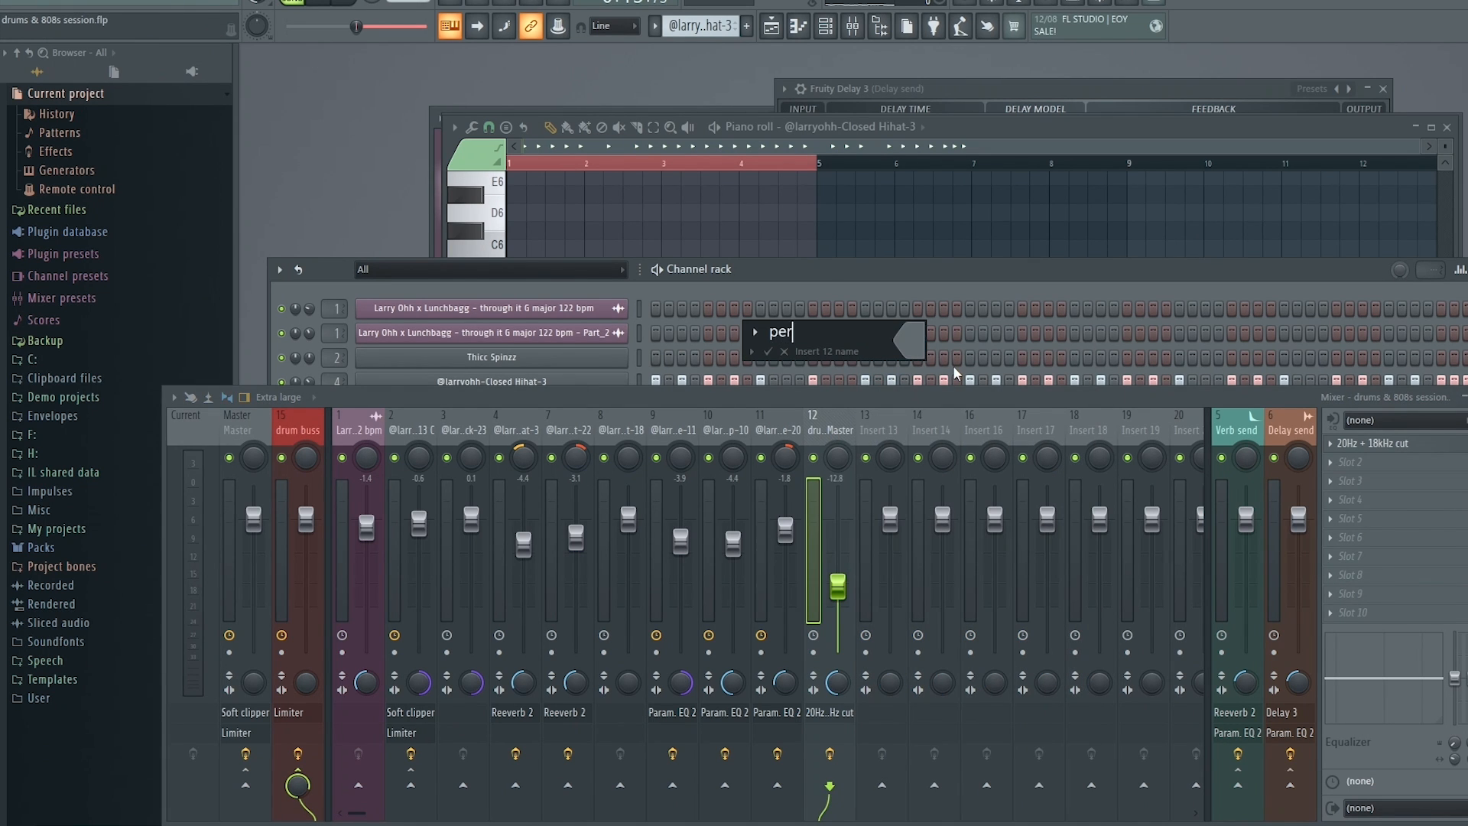
pyautogui.write('c loop')
pyautogui.press('Return')
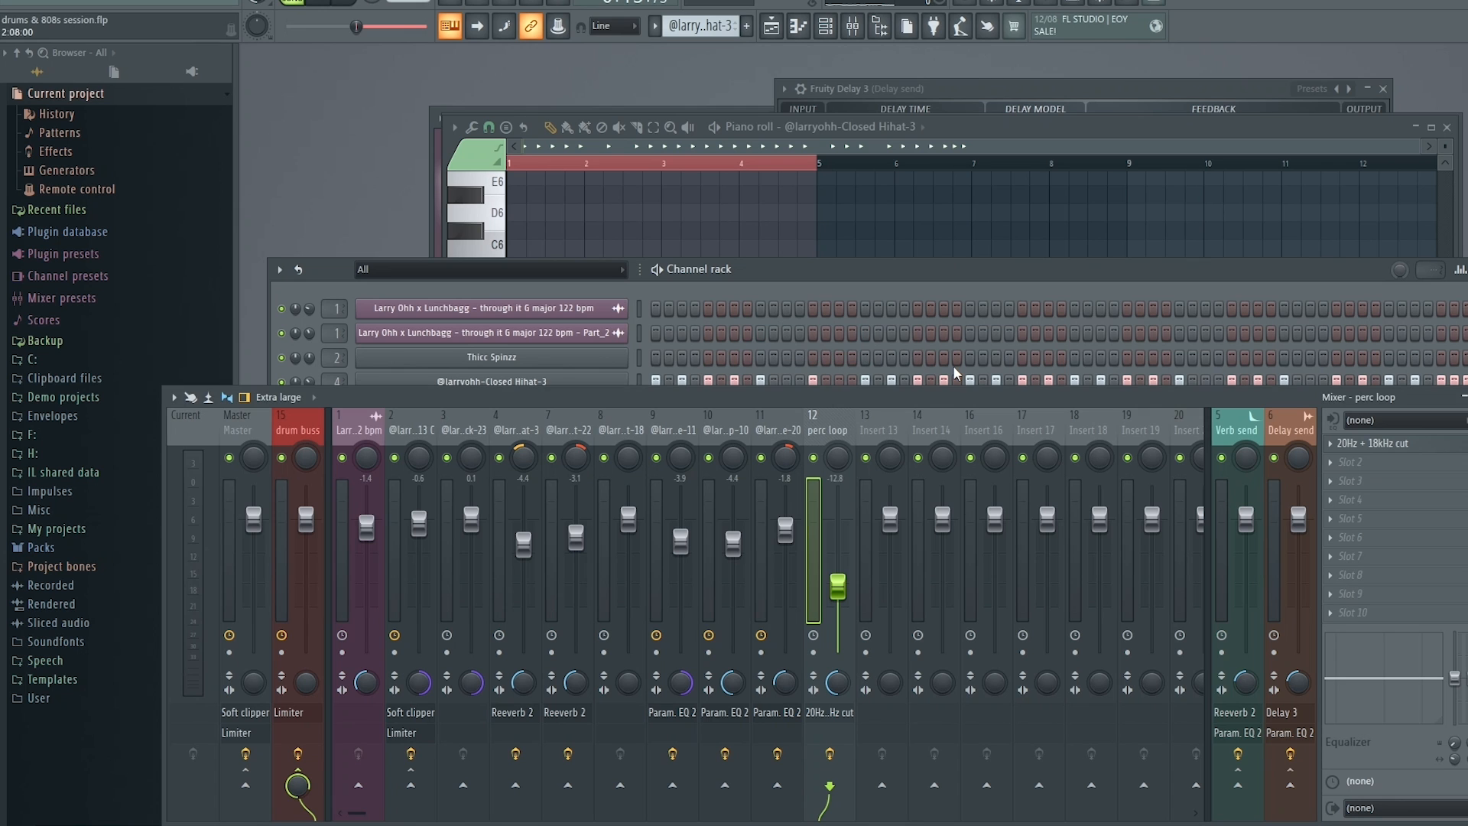
# Play the mix and raise the perc loop's level to -10.7 dB.
pyautogui.moveTo(836, 402); pyautogui.dragTo(830, 316)
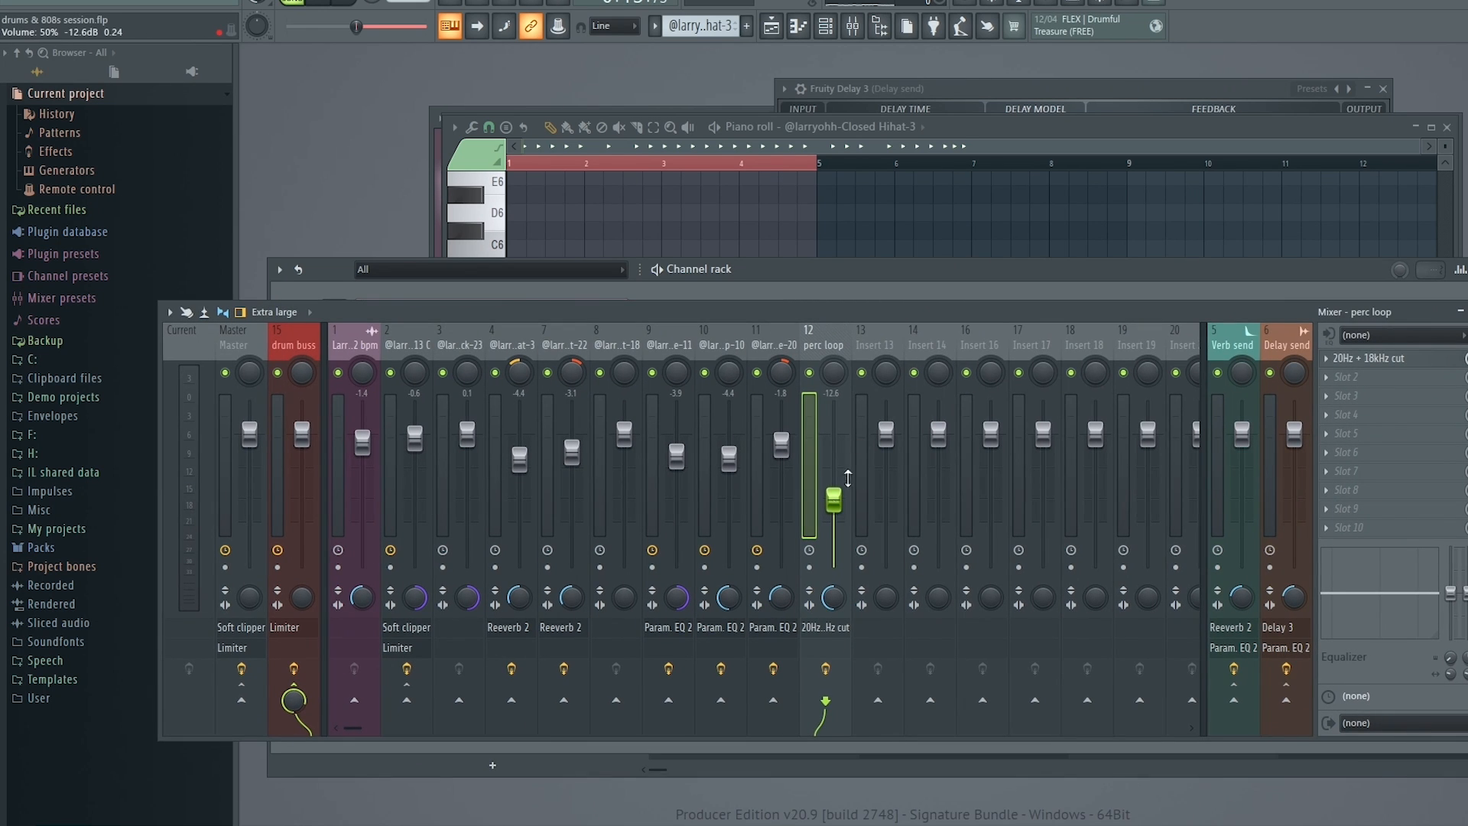
pyautogui.press('space')
pyautogui.moveTo(833, 500); pyautogui.dragTo(835, 498)
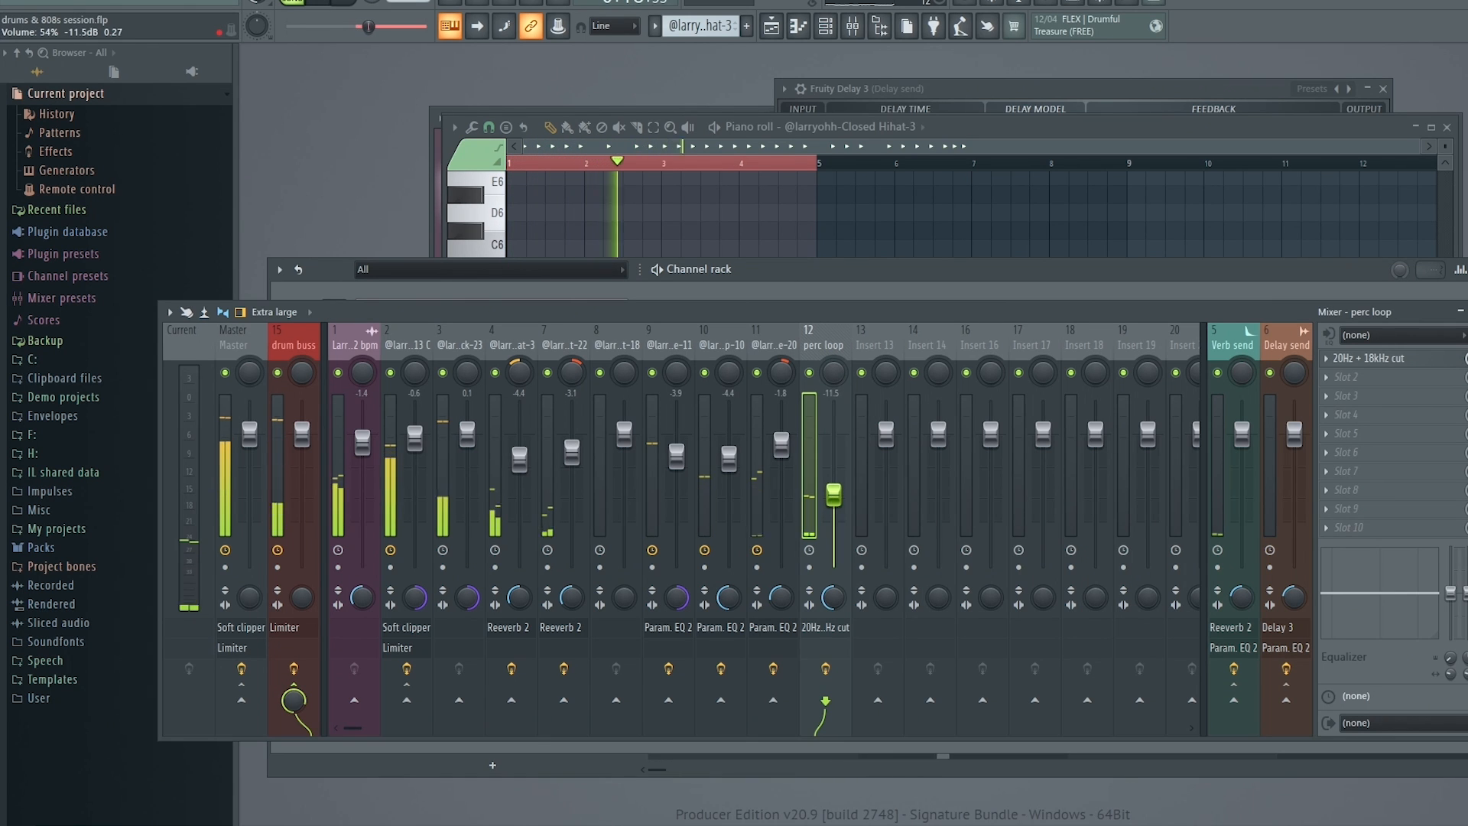
pyautogui.moveTo(836, 501); pyautogui.dragTo(835, 497)
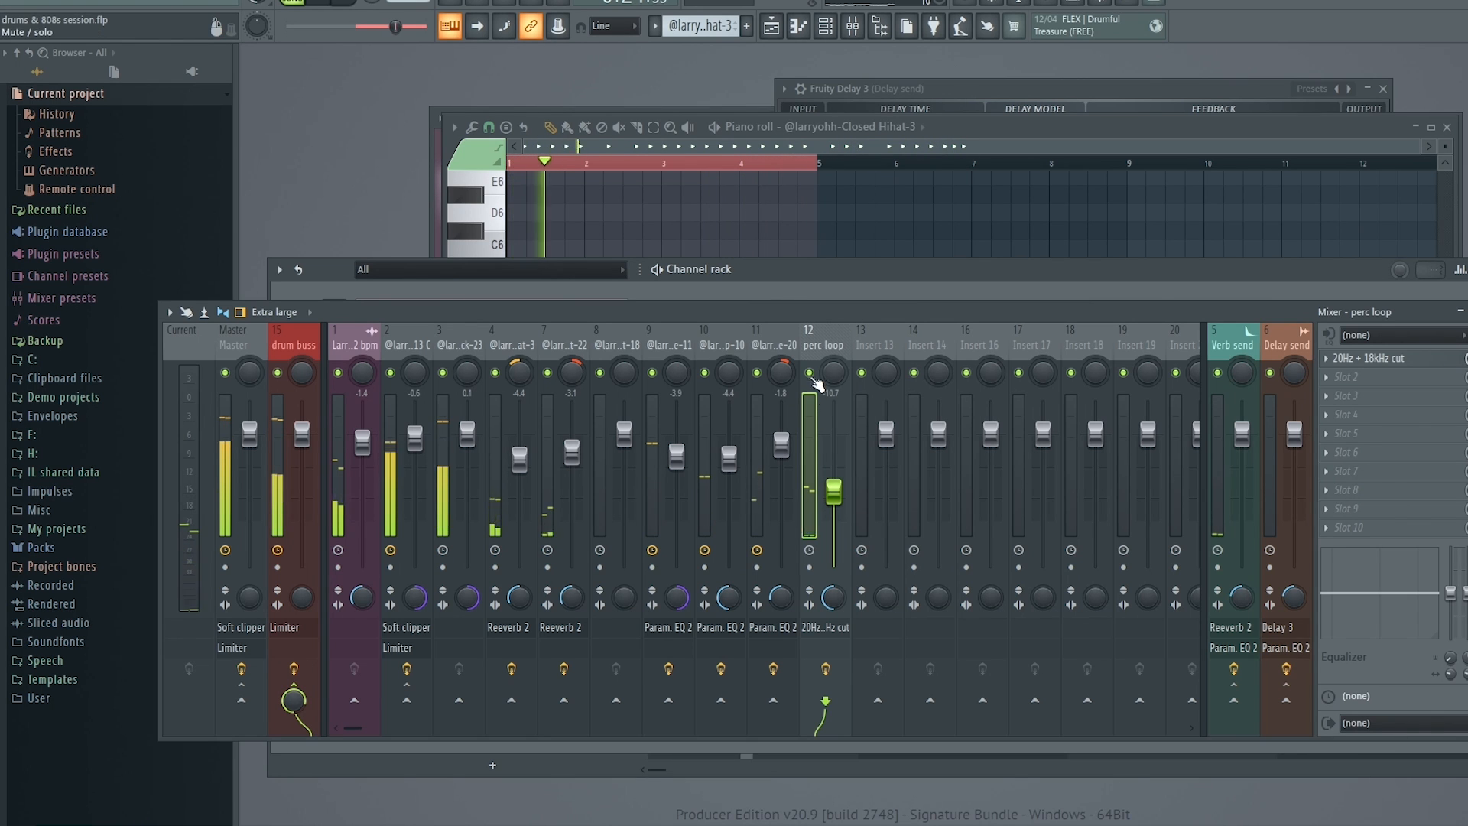
# Solo the perc loop, route it to the Verb send, and set its level to -10.2 dB in the full mix.
pyautogui.rightClick(810, 373)
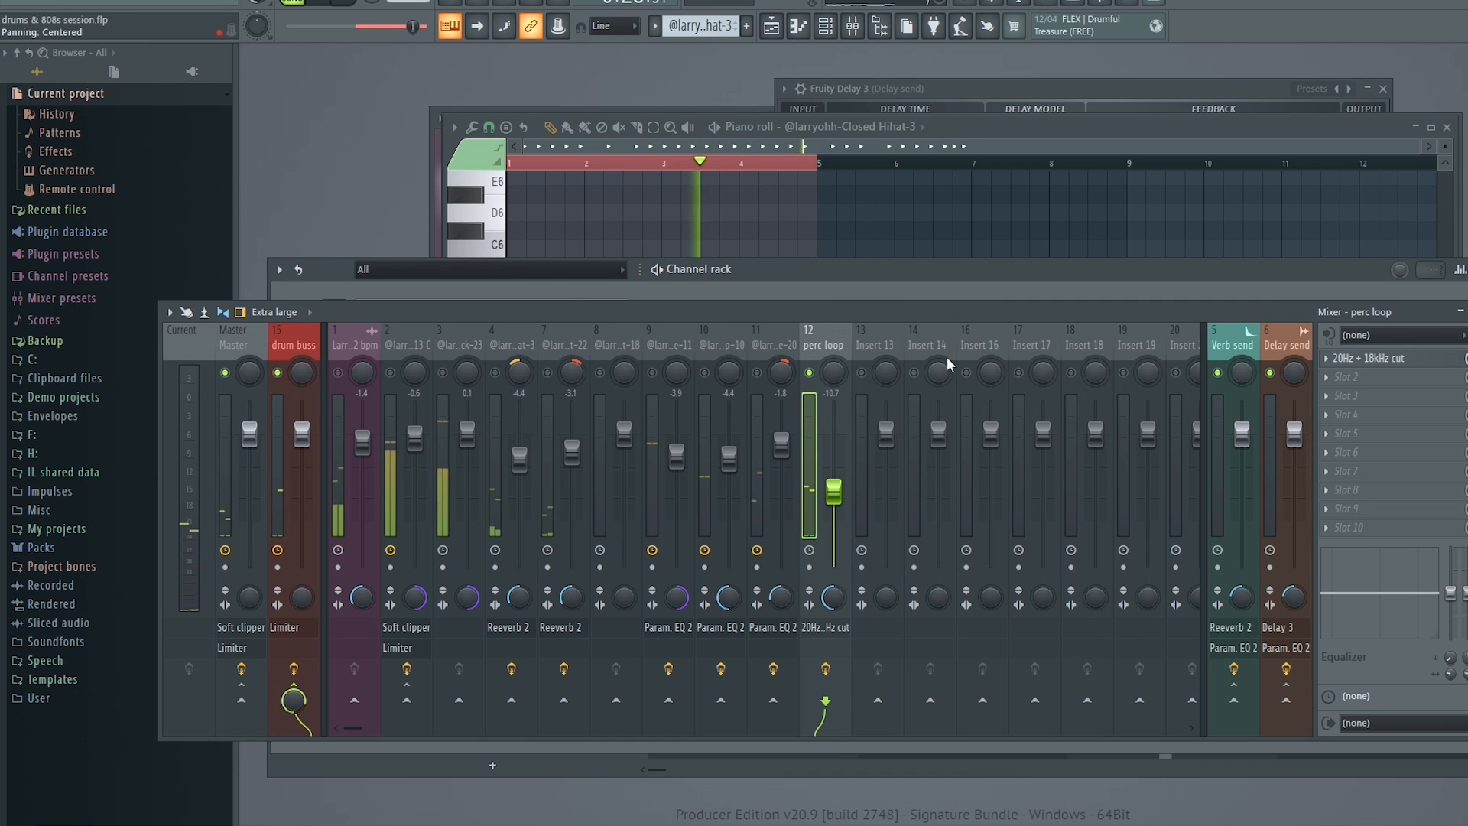
pyautogui.click(1233, 699)
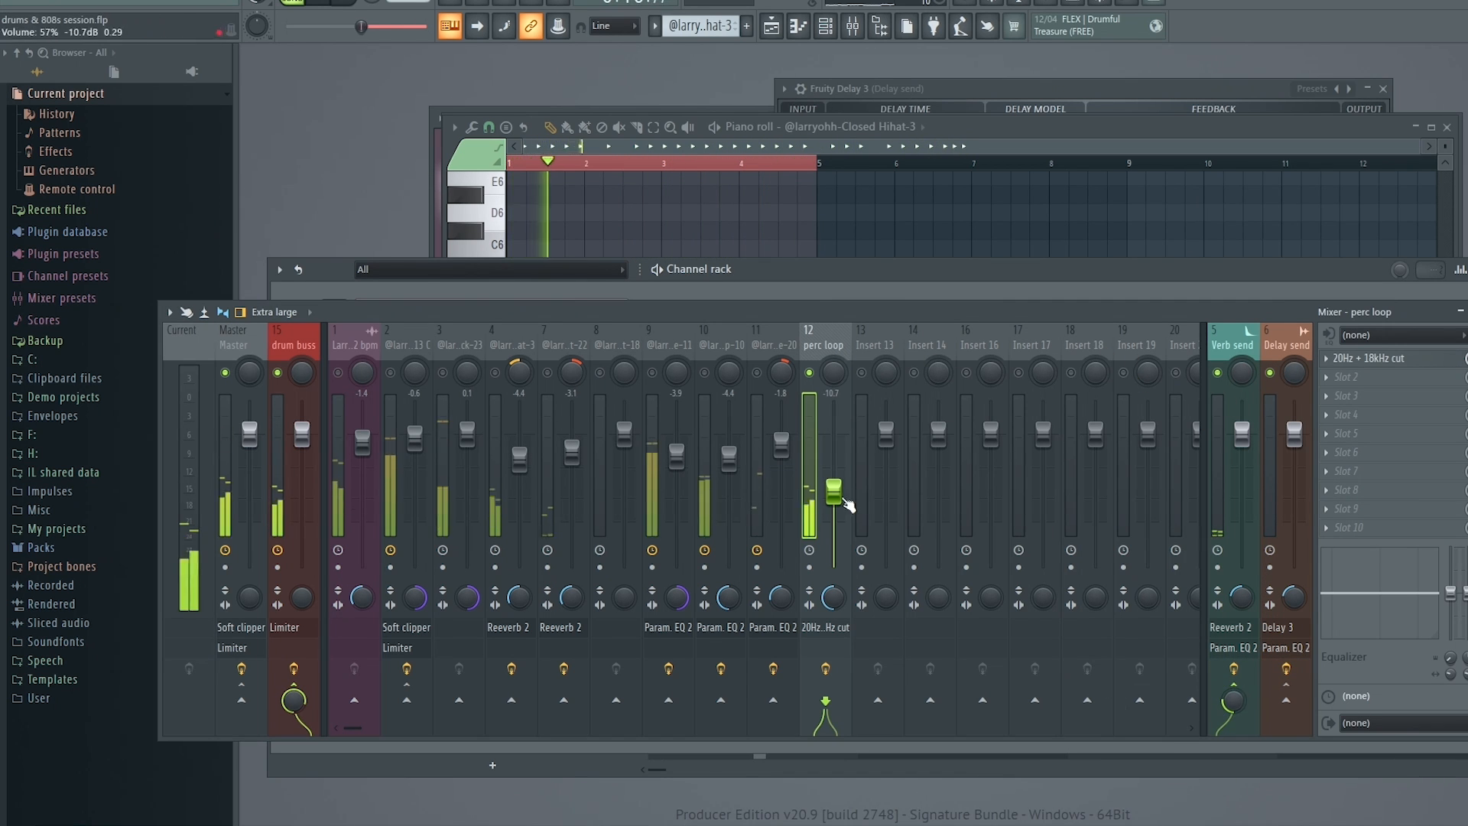
pyautogui.rightClick(808, 373)
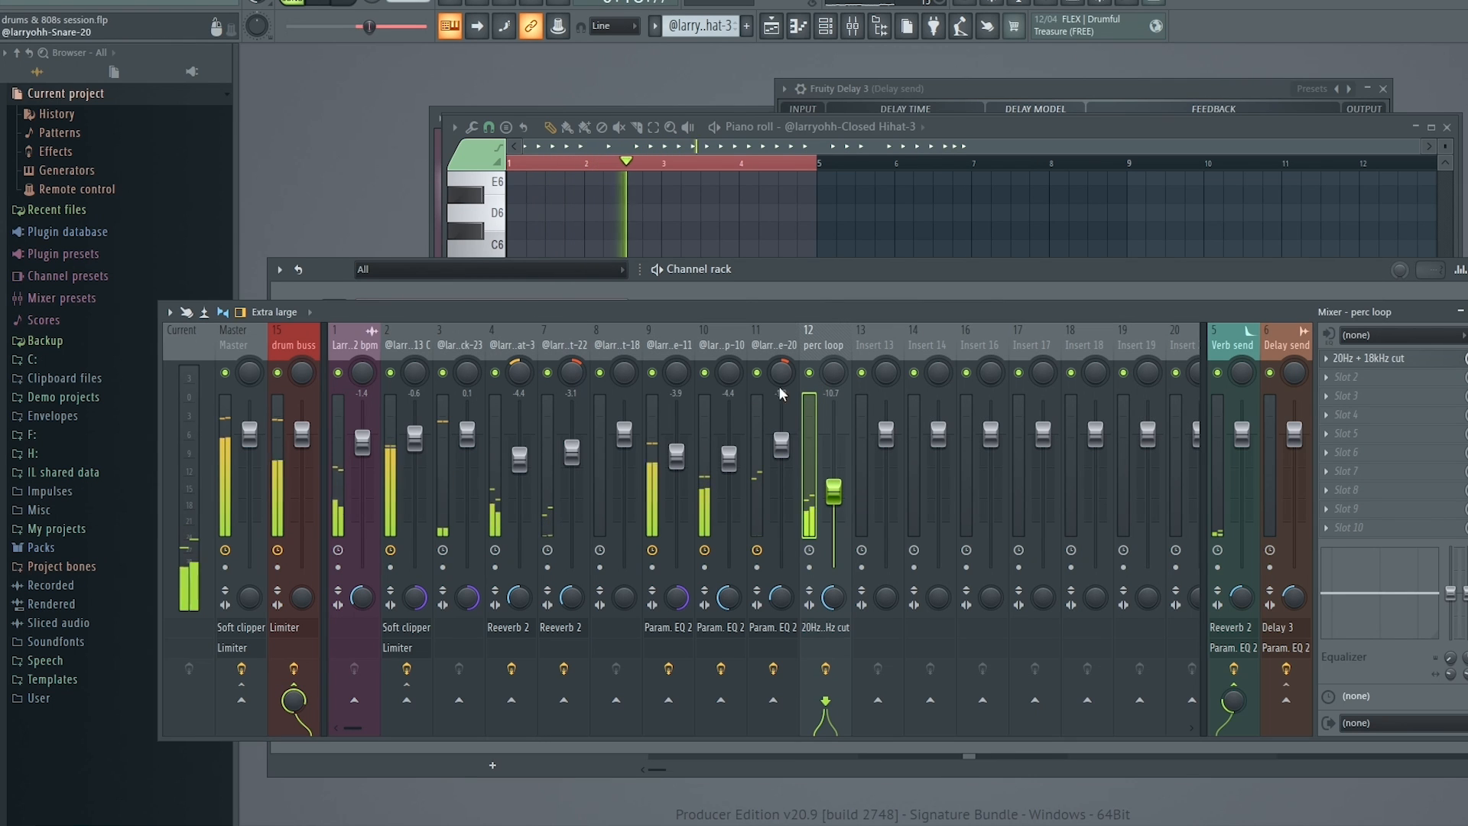
pyautogui.moveTo(835, 497); pyautogui.dragTo(835, 487)
# Show the playlist and examine the arranged drum, 808 and perc loop clips in the looped section.
pyautogui.moveTo(843, 312); pyautogui.dragTo(898, 346)
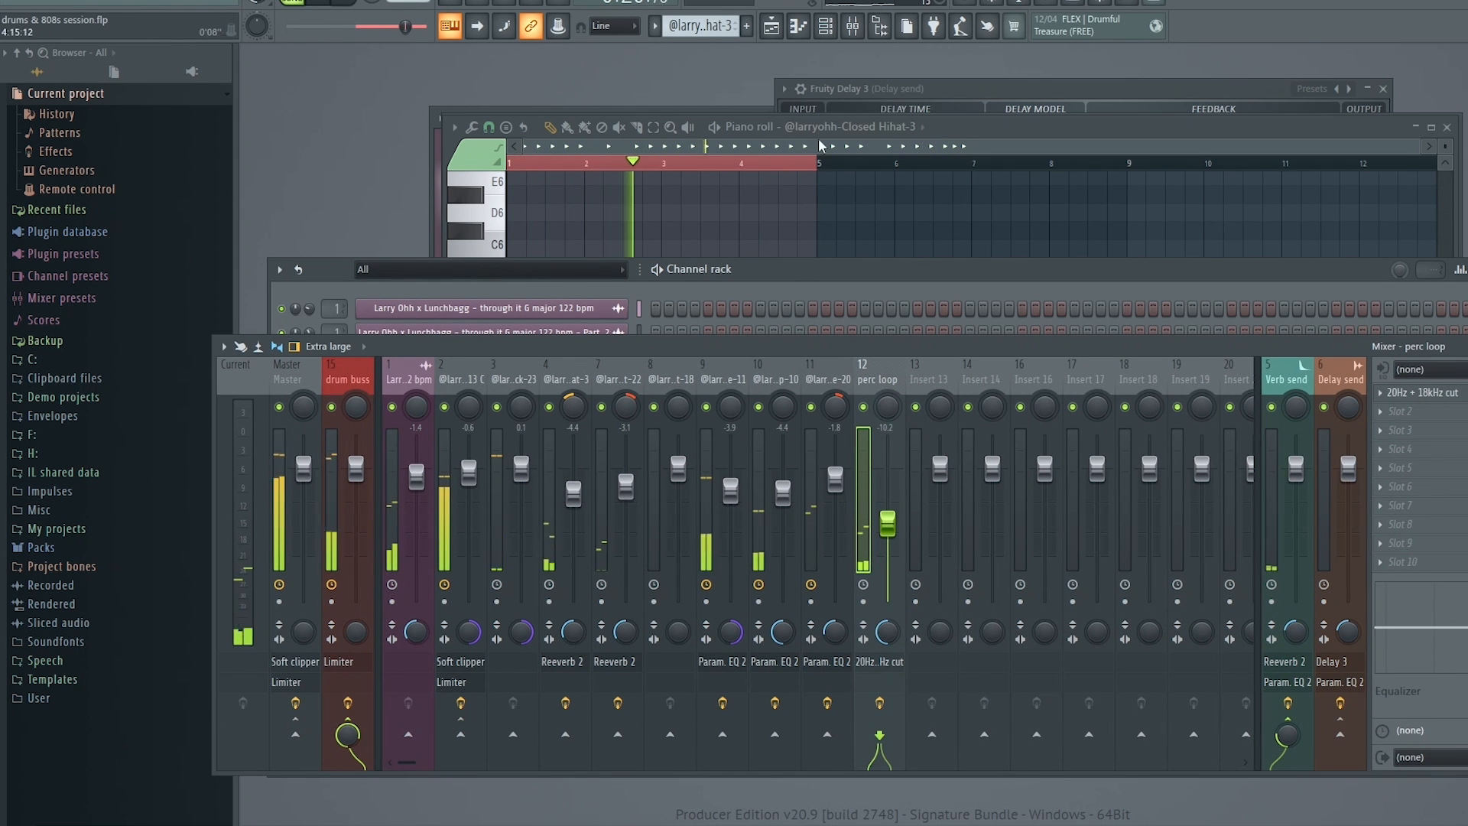
pyautogui.click(779, 29)
pyautogui.moveTo(956, 350); pyautogui.dragTo(935, 597)
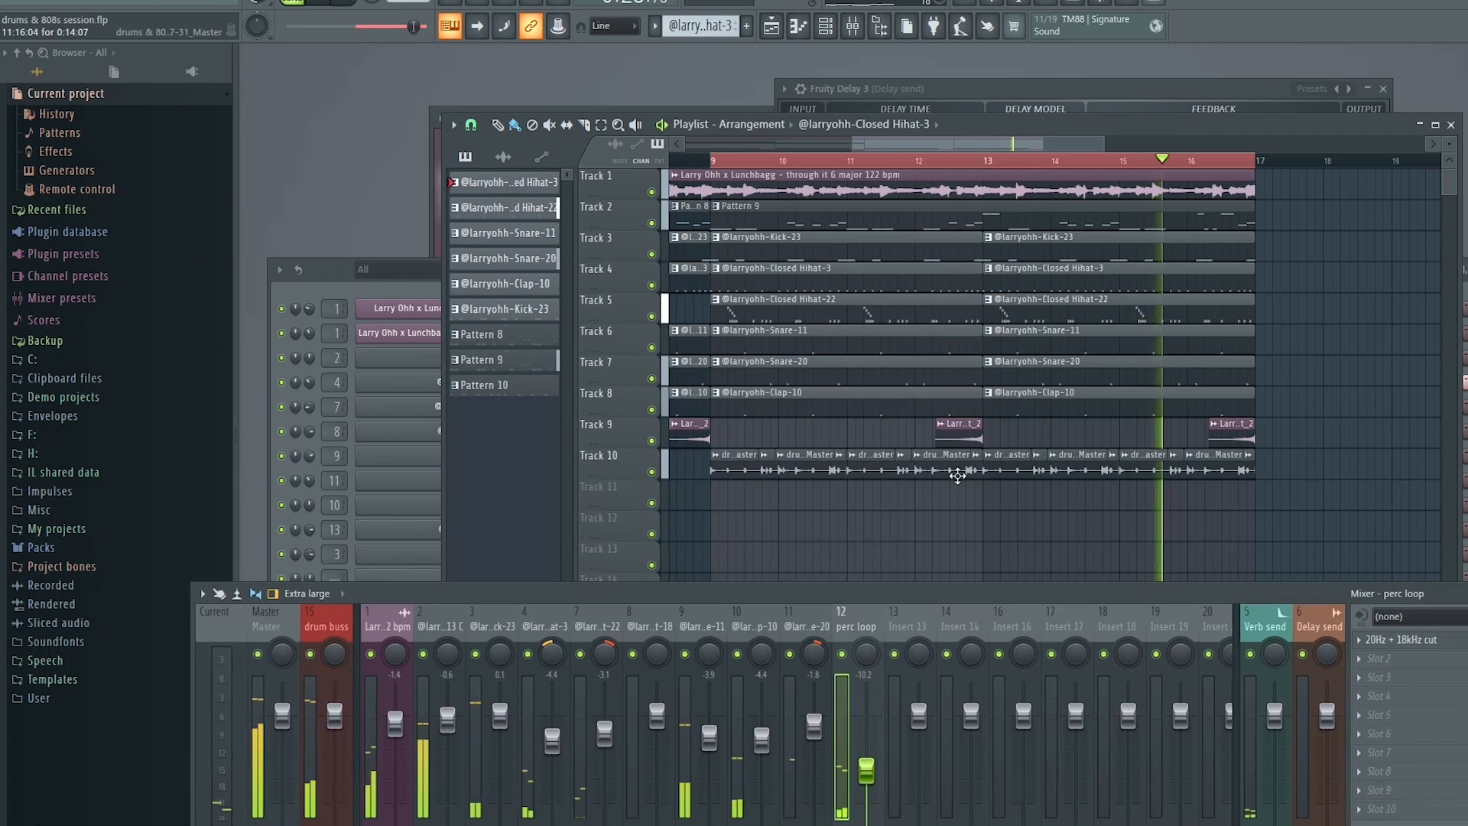
pyautogui.scroll(-2, 1009, 526)
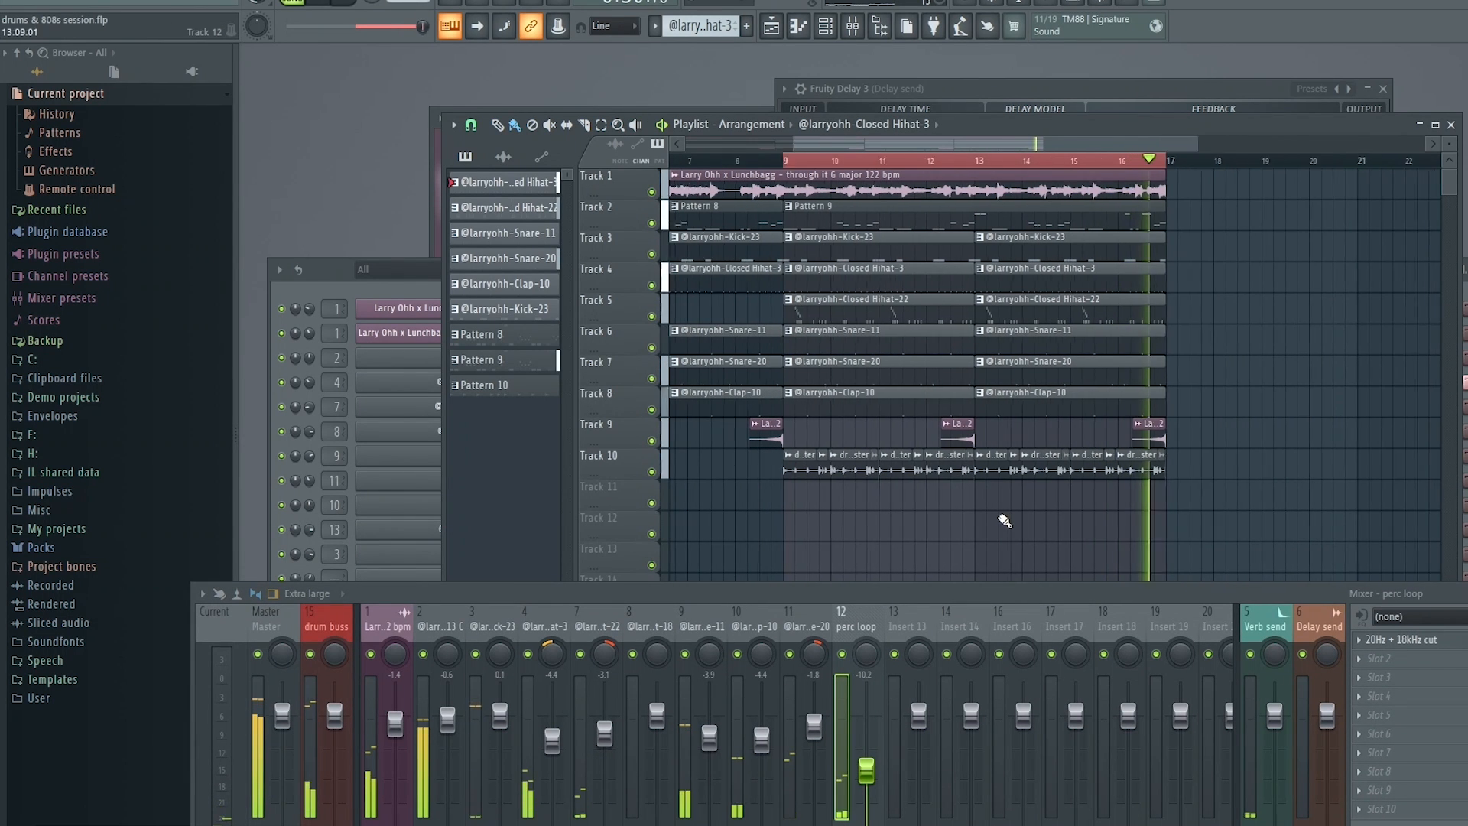
pyautogui.scroll(1, 1081, 534)
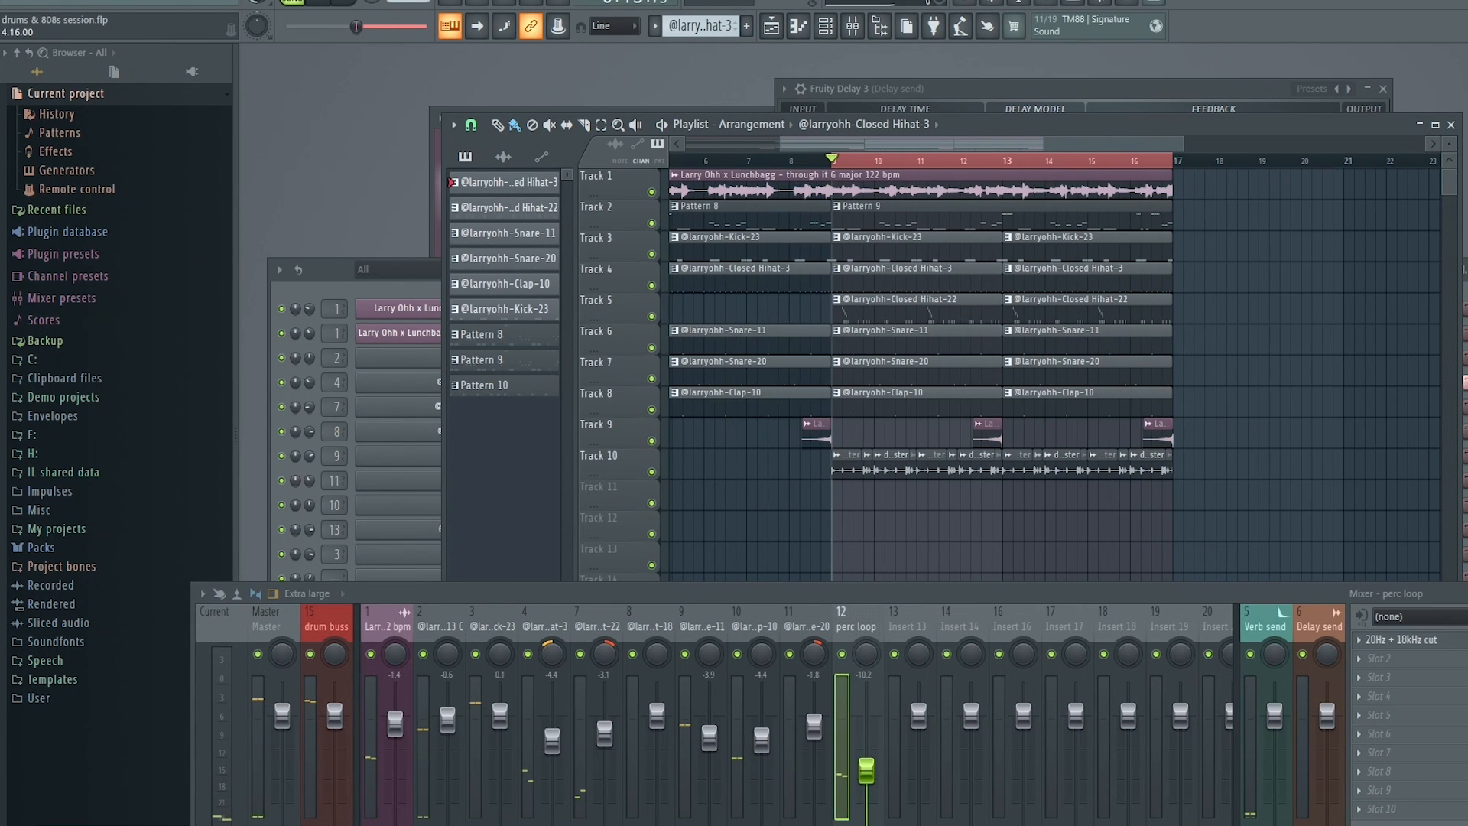
pyautogui.moveTo(1182, 593); pyautogui.dragTo(1169, 579)
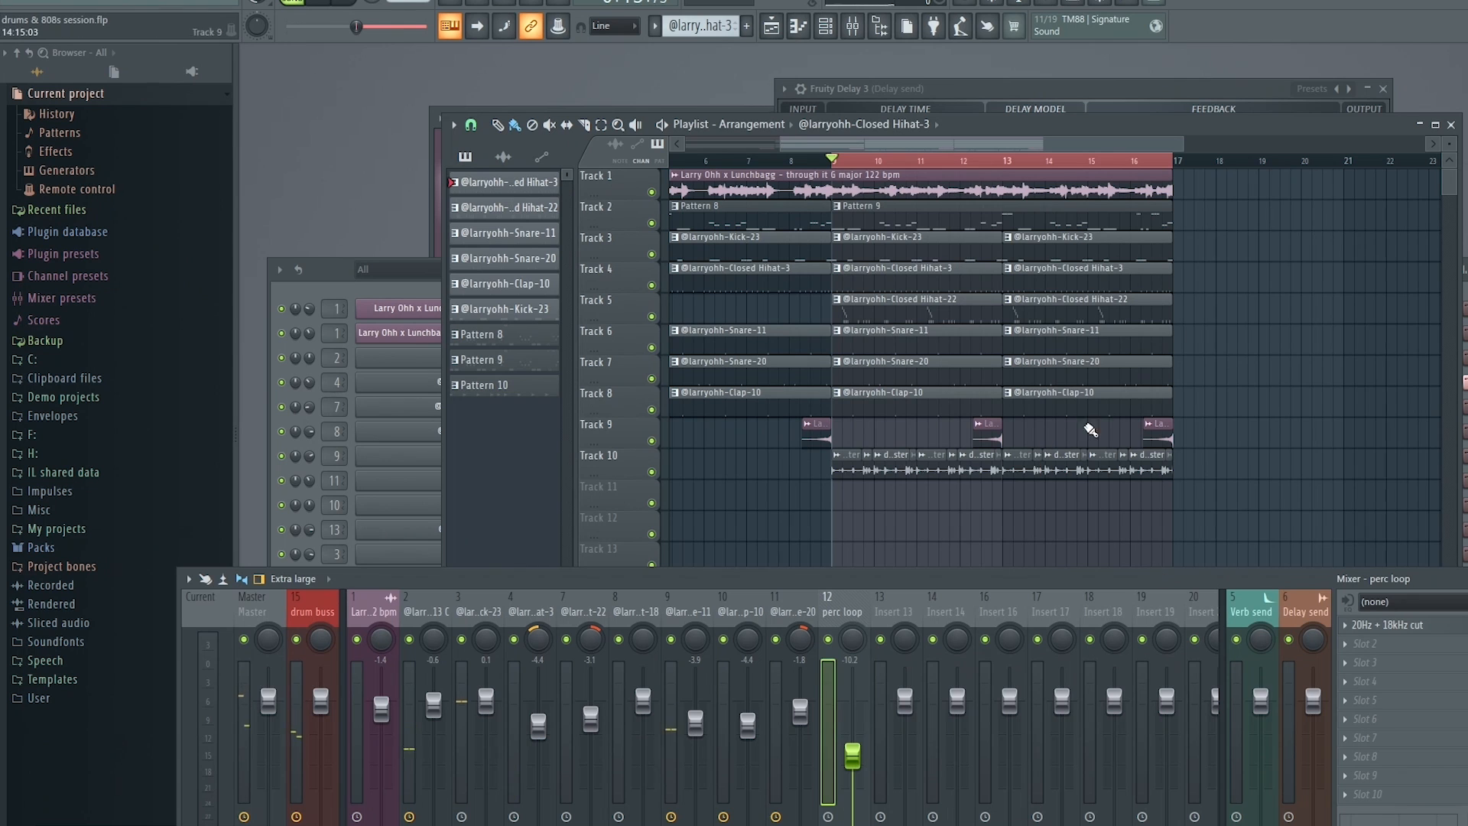
pyautogui.scroll(1, 1258, 440)
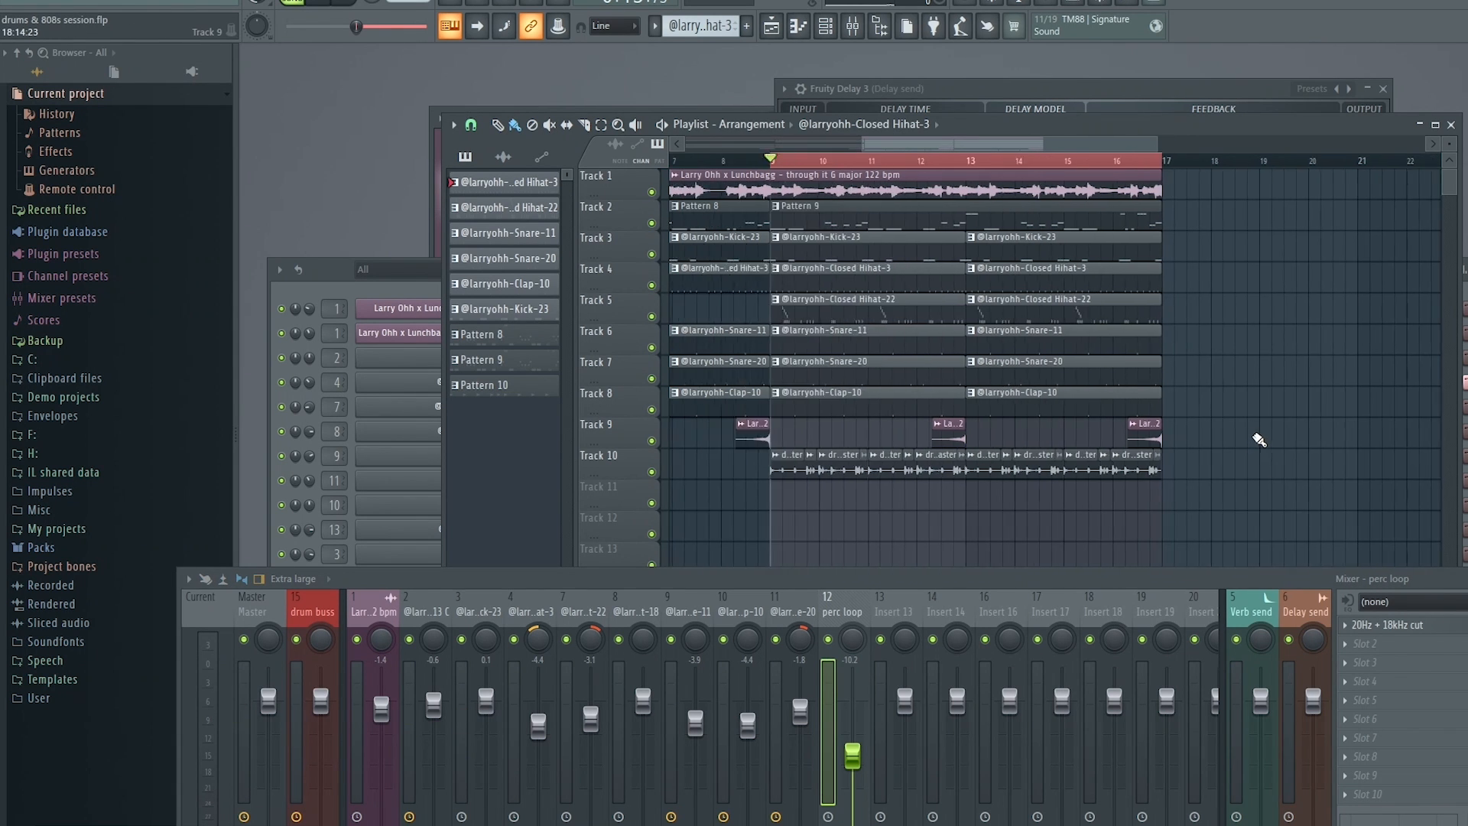
pyautogui.scroll(-1, 1257, 440)
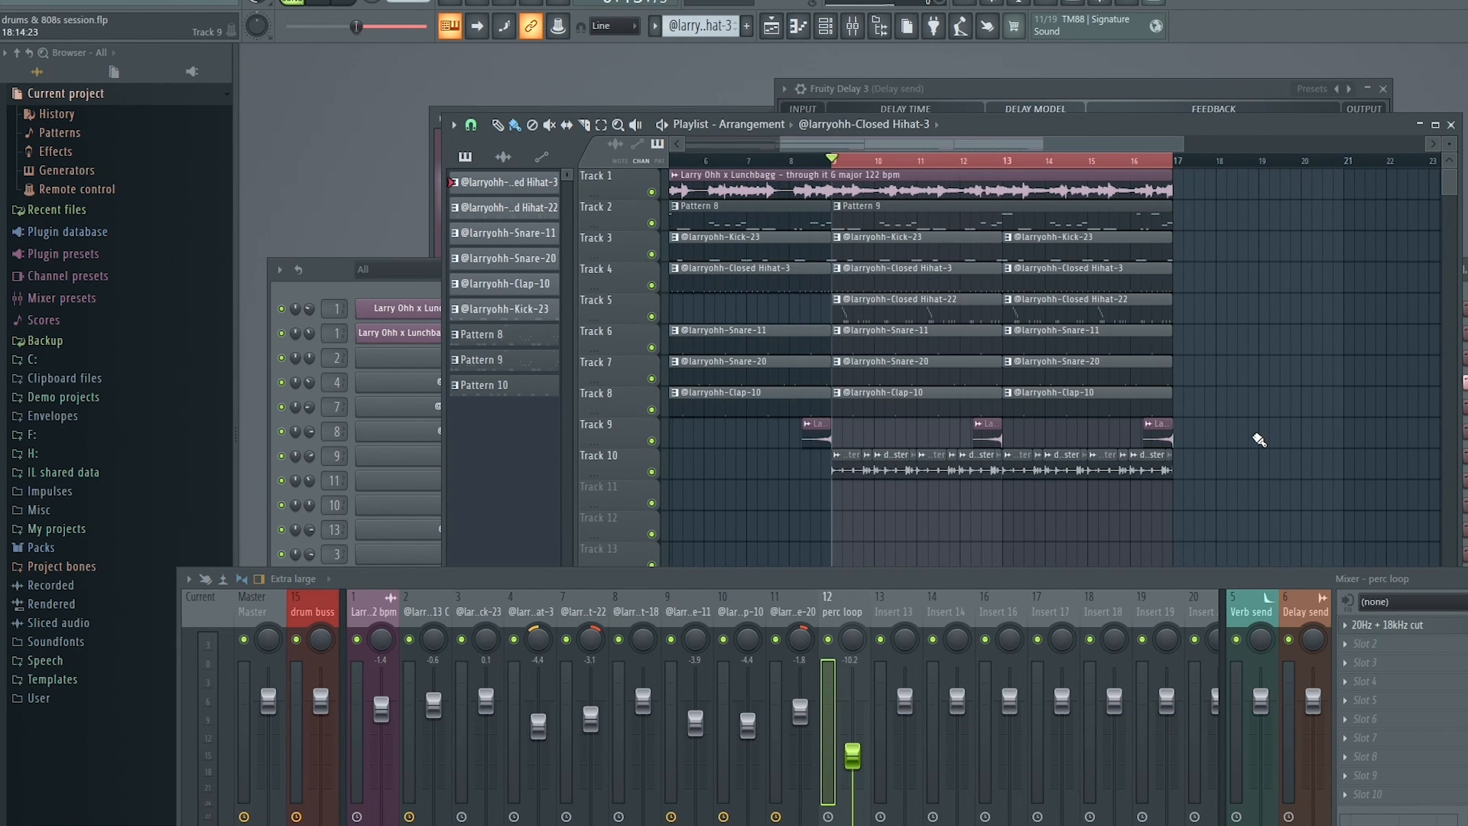